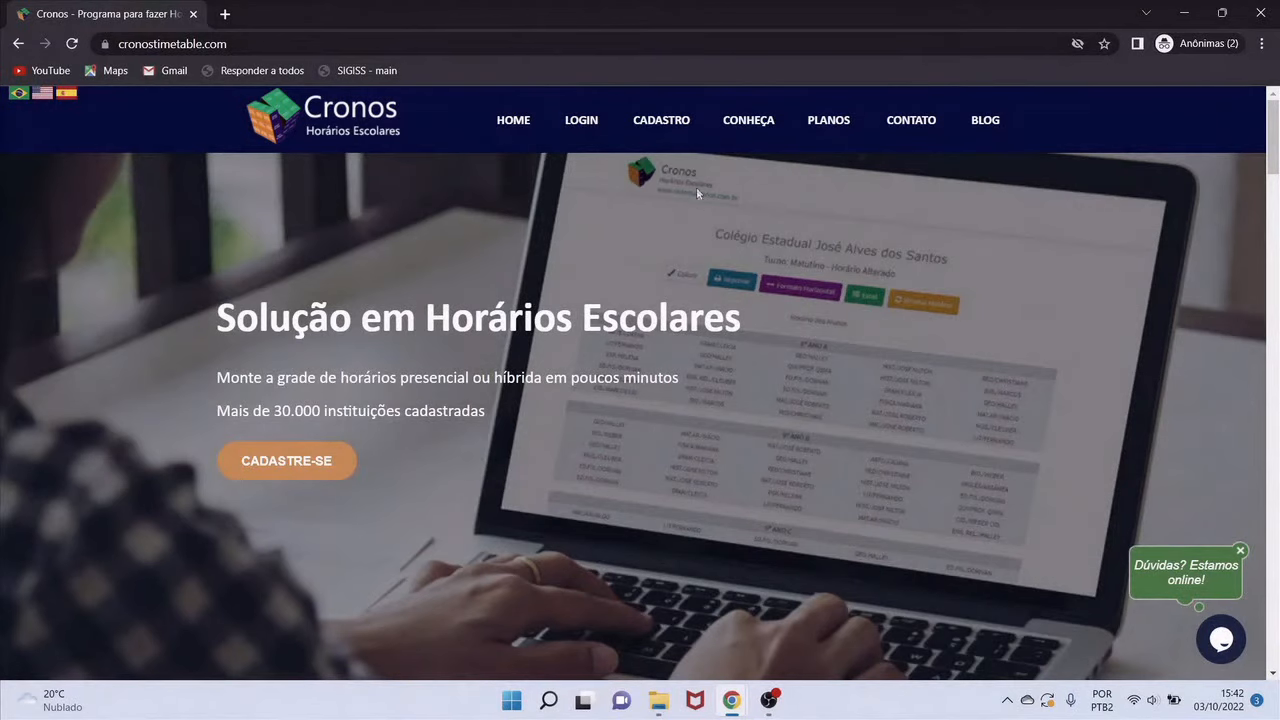
Open the 'Cadastre-se no Cronos' sign-up form from the CADASTRO link
click(667, 135)
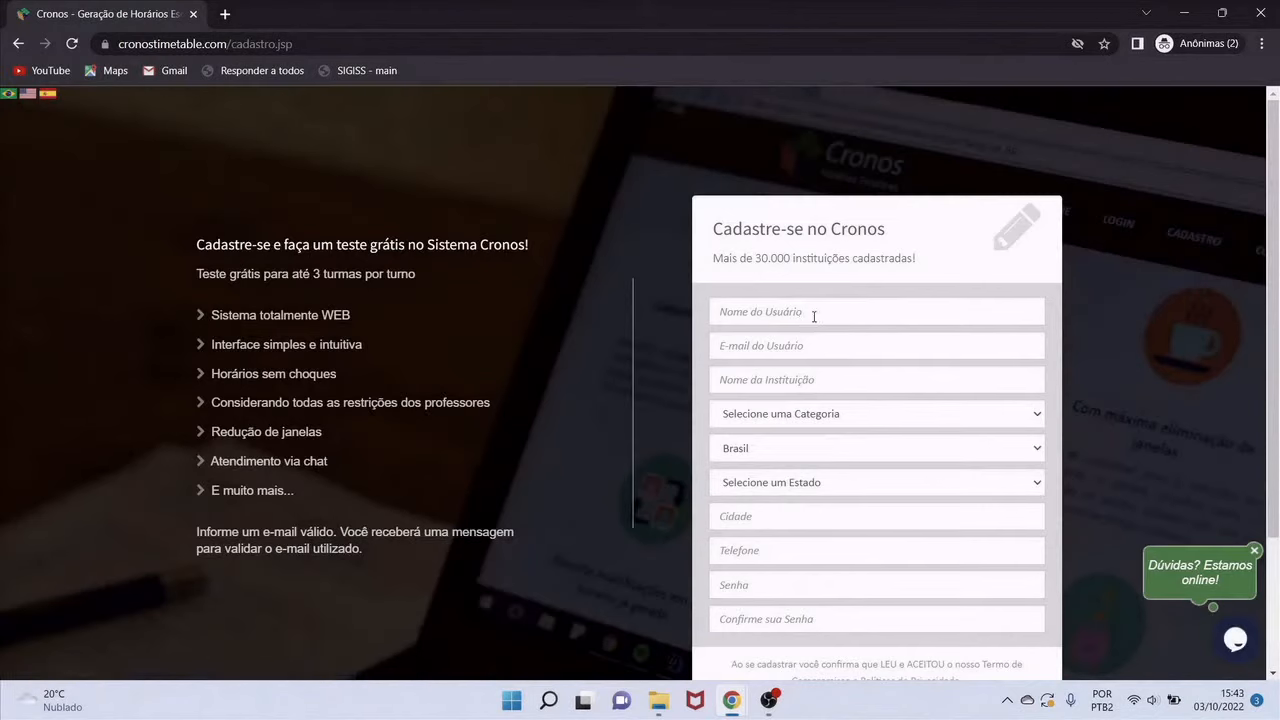
Enter the user's name and e-mail address, and the institution name 'Escola de Testes'
click(814, 317)
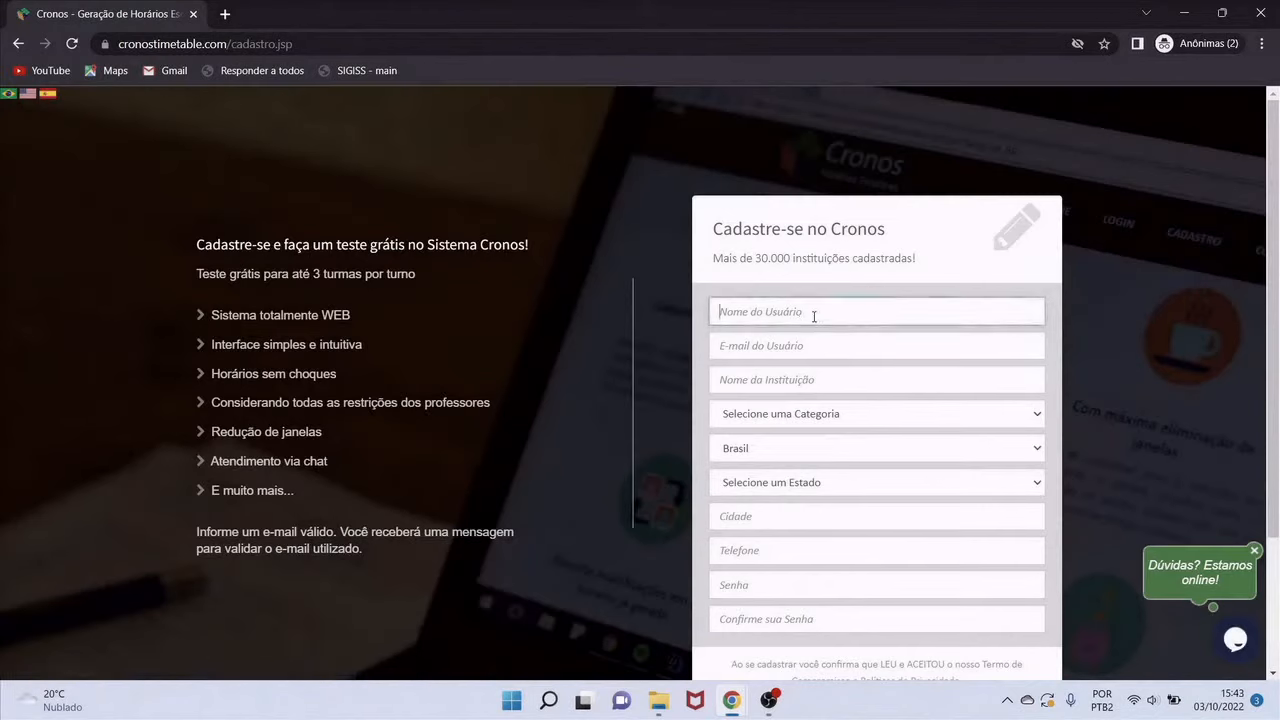
text(Leonardo)
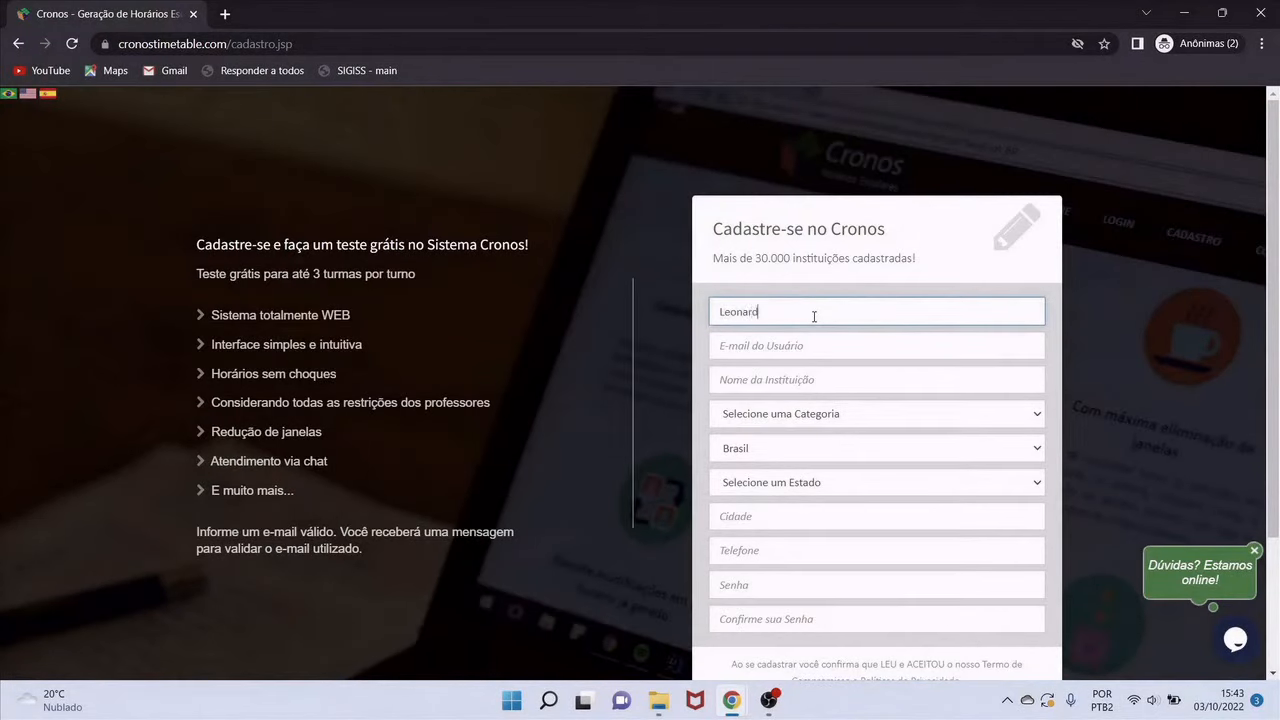
key(Tab)
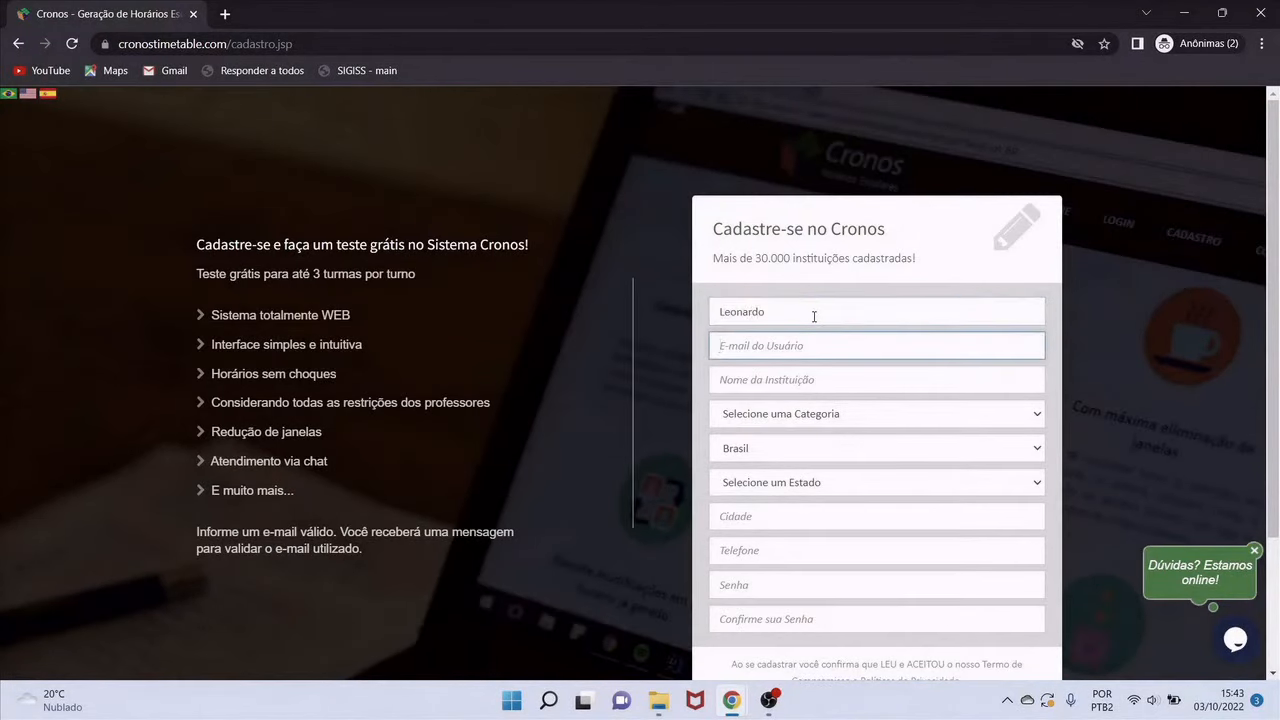
key(Tab)
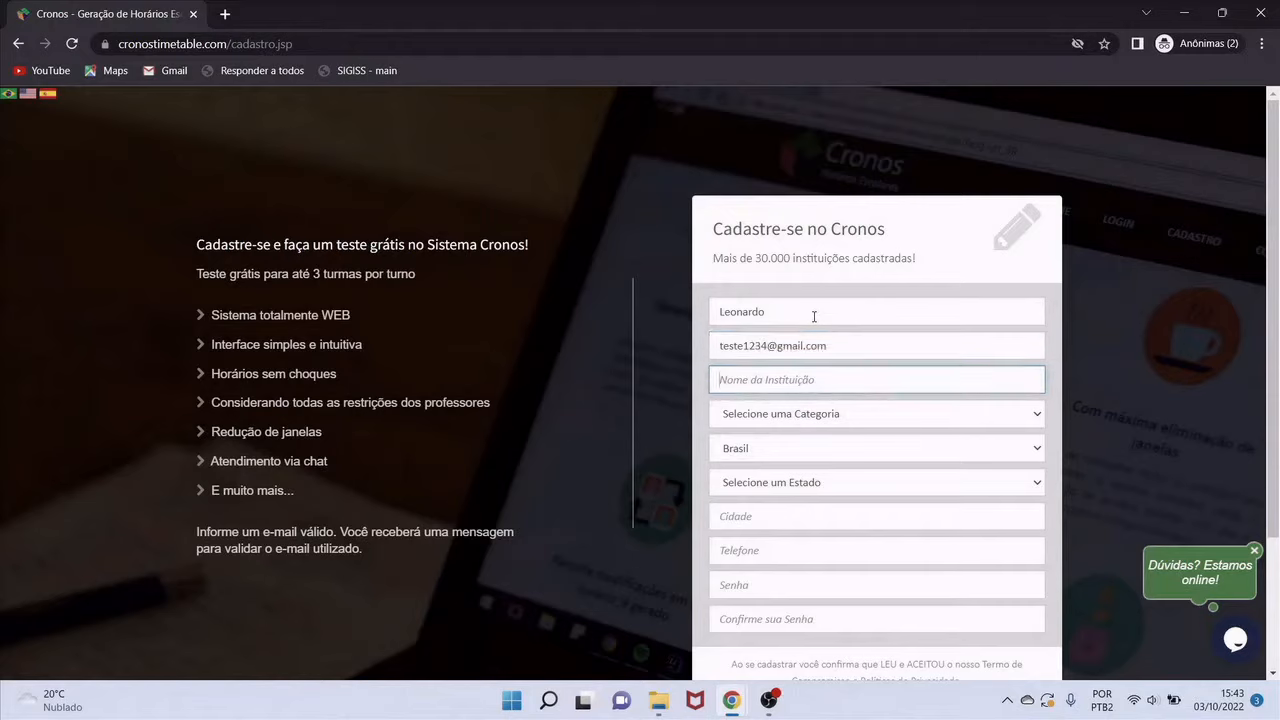
text(Escola de Testes)
Set the category to ESTADUAL, the state to MG and the city to Pouso Alegre
click(772, 420)
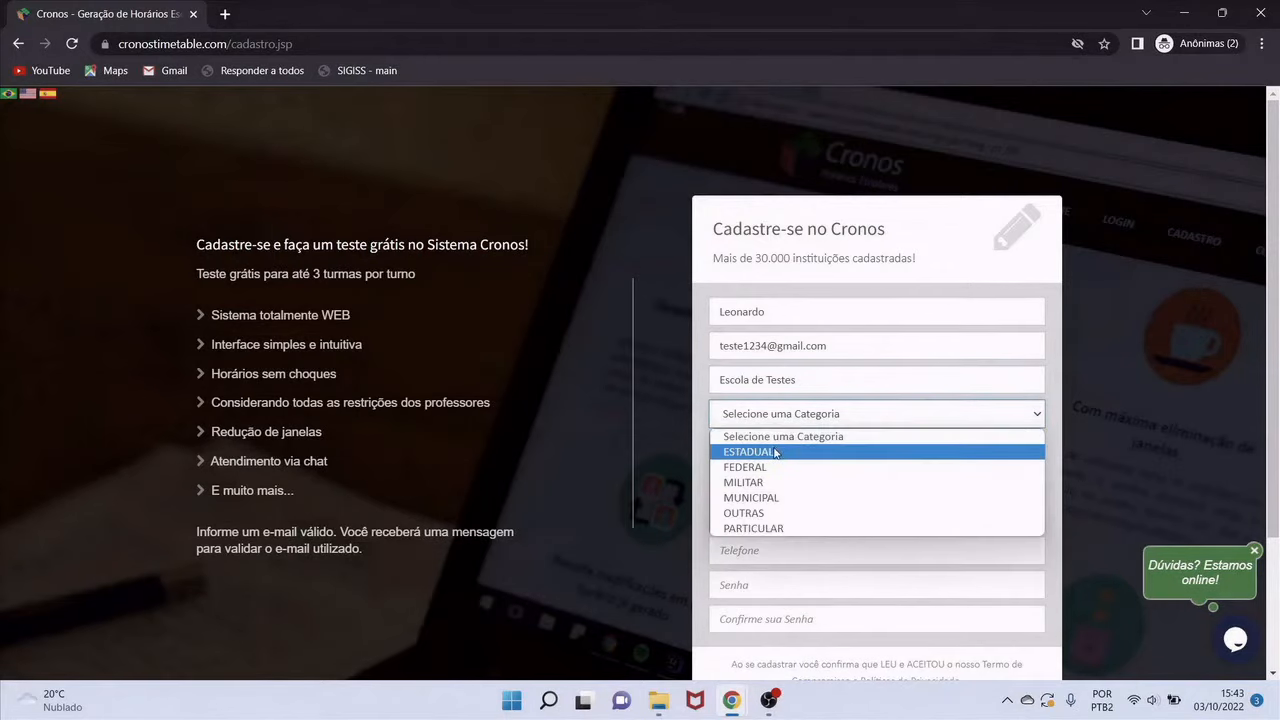
click(775, 452)
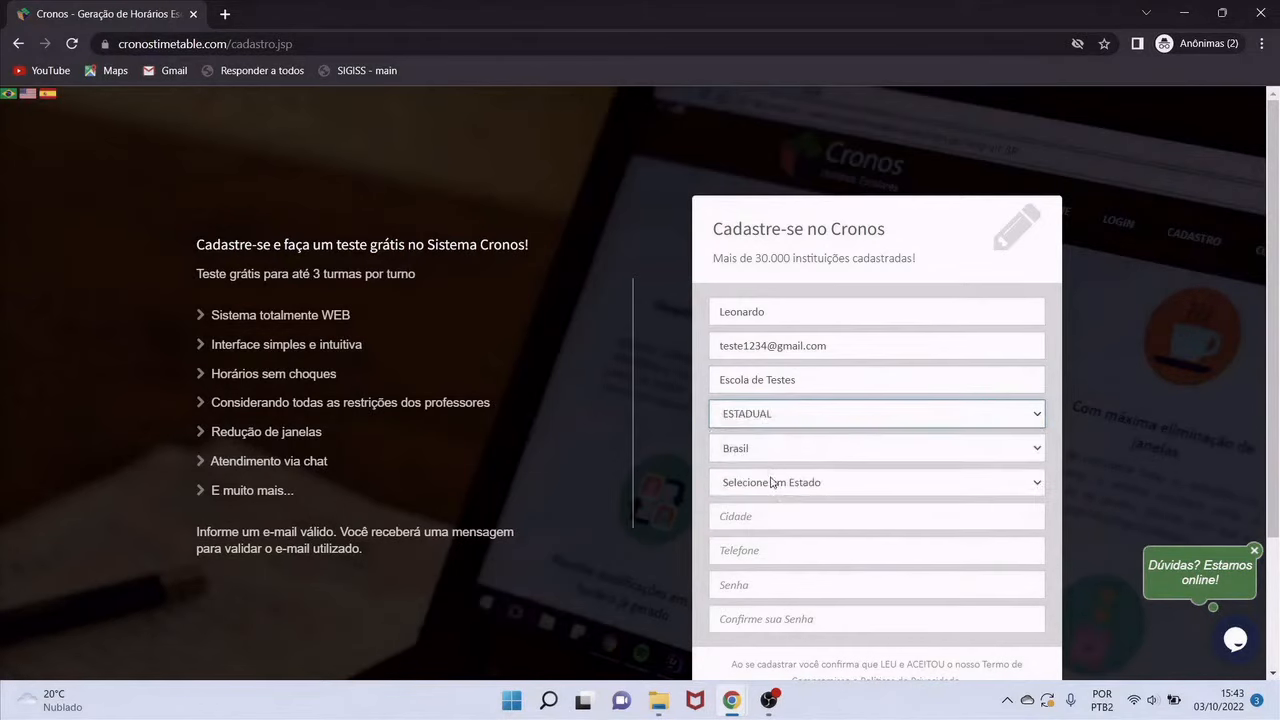
click(770, 484)
scroll(772, 440, down, 1)
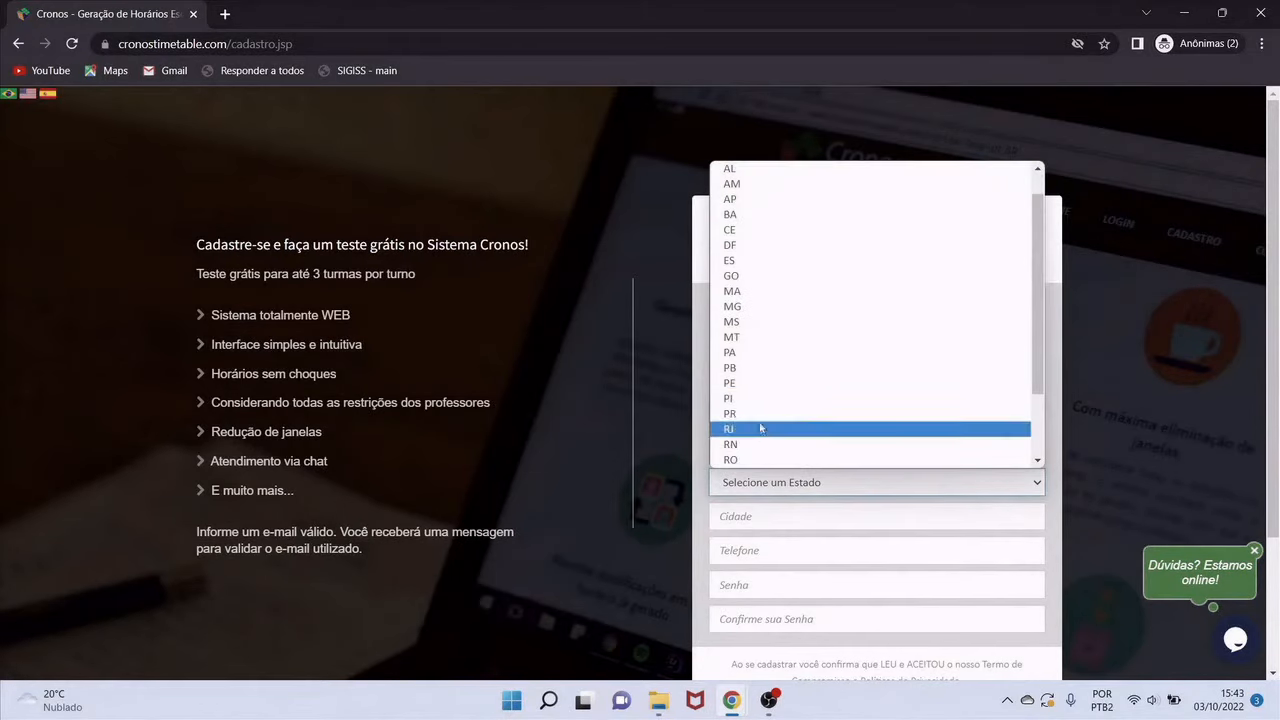
click(776, 323)
click(757, 514)
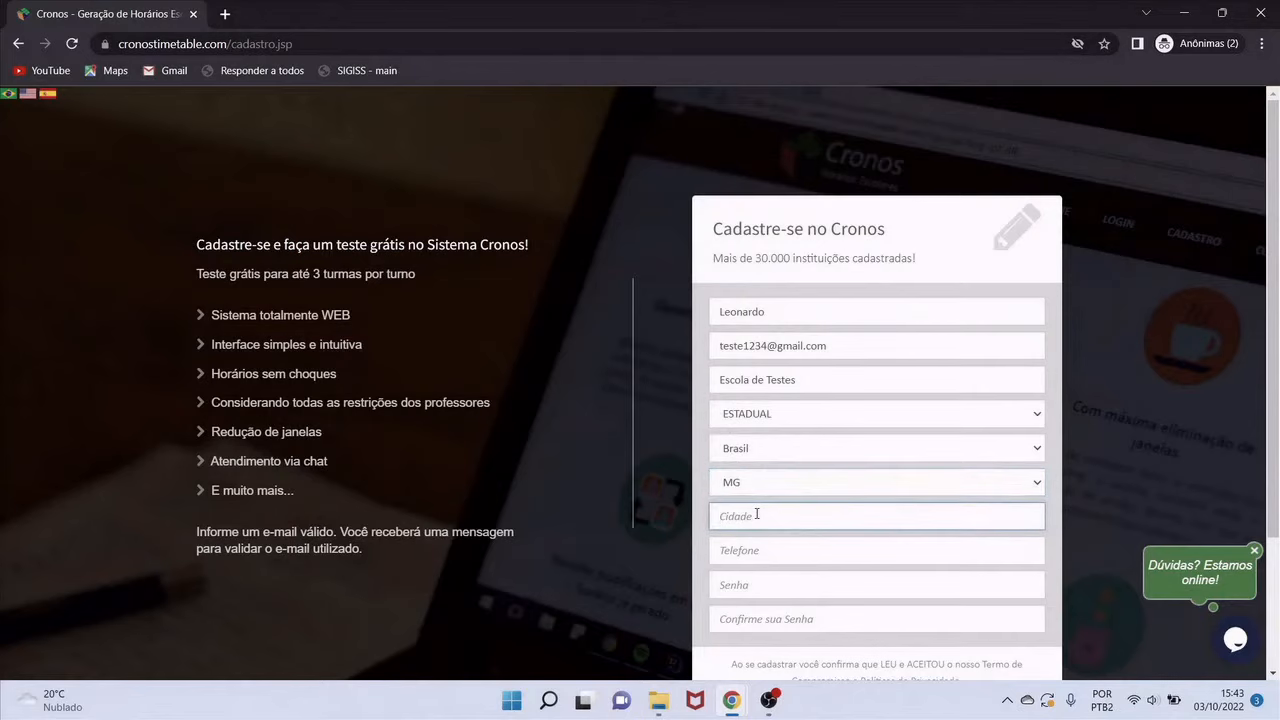
text(Pouso ALegre)
key(BackSpace)
key(BackSpace)
key(BackSpace)
text(legre)
scroll(1045, 431, down, 2)
Fill in the phone number and the account password
click(751, 382)
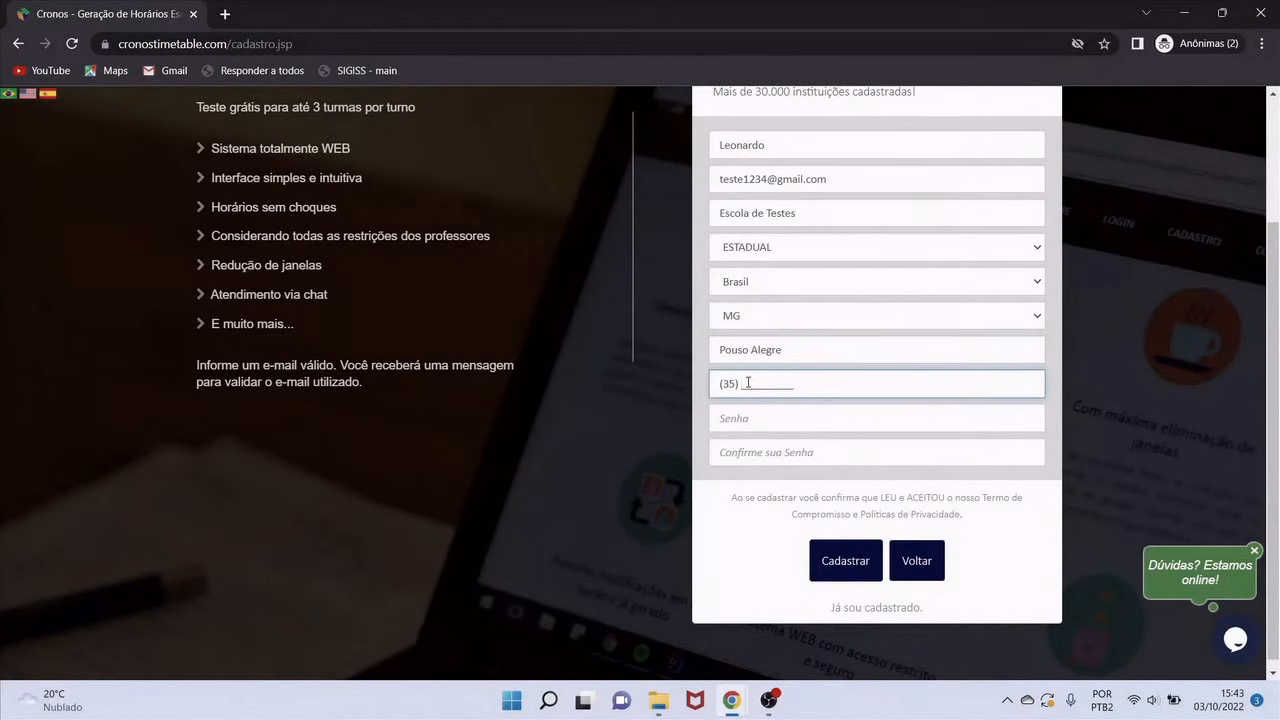
text(999999998)
key(Tab)
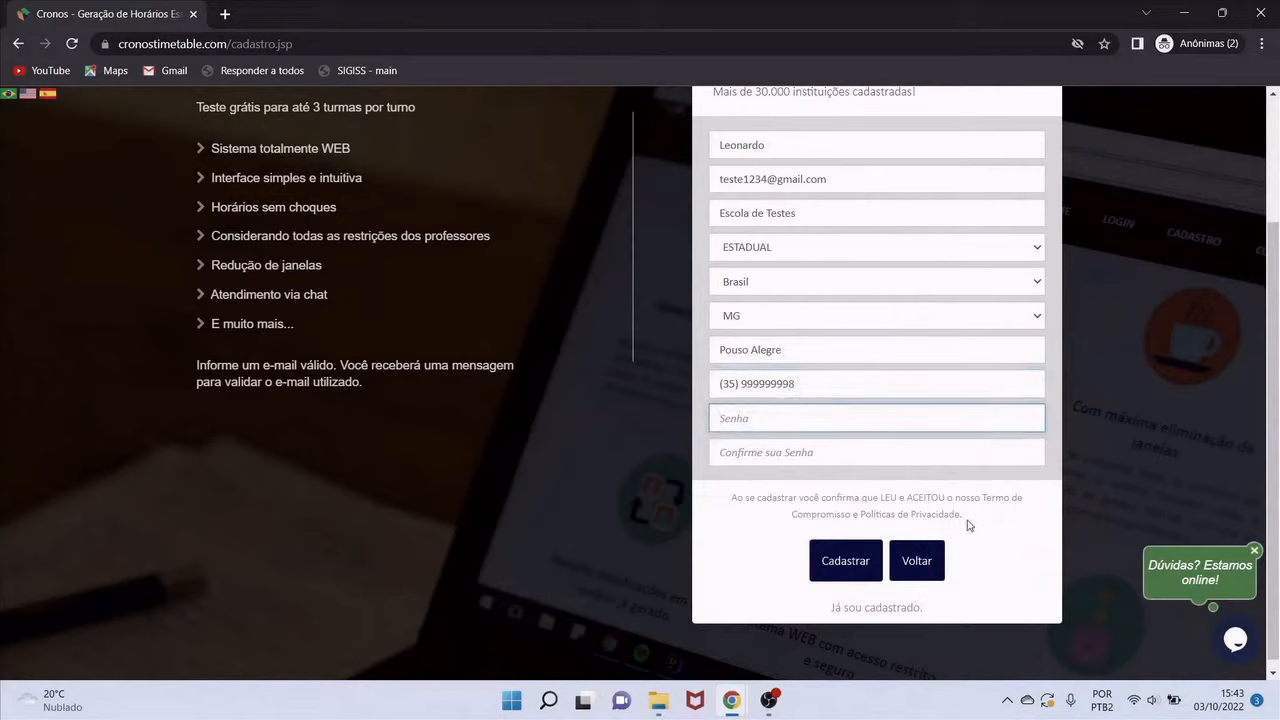
text(123456789)
key(Tab)
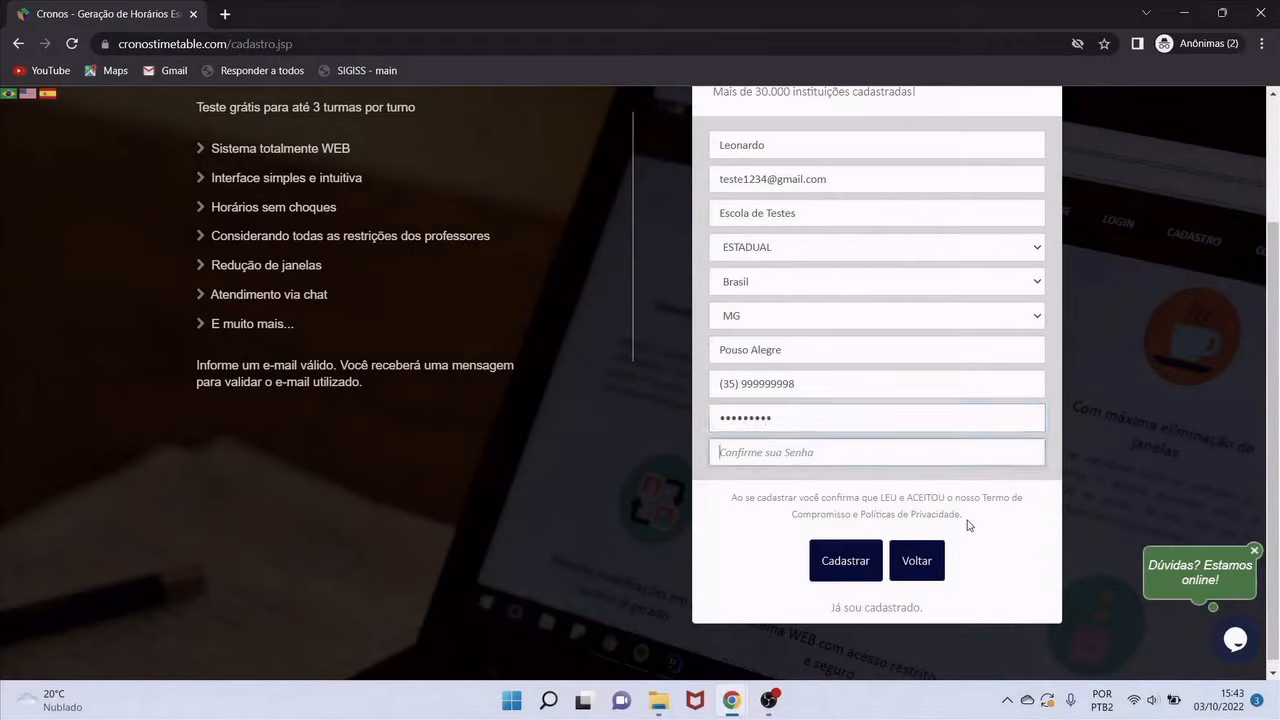
text(123456789)
Submit the registration, then expand and collapse the Matutino 0% status on the dashboard
click(855, 575)
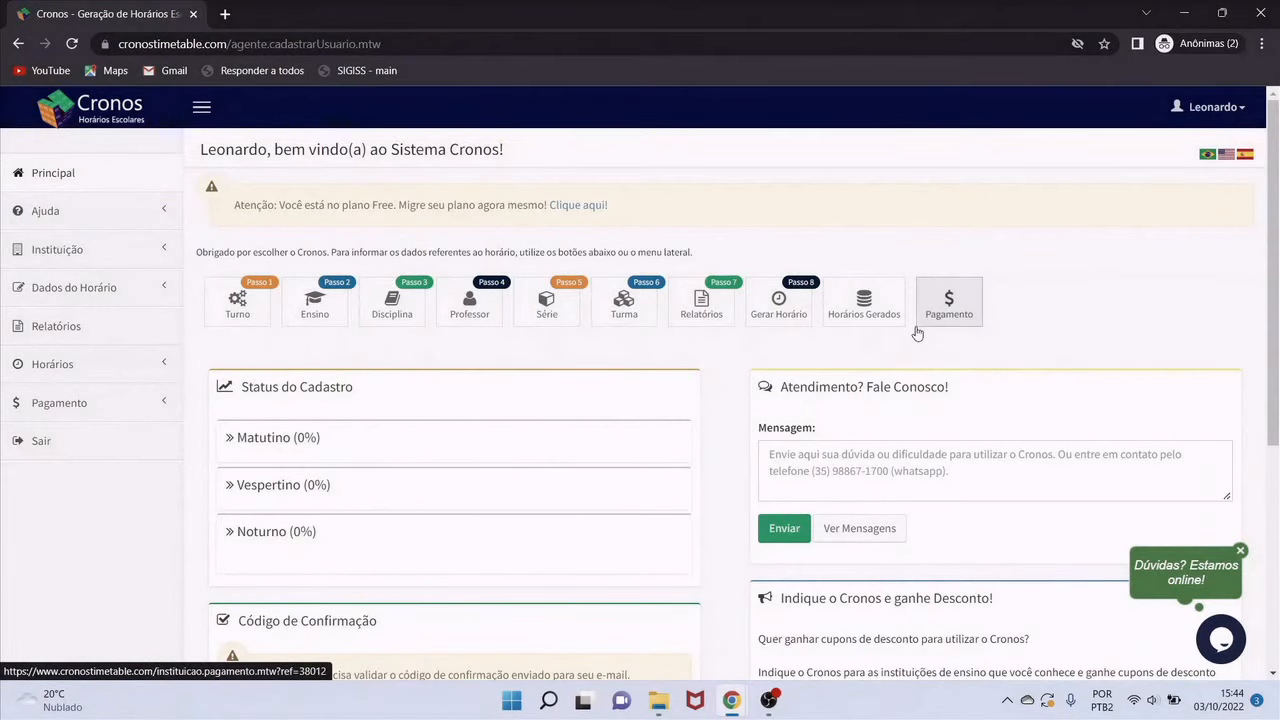
click(303, 446)
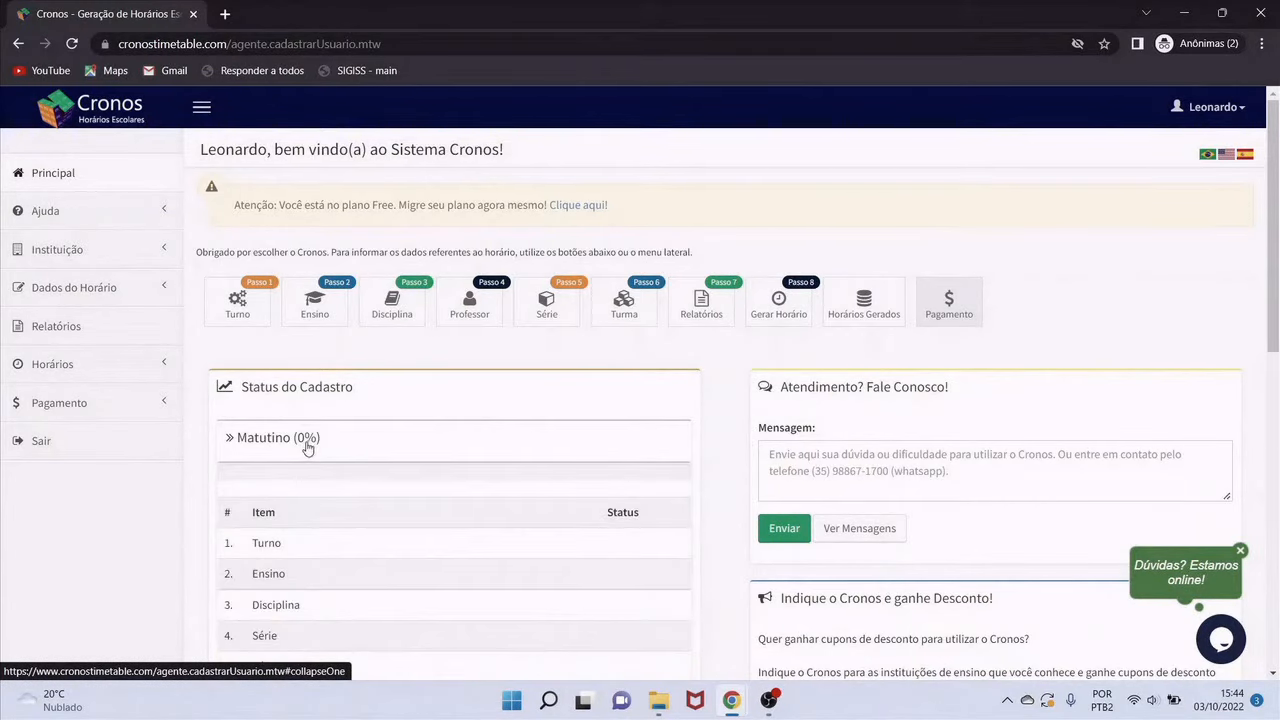
click(304, 447)
Scroll down to the Código de Confirmação box, select its field, then scroll back up
scroll(783, 406, down, 2)
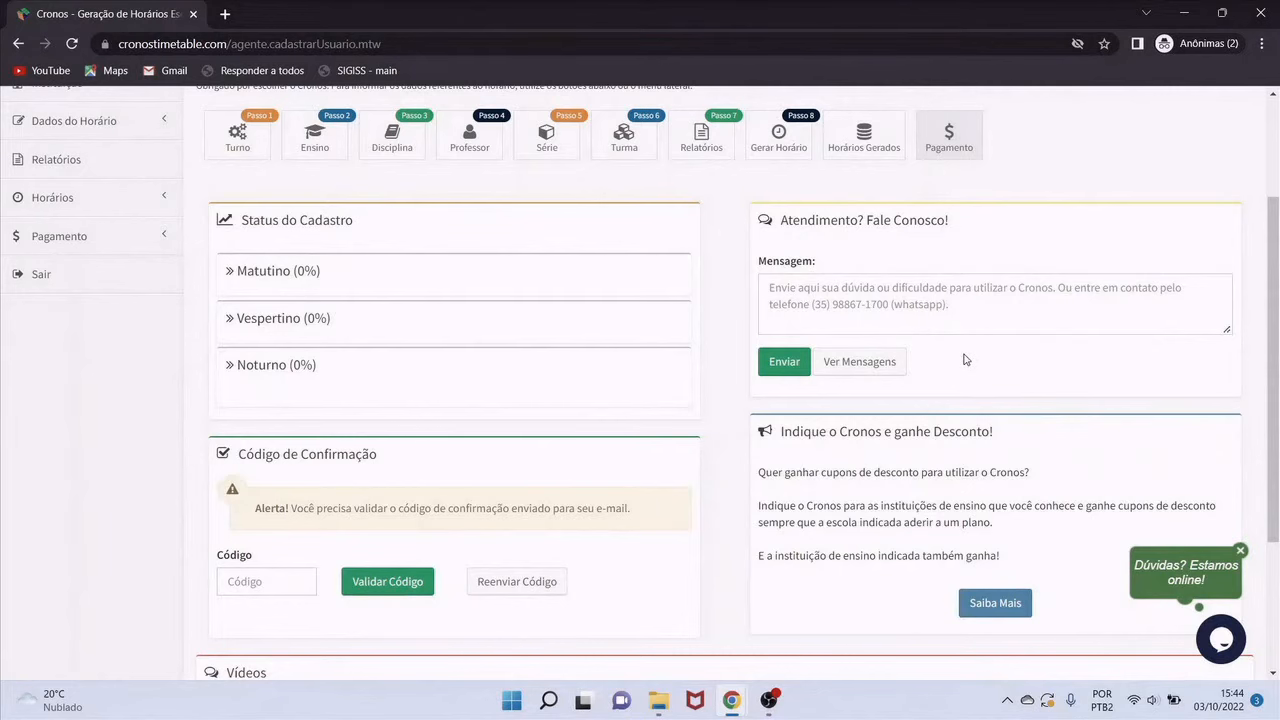
scroll(965, 360, down, 2)
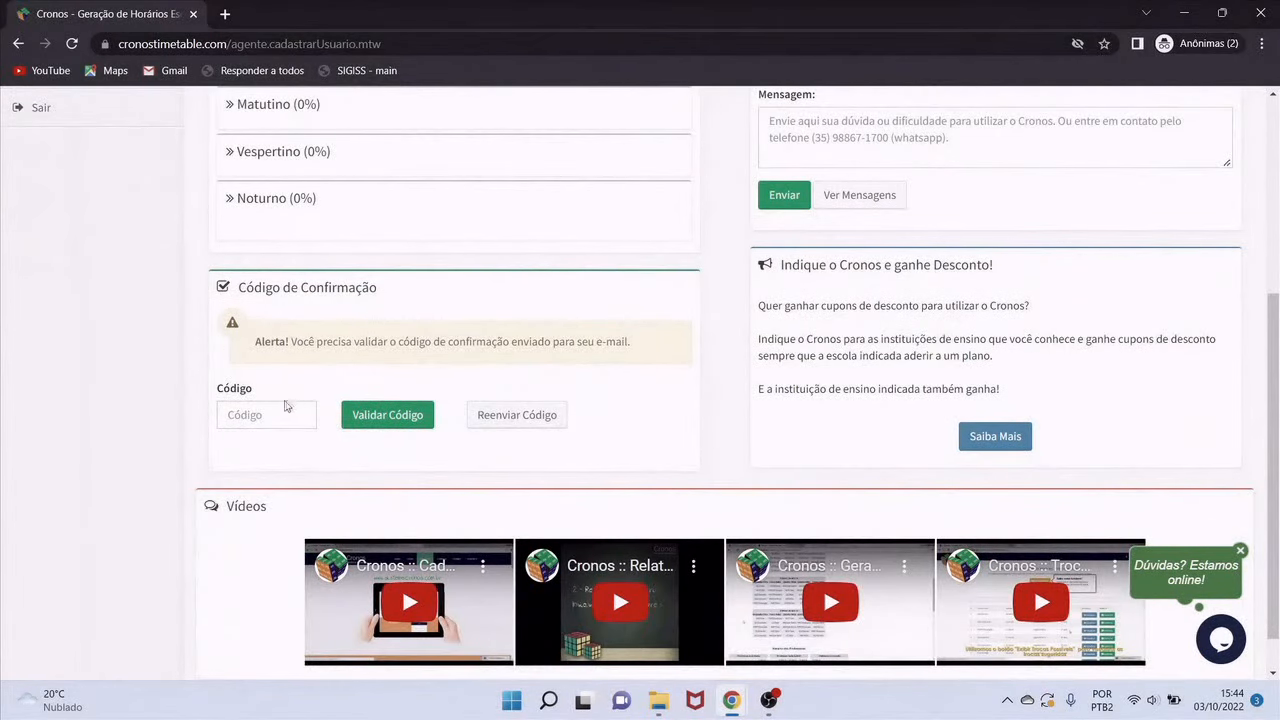
click(258, 414)
scroll(530, 396, down, 1)
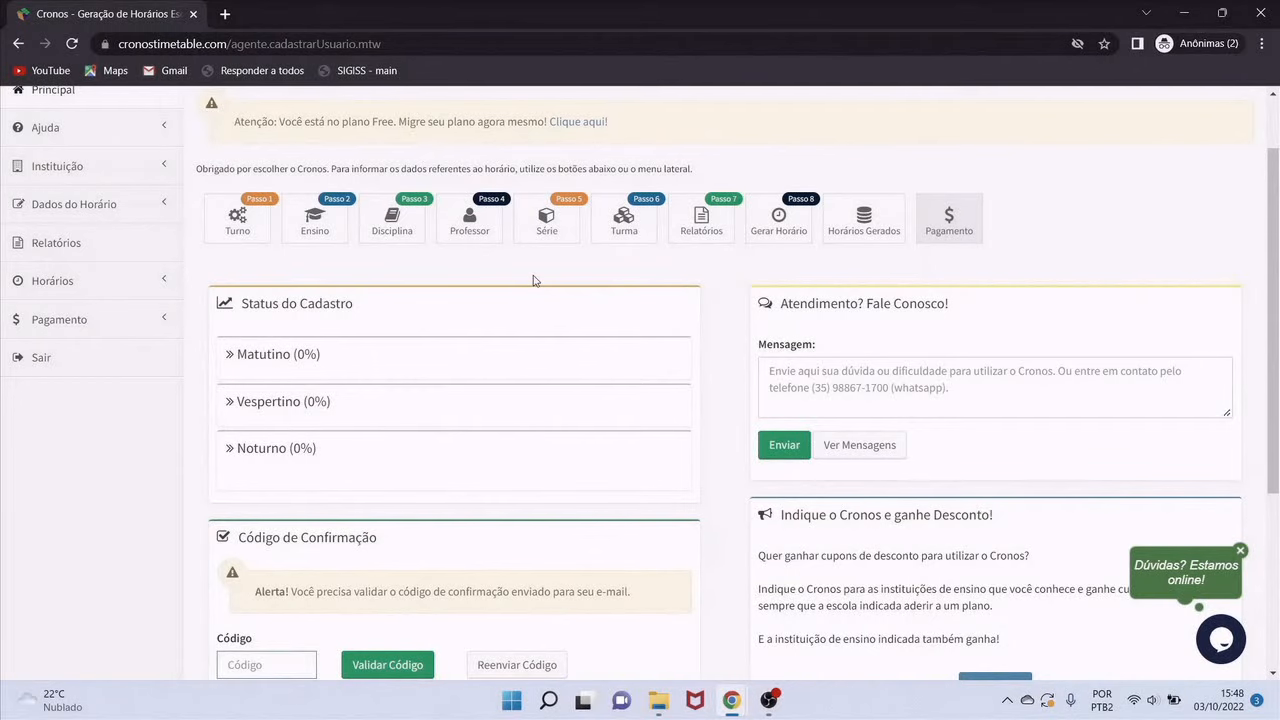
scroll(533, 275, up, 1)
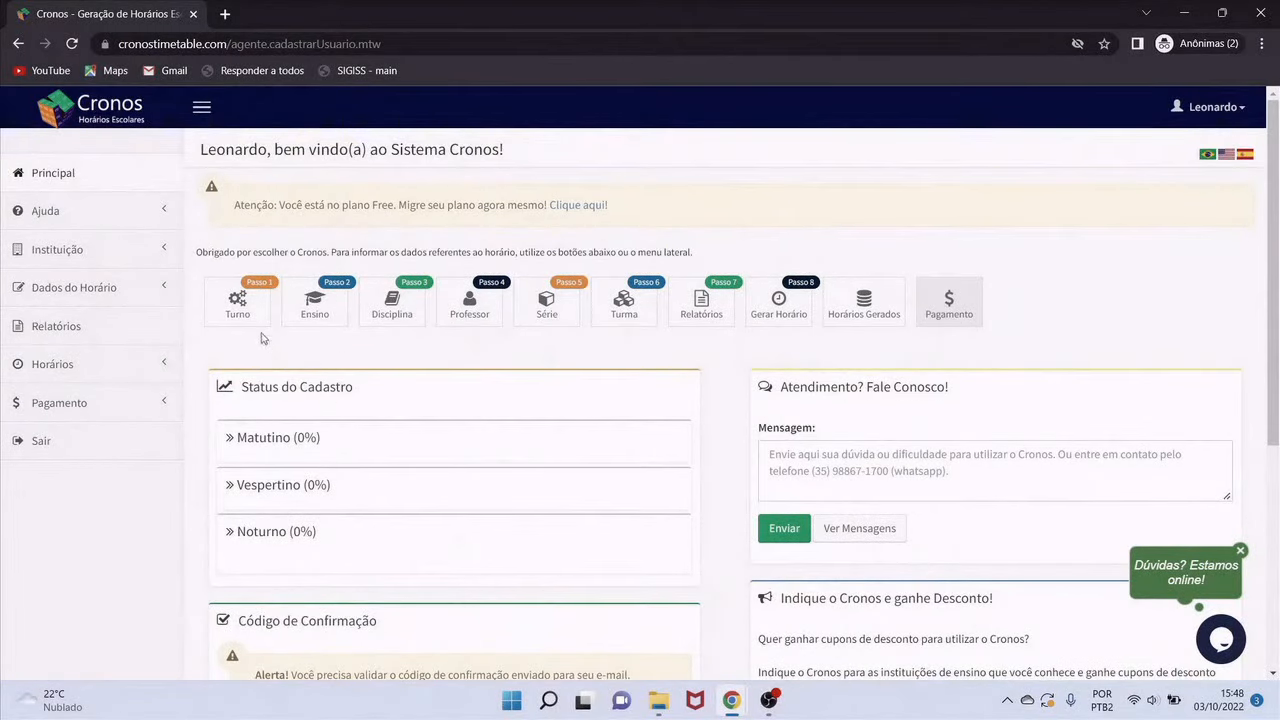
Edit the Matutino shift and tick Segunda, Terça, Quarta, Quinta and Sexta
click(238, 302)
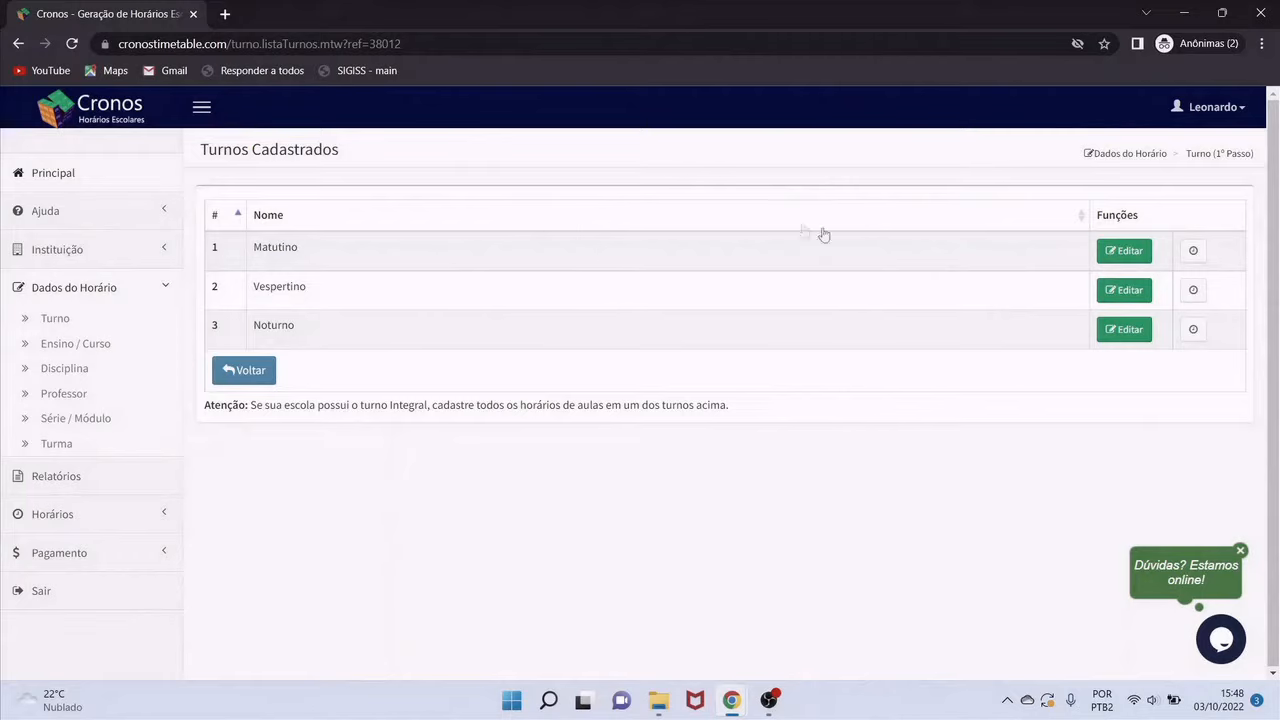
click(1128, 251)
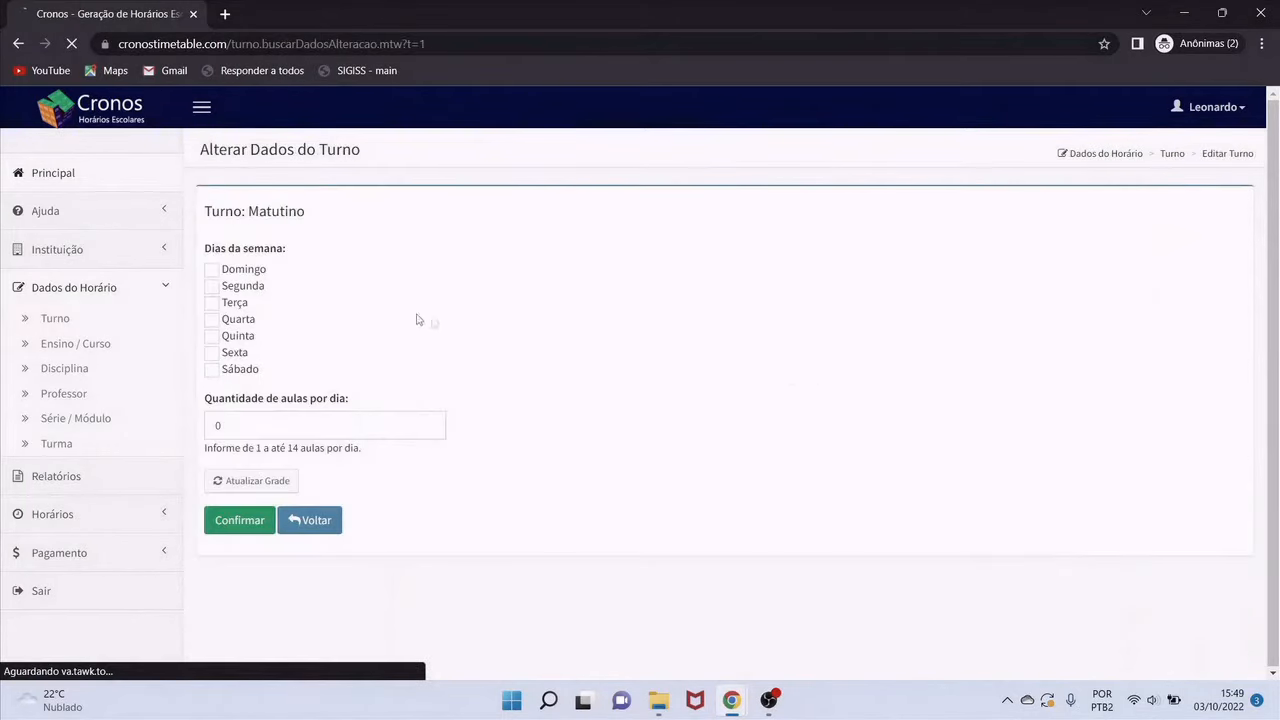
click(212, 287)
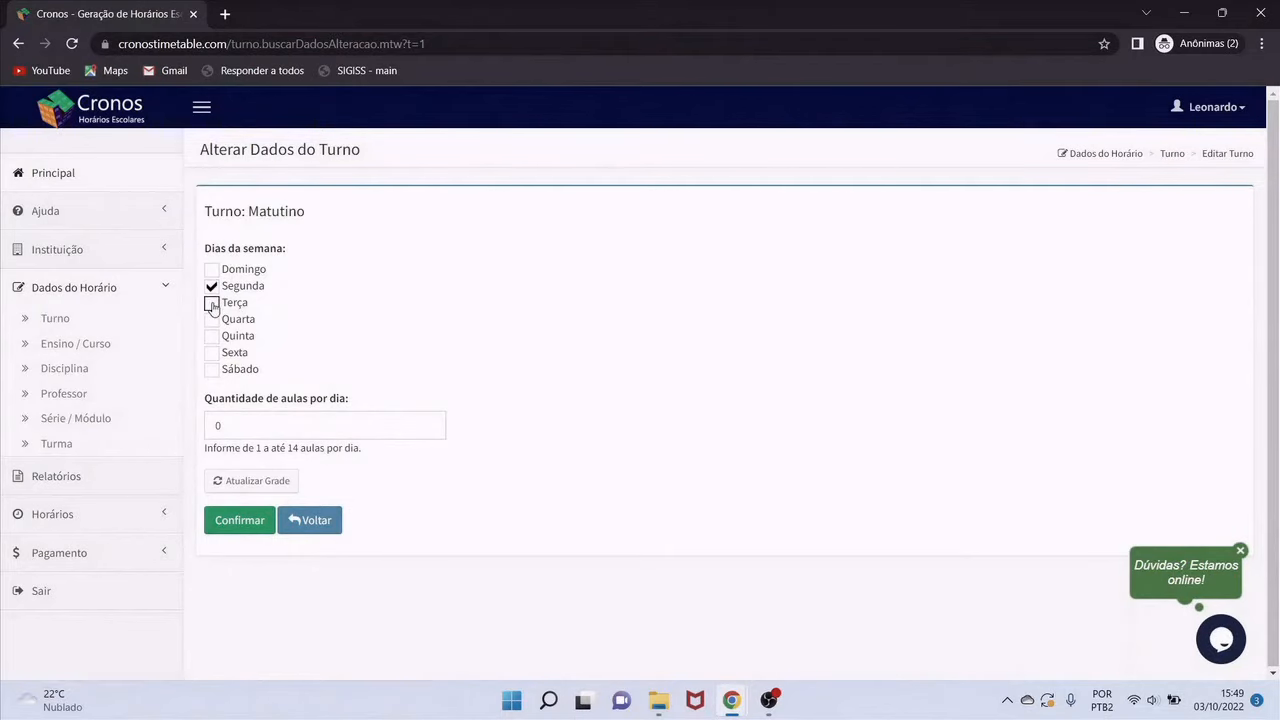
click(211, 303)
click(211, 320)
click(211, 337)
click(211, 353)
Set 5 lessons per day, rebuild the grid, and confirm saving the shift
click(246, 428)
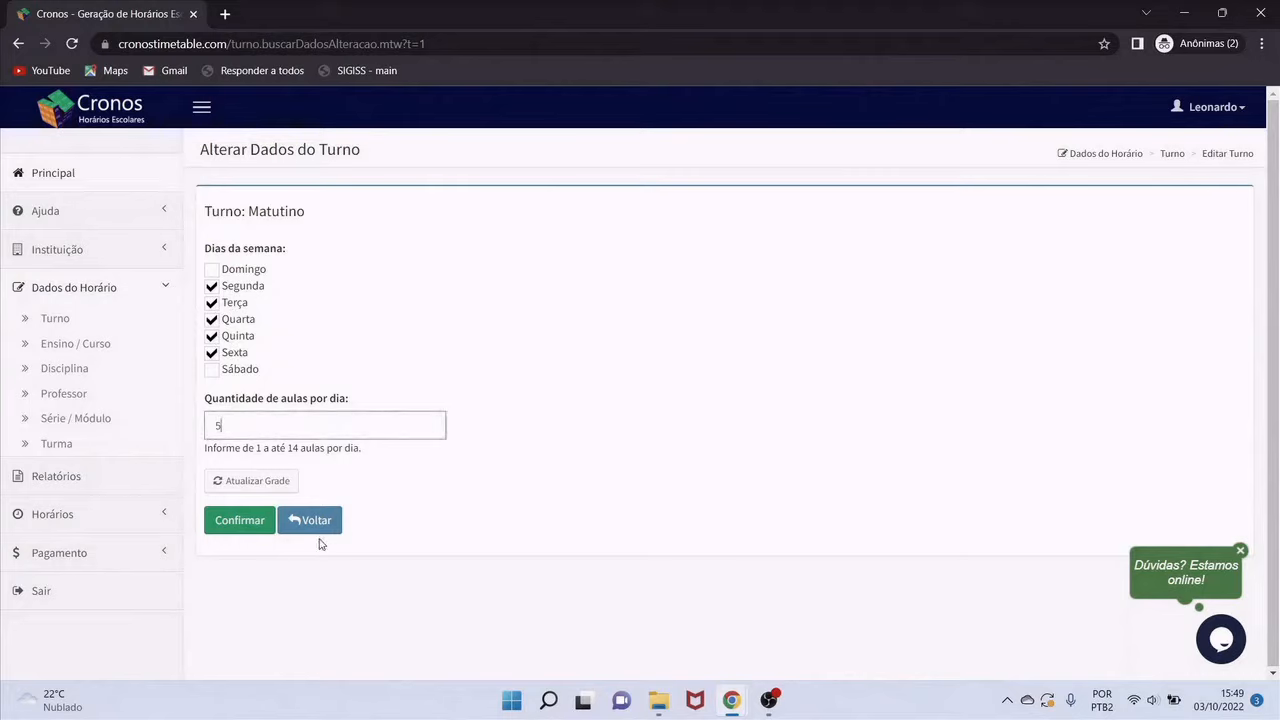
click(268, 485)
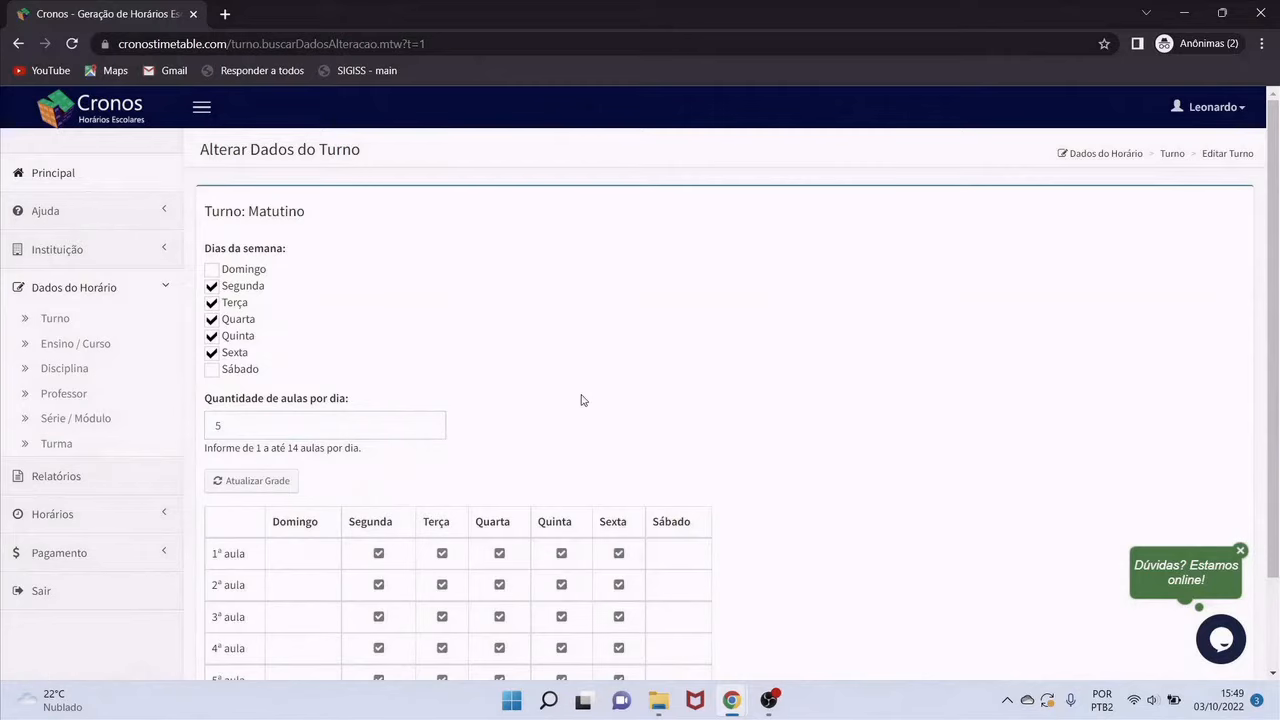
scroll(583, 400, down, 2)
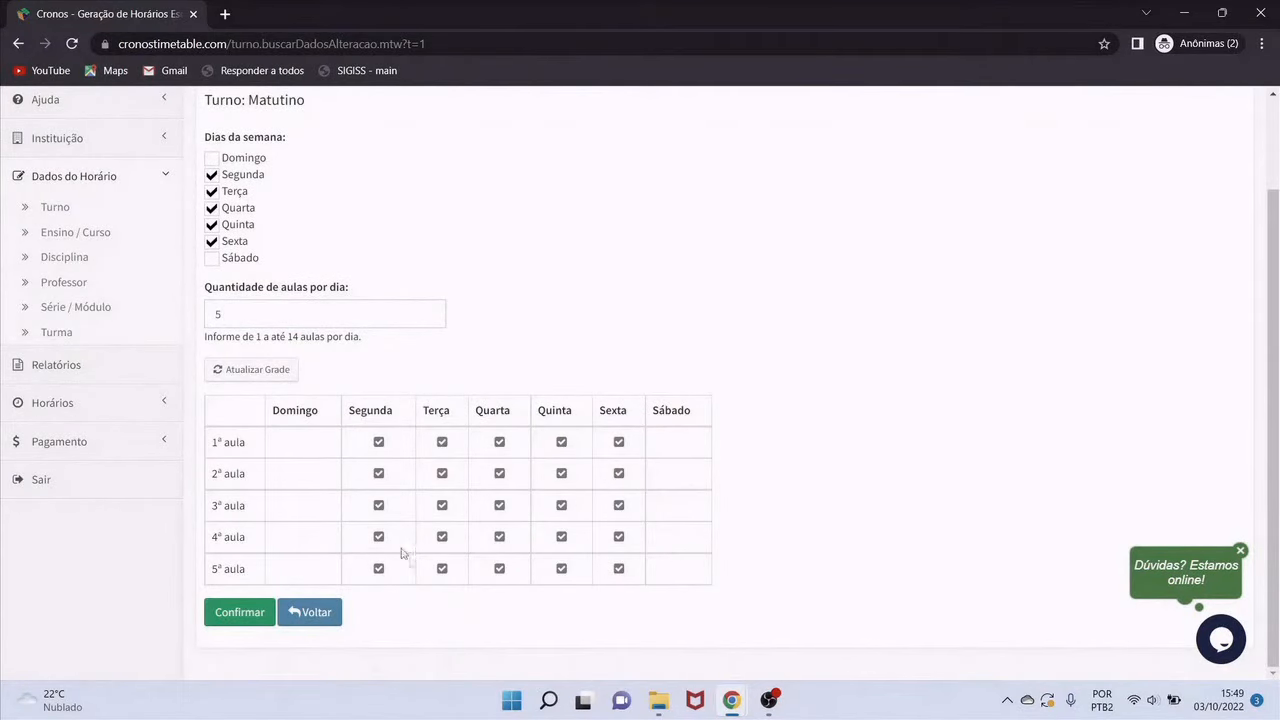
click(247, 625)
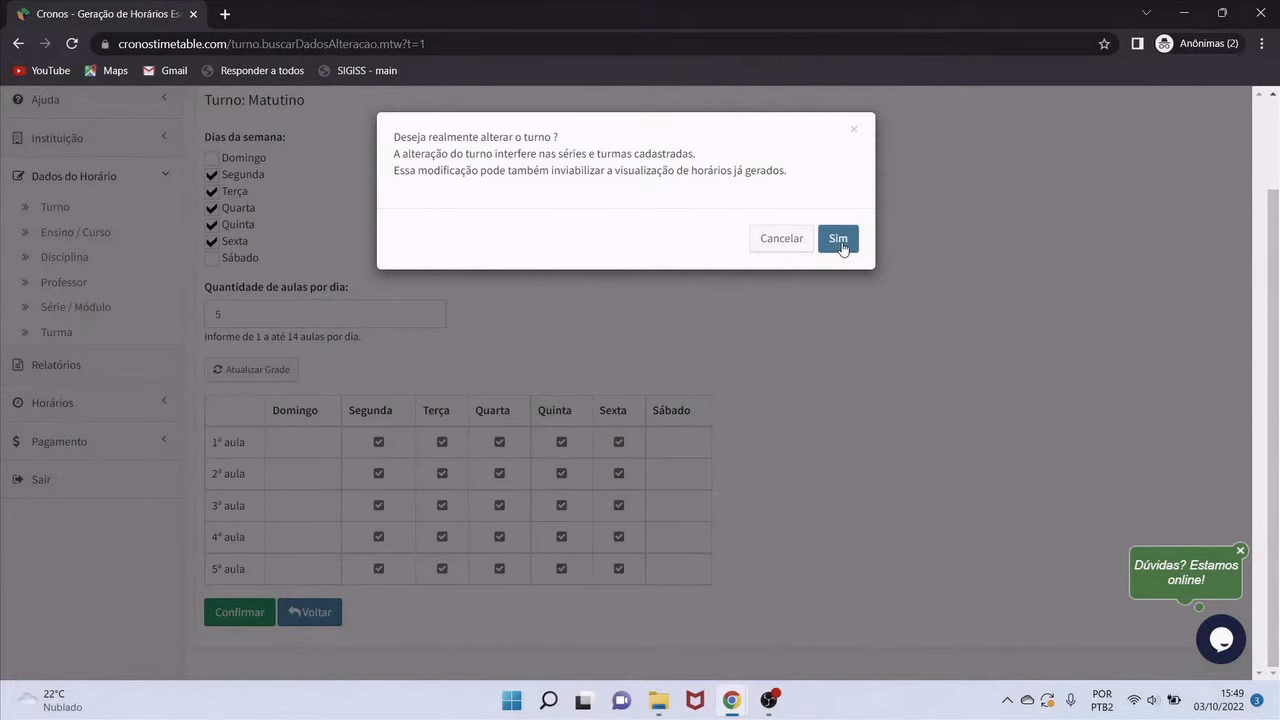
click(841, 248)
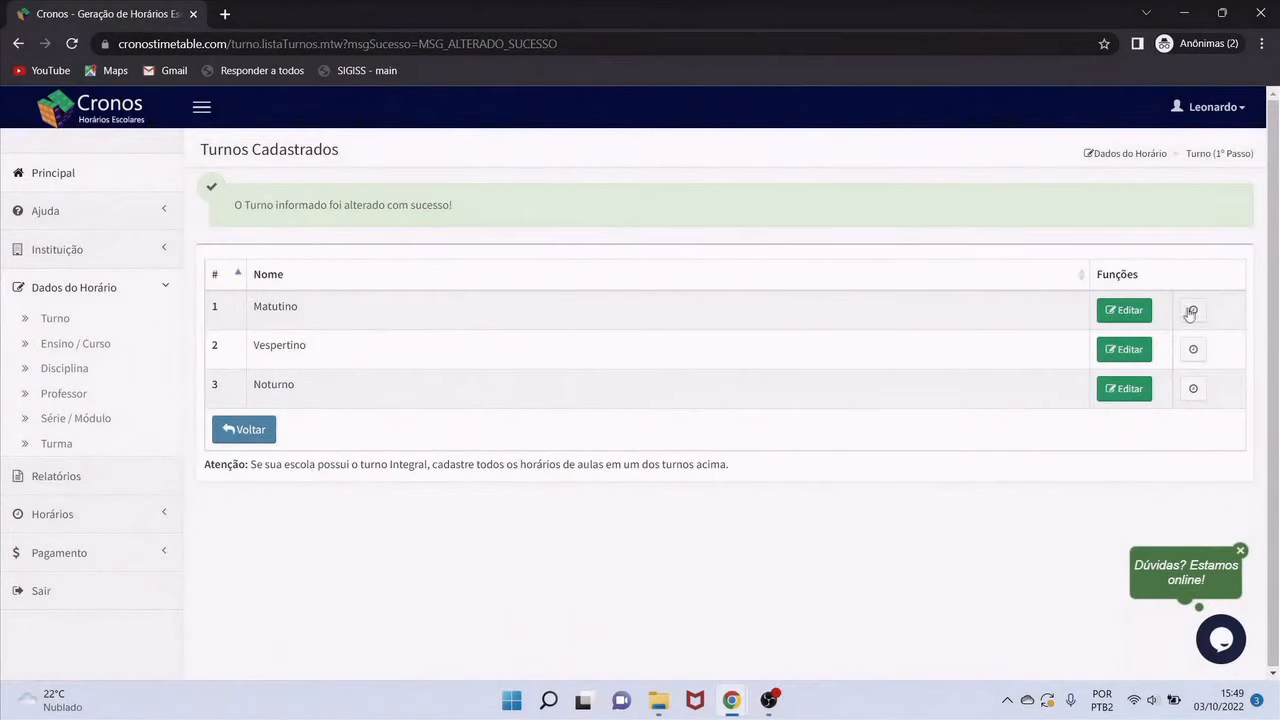
Set Matutino lessons 1–3 to 07:00–08:00, 08:00–09:00 and 09:00–09:40
click(1194, 311)
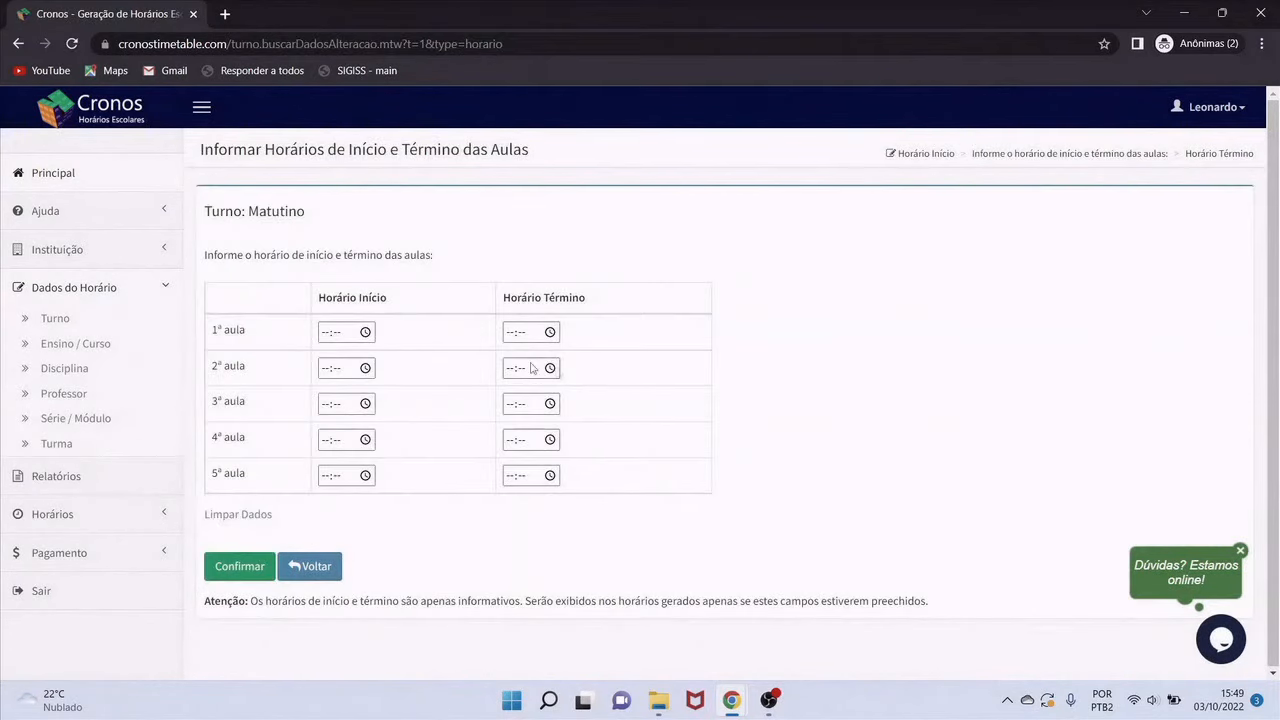
click(329, 332)
text(0700)
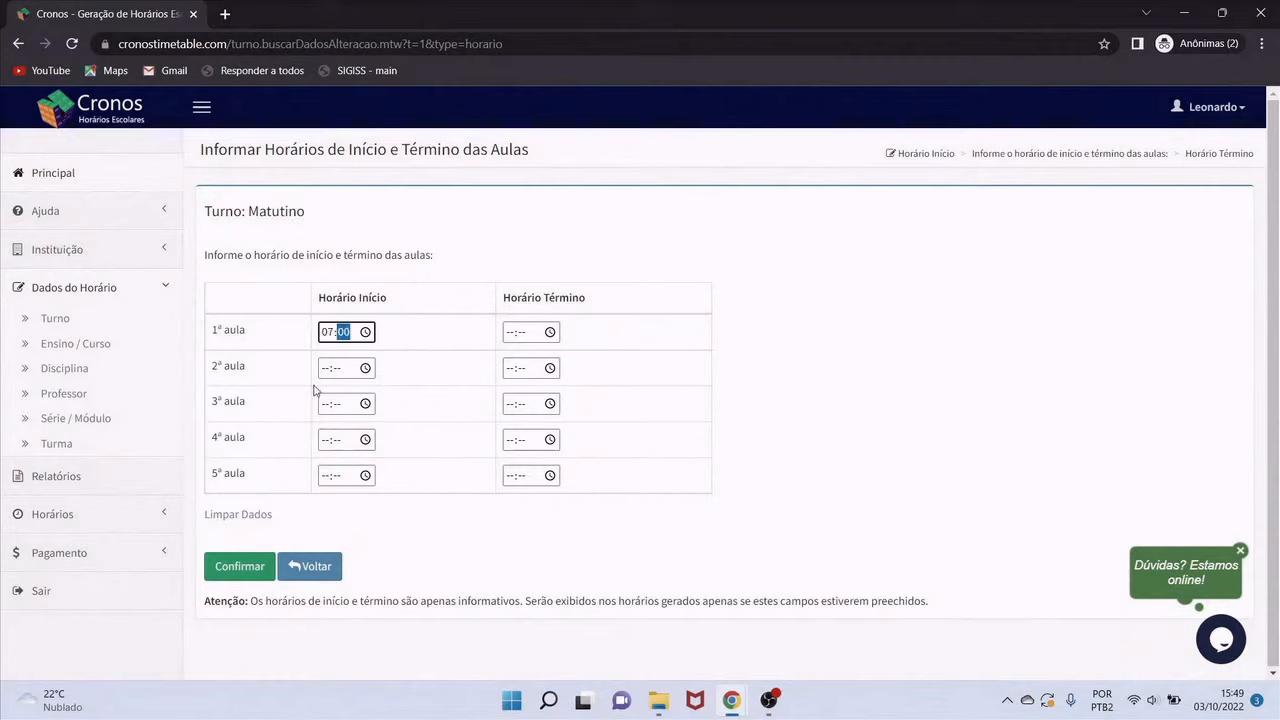
click(509, 336)
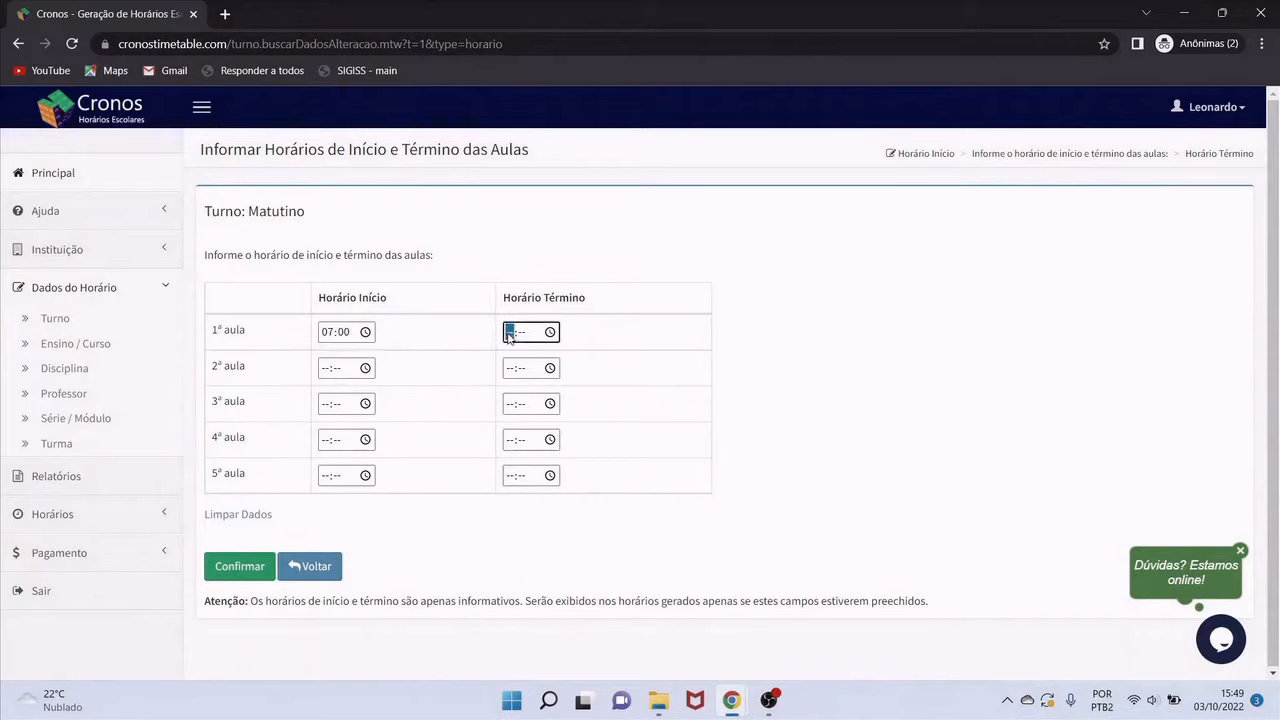
text(0800)
click(325, 369)
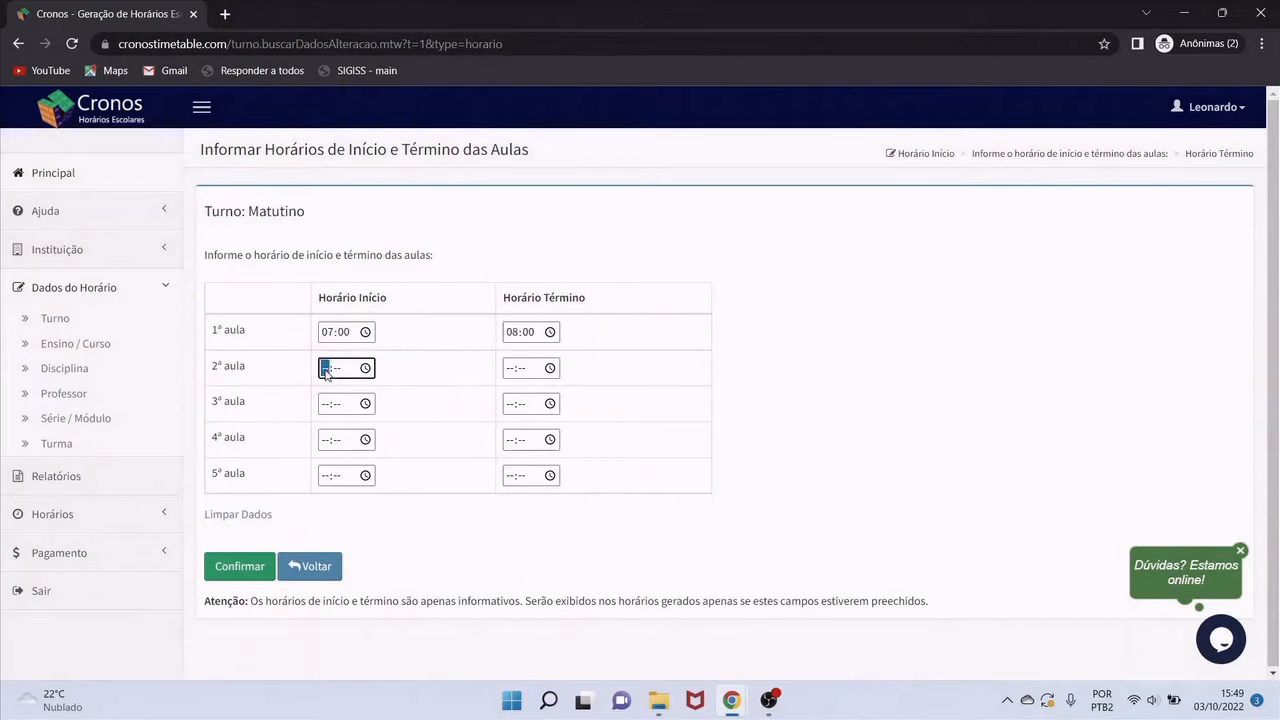
text(0800)
click(510, 370)
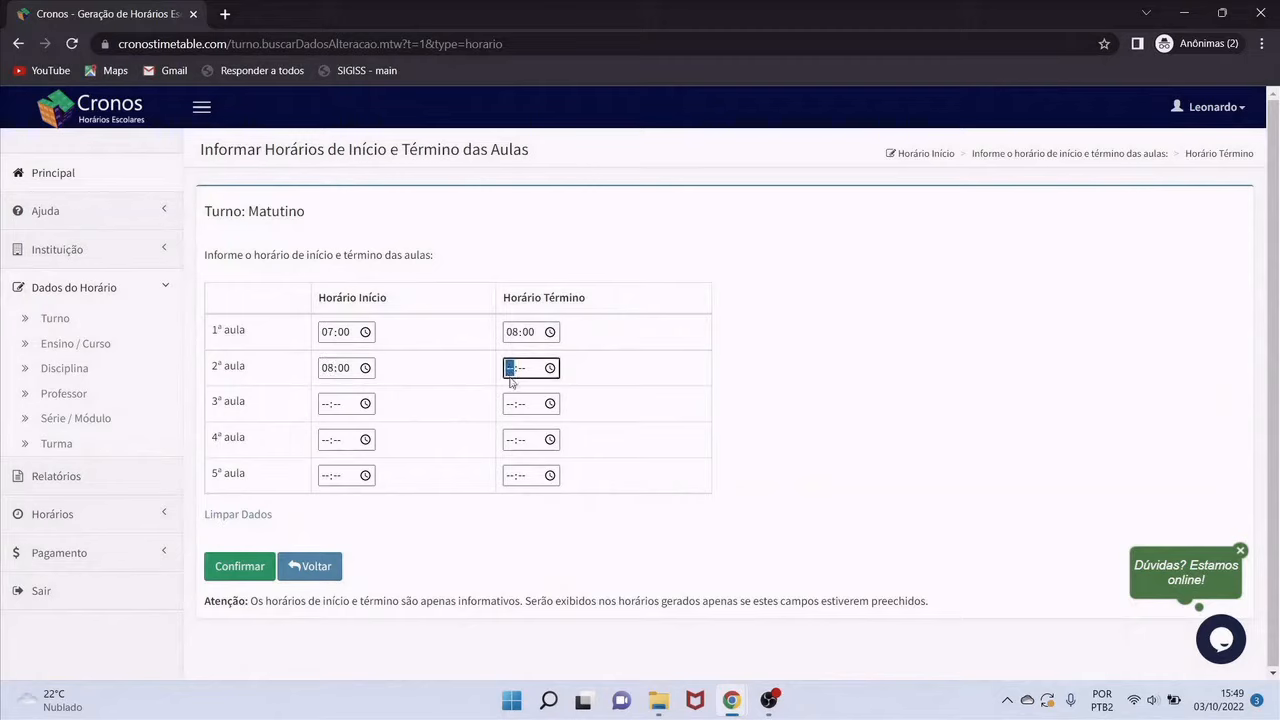
text(0900)
click(330, 405)
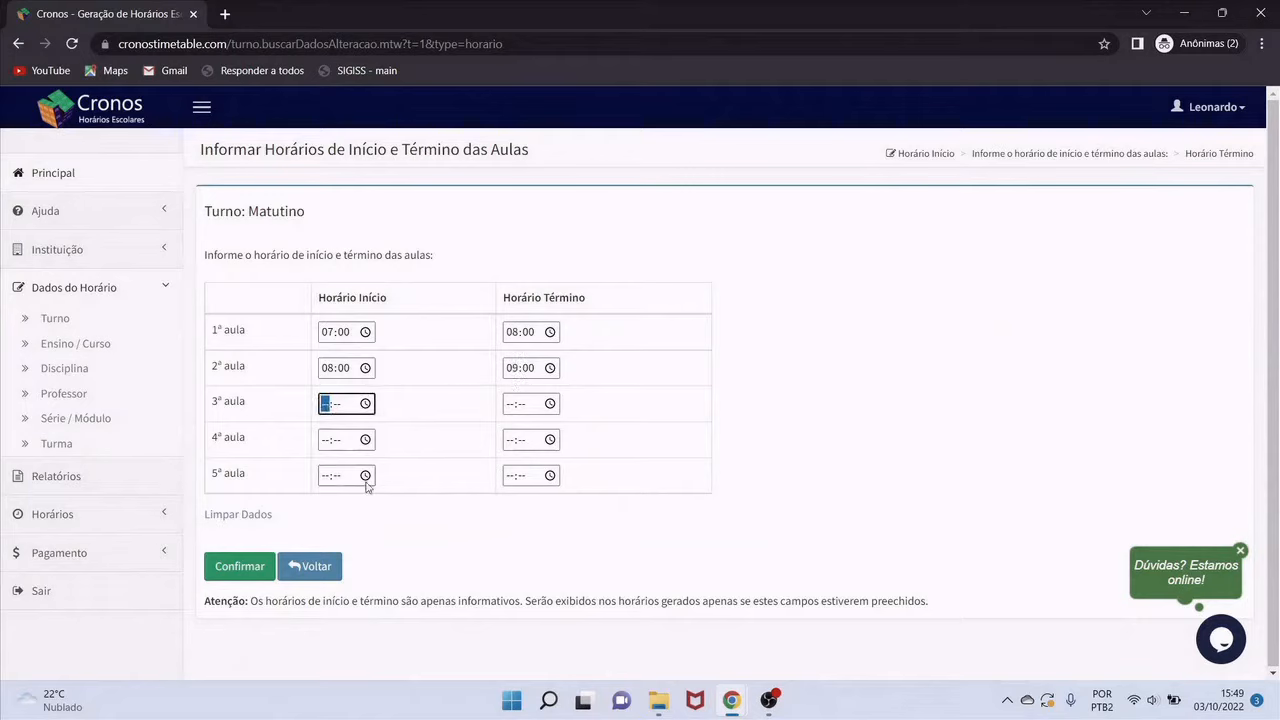
text(09:00)
click(510, 408)
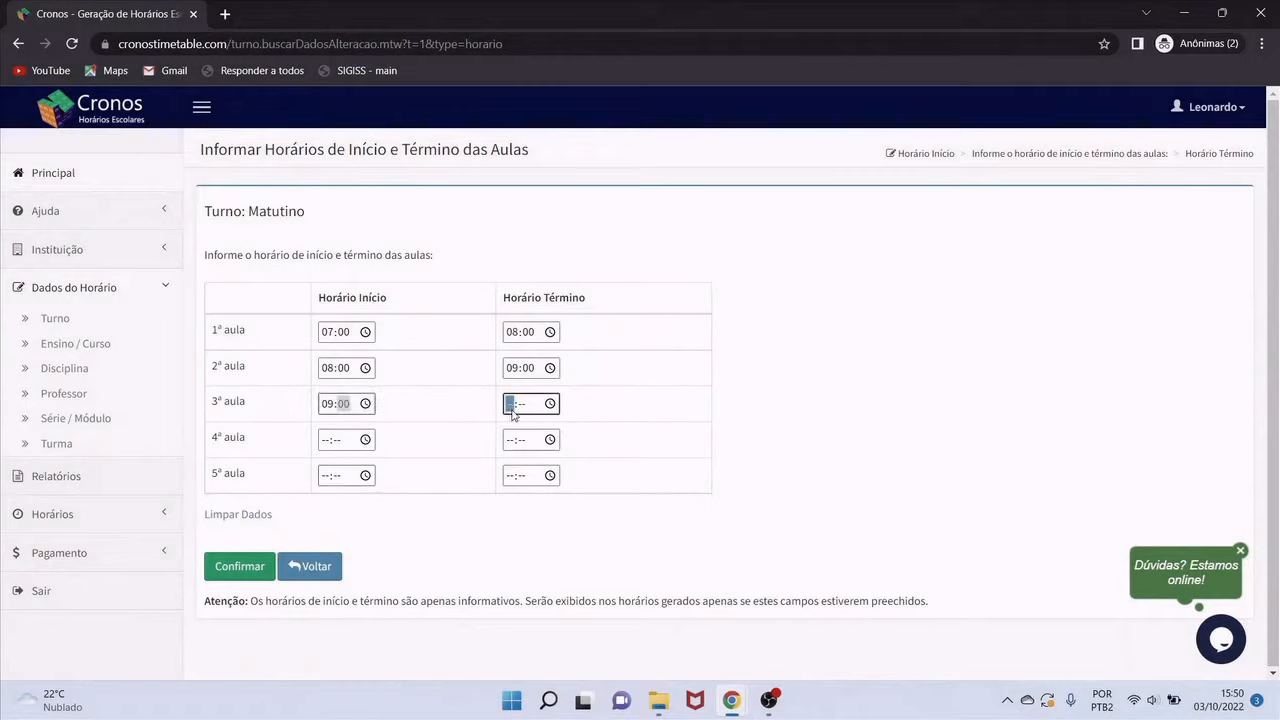
text(09:40)
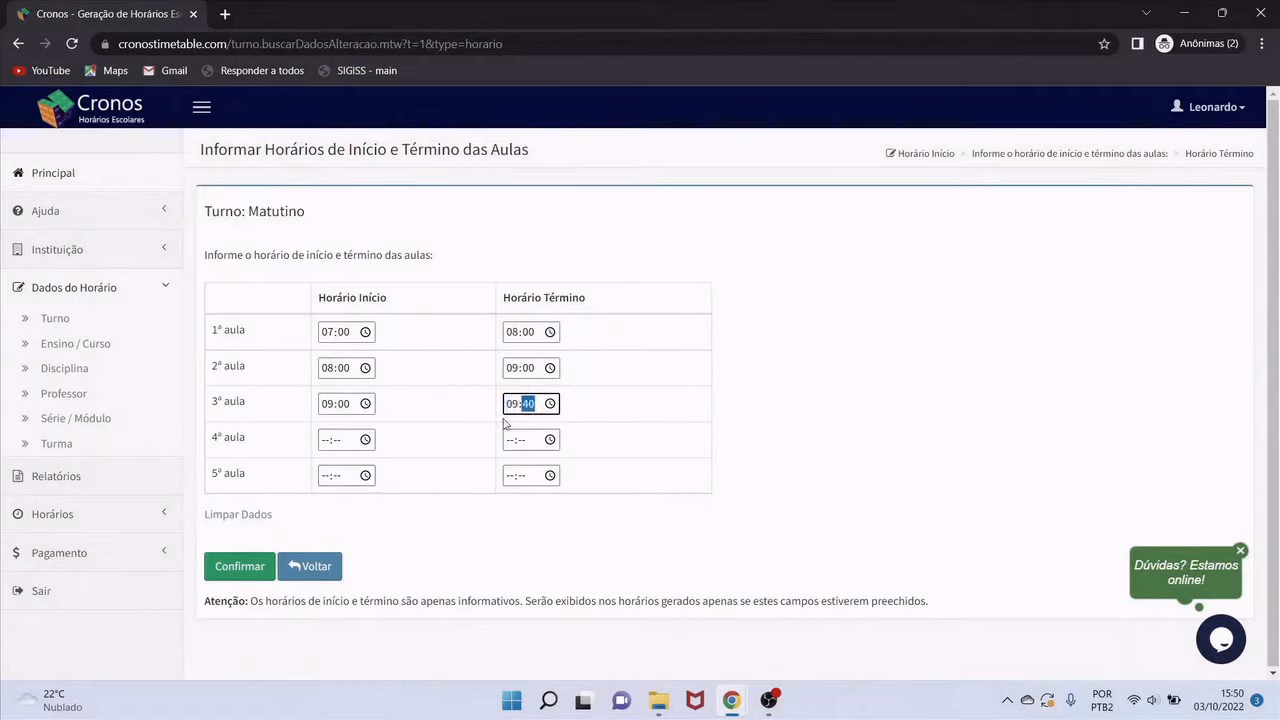
Set lesson 4 to 10:00–11:00 and lesson 5 to 11:00–12:00, then confirm saving
click(327, 443)
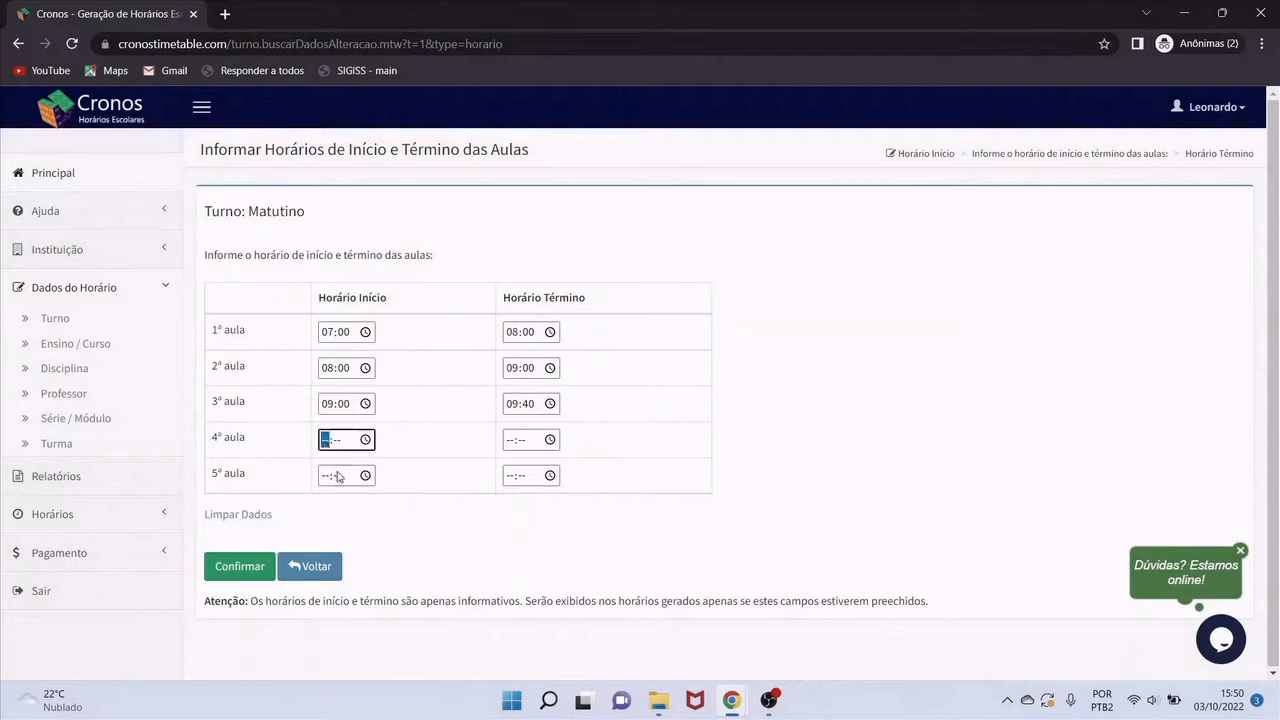
text(10:00)
click(510, 440)
text(1100)
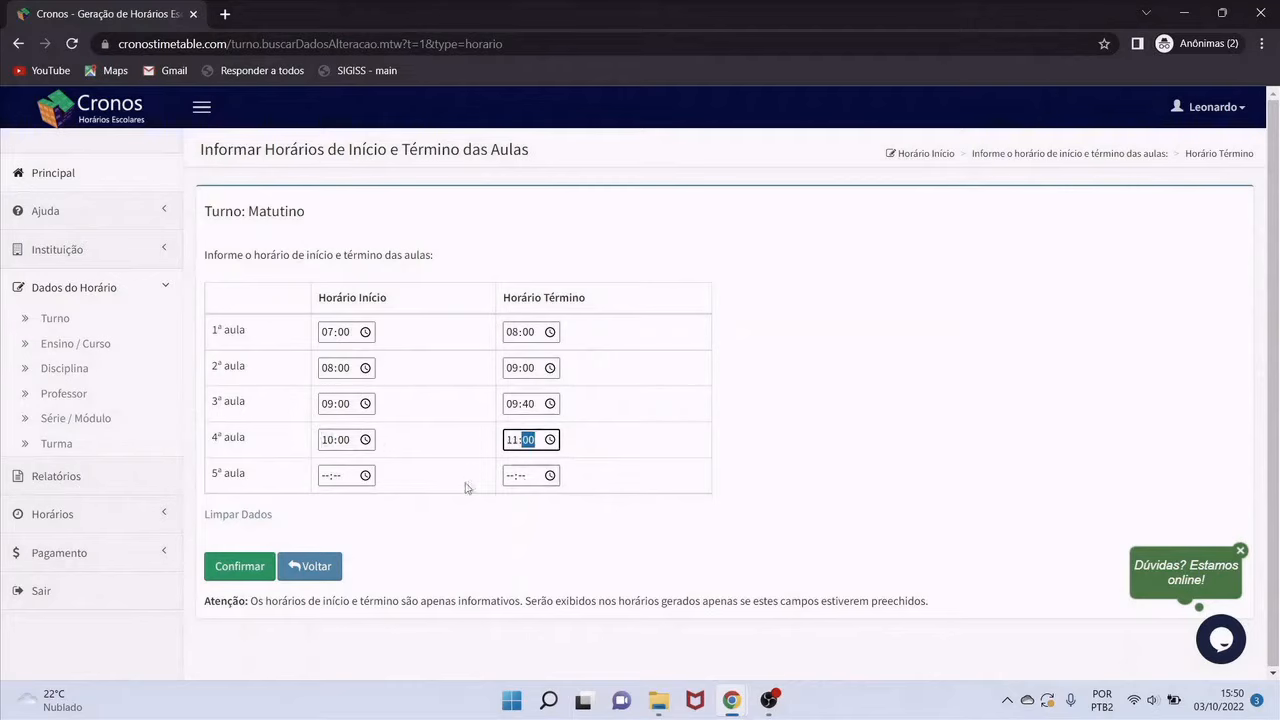
click(332, 478)
text(11:)
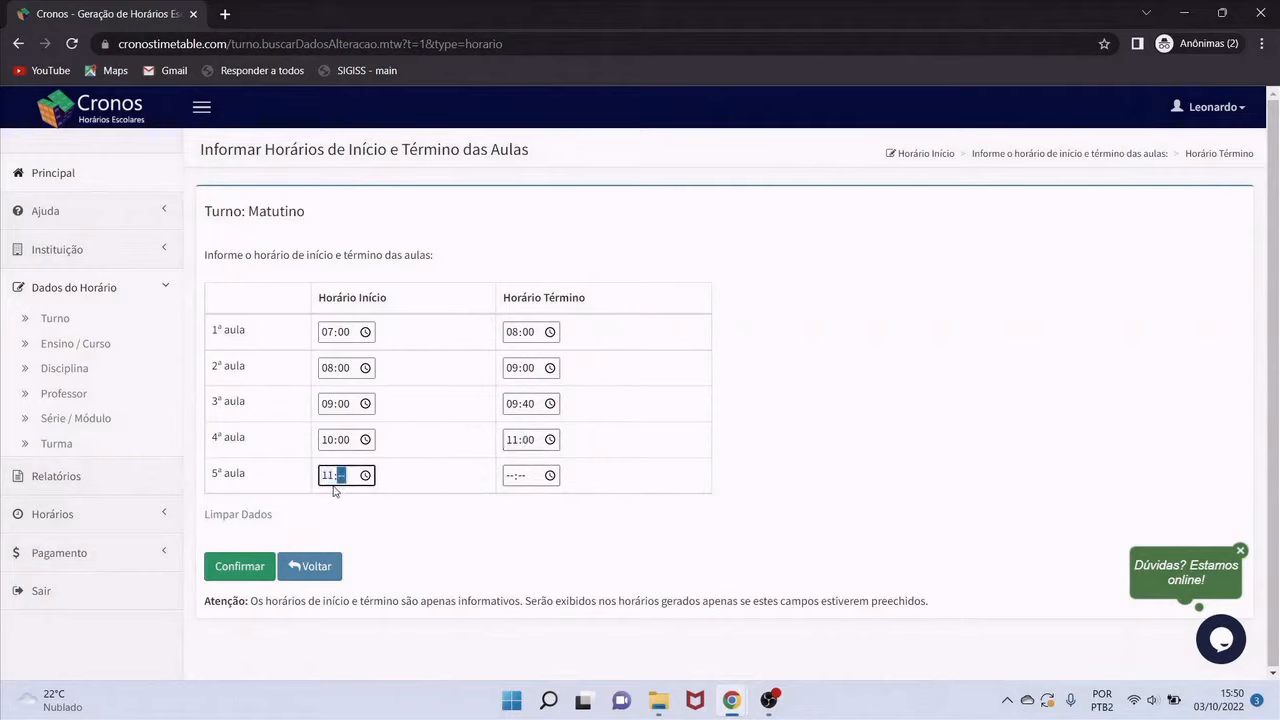
text(00)
key(Tab)
click(513, 478)
text(12:00)
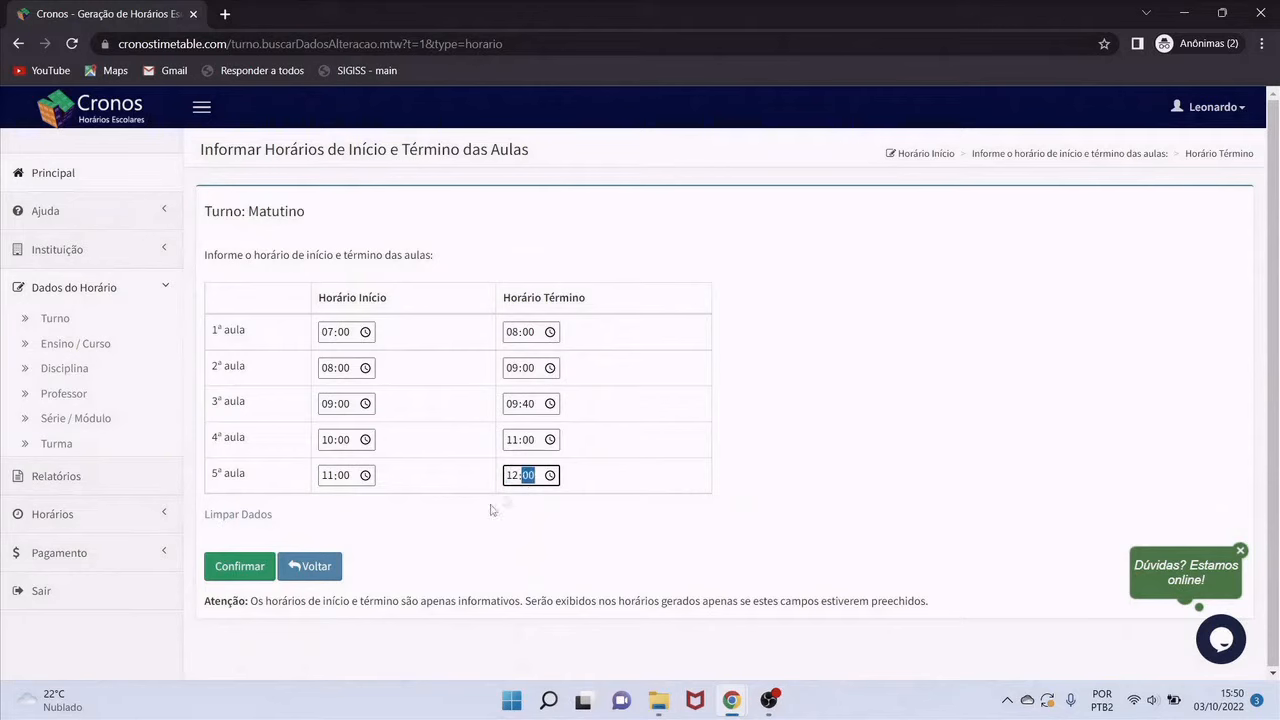
click(240, 568)
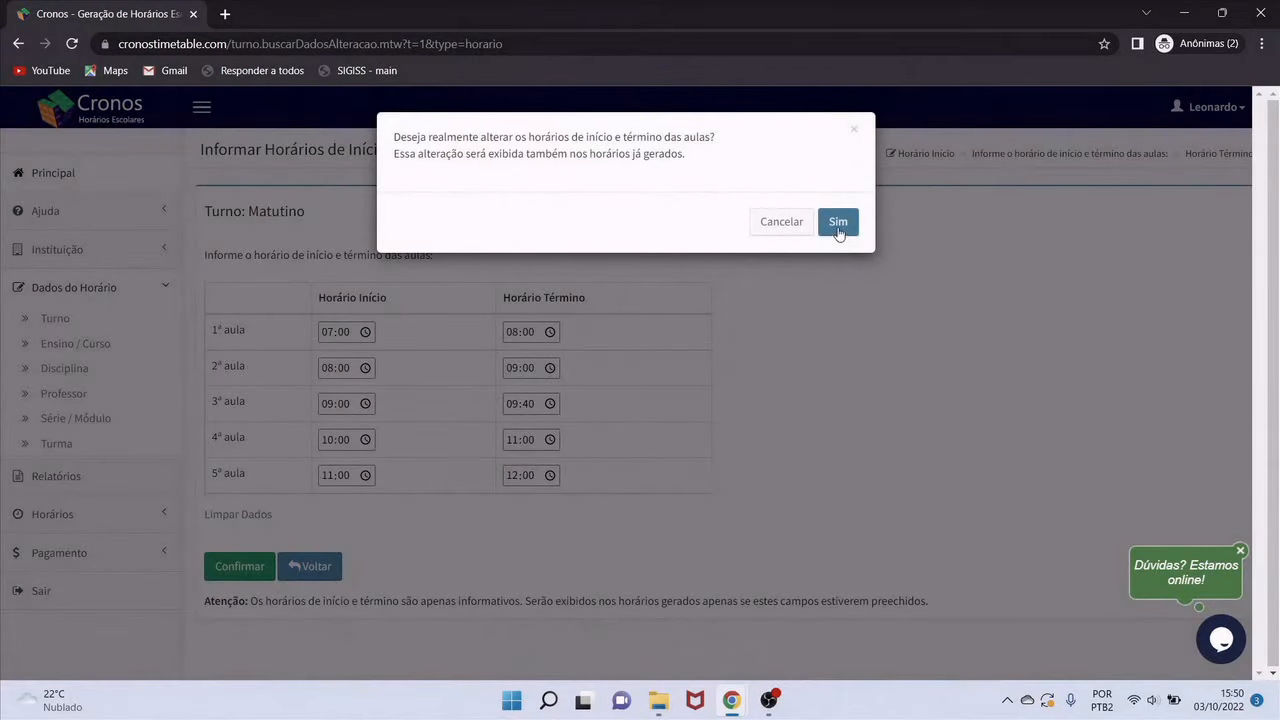
click(838, 222)
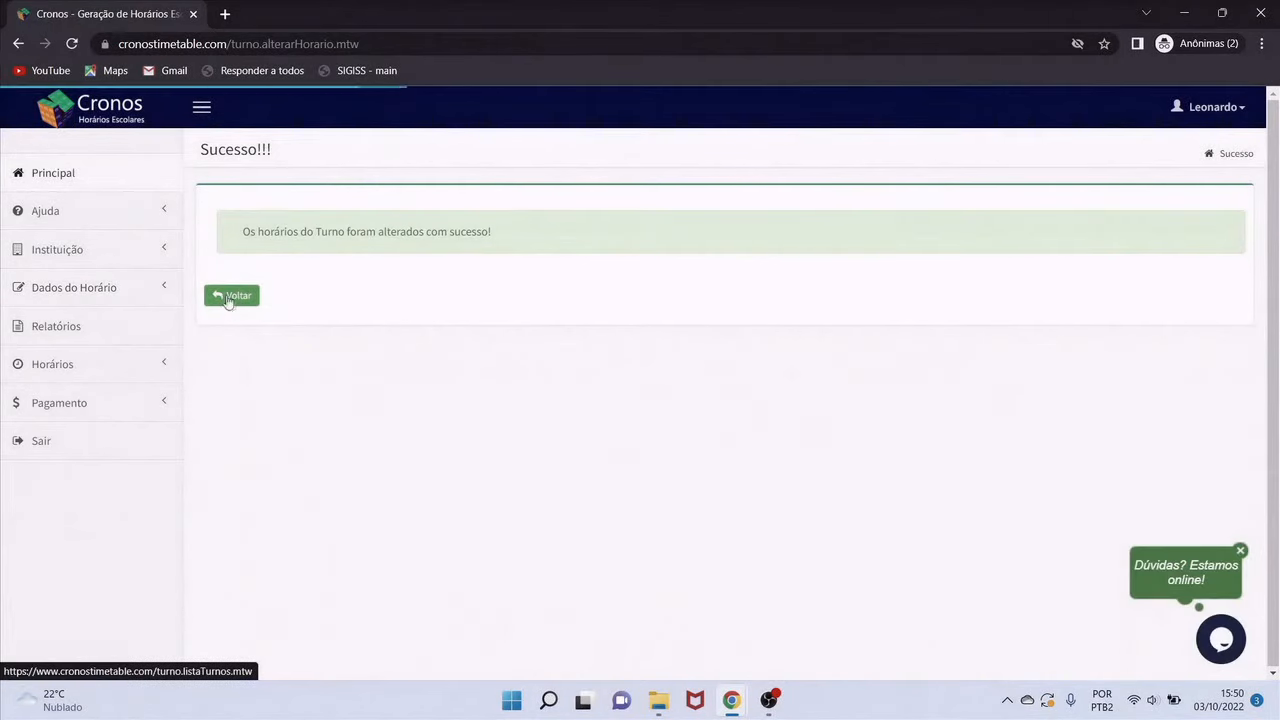
Go back from the success page to the registered shifts list
click(235, 298)
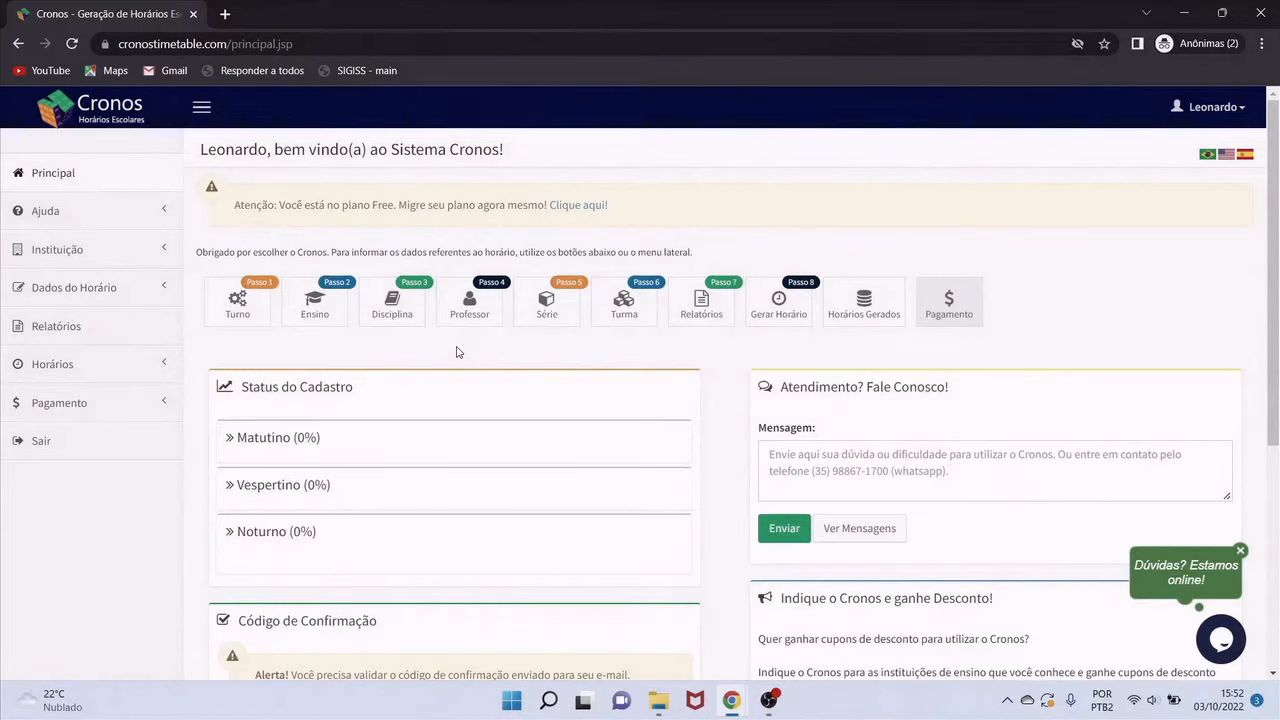
Register the course Fundamental with abbreviation FUND
click(336, 308)
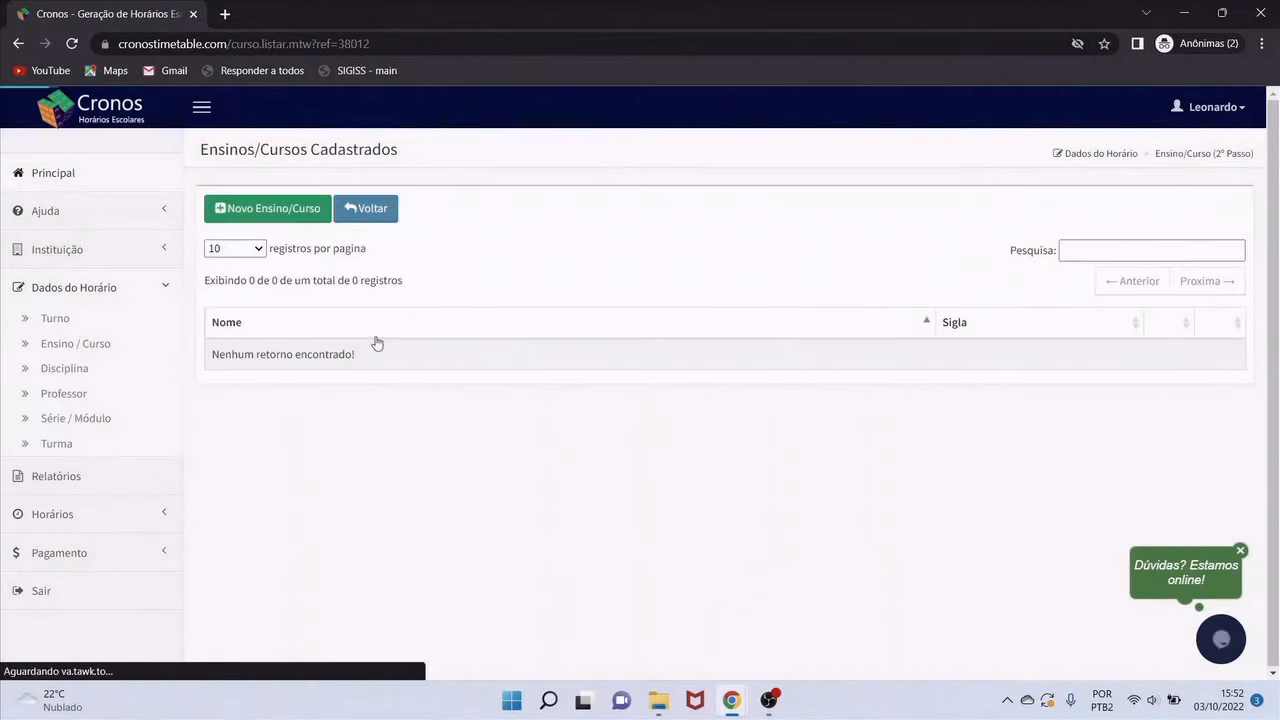
click(287, 219)
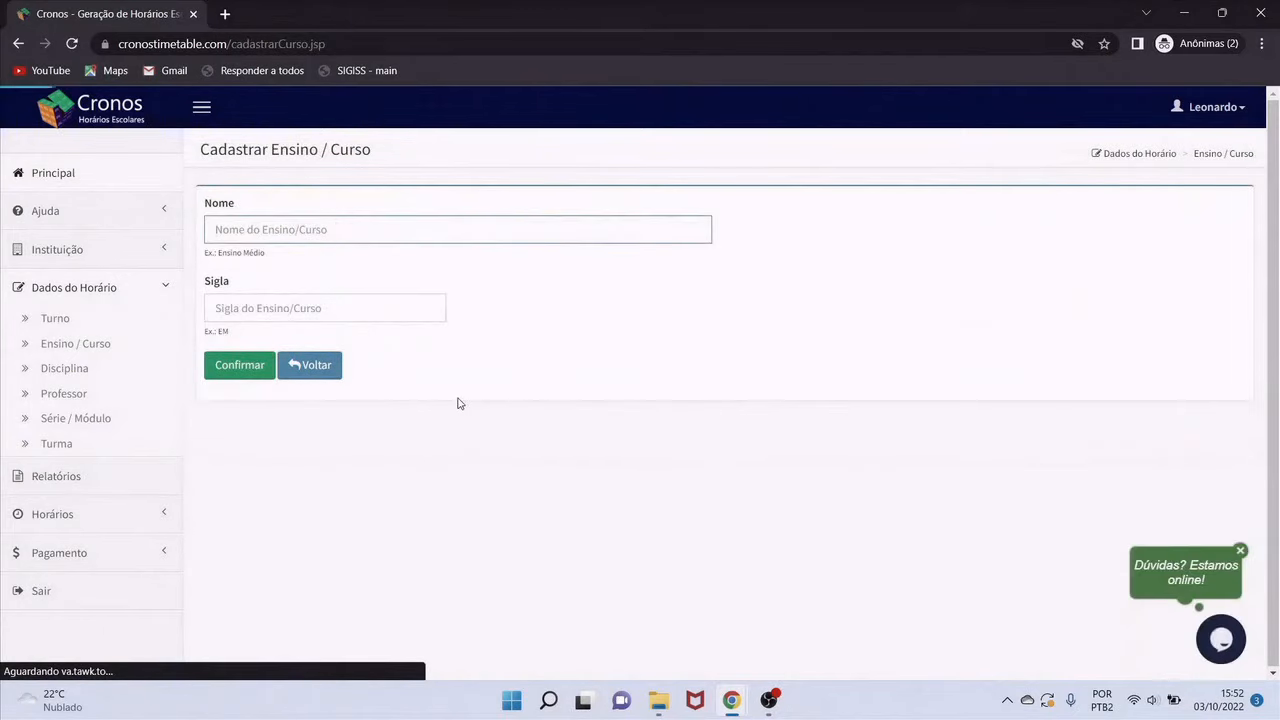
text(Fundamental)
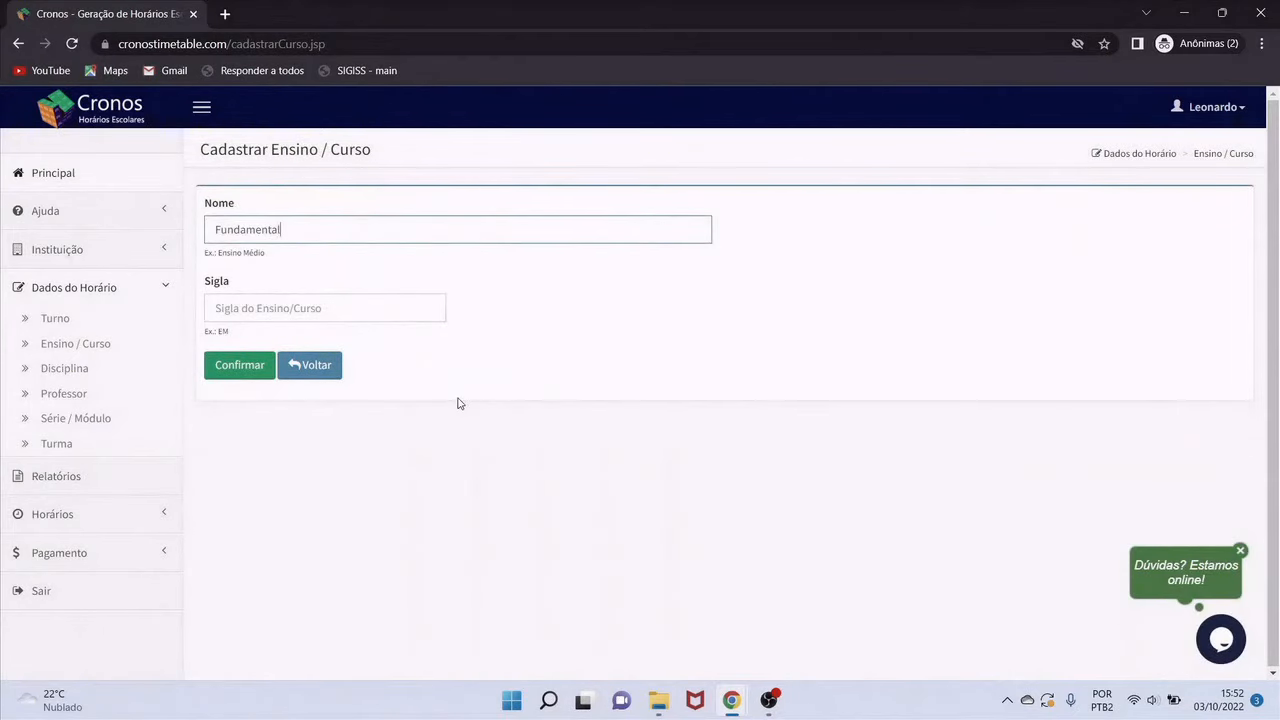
key(Tab)
text(FUND)
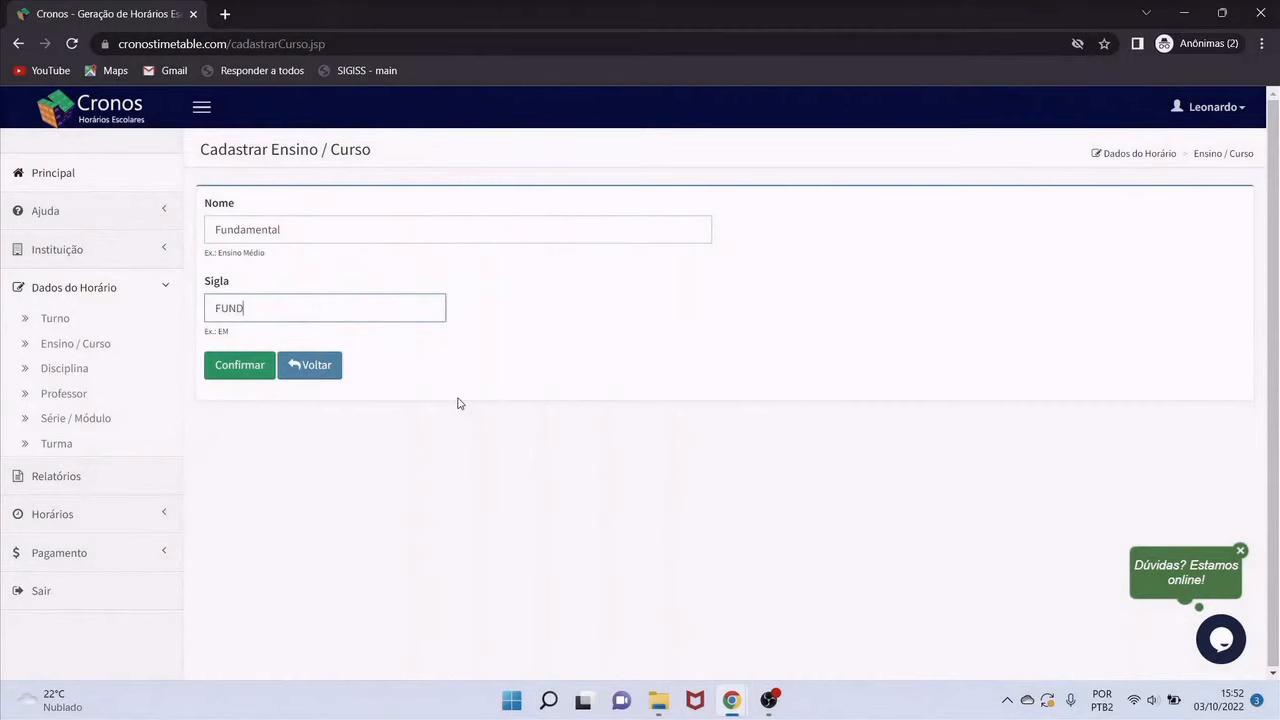
click(255, 370)
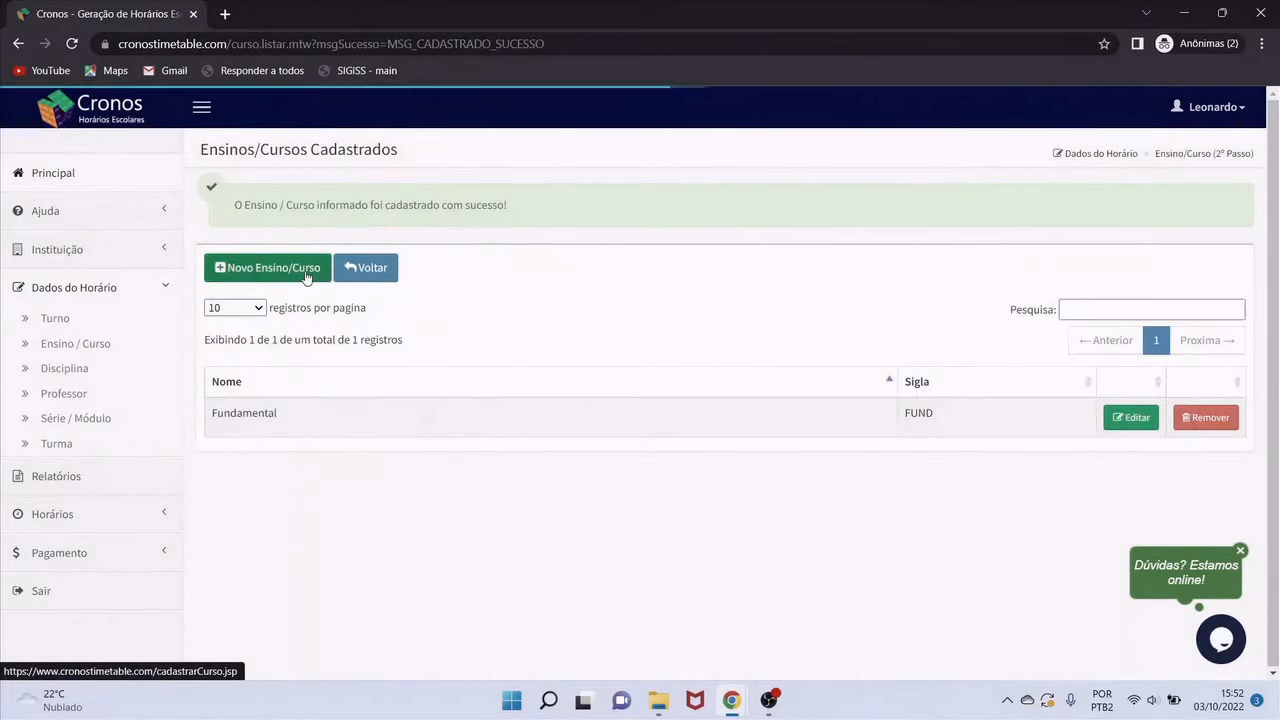
Register Ensino Médio with abbreviation MED and return to the main page
click(307, 277)
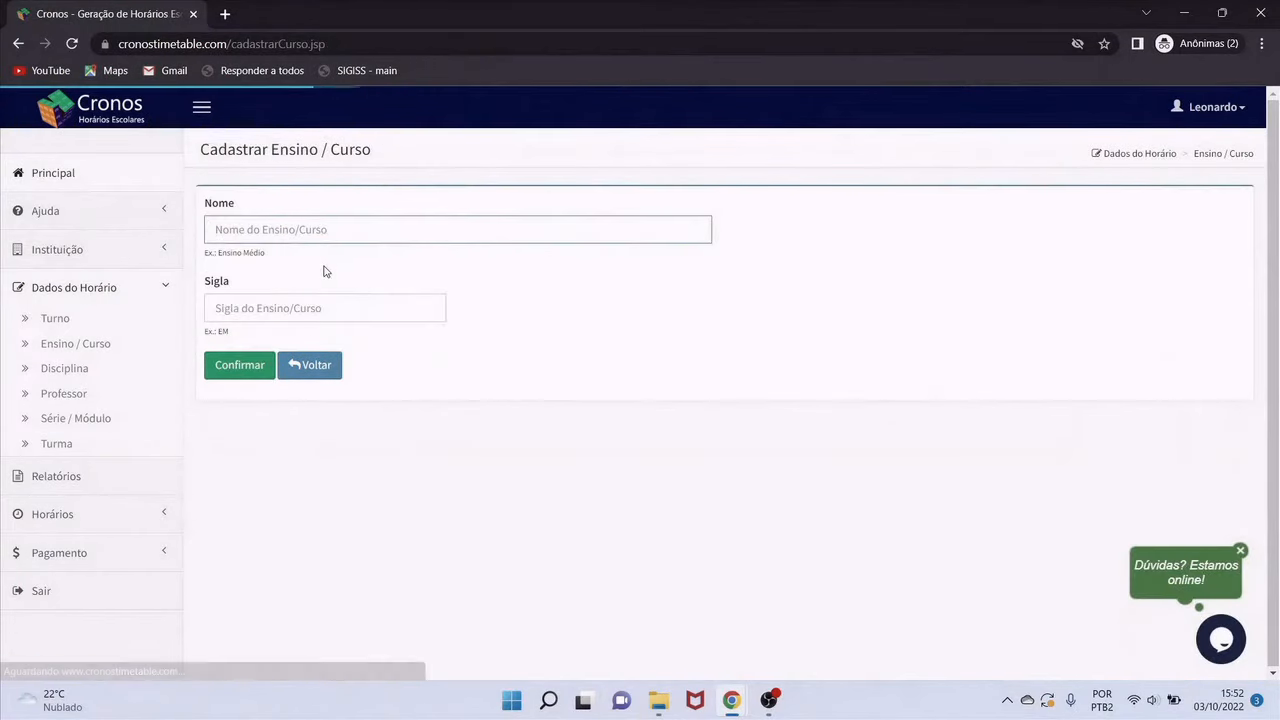
text(Ensino )
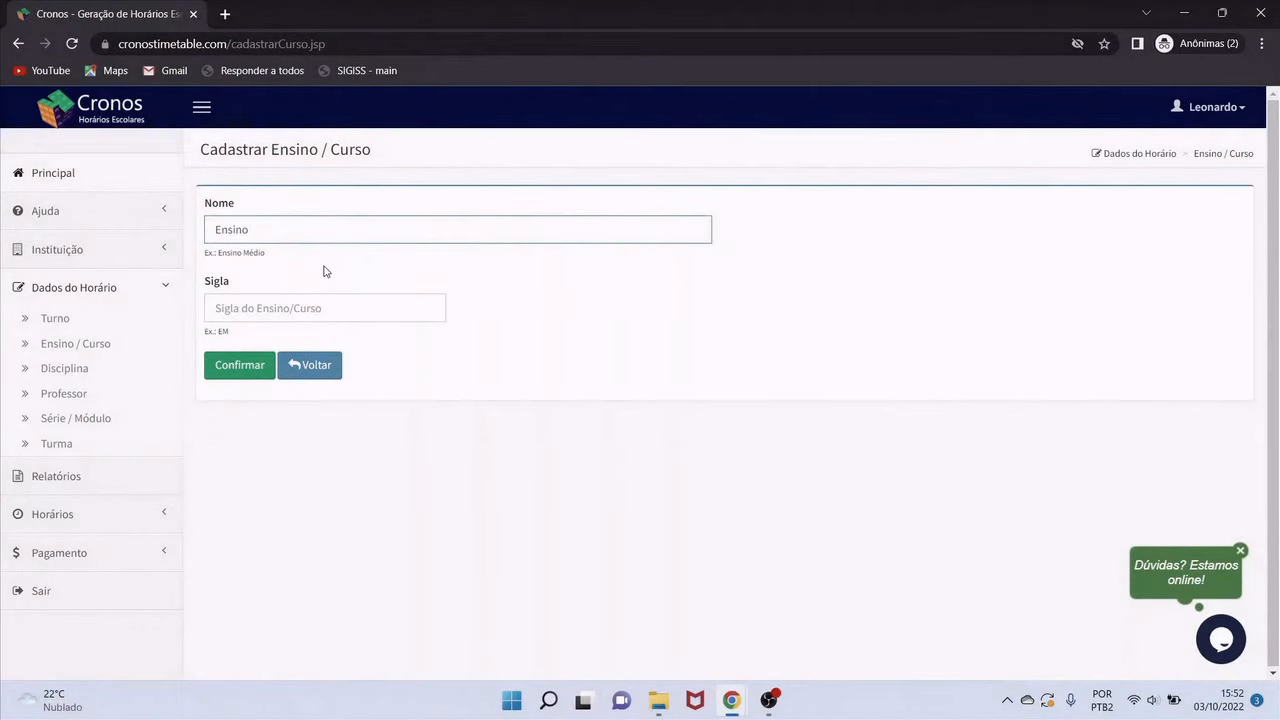
text(Médio)
key(Tab)
text(ME)
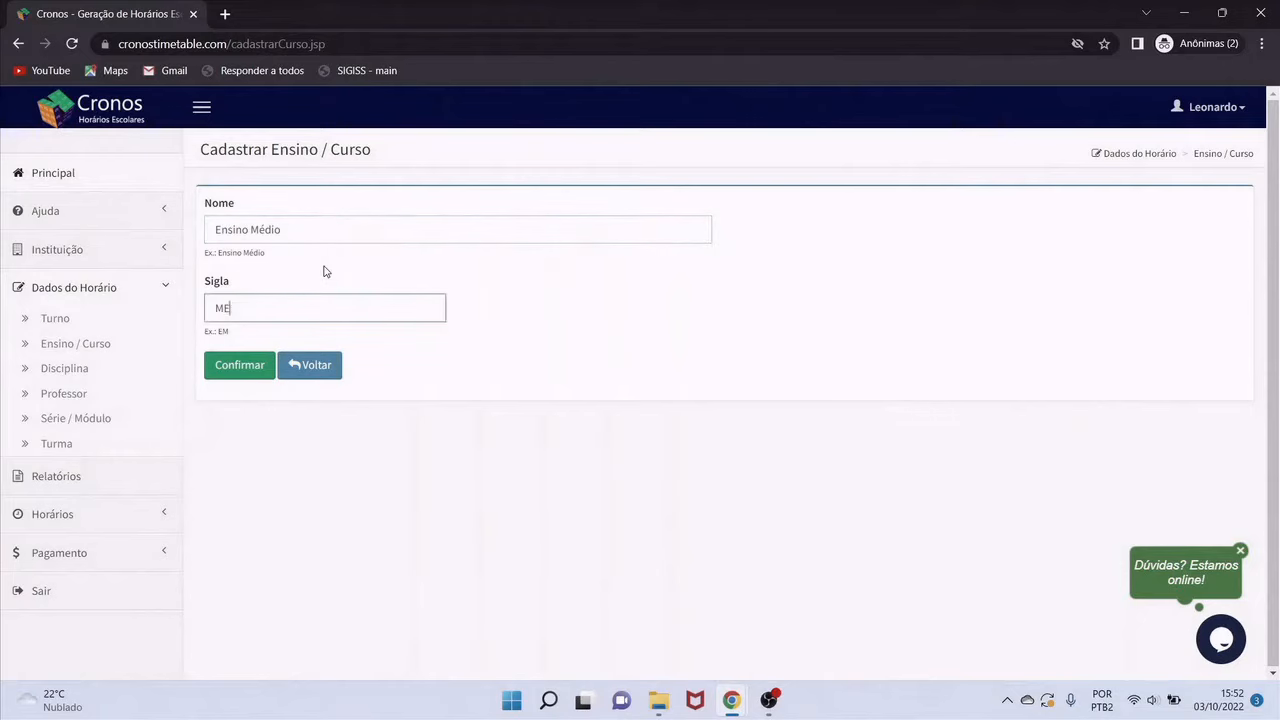
click(250, 366)
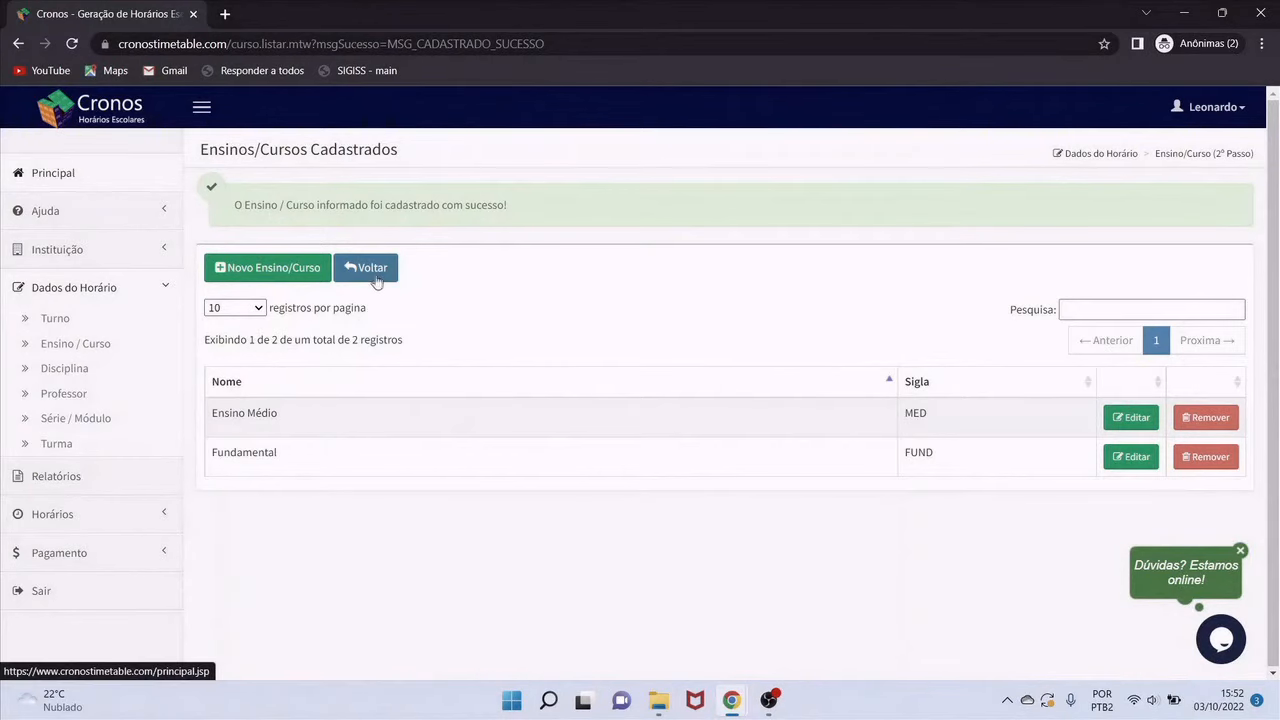
click(376, 281)
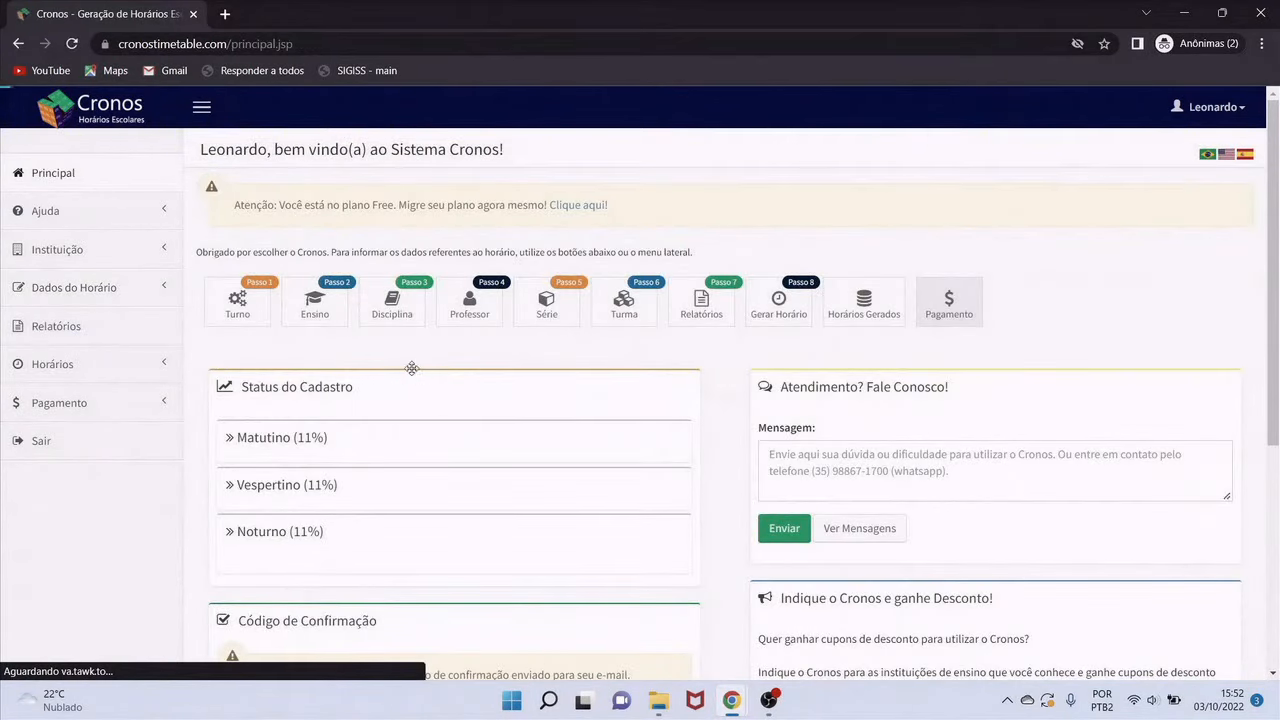
Open the Passo 3 Disciplina list of registered subjects
click(405, 318)
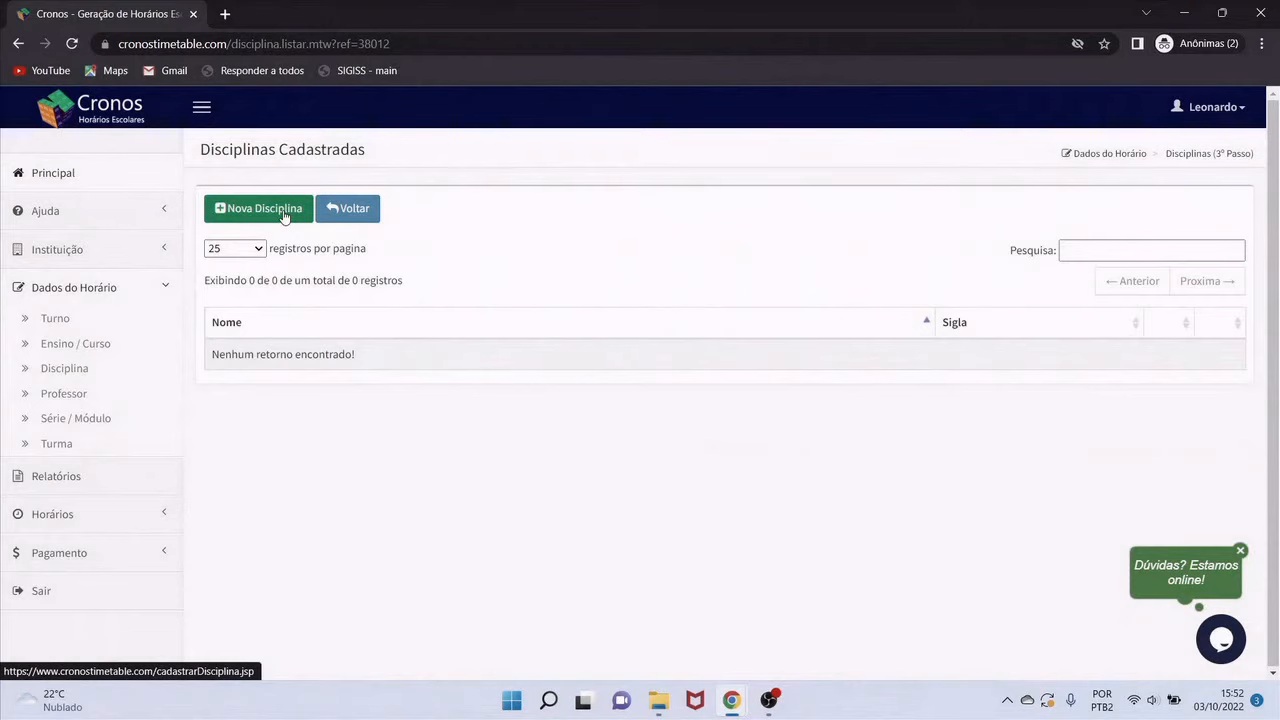
Register the subjects Matemática (MA) and Português (POR)
click(285, 217)
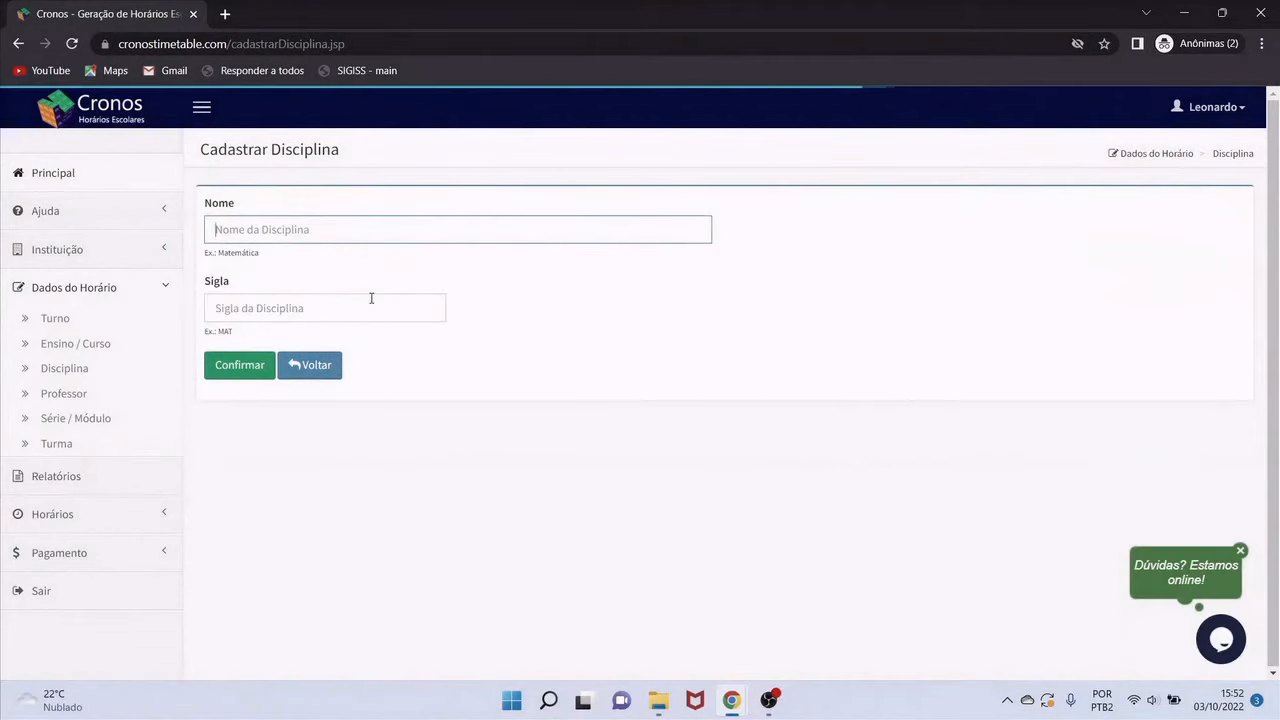
text(Matemática)
click(371, 298)
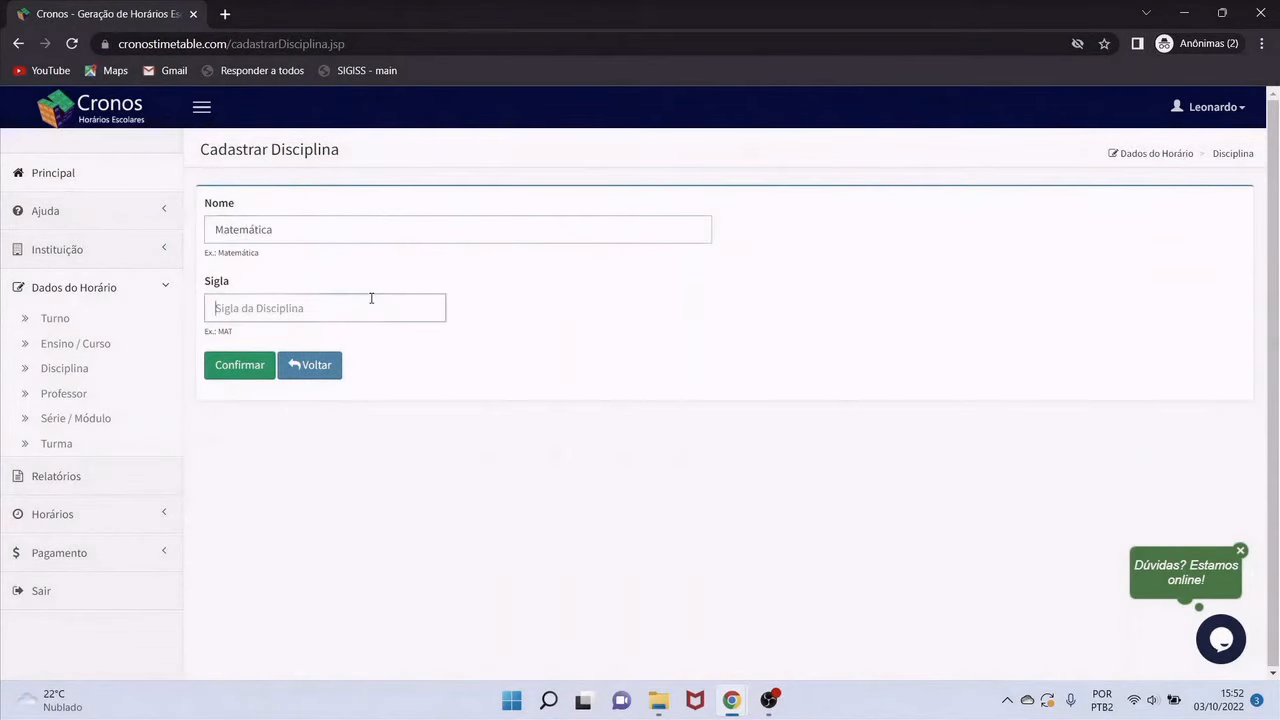
text(MAT)
click(250, 366)
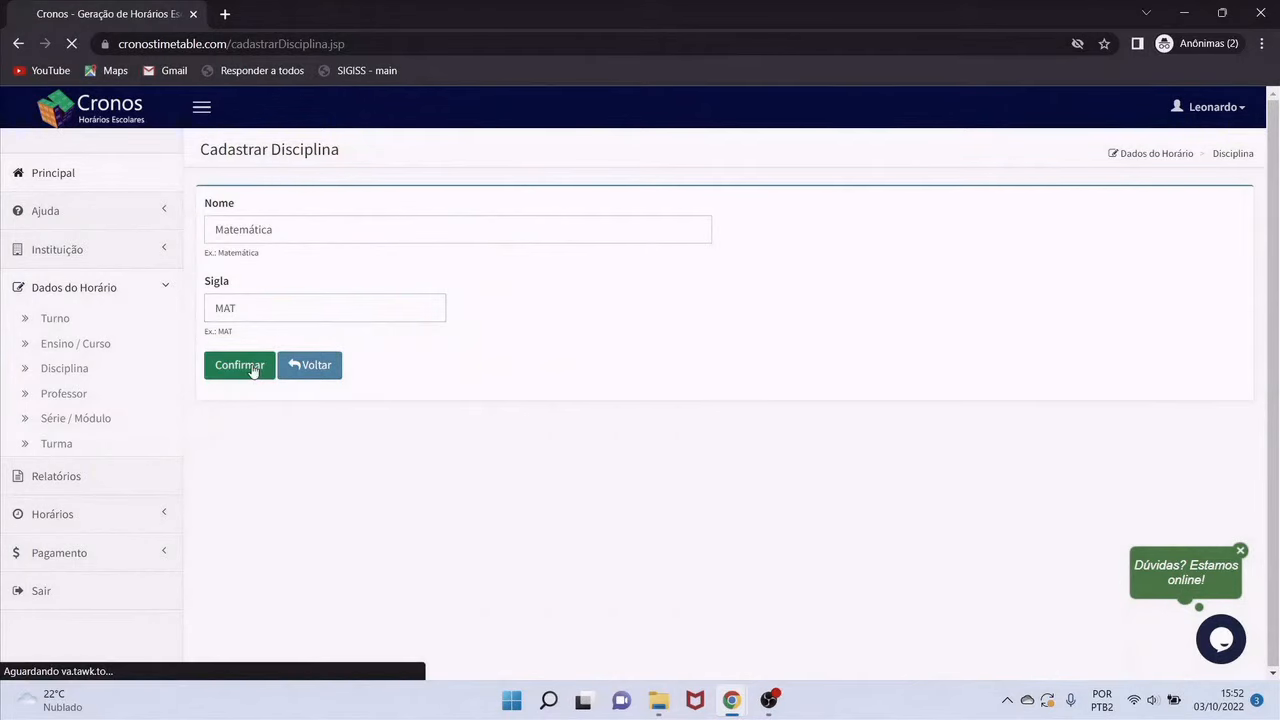
click(288, 267)
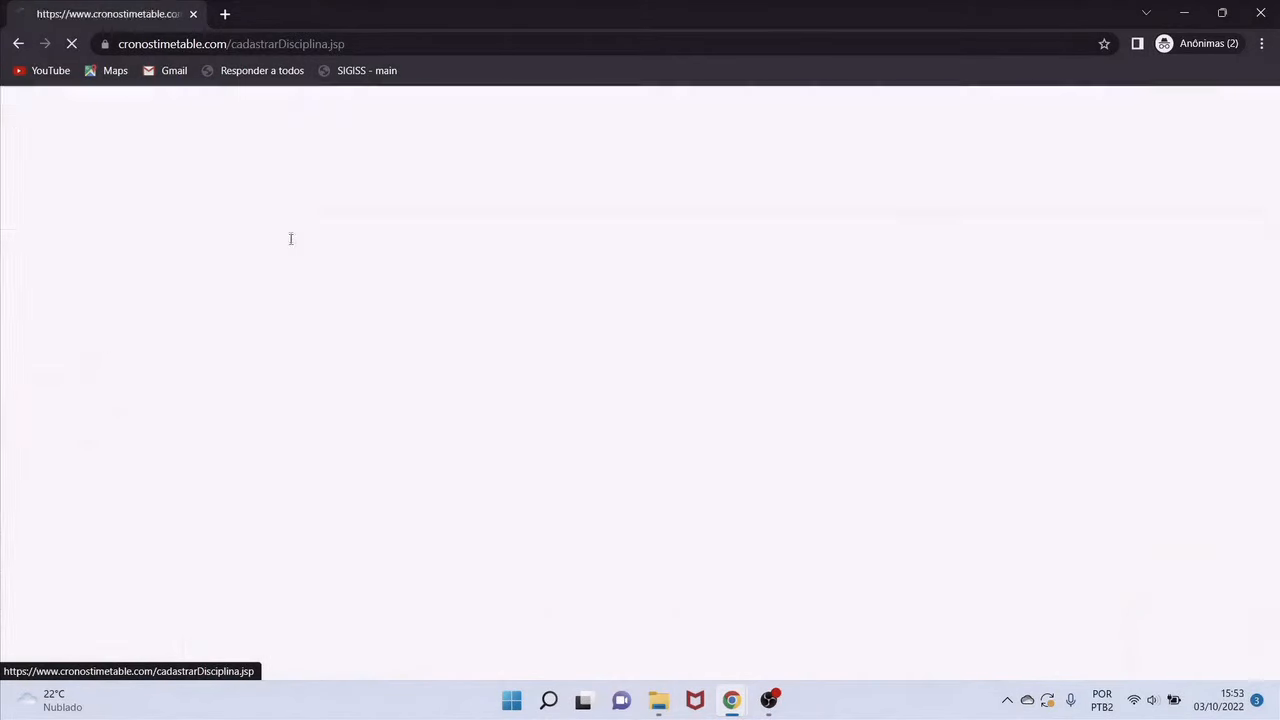
click(290, 220)
text(P)
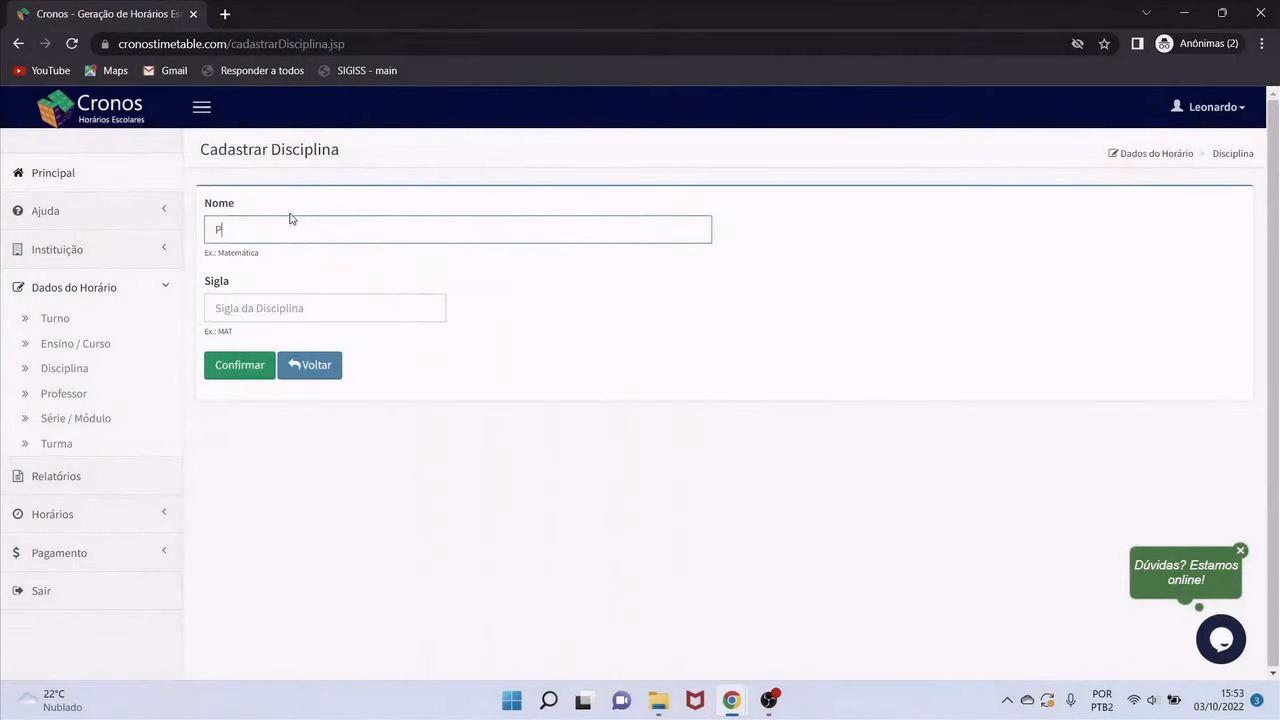
text(ortuguês)
key(Tab)
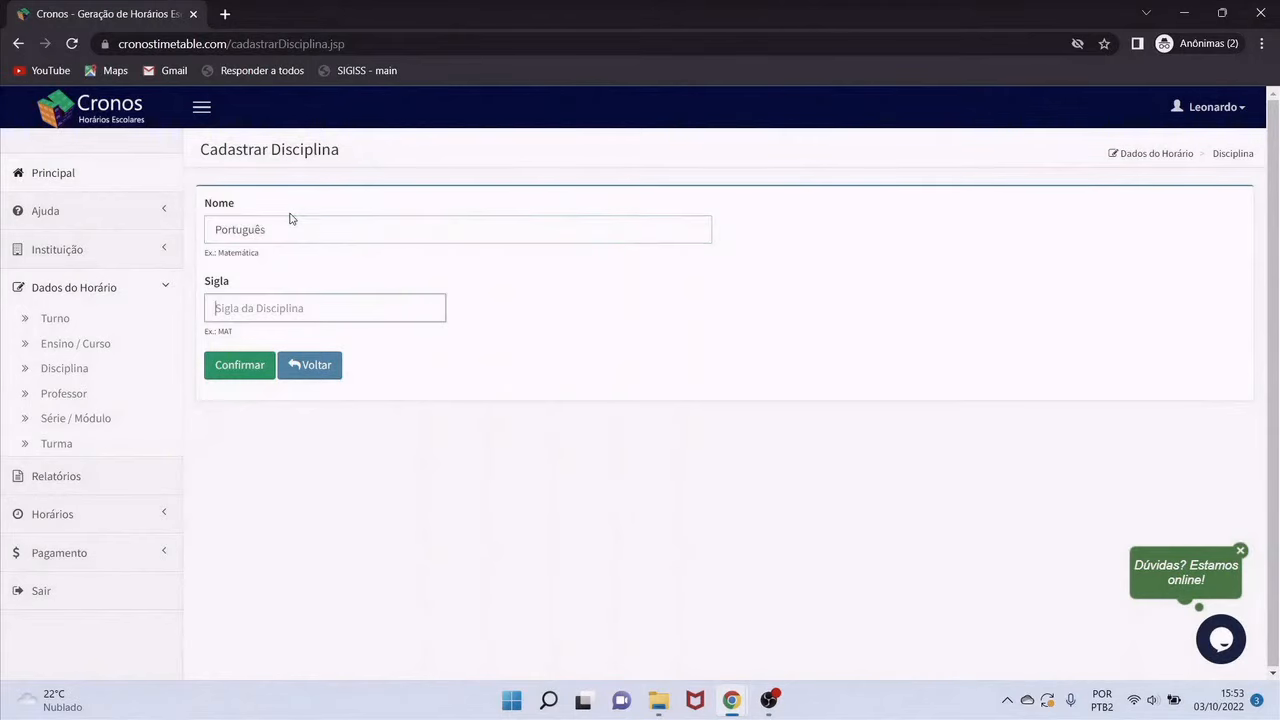
text(PORT)
click(250, 366)
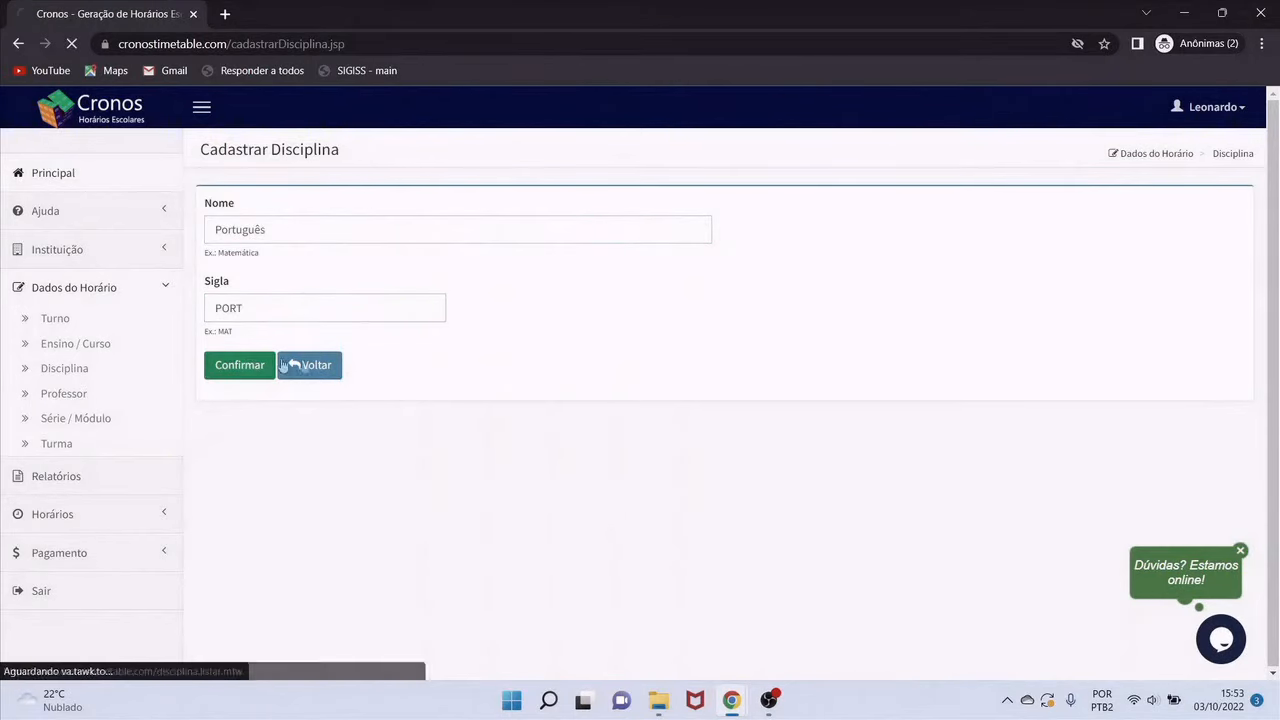
Register the subjects Geografia (GEO) and Ciências (CIE)
click(260, 268)
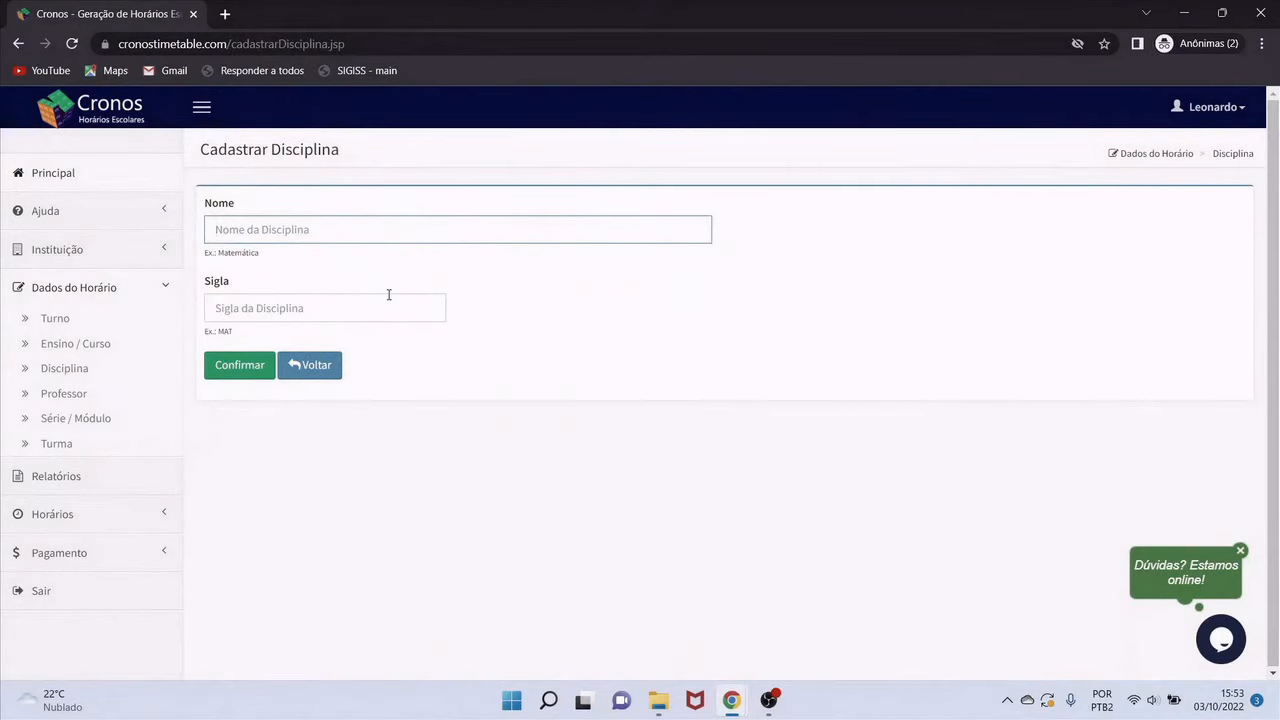
text(Geografia)
click(386, 300)
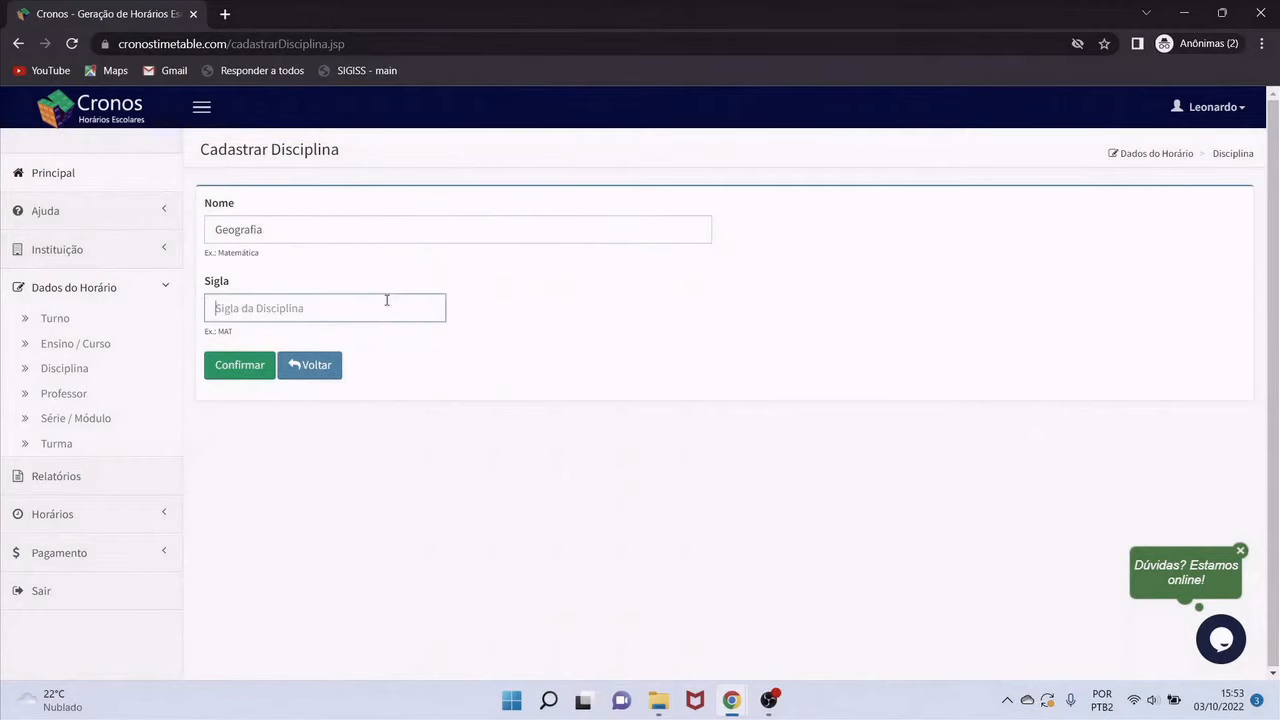
text(GEO)
click(264, 366)
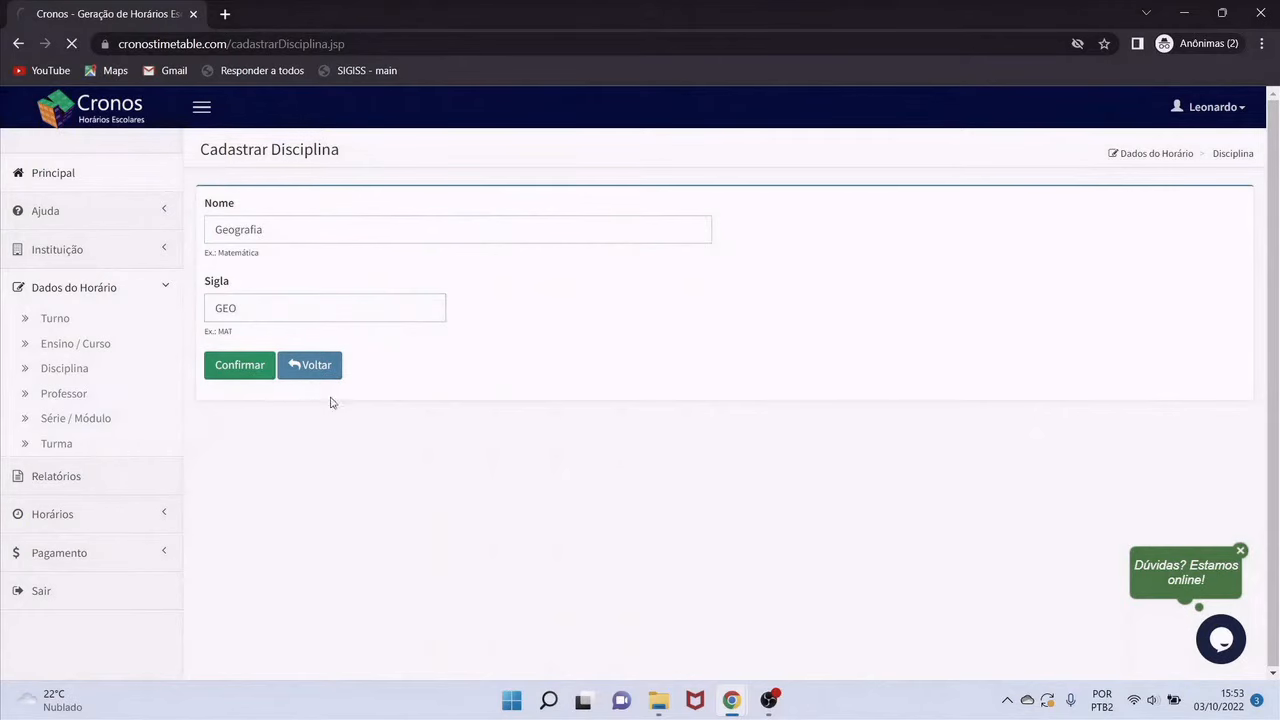
click(283, 270)
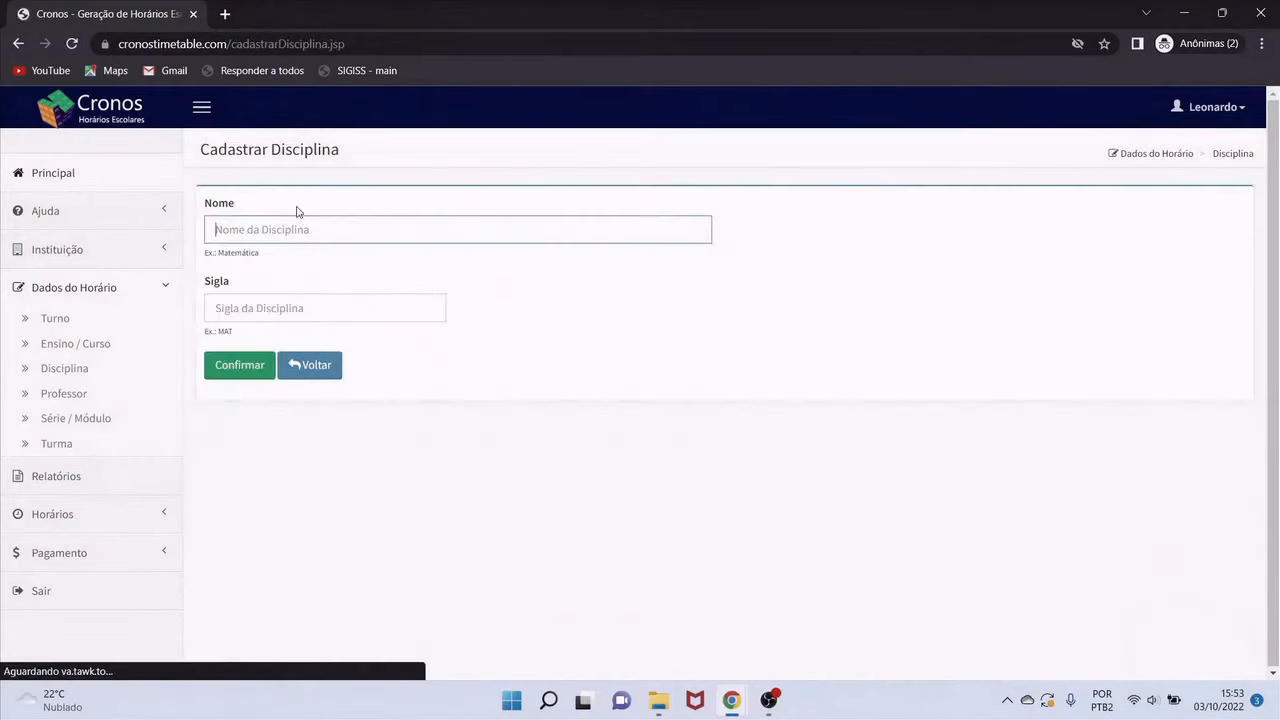
text(Ci)
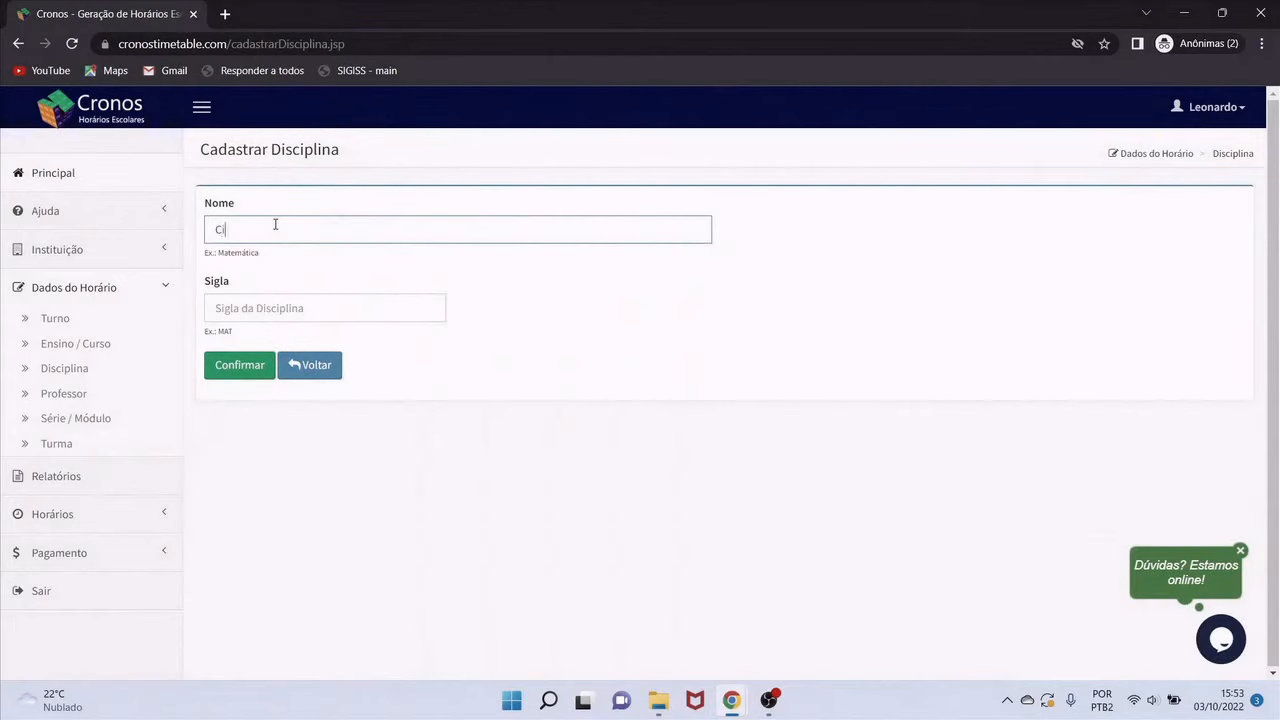
text(ências)
key(Tab)
text(CIE)
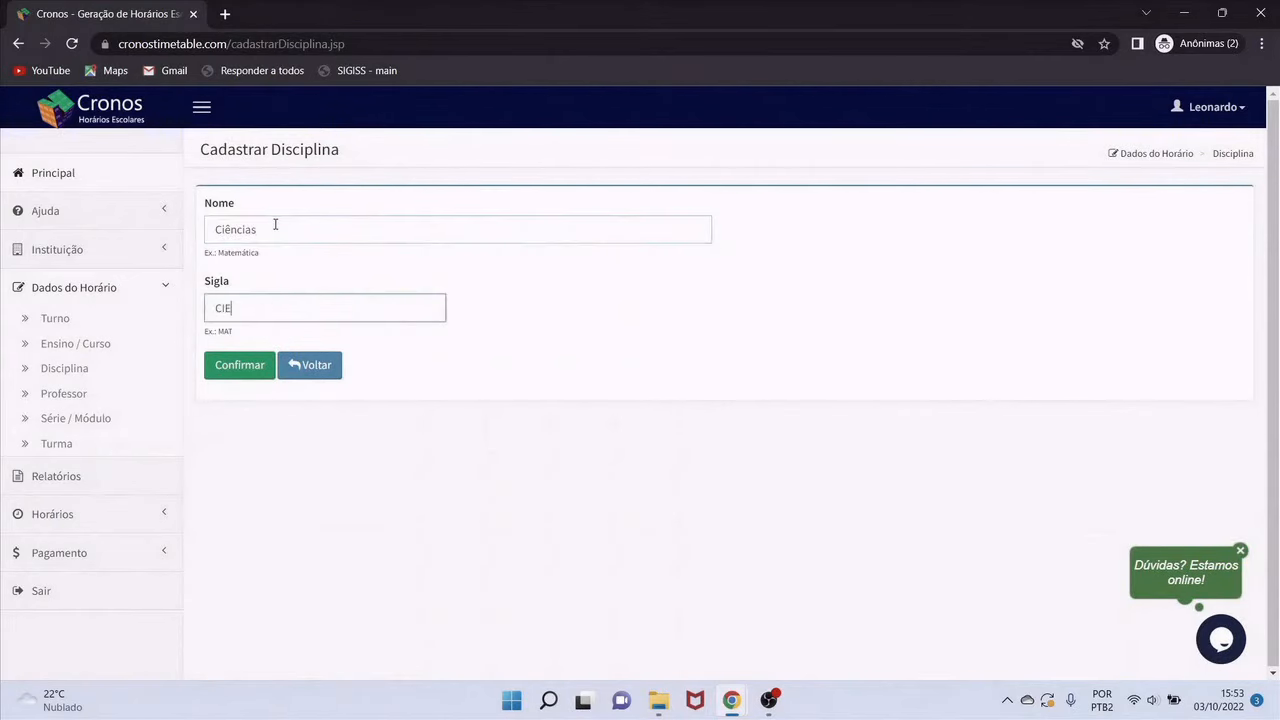
click(251, 369)
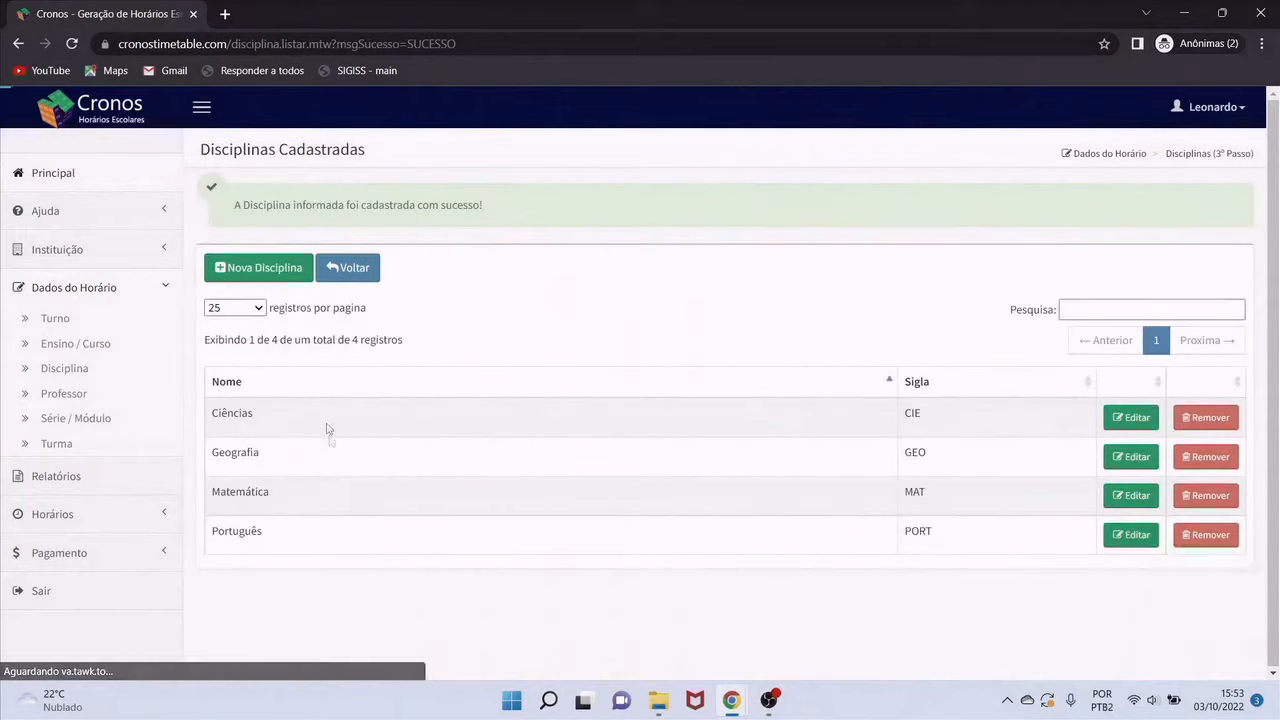
Register the subject Inglês with abbreviation ING
click(286, 268)
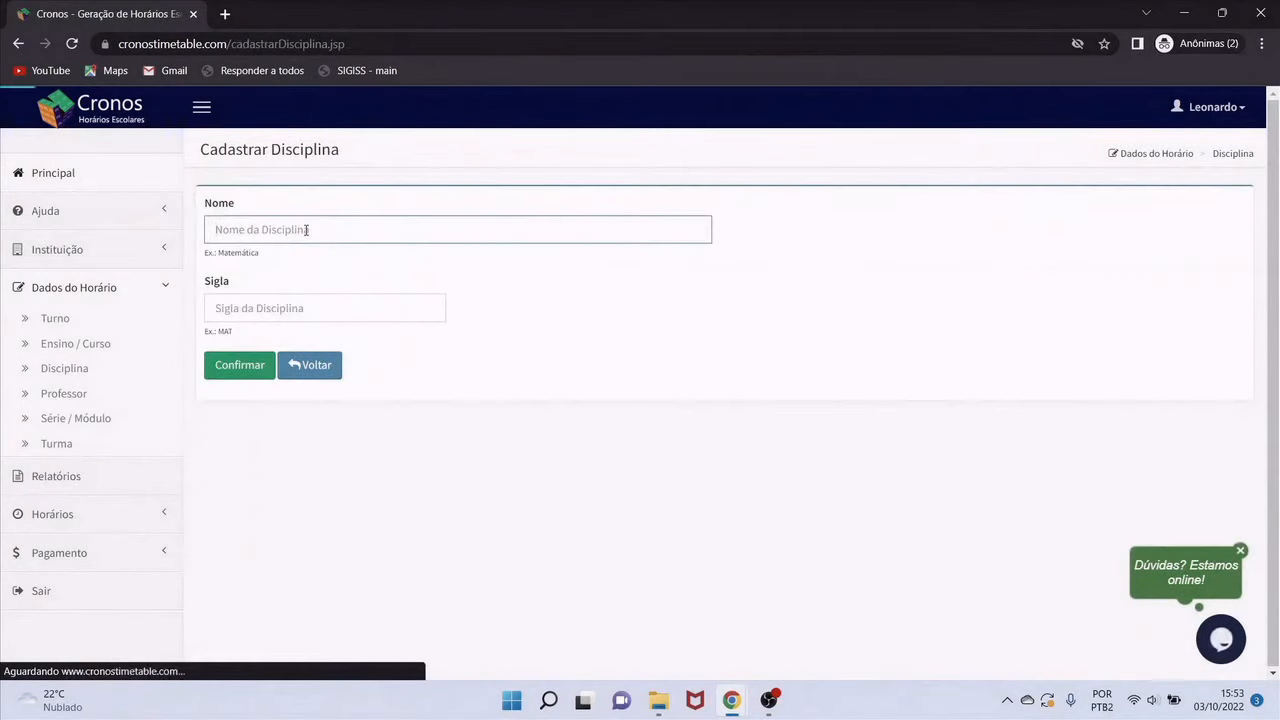
text(Inglê)
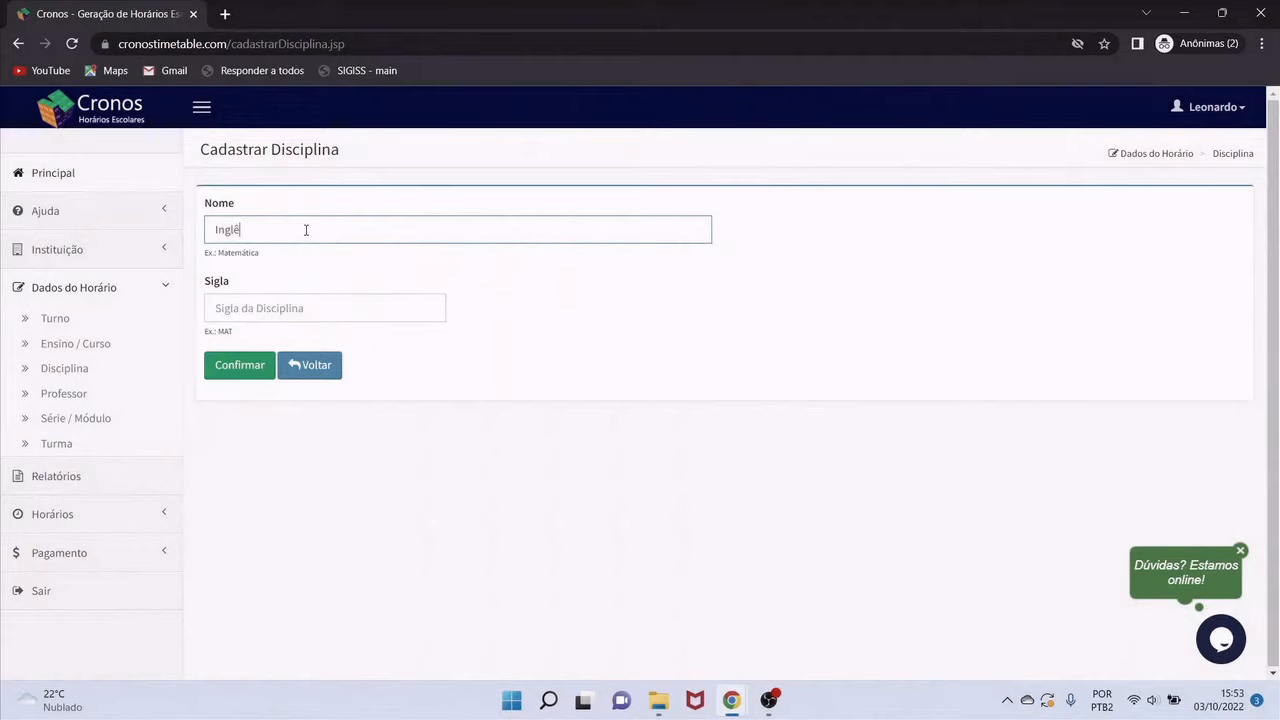
key(Tab)
key(shift+Tab)
key(Right)
text(s)
key(Tab)
text(I)
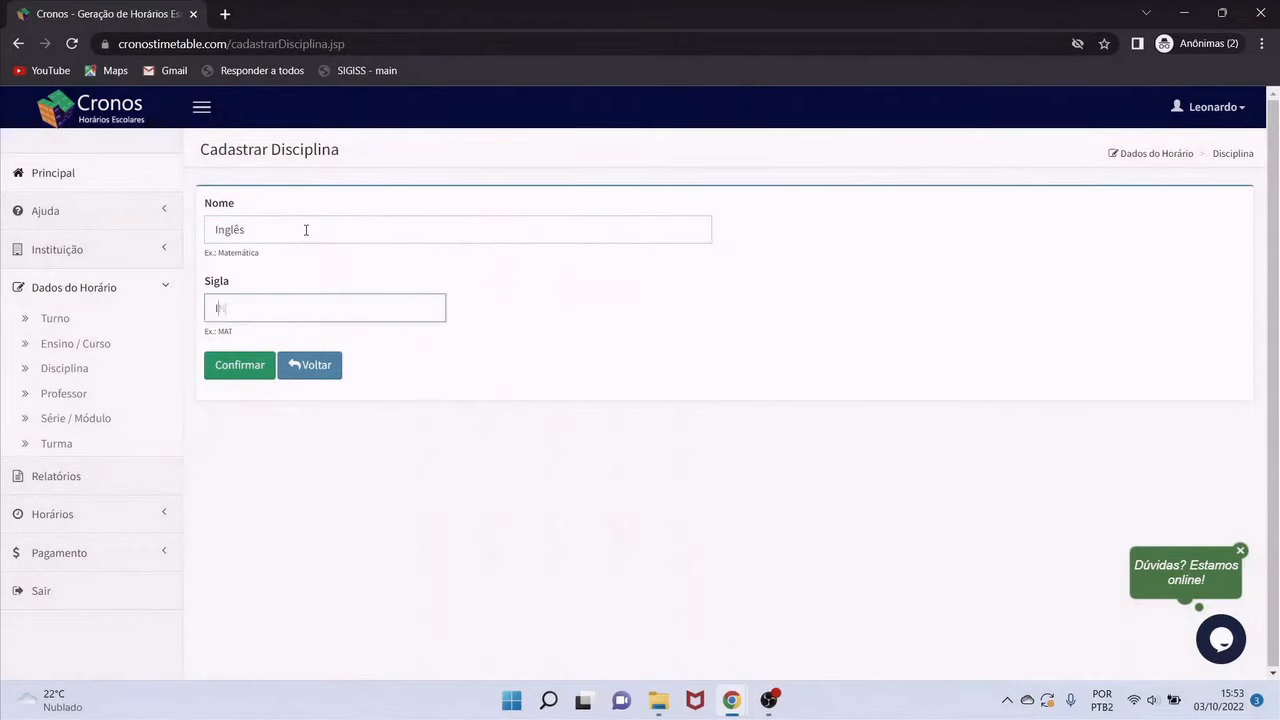
text(NG)
click(251, 366)
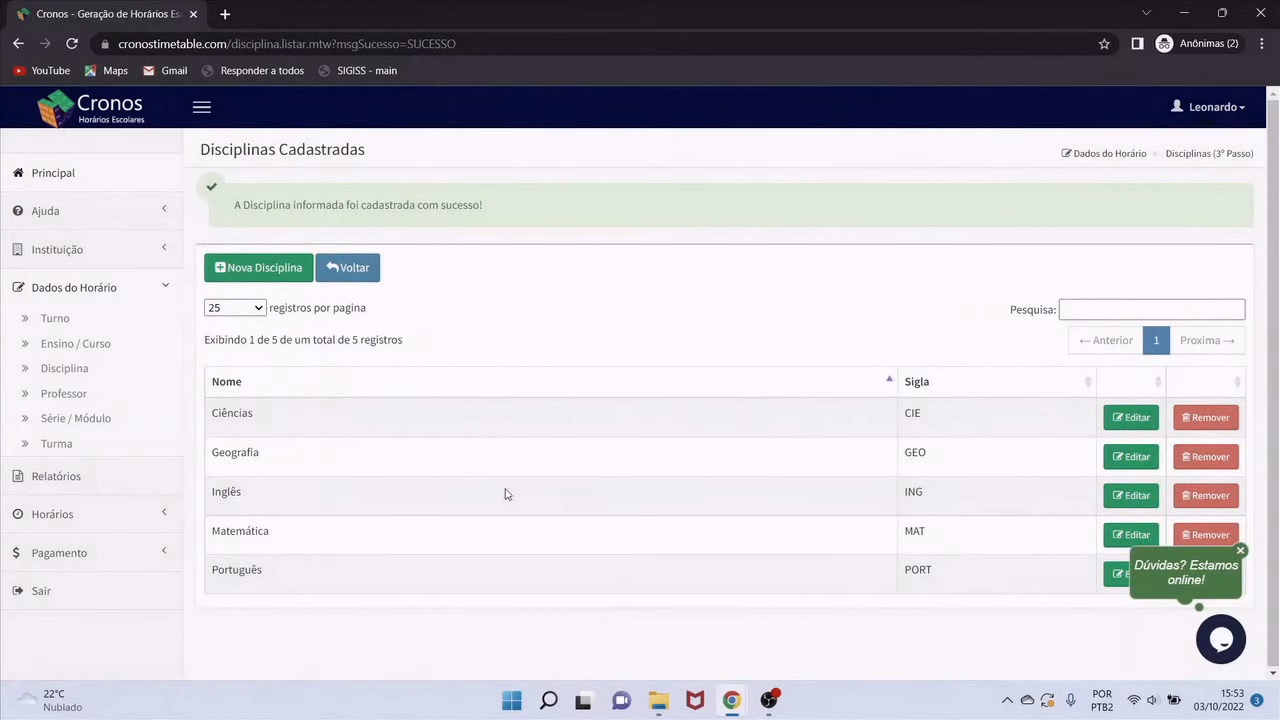
Return to the welcome page and open the Professor step's teacher list
click(357, 278)
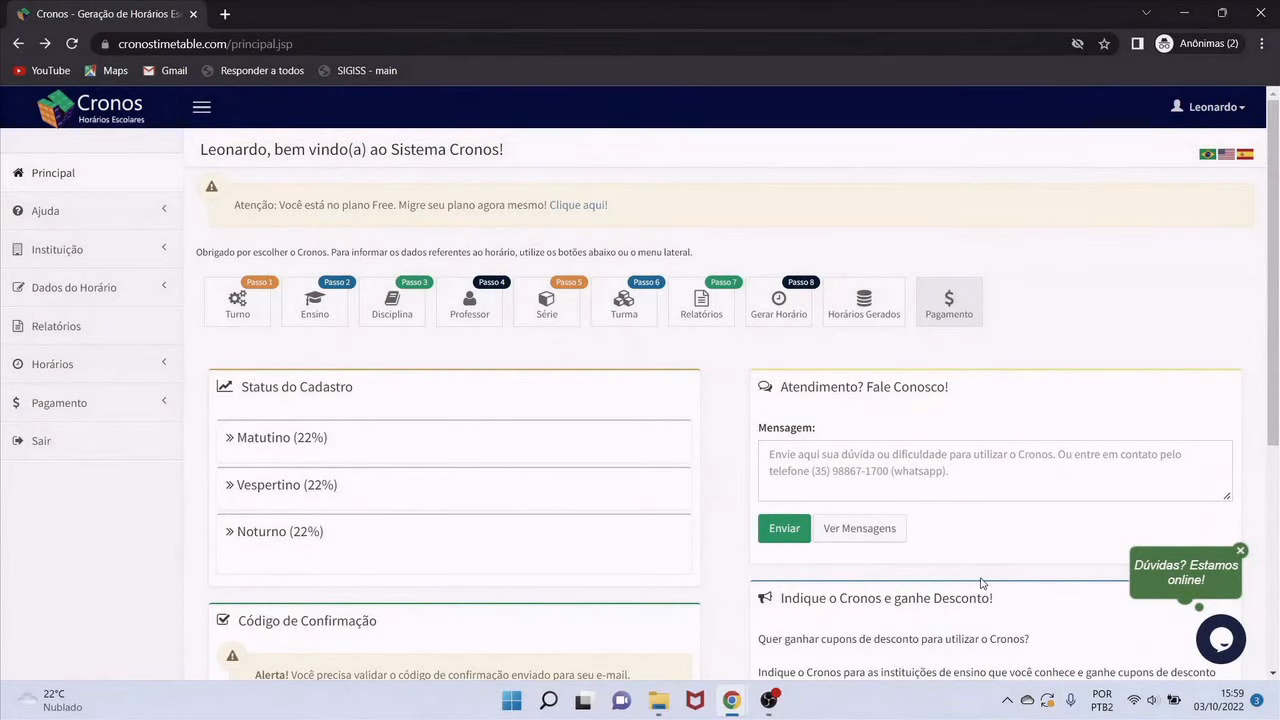
click(471, 316)
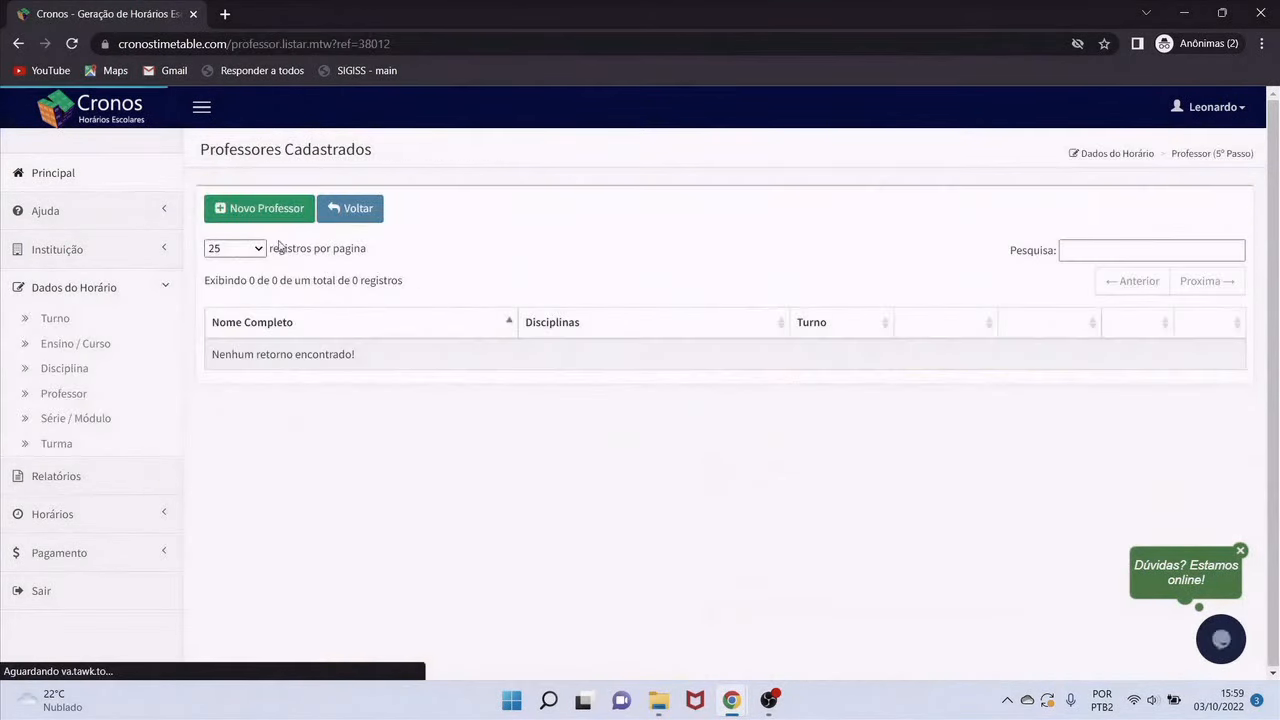
Register a teacher with full and short names, in the Matutino shift, teaching Matemática
click(267, 212)
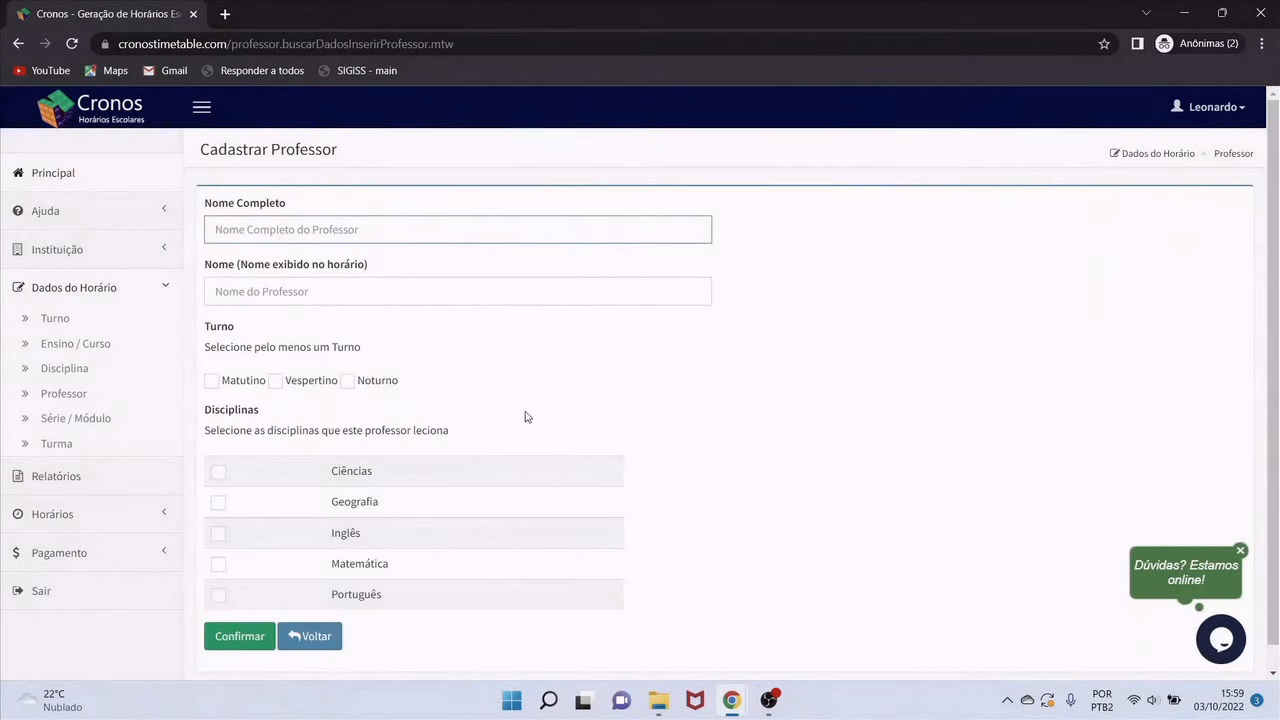
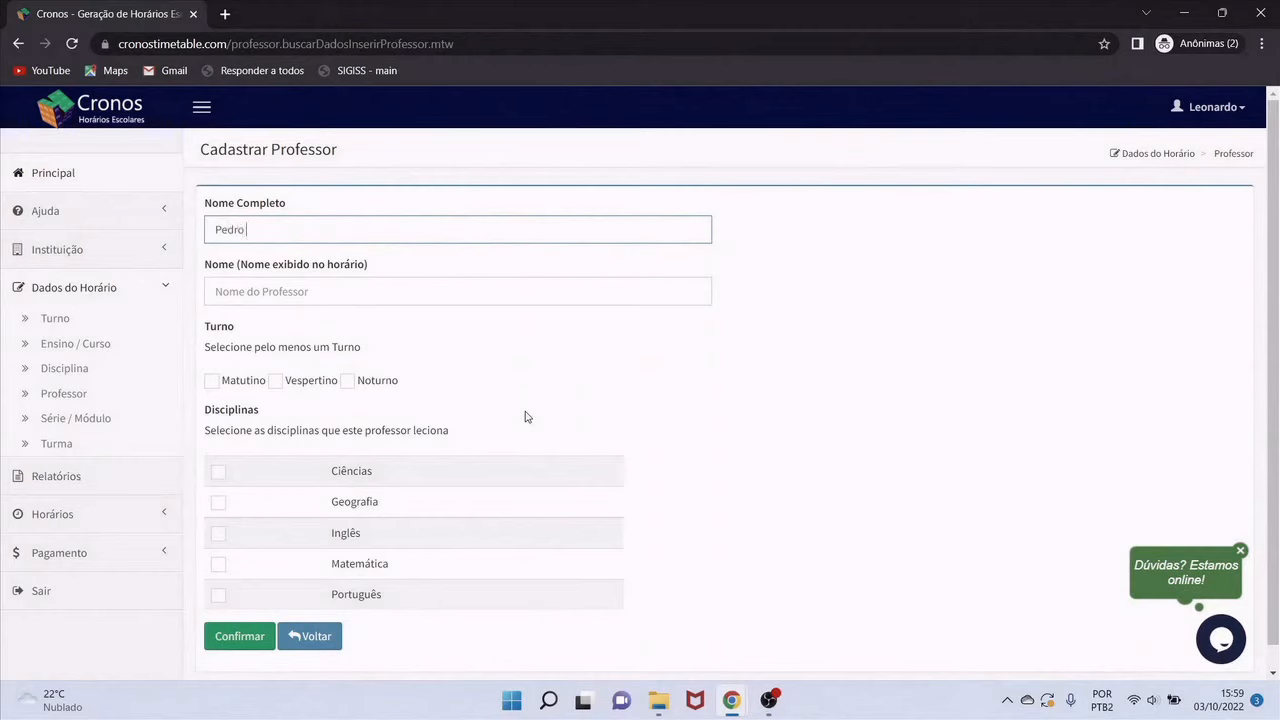
key(Tab)
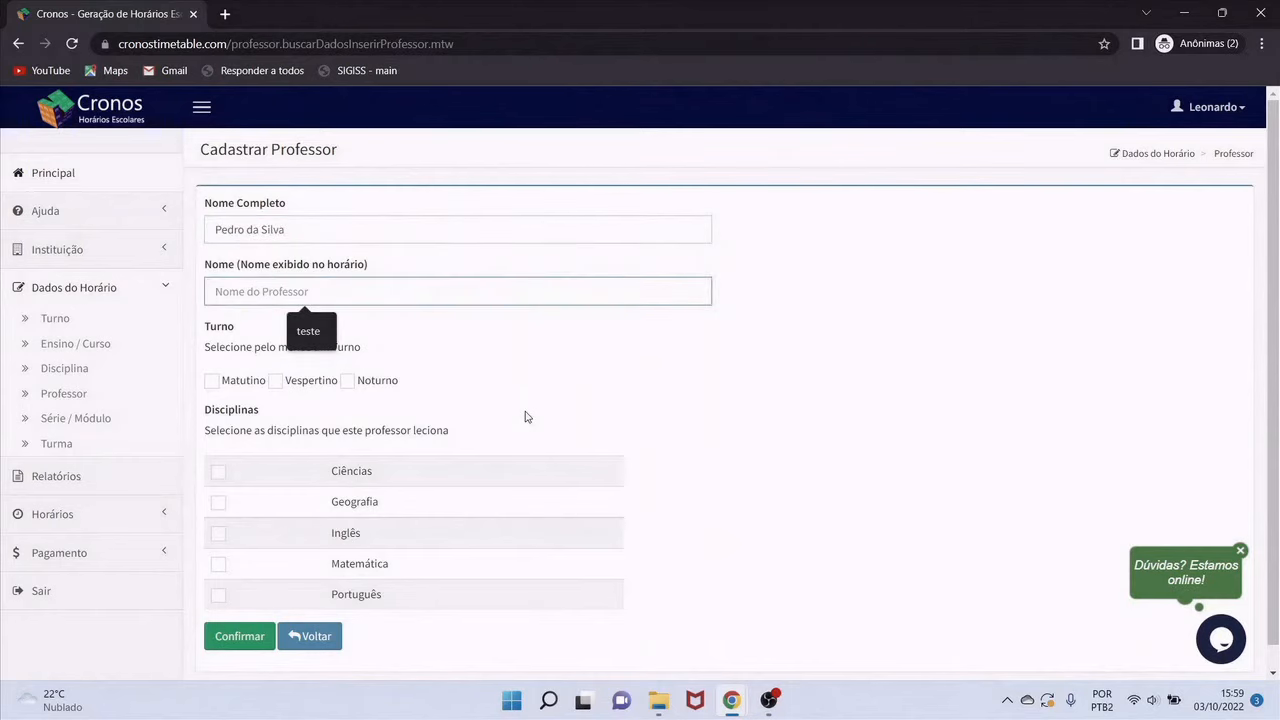
text(Pedro)
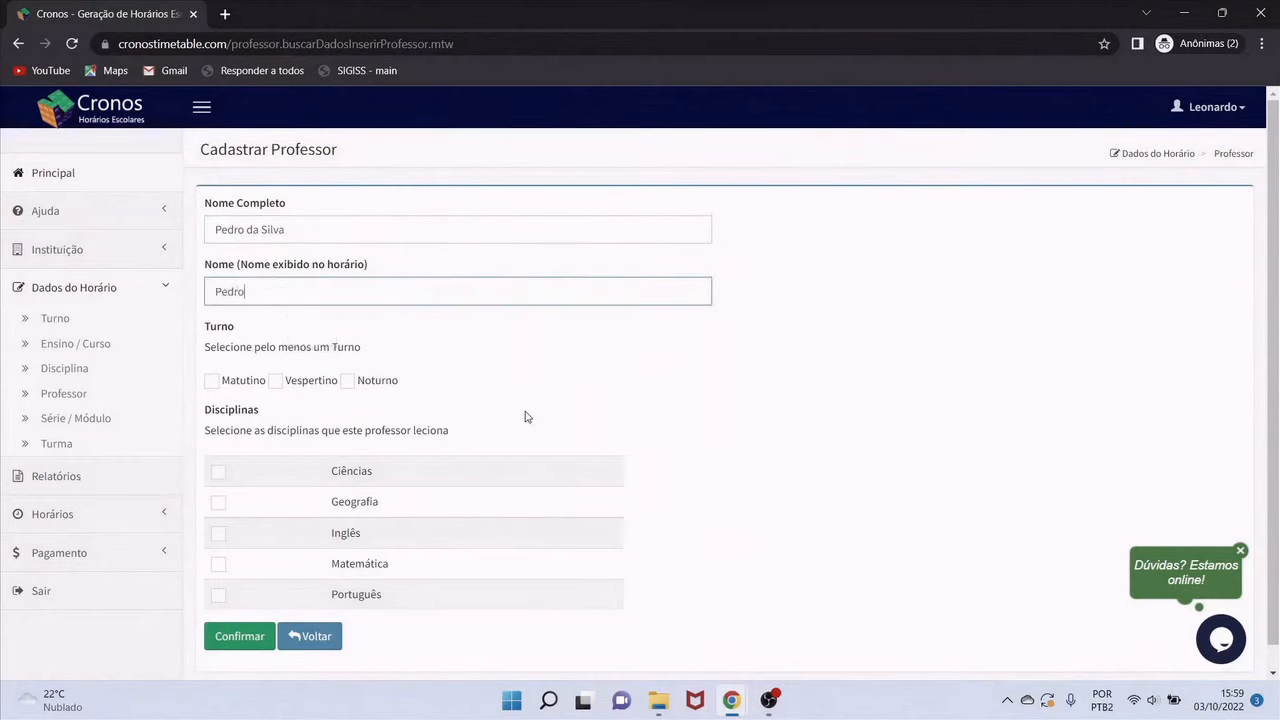
click(212, 382)
scroll(362, 452, down, 1)
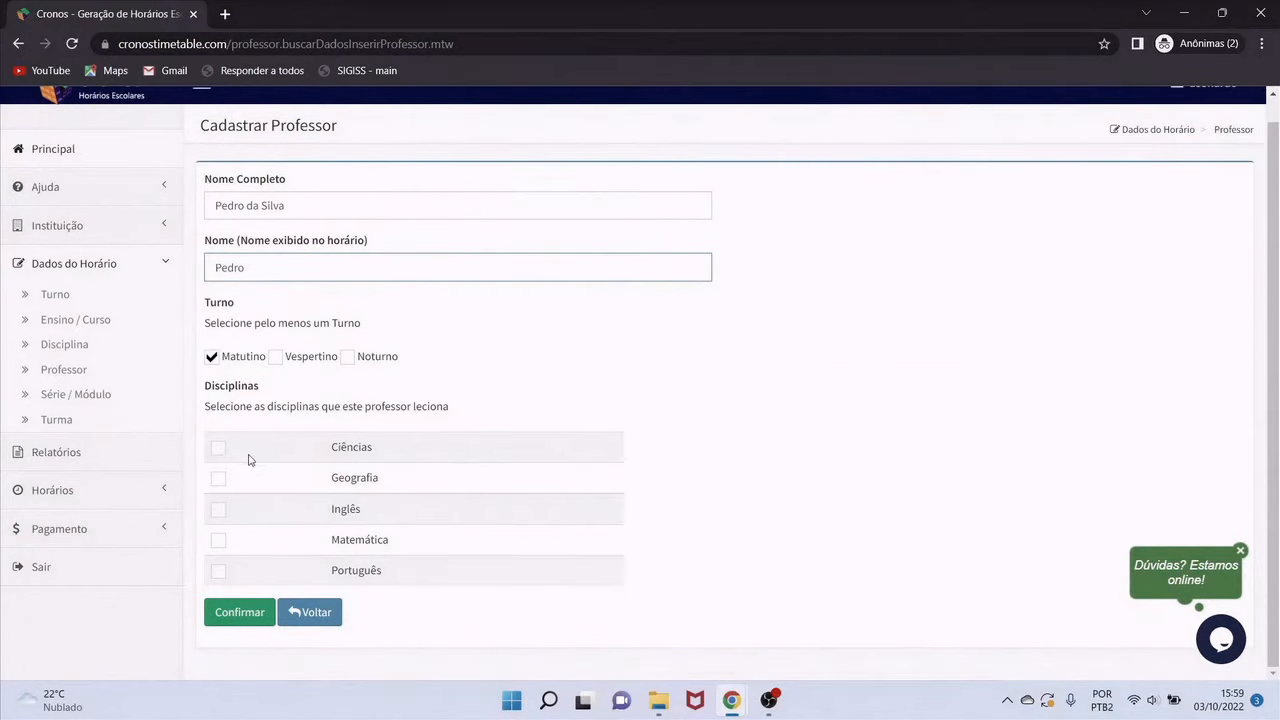
click(219, 540)
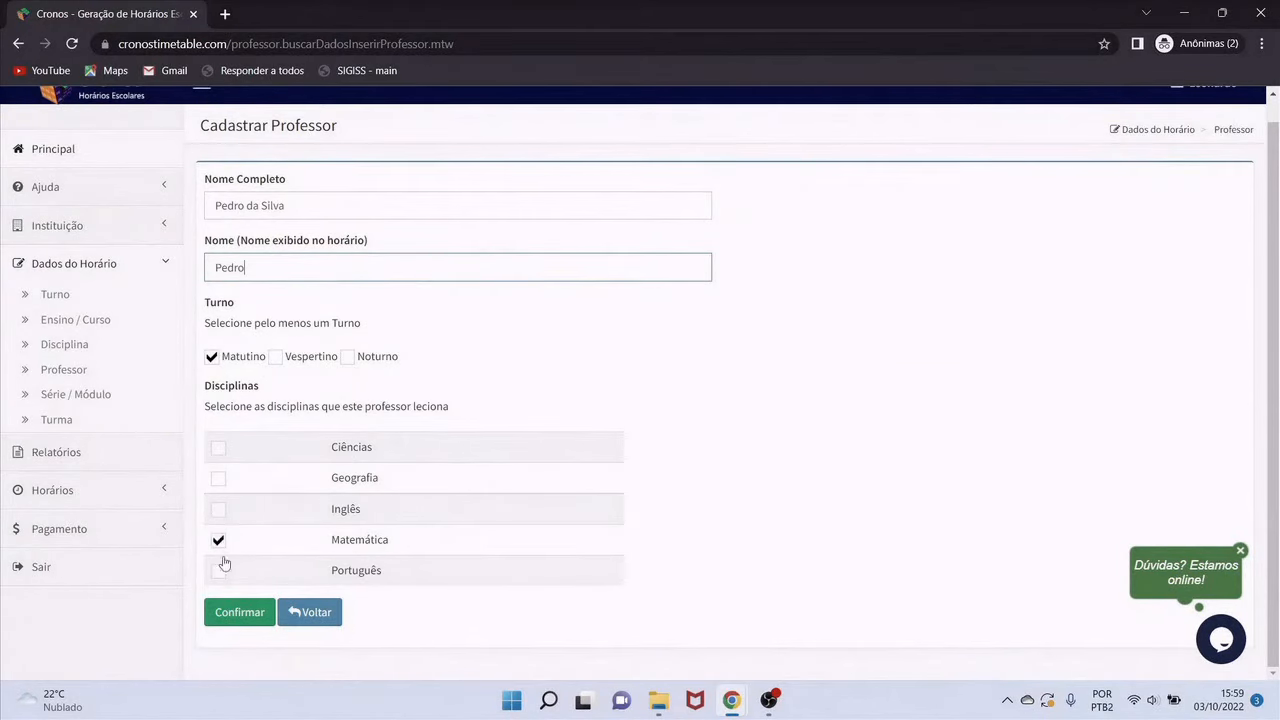
click(242, 617)
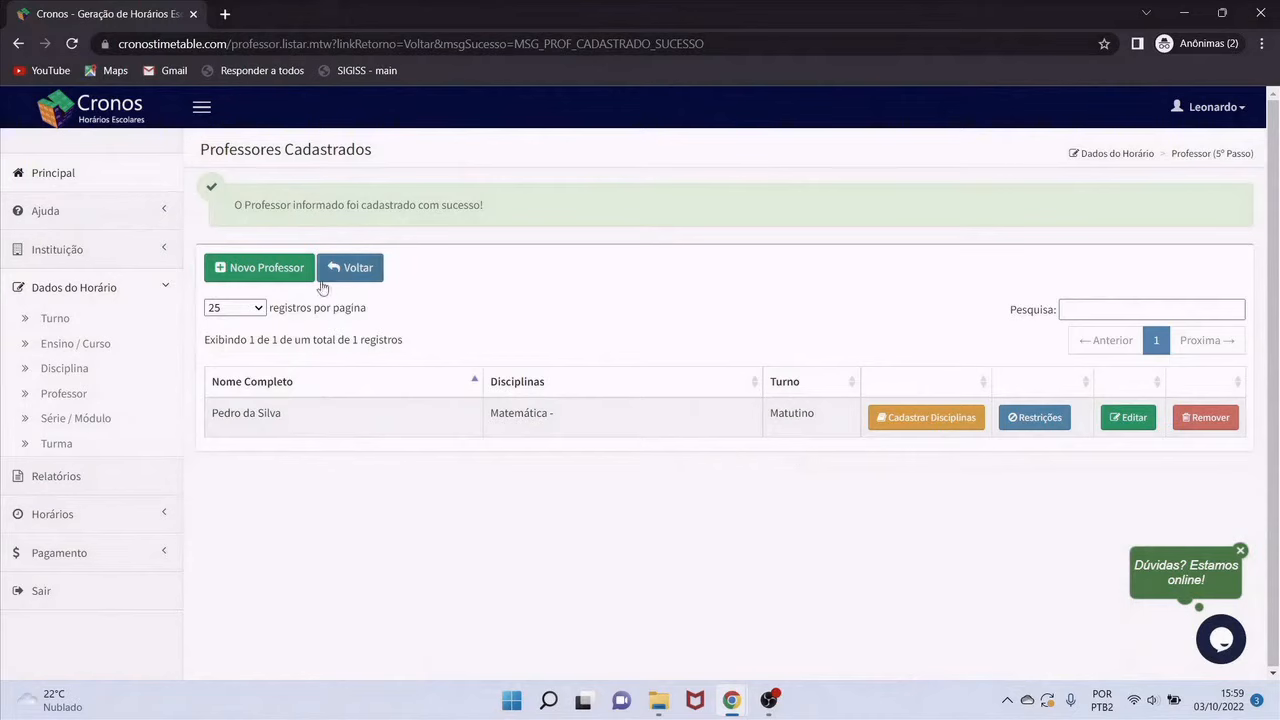
click(289, 276)
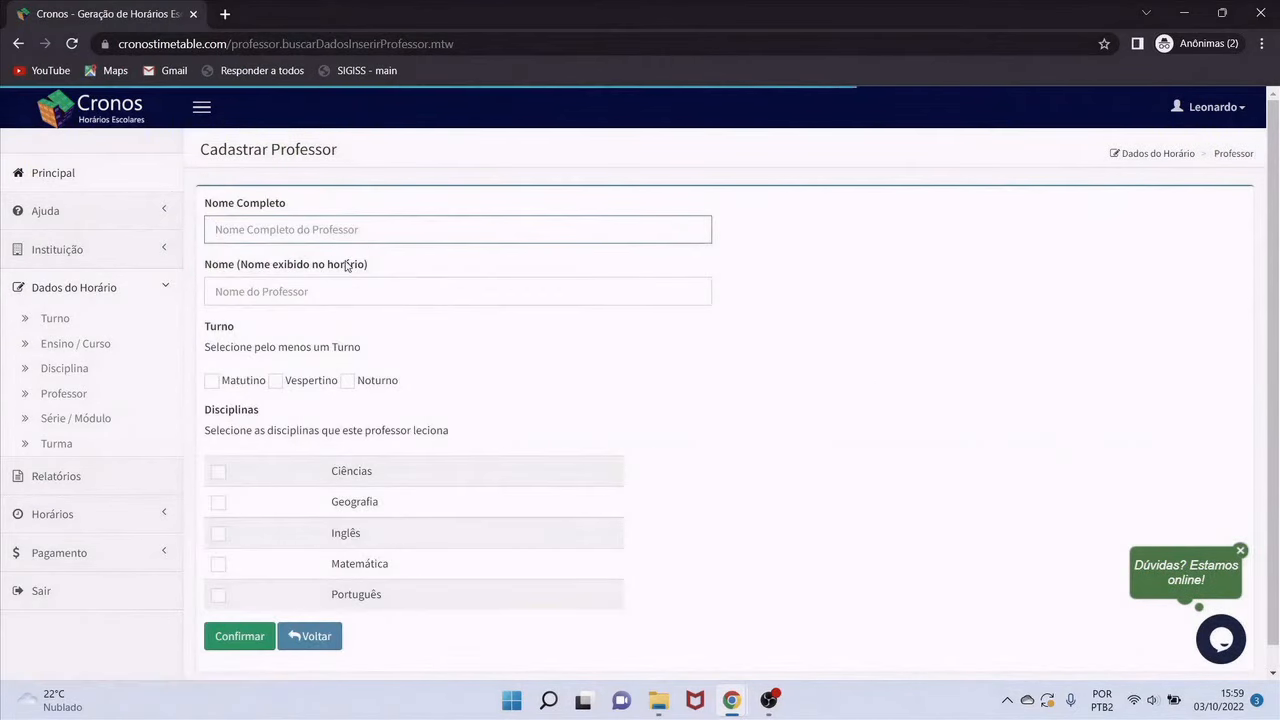
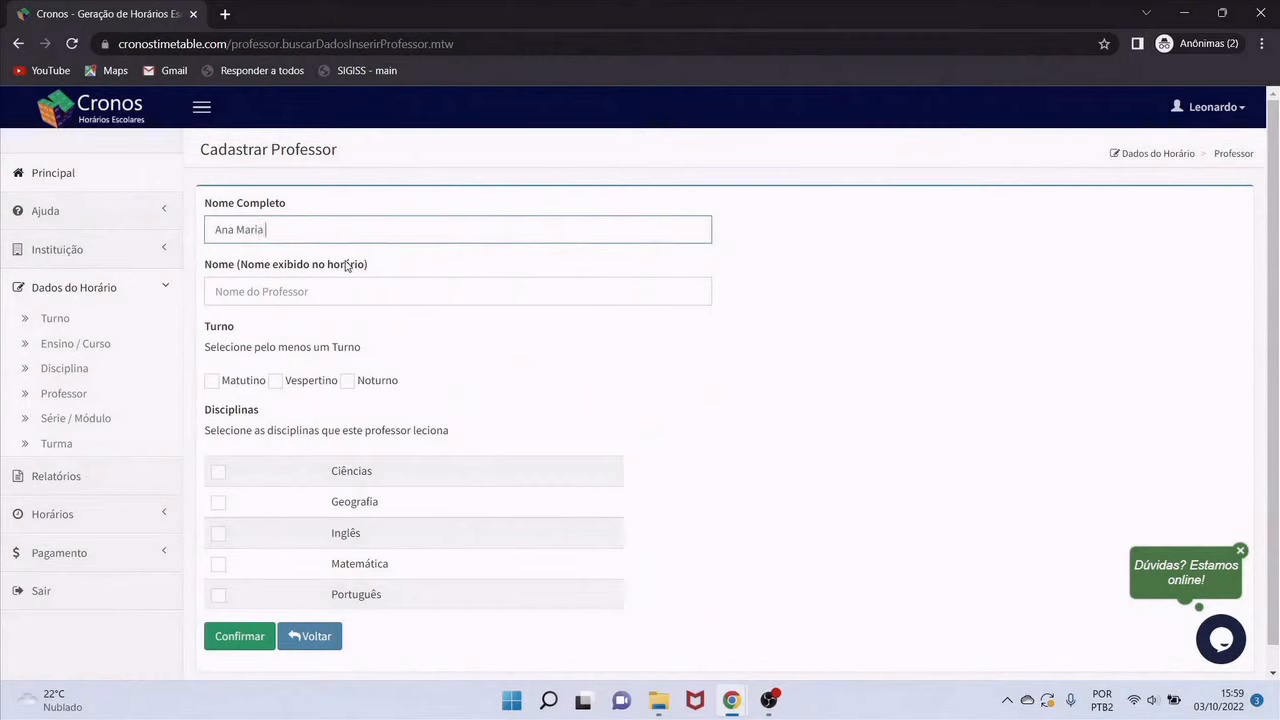
Register a Matutino teacher with full and short names, teaching Português
key(Tab)
text(An)
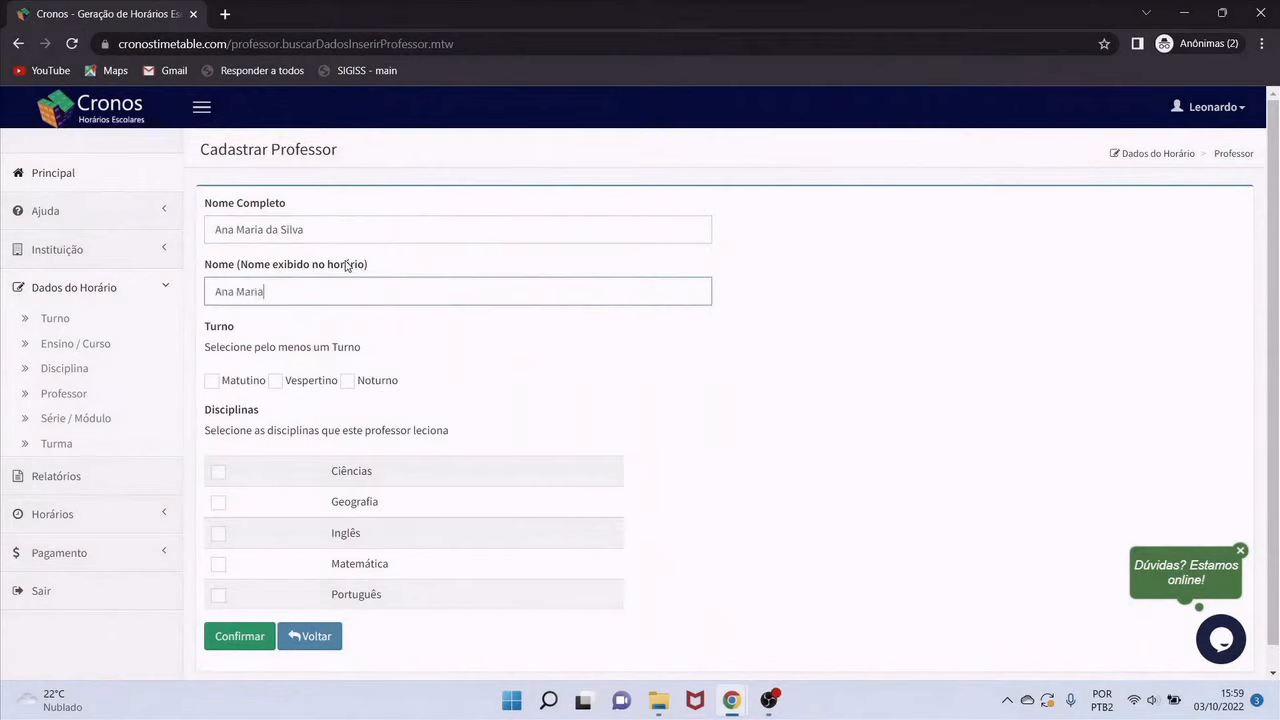
click(211, 381)
click(219, 594)
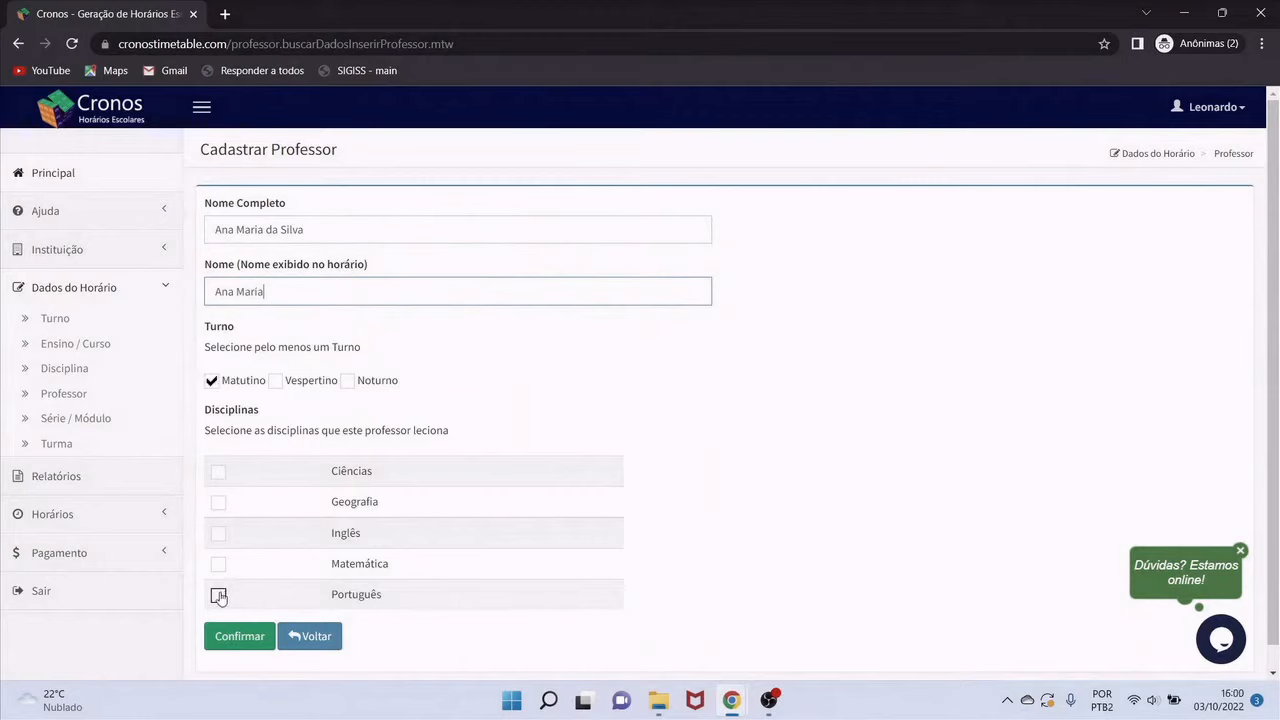
click(240, 641)
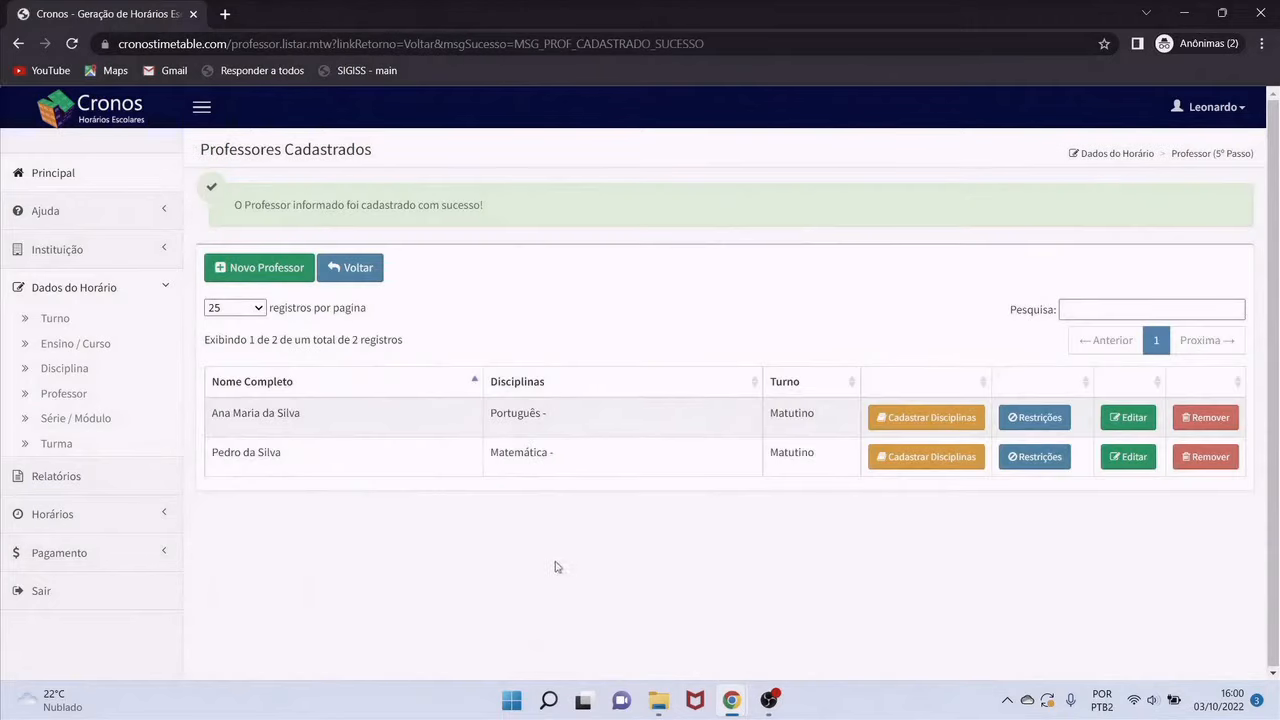
Register another Matutino teacher with full and short names, teaching Ciências and Geografia
click(272, 270)
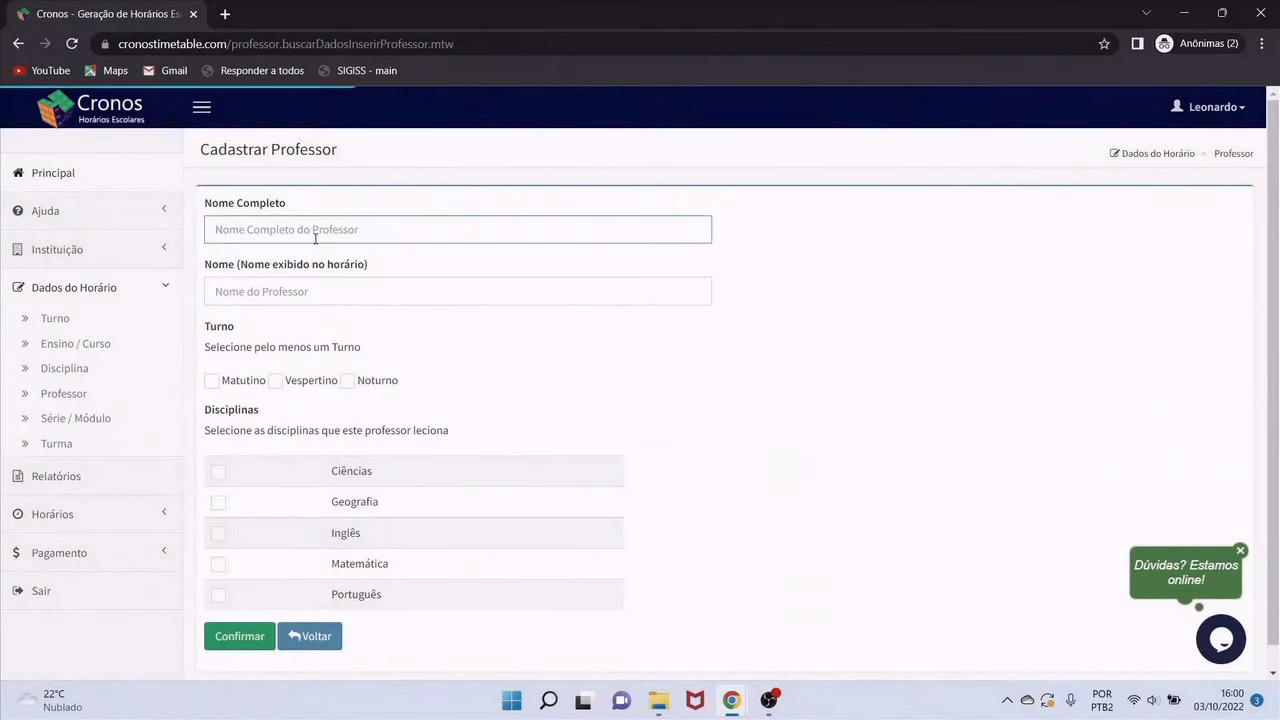
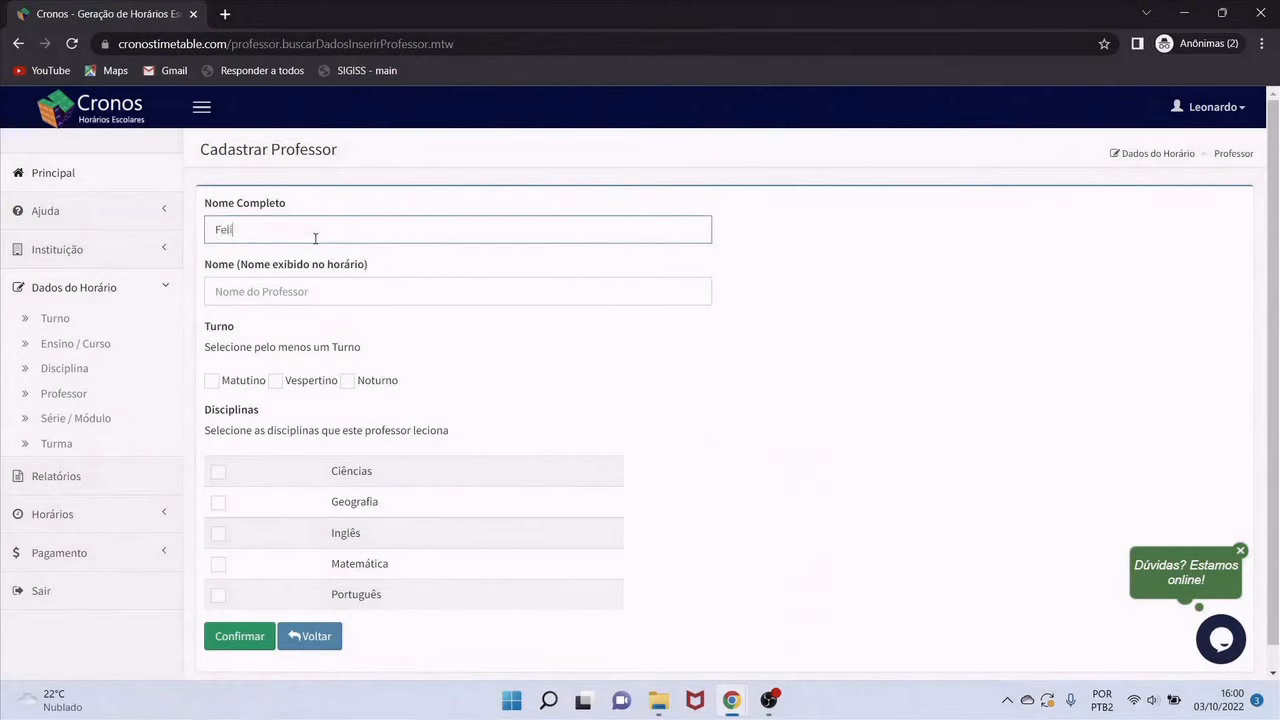
key(Tab)
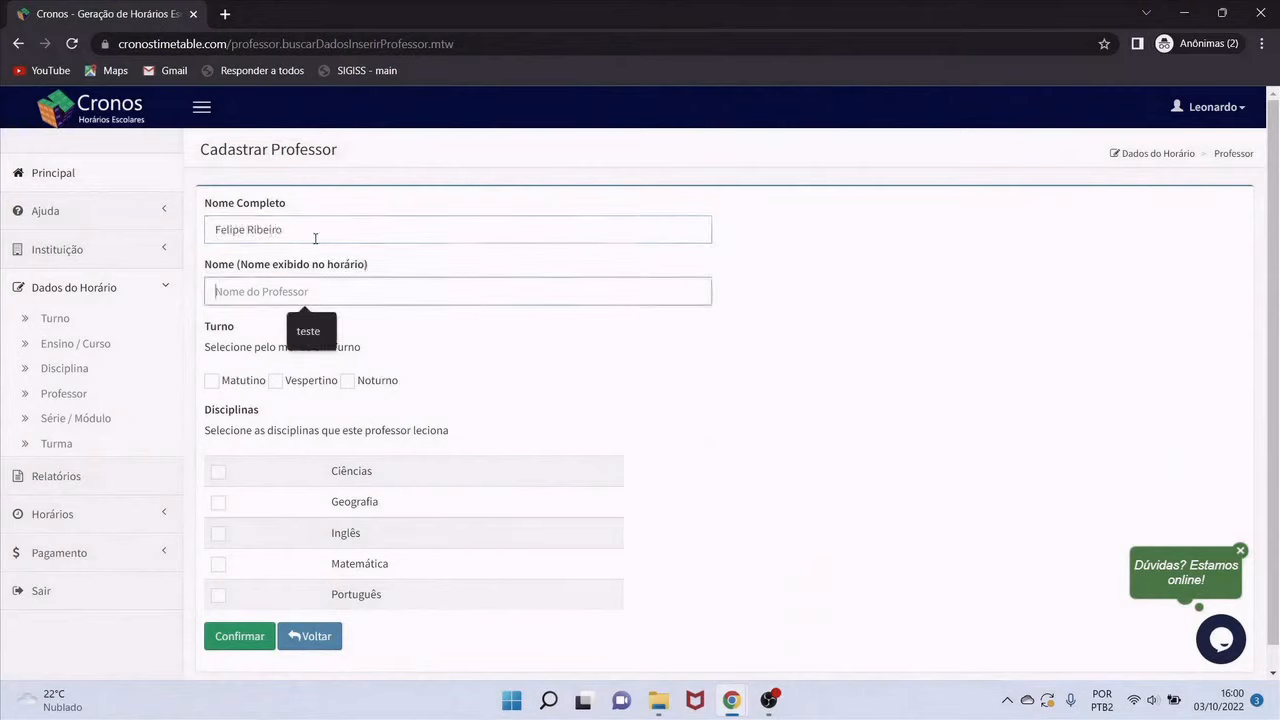
text(Felipe)
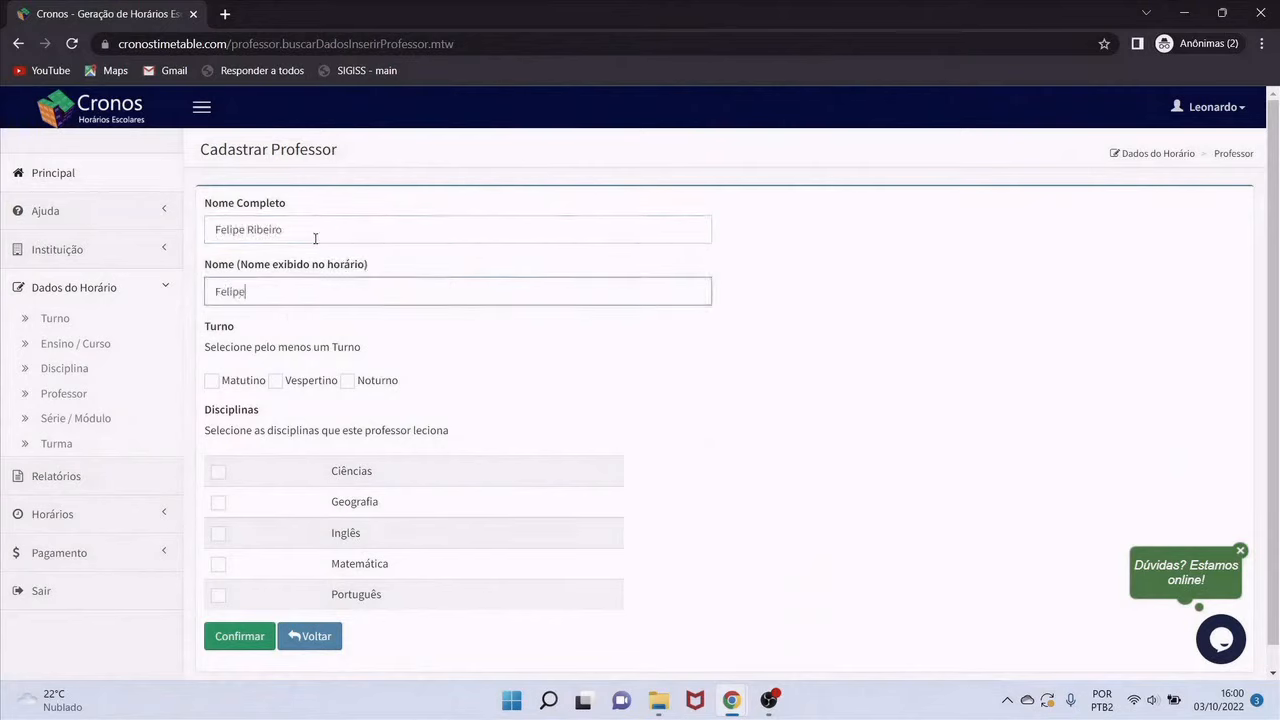
click(211, 381)
click(219, 471)
click(219, 503)
click(247, 637)
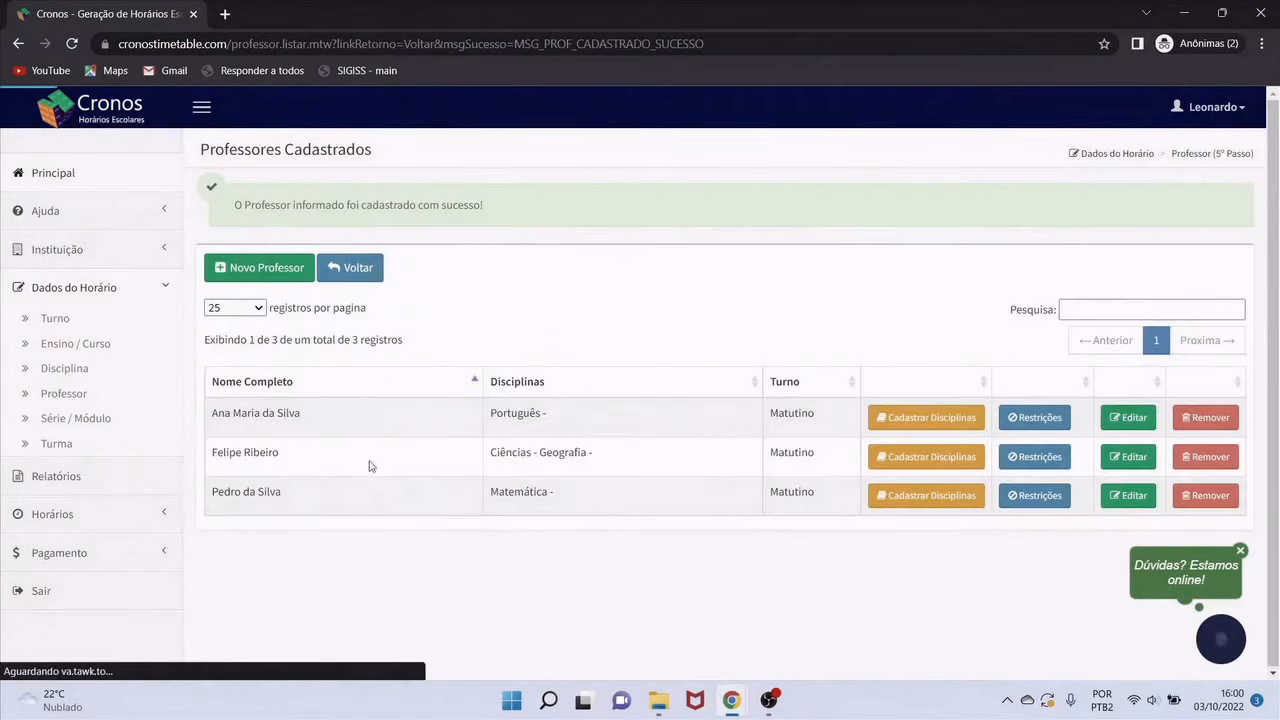
Register a Matutino teacher with full and short names, teaching Inglês
click(266, 278)
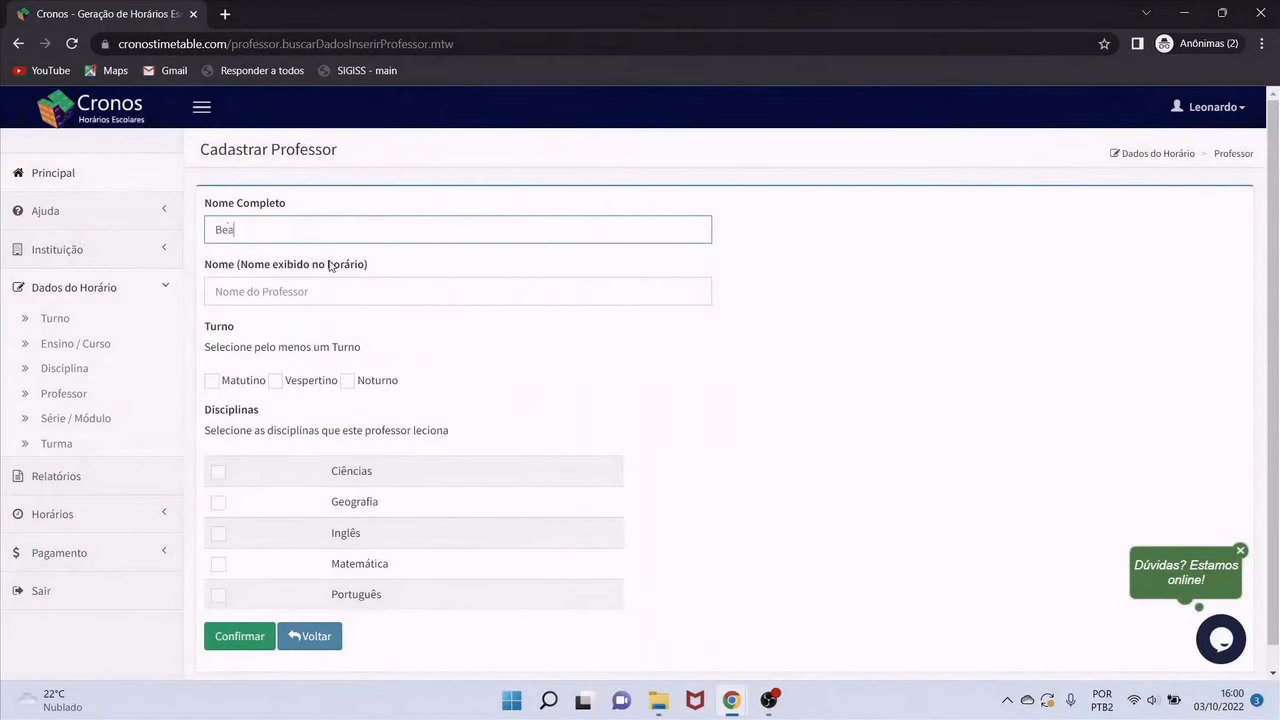
key(Tab)
text(Be)
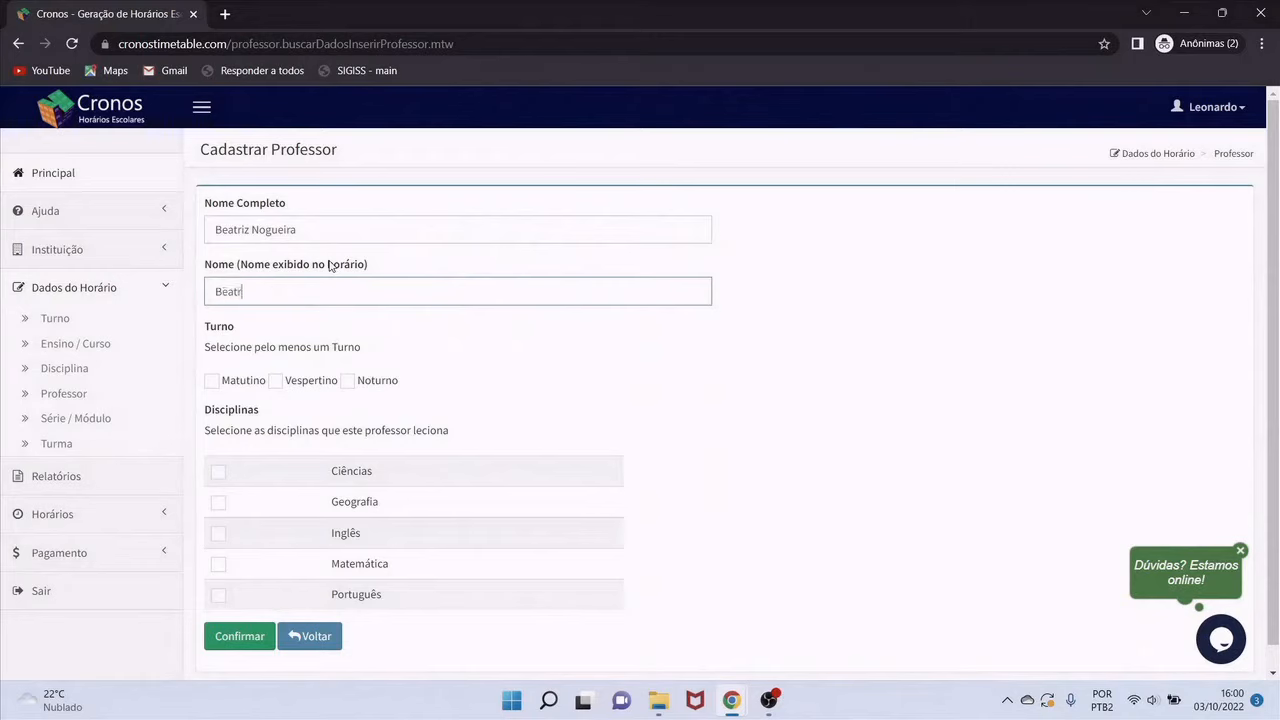
click(212, 382)
click(218, 533)
click(236, 635)
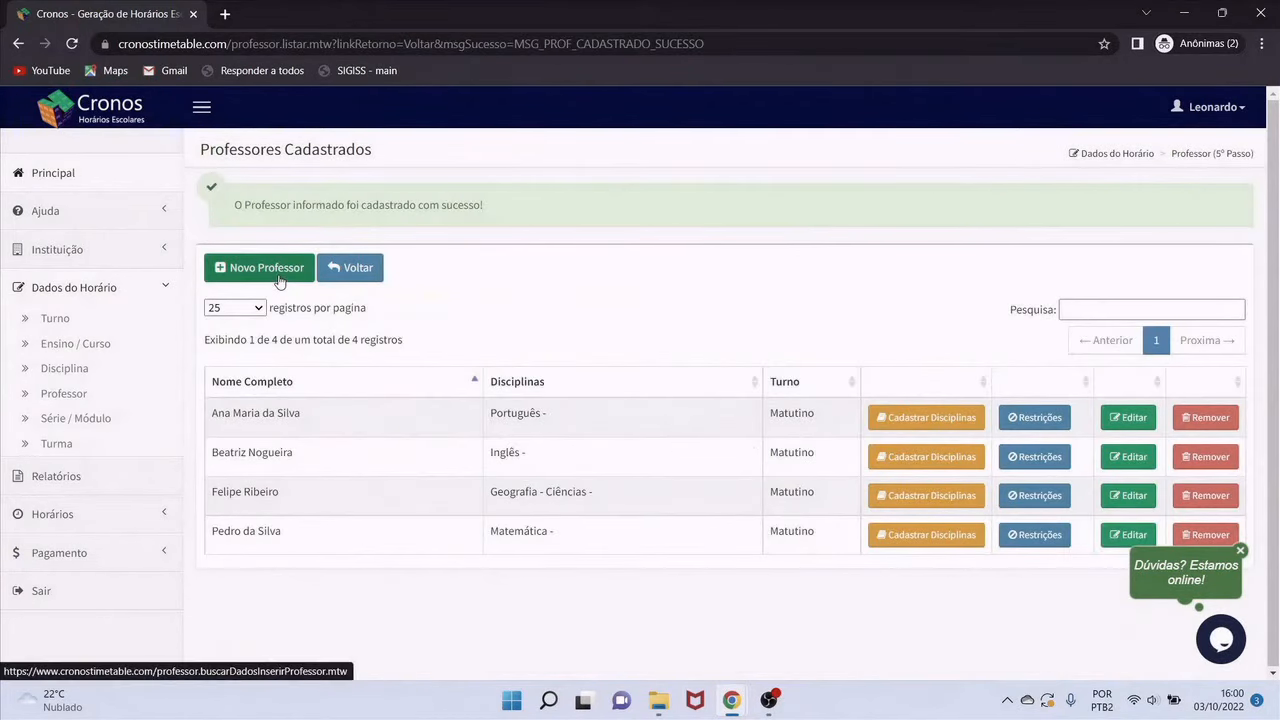
Register another Matutino teacher with full and short names, teaching Ciências
click(279, 281)
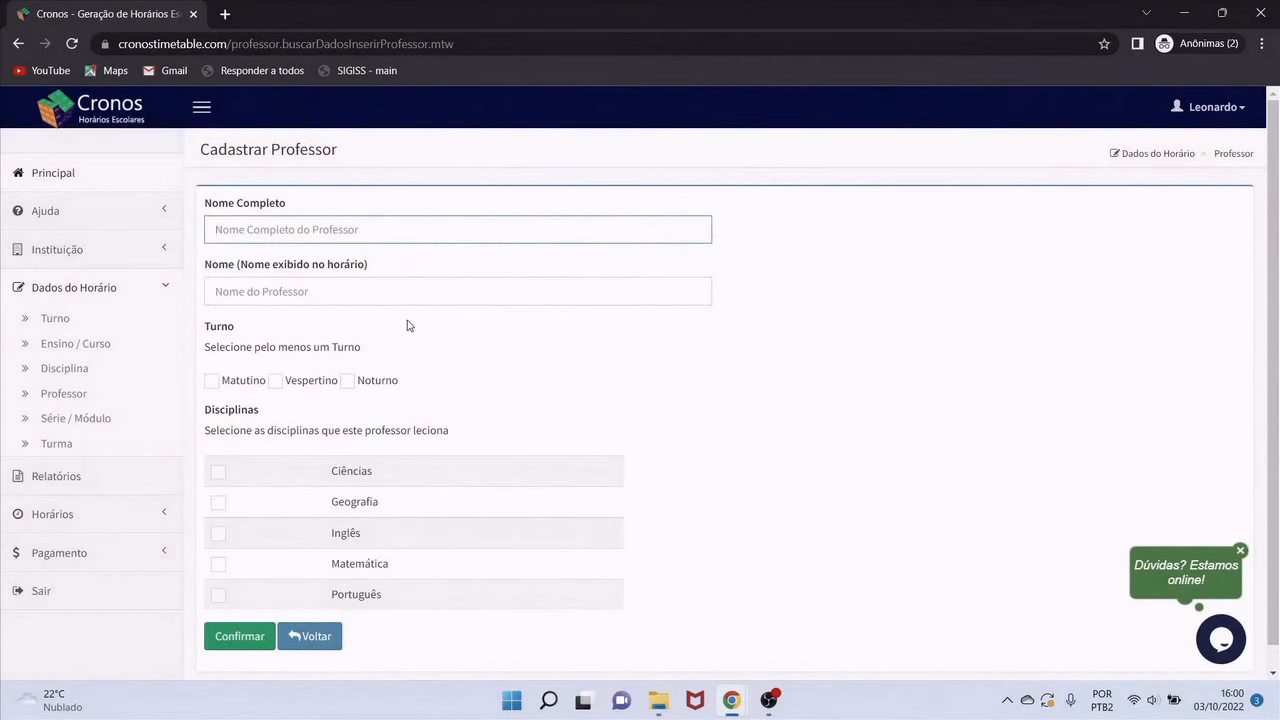
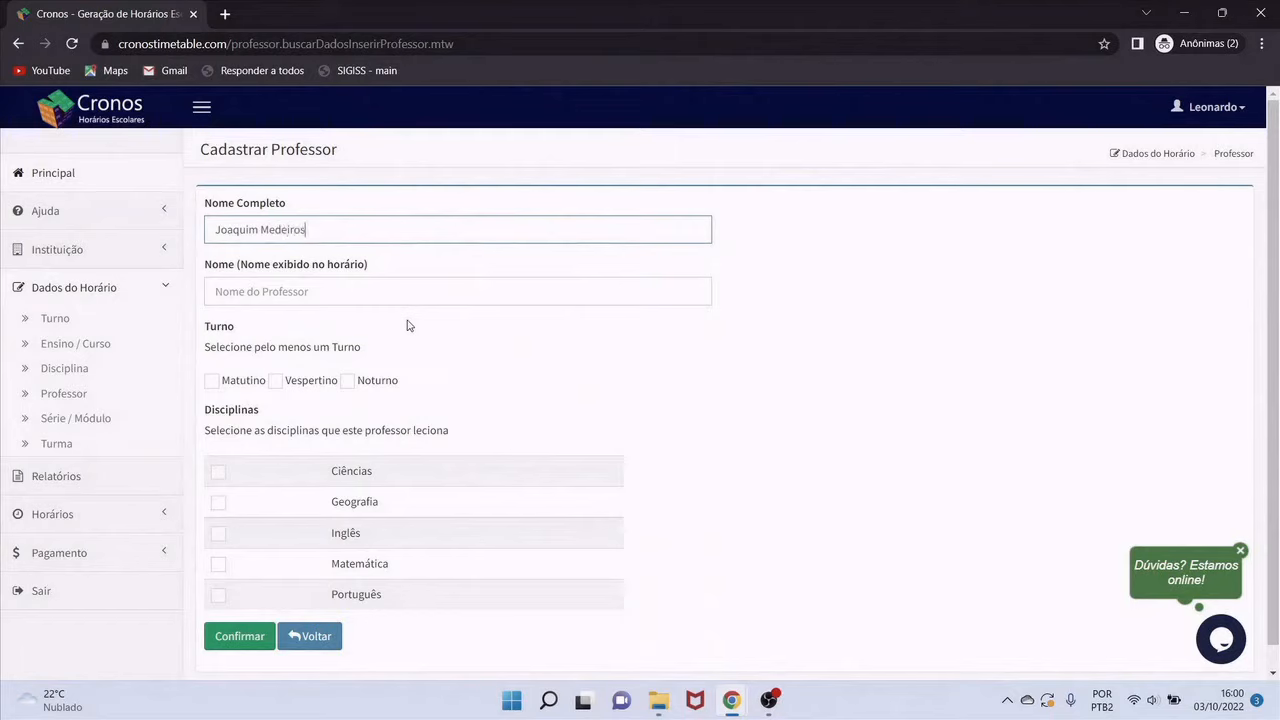
key(Tab)
text(Joaqui)
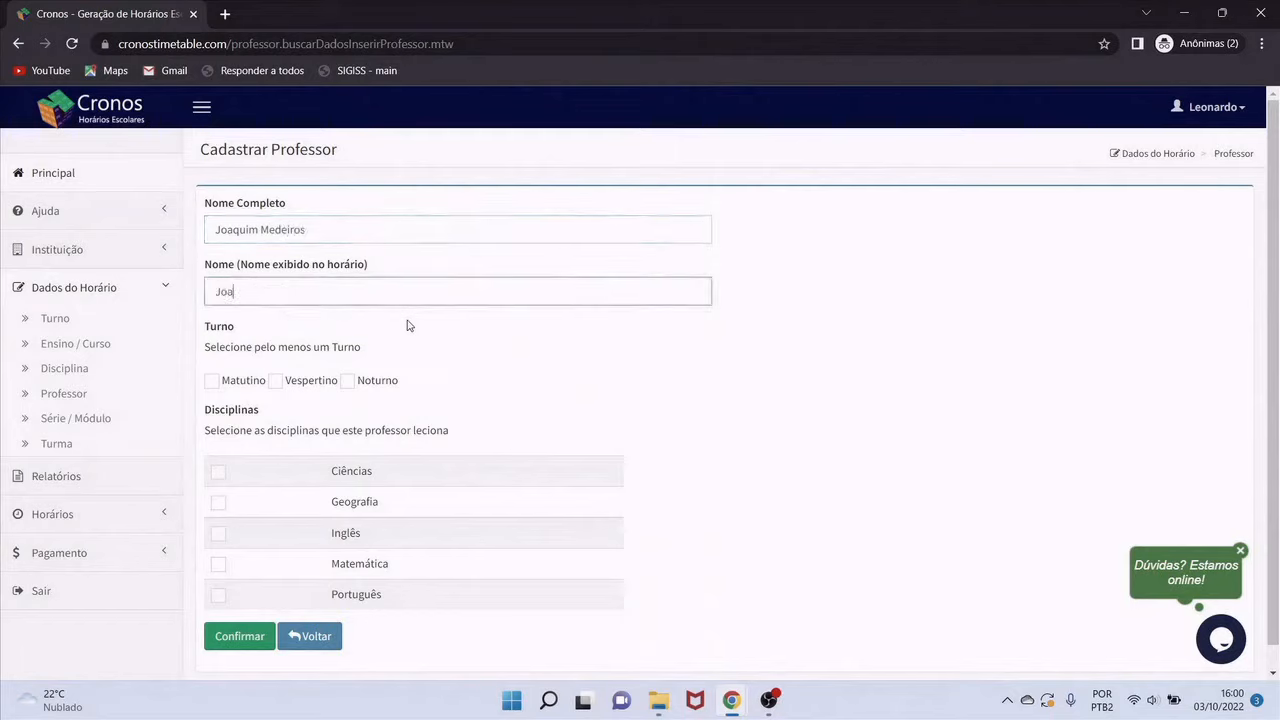
click(211, 380)
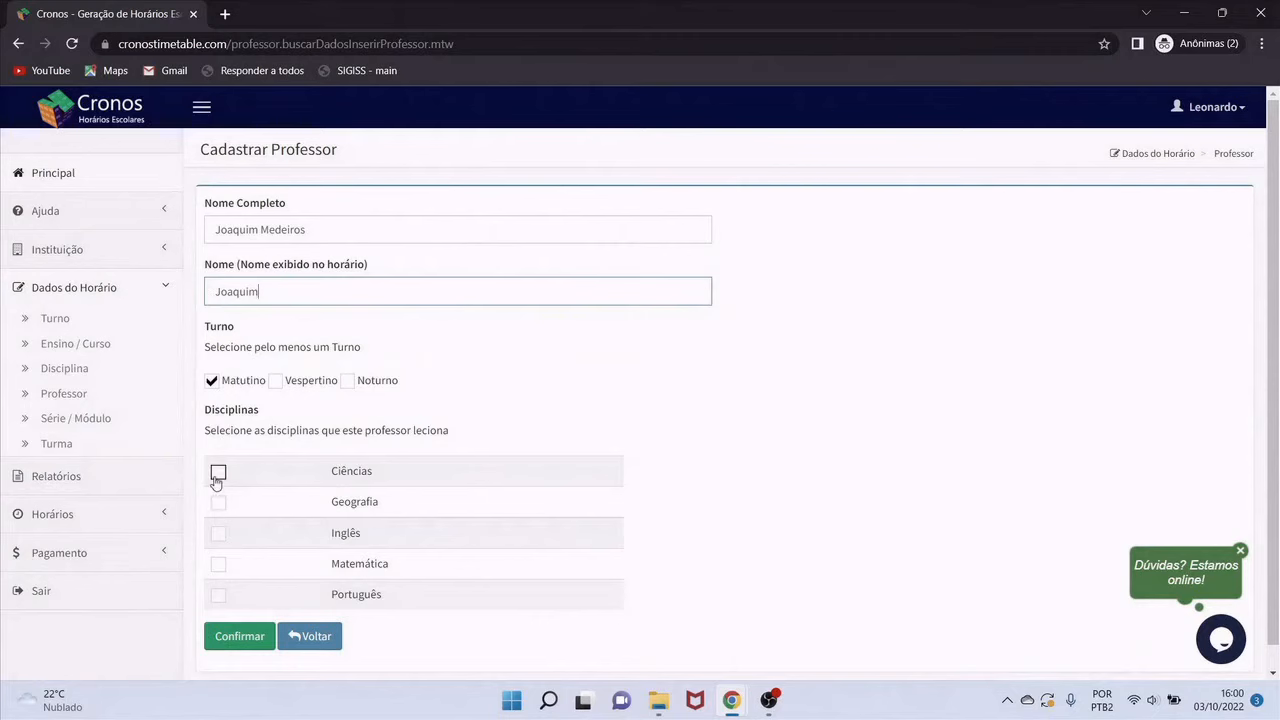
click(218, 471)
click(239, 637)
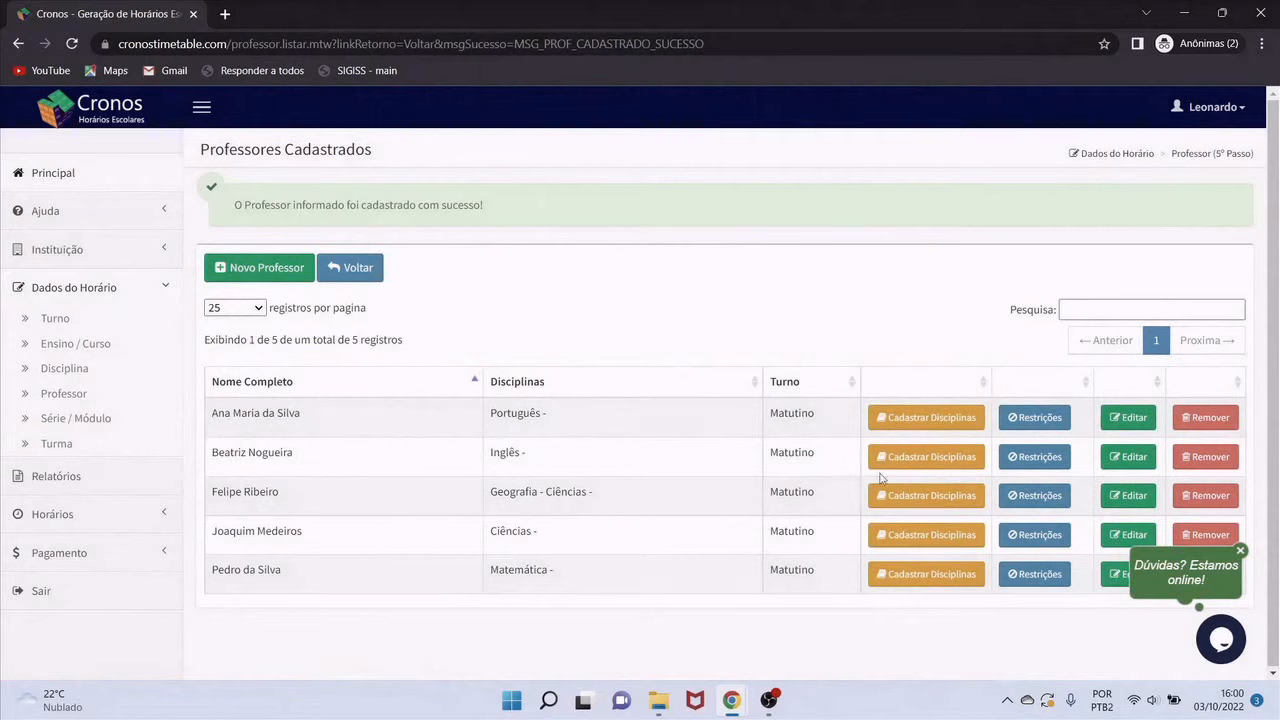
Mark the first teacher unavailable for Monday classes, then save the second teacher's restrictions
click(1029, 420)
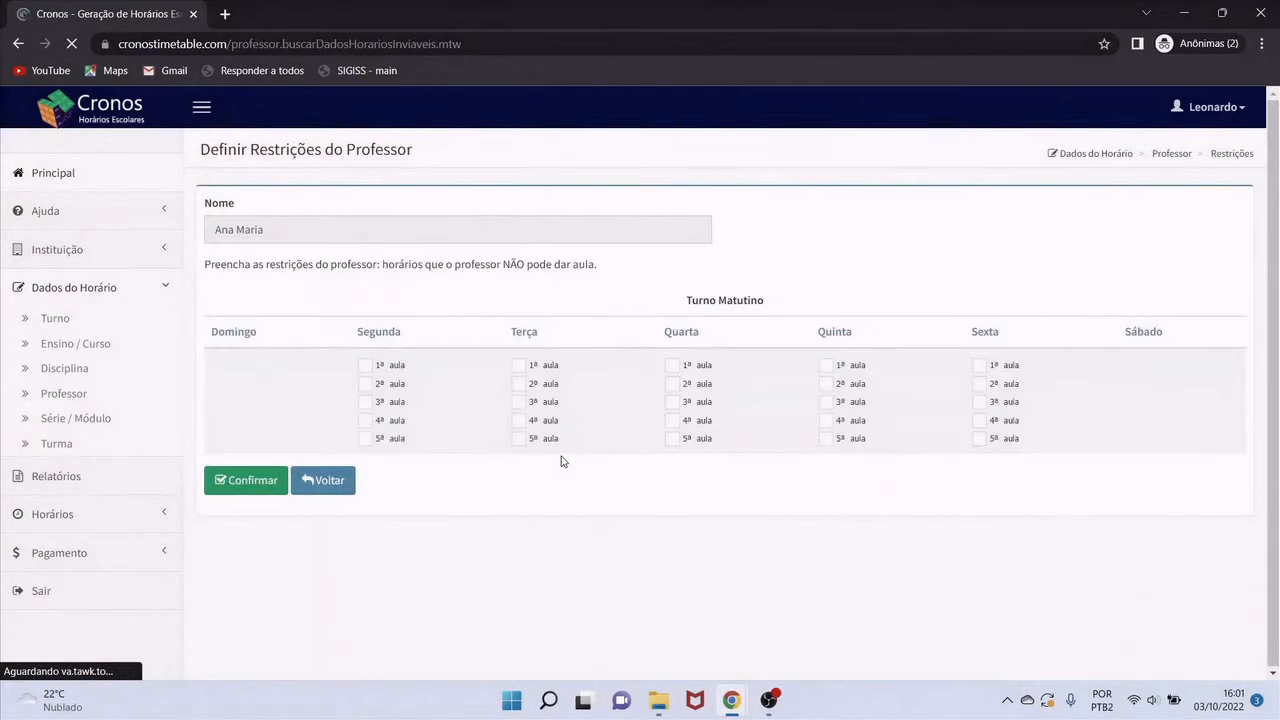
click(385, 333)
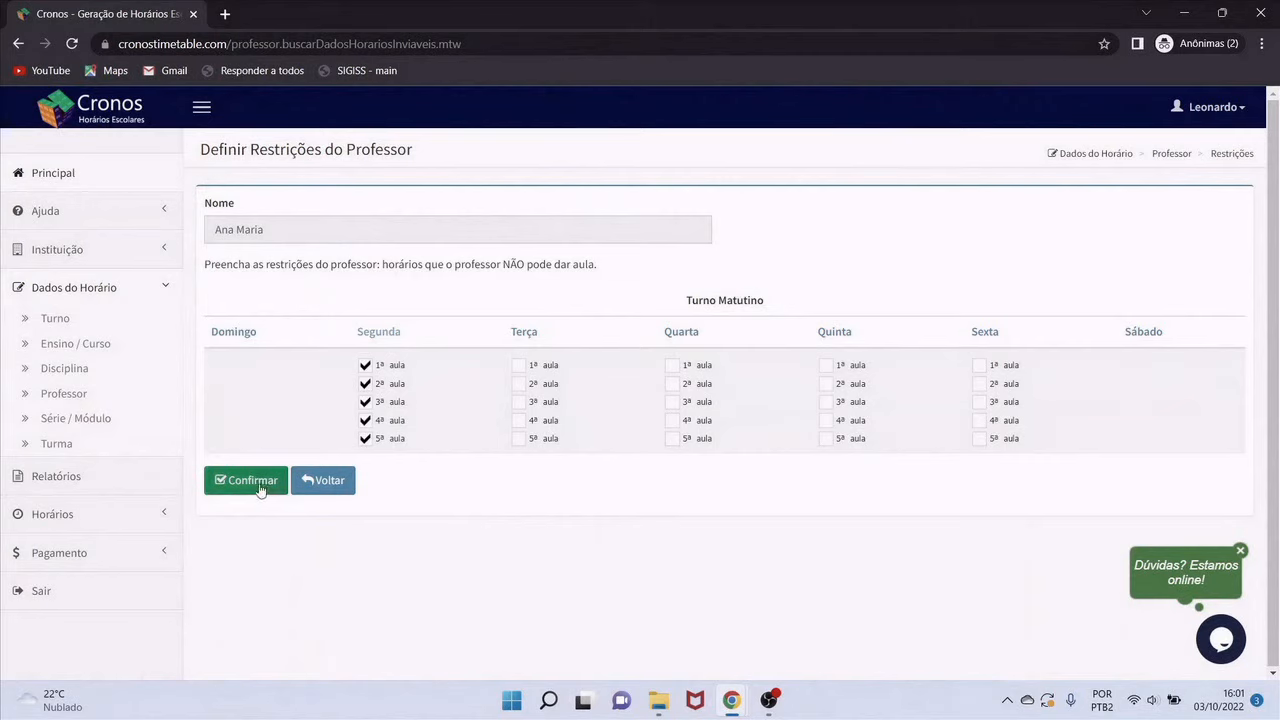
click(365, 367)
click(365, 366)
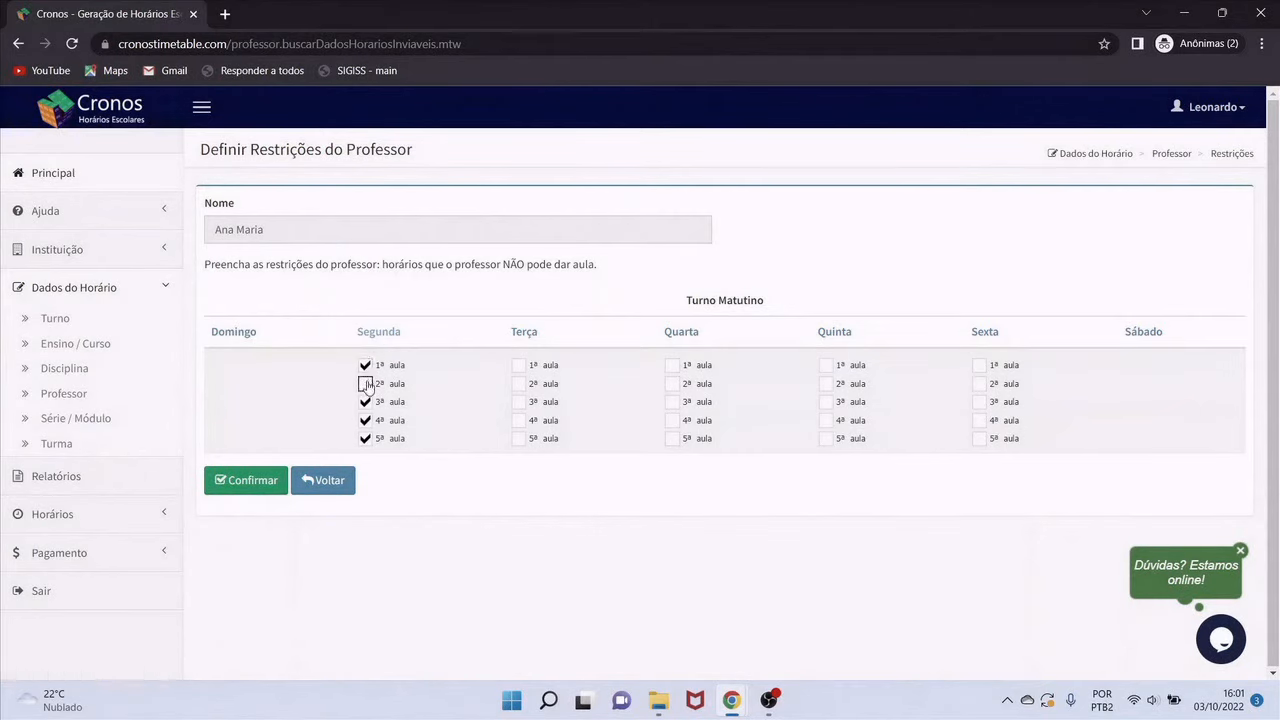
click(365, 384)
drag(505, 265, 569, 265)
click(266, 485)
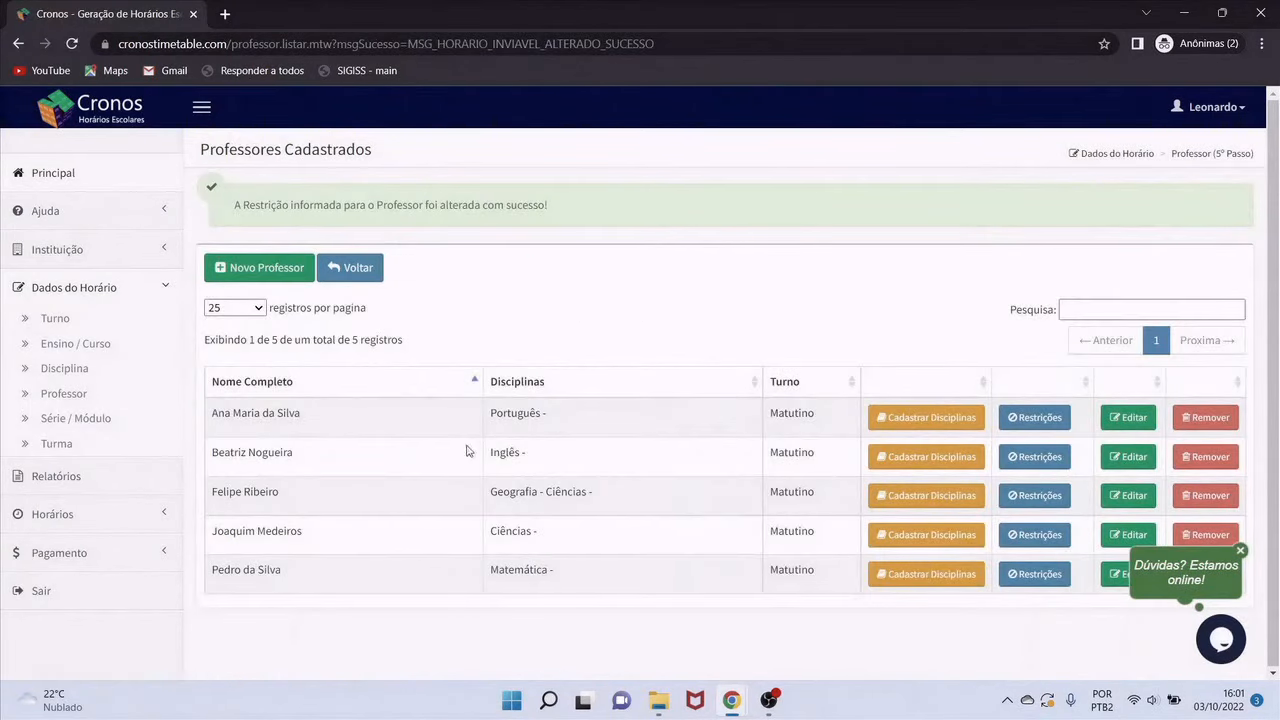
click(1035, 458)
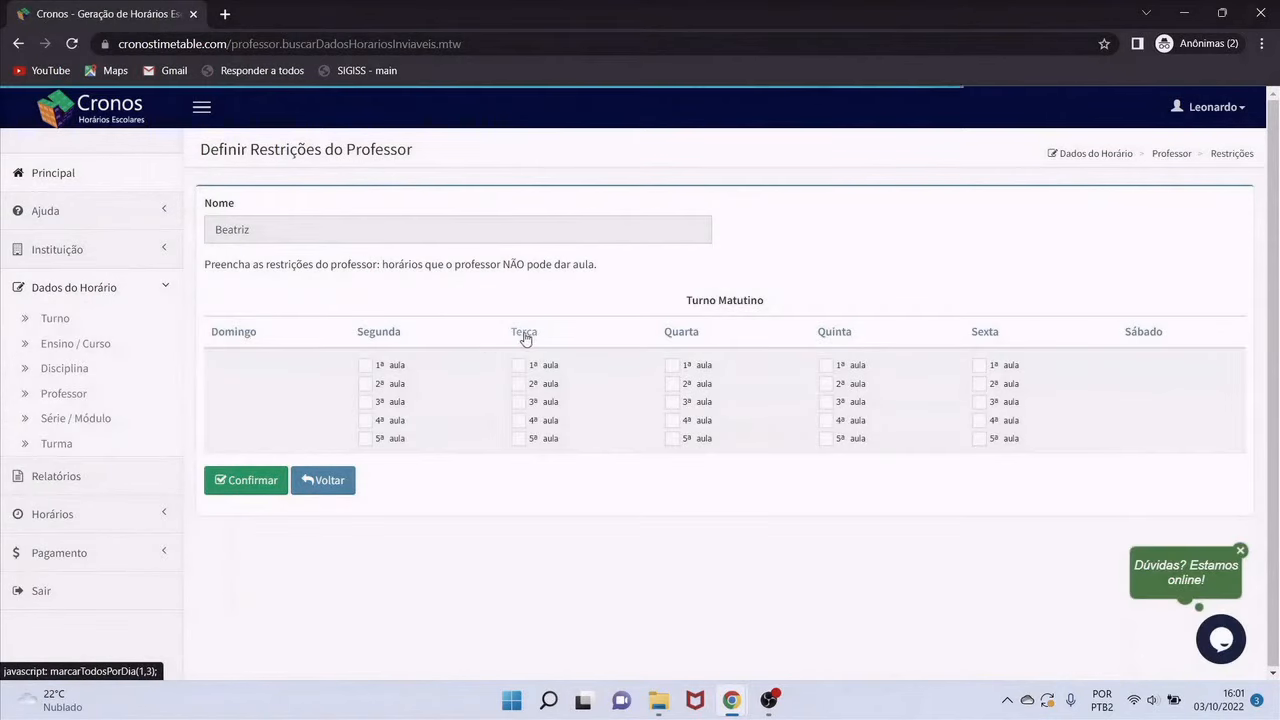
click(249, 481)
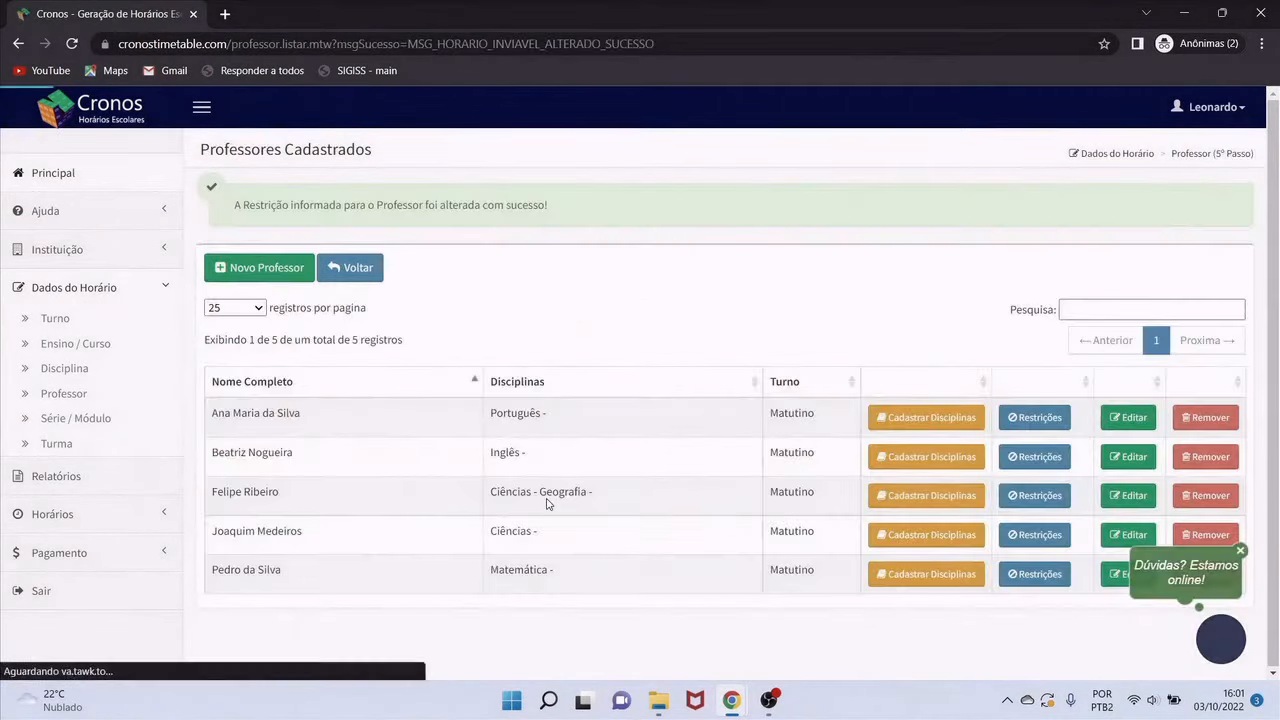
Make the last teacher unavailable for the 5ª aula on Quarta, Quinta and Sexta
click(1031, 574)
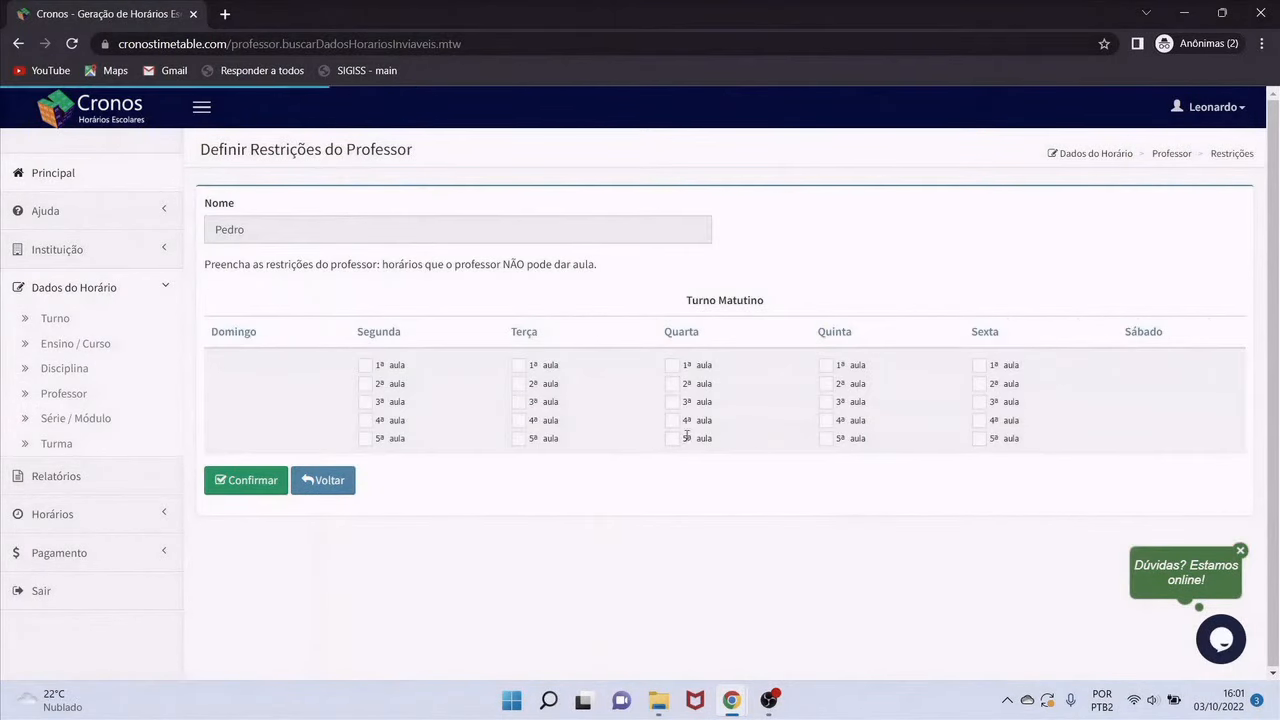
click(672, 440)
click(826, 440)
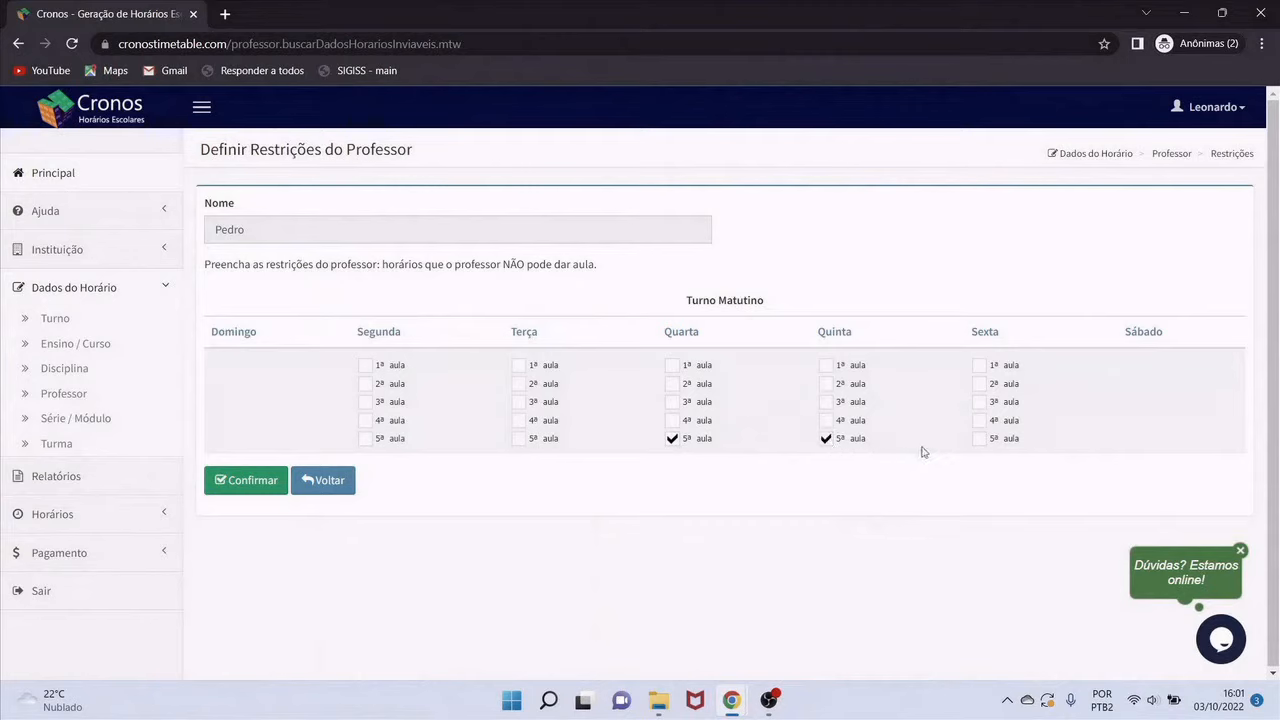
click(979, 439)
click(276, 482)
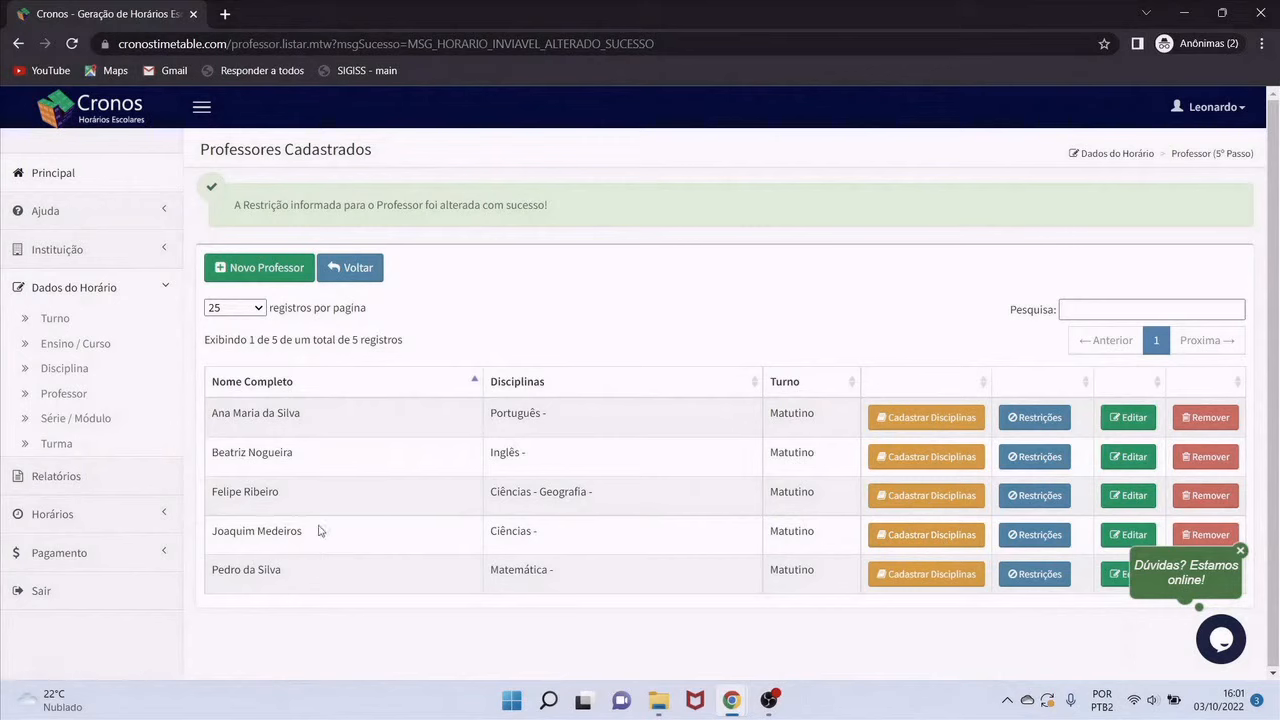
Add Geografia to the newest teacher's subjects, then return to the welcome dashboard
click(945, 545)
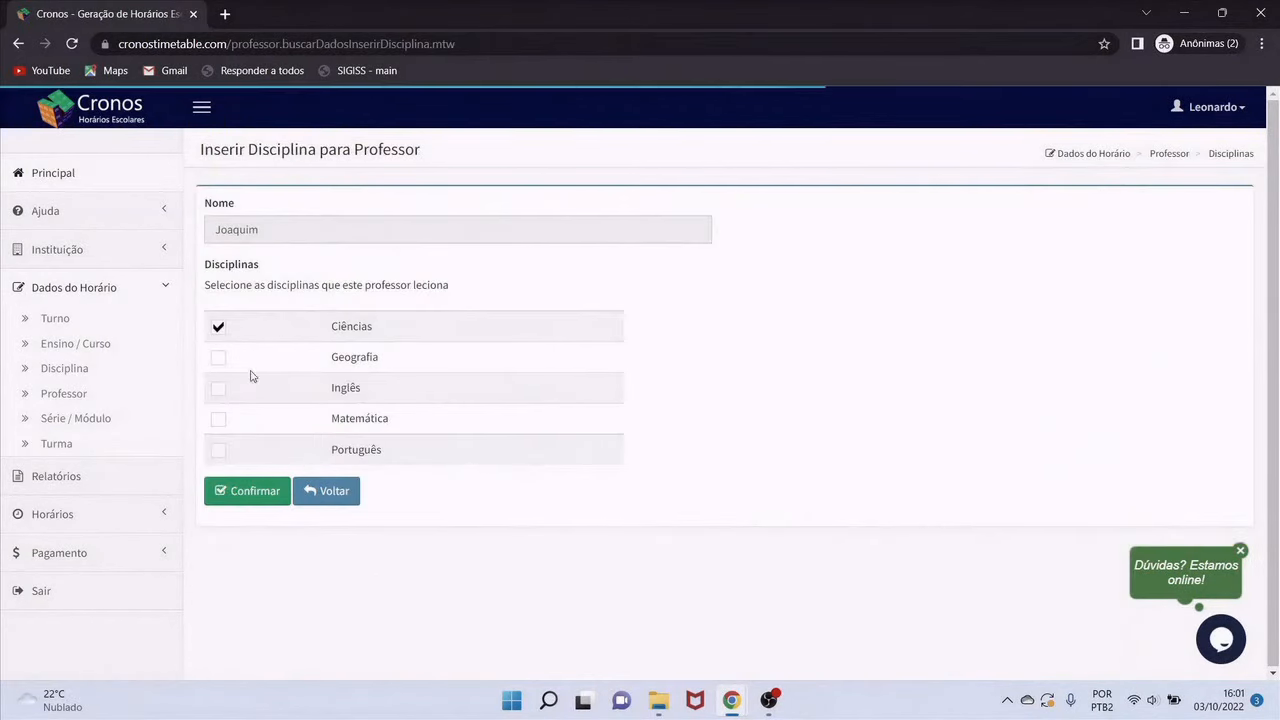
click(243, 500)
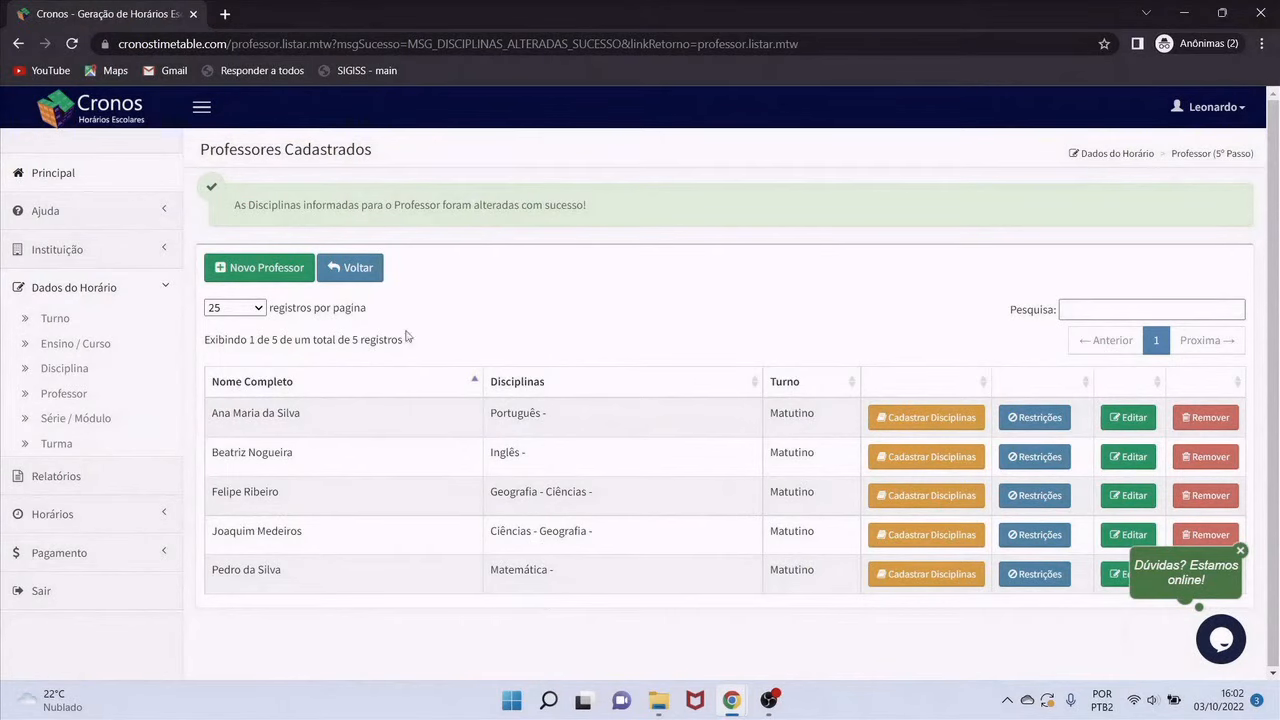
click(355, 268)
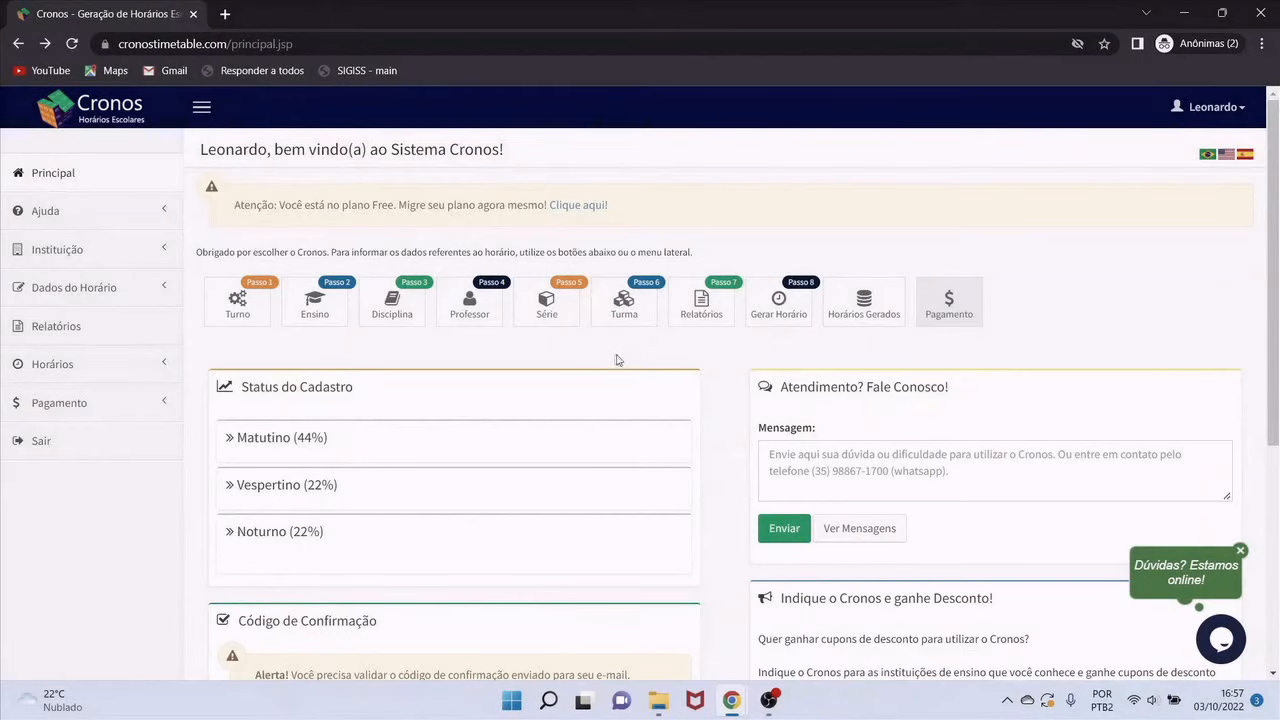
Create series '6a', Fundamental, Matutino, with all weekday class slots marked
click(560, 318)
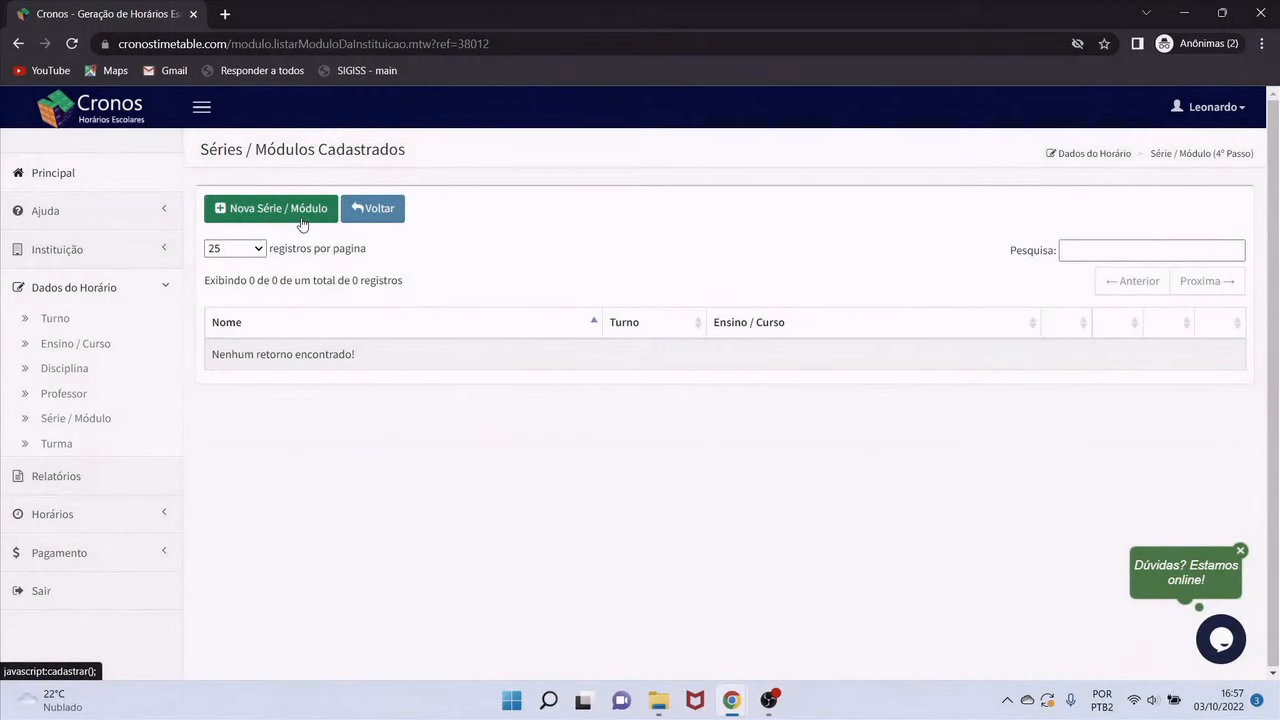
click(302, 224)
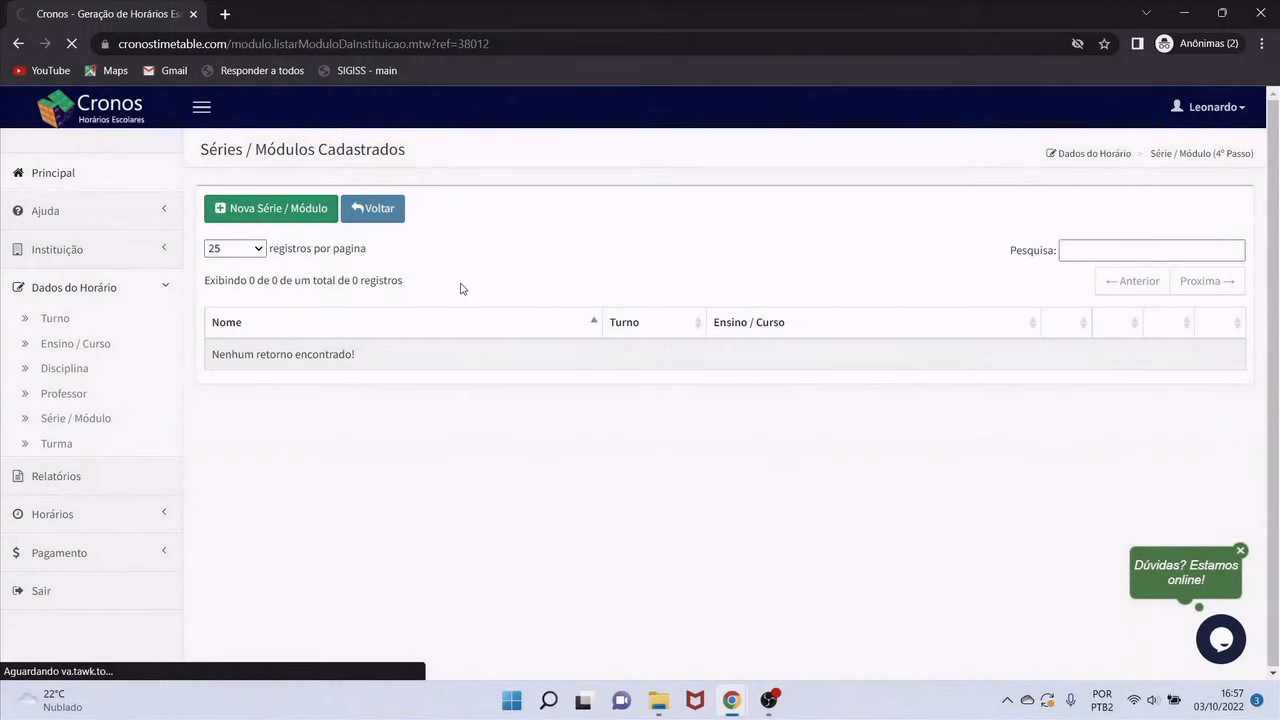
click(399, 230)
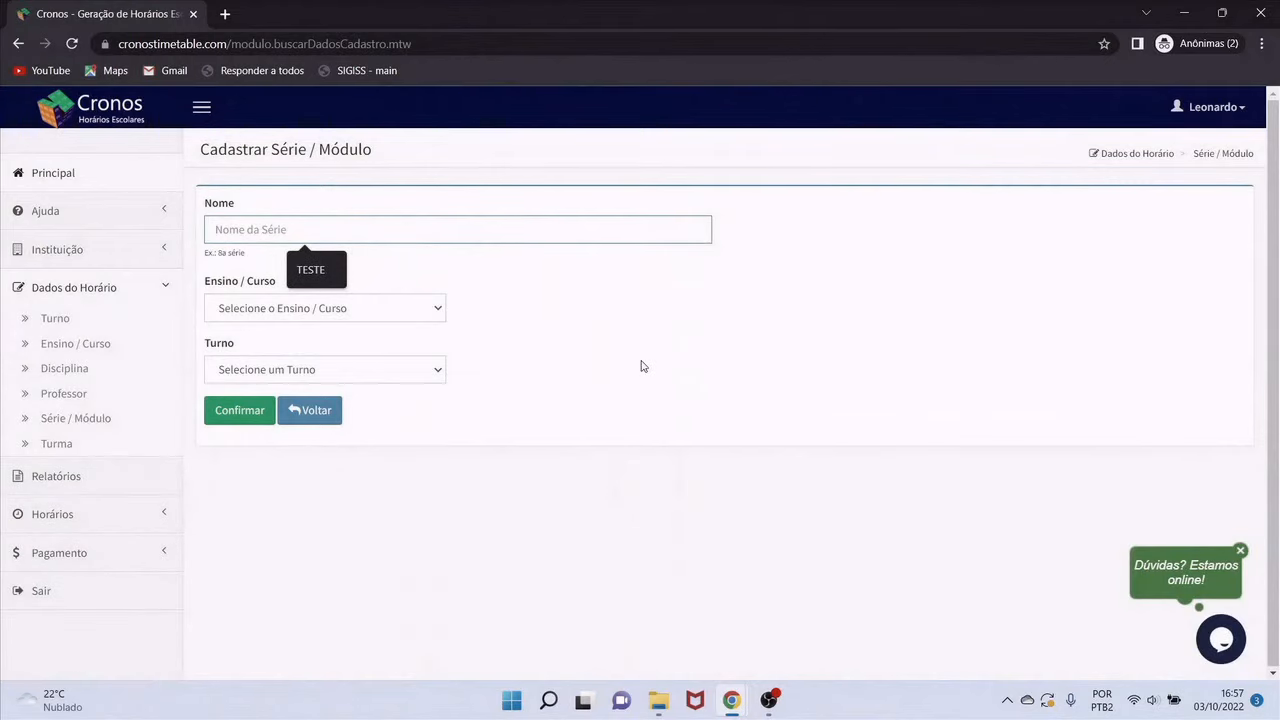
text(6a serie)
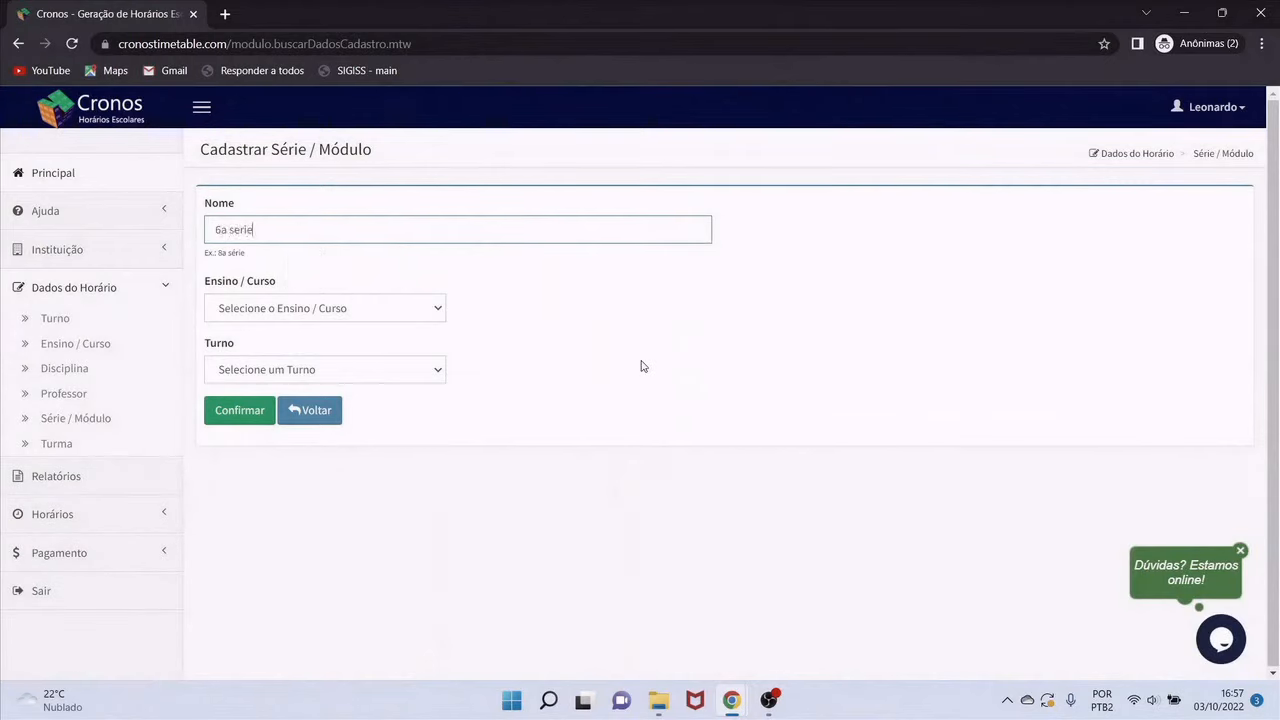
click(350, 316)
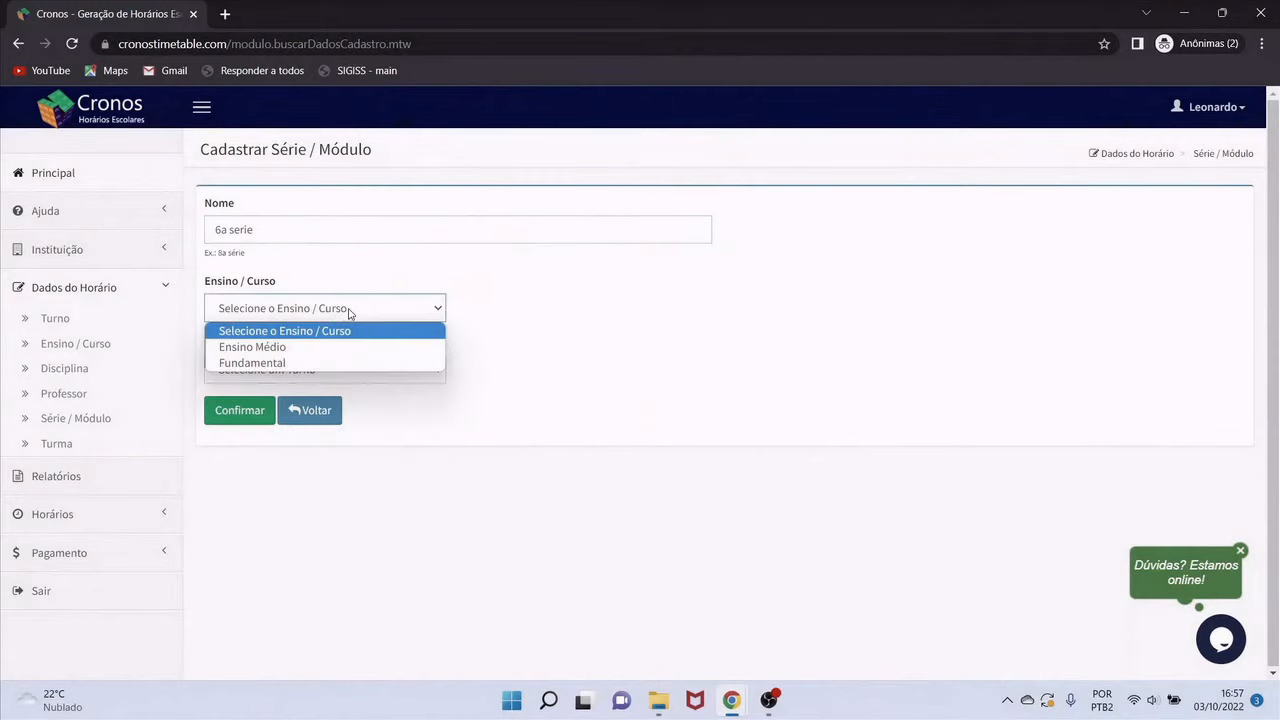
click(280, 363)
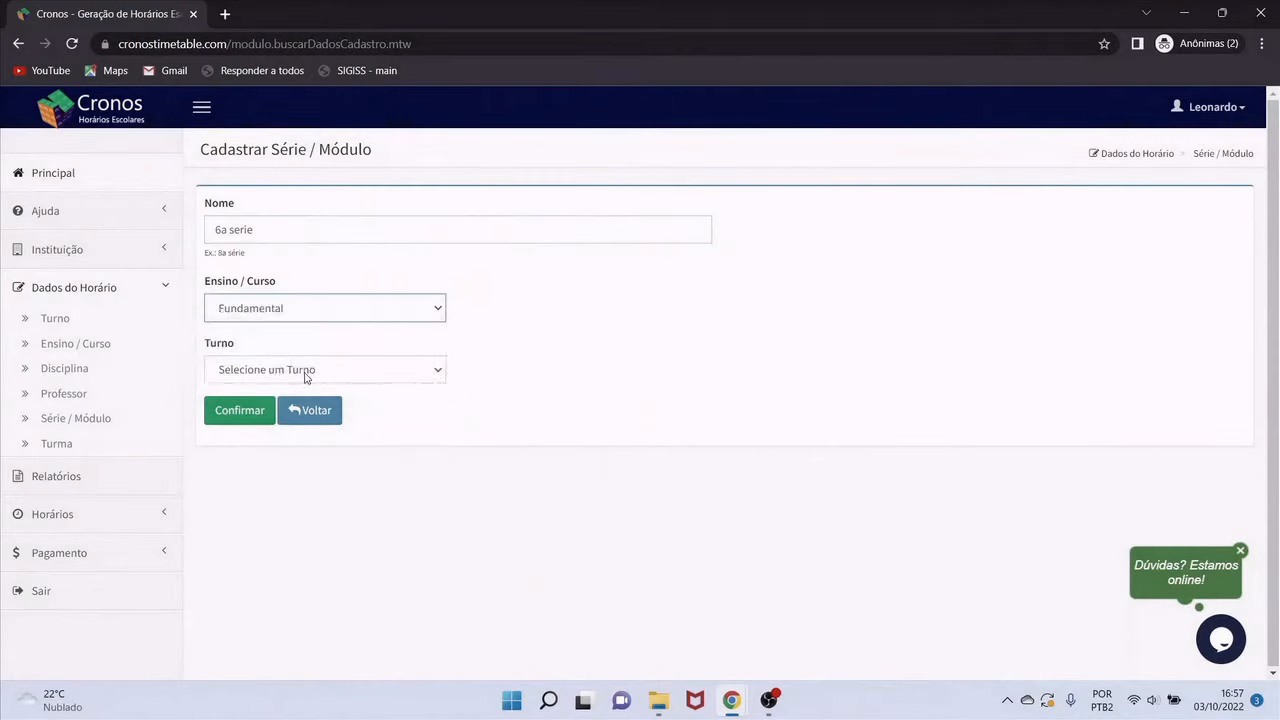
click(307, 373)
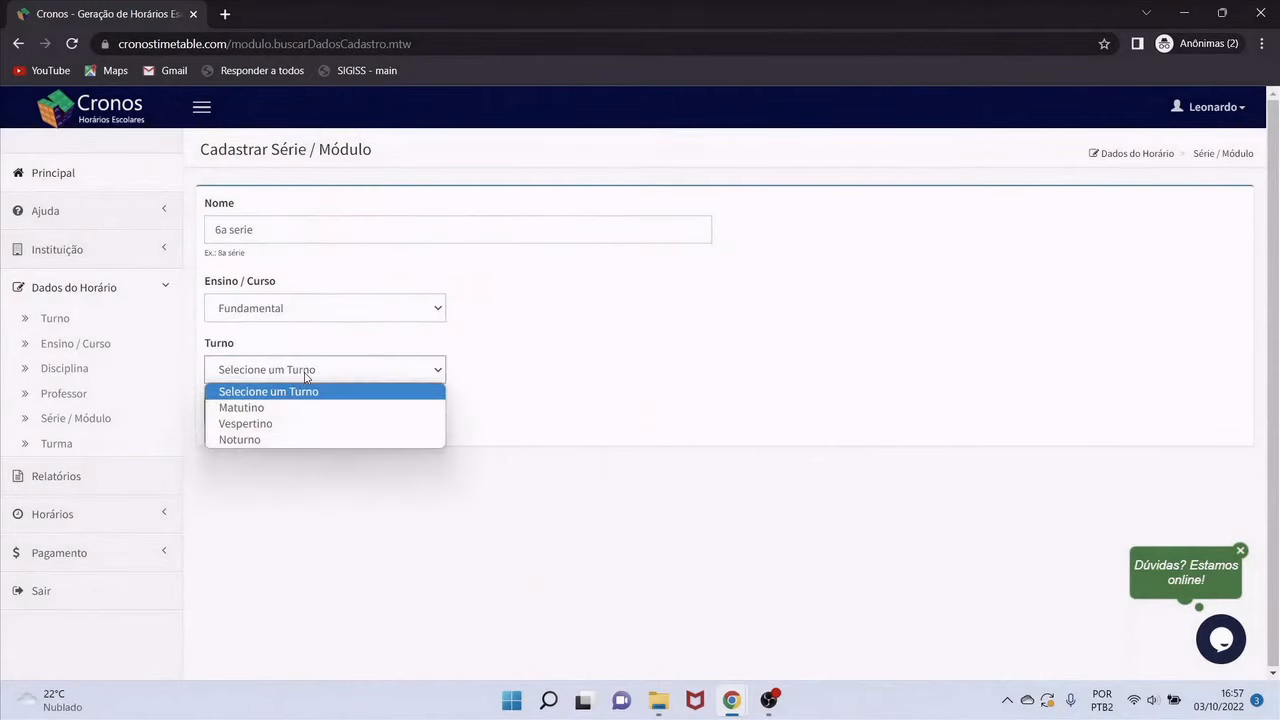
click(248, 409)
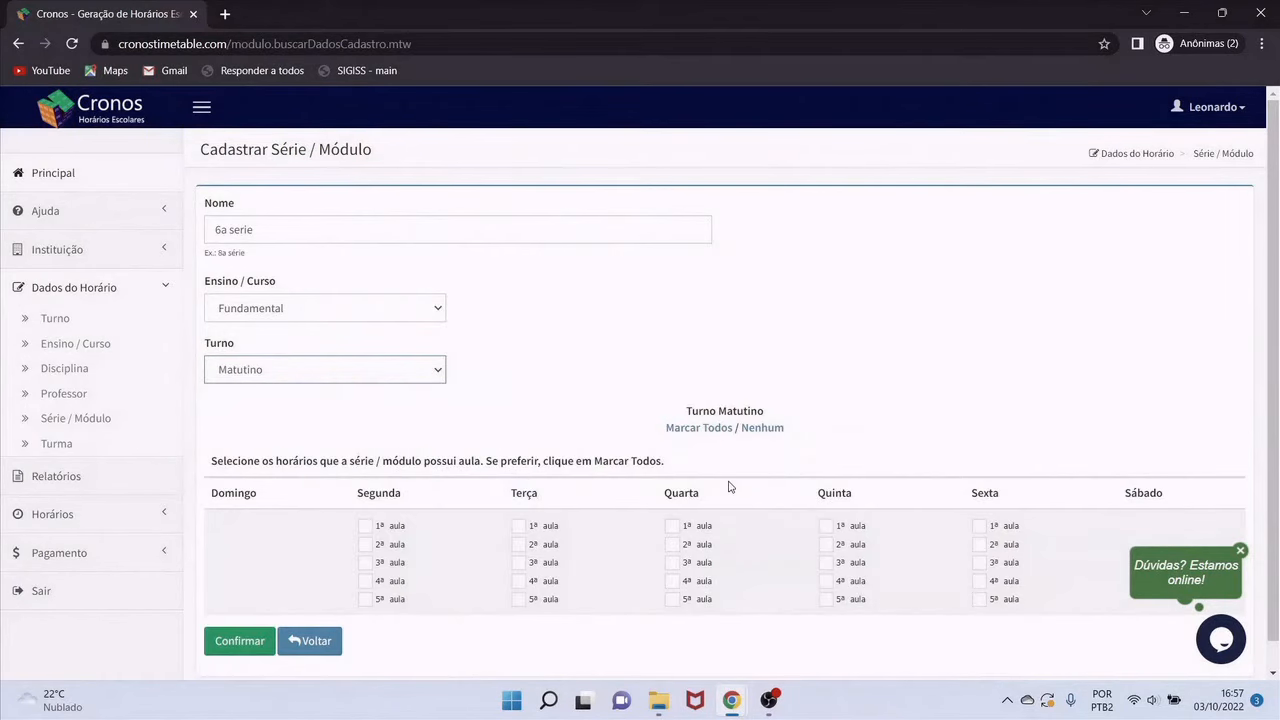
scroll(700, 502, down, 1)
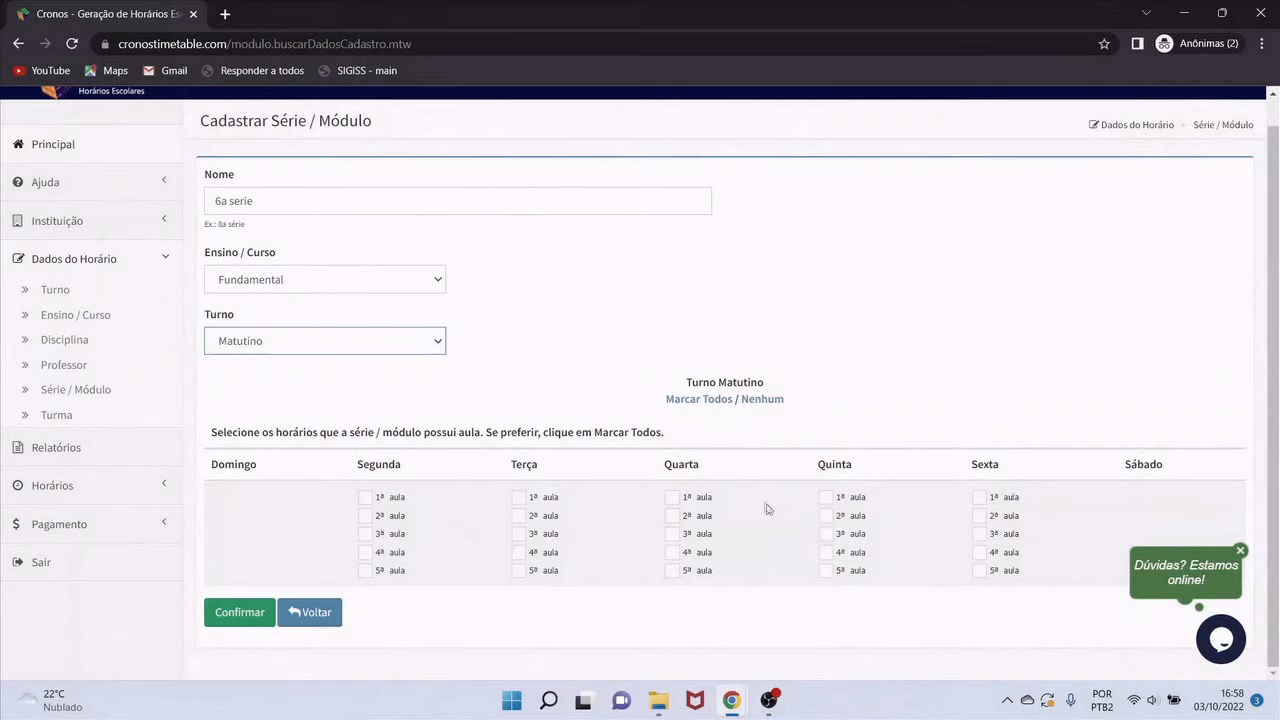
click(704, 400)
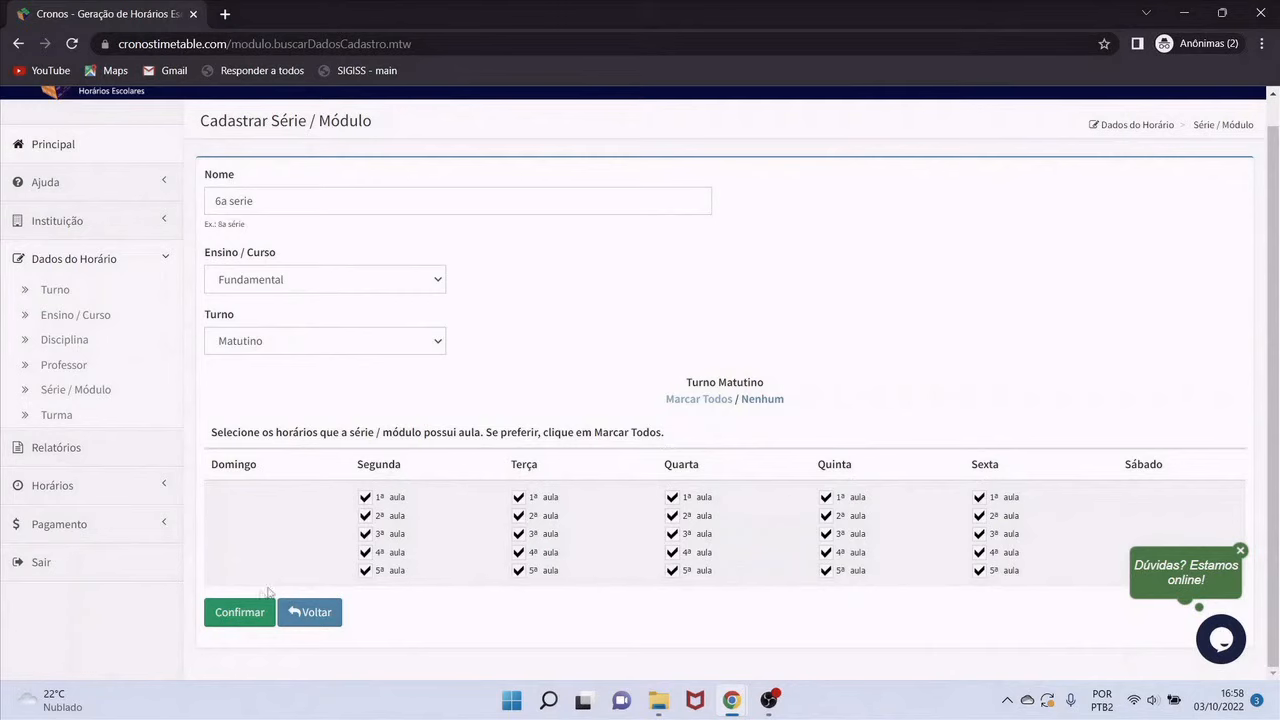
click(220, 614)
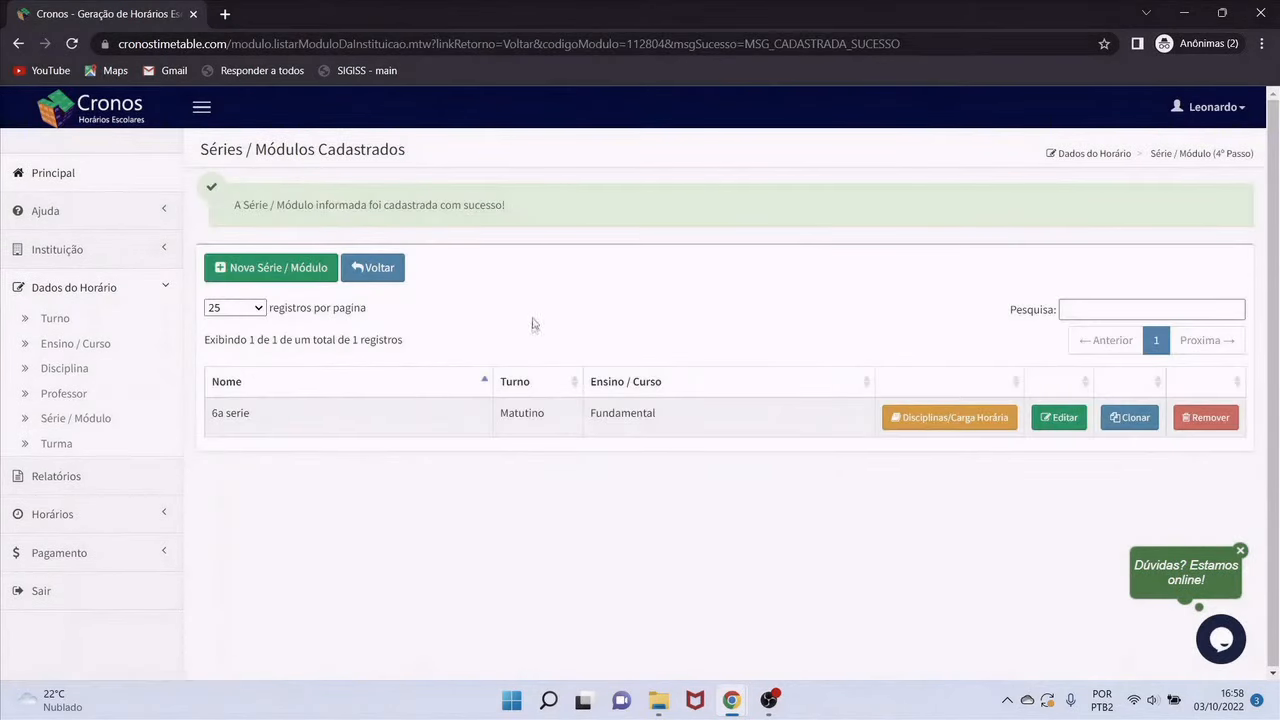
Create series '7a', Fundamental, Matutino, with every period marked except Sexta 5ª aula
click(307, 277)
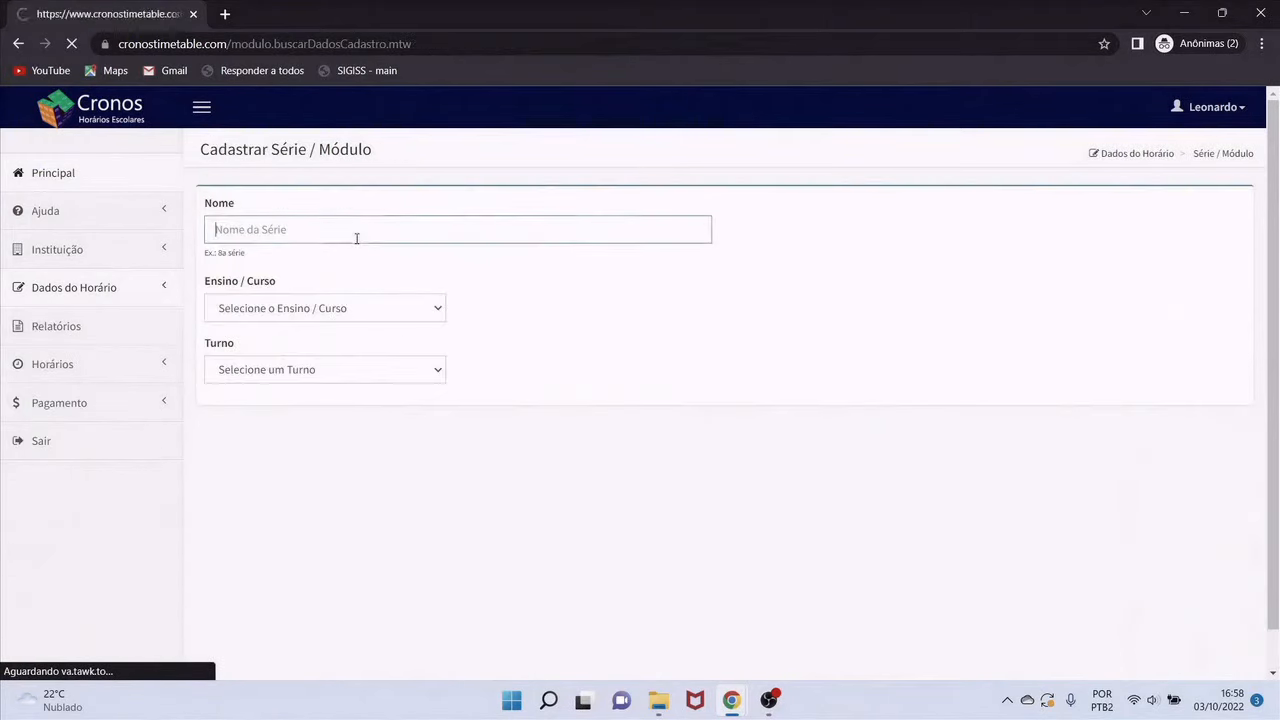
text(7a série)
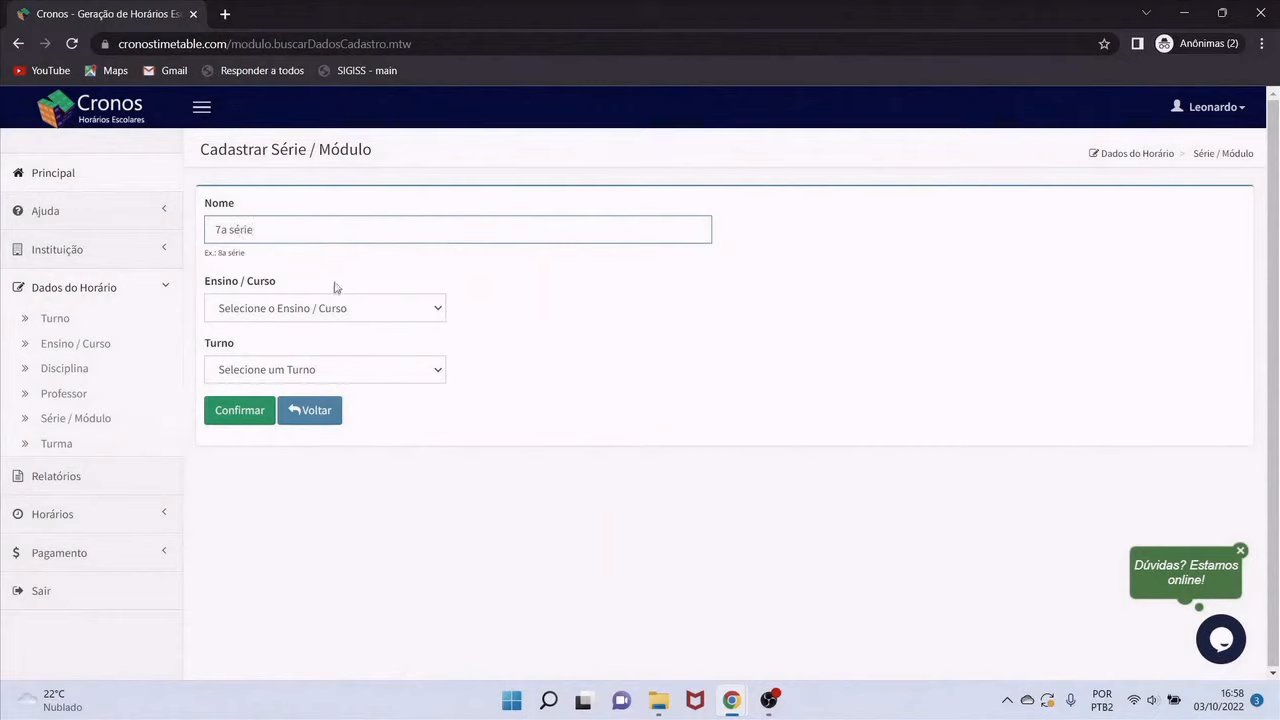
click(328, 308)
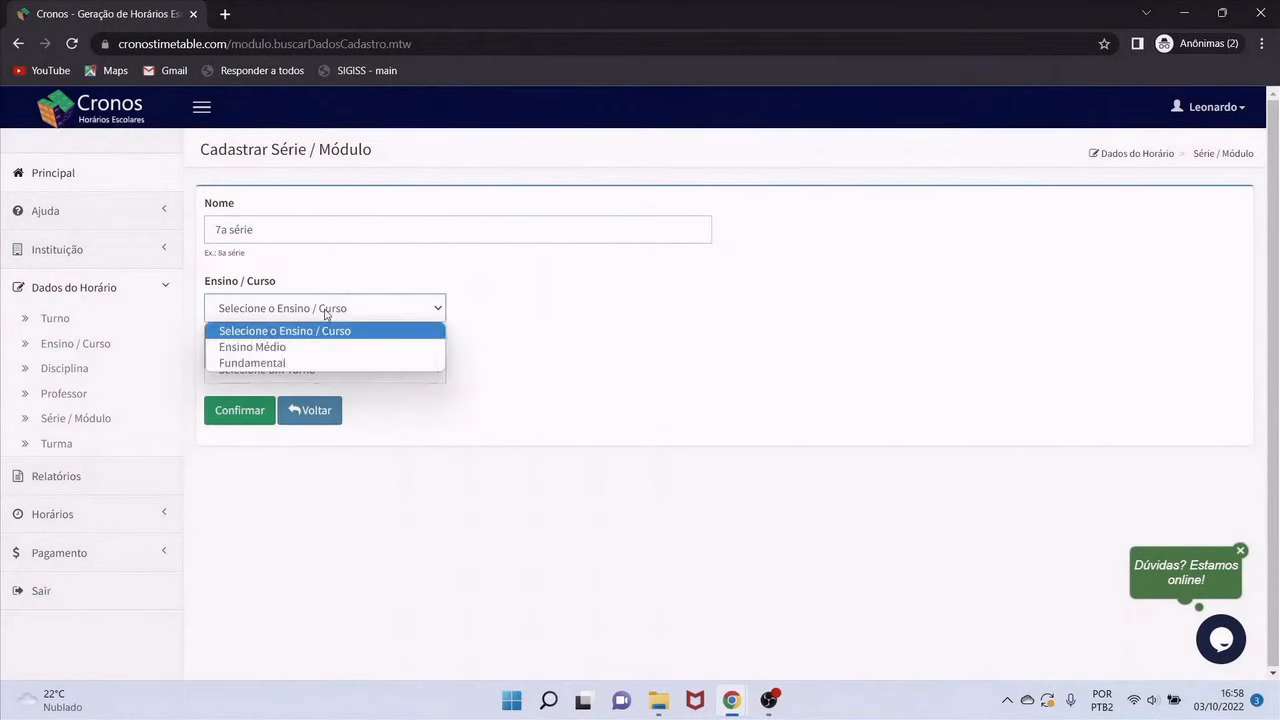
click(294, 363)
click(300, 369)
click(280, 406)
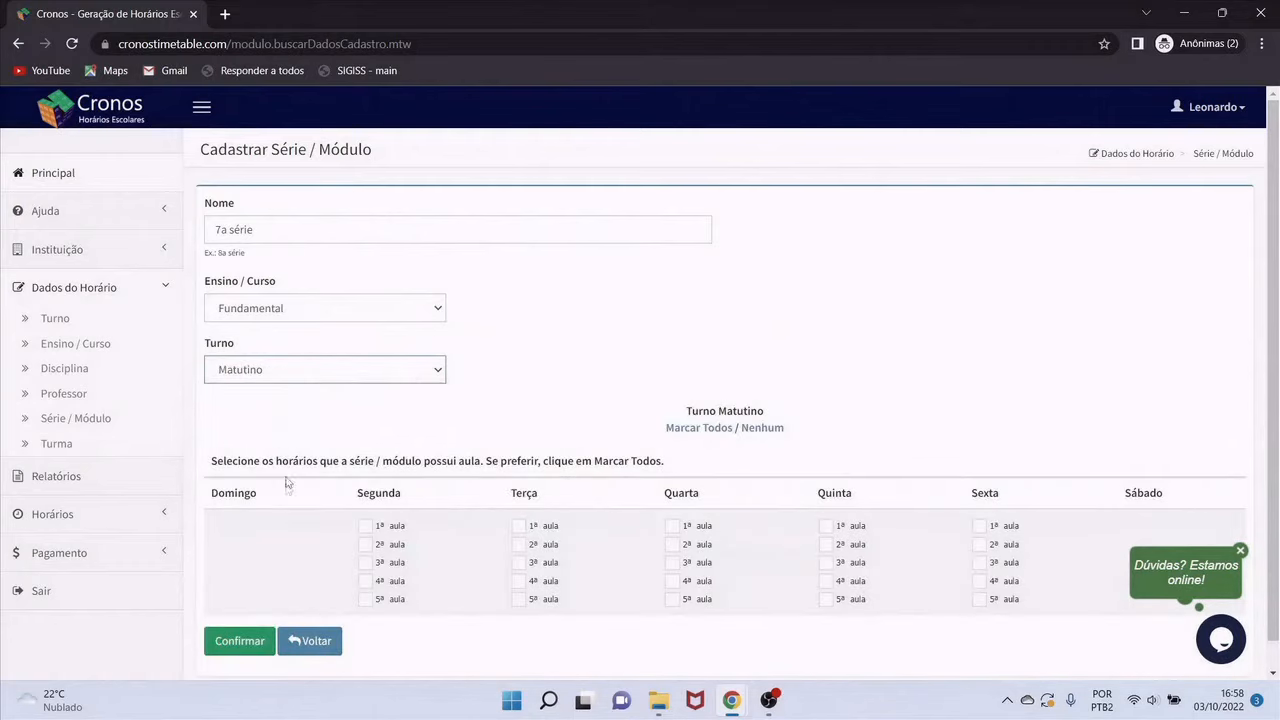
click(690, 429)
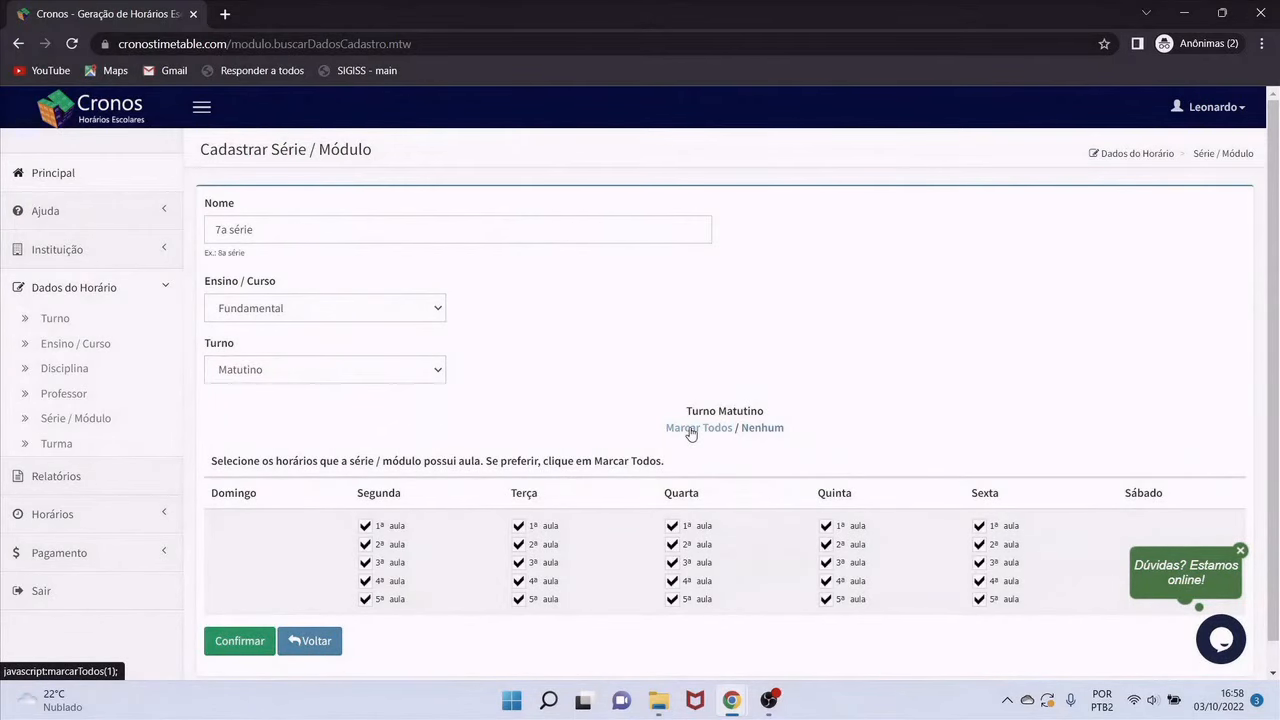
click(980, 601)
click(250, 643)
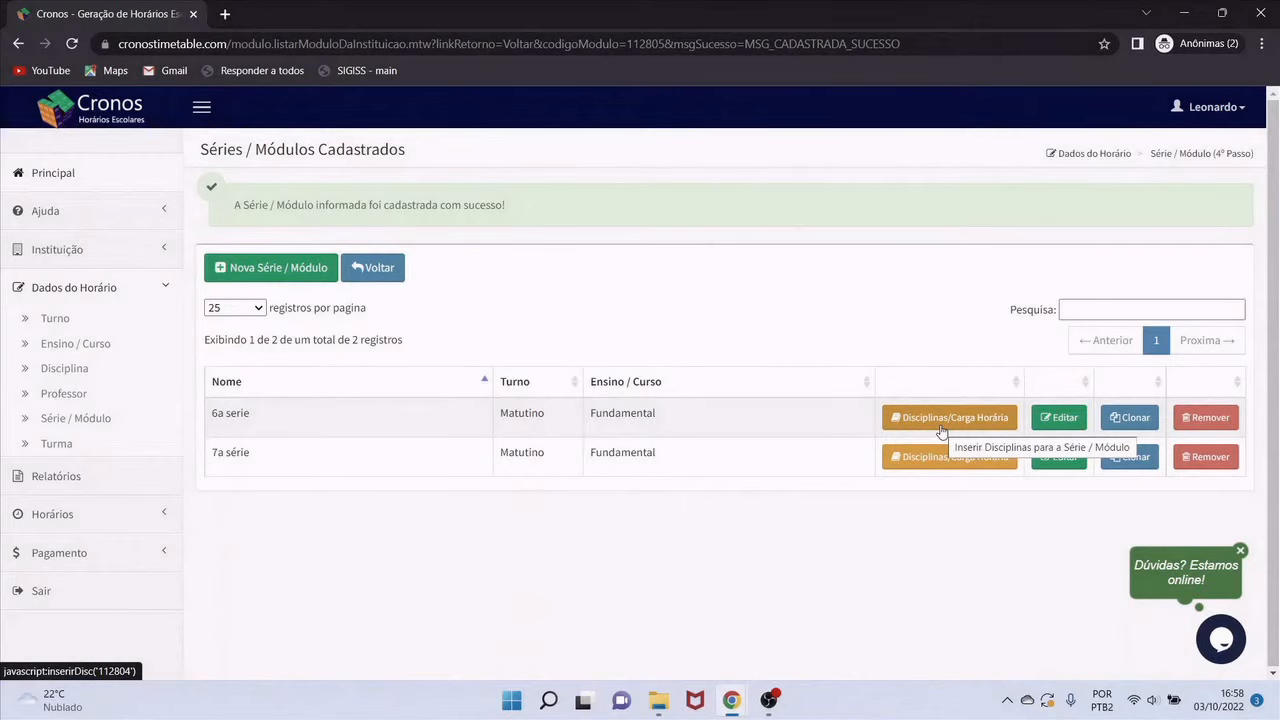
Set 6a serie lessons to Ciências 4, Geografia 4, Inglês 3, Matemática 8, Português 6 and confirm
click(942, 420)
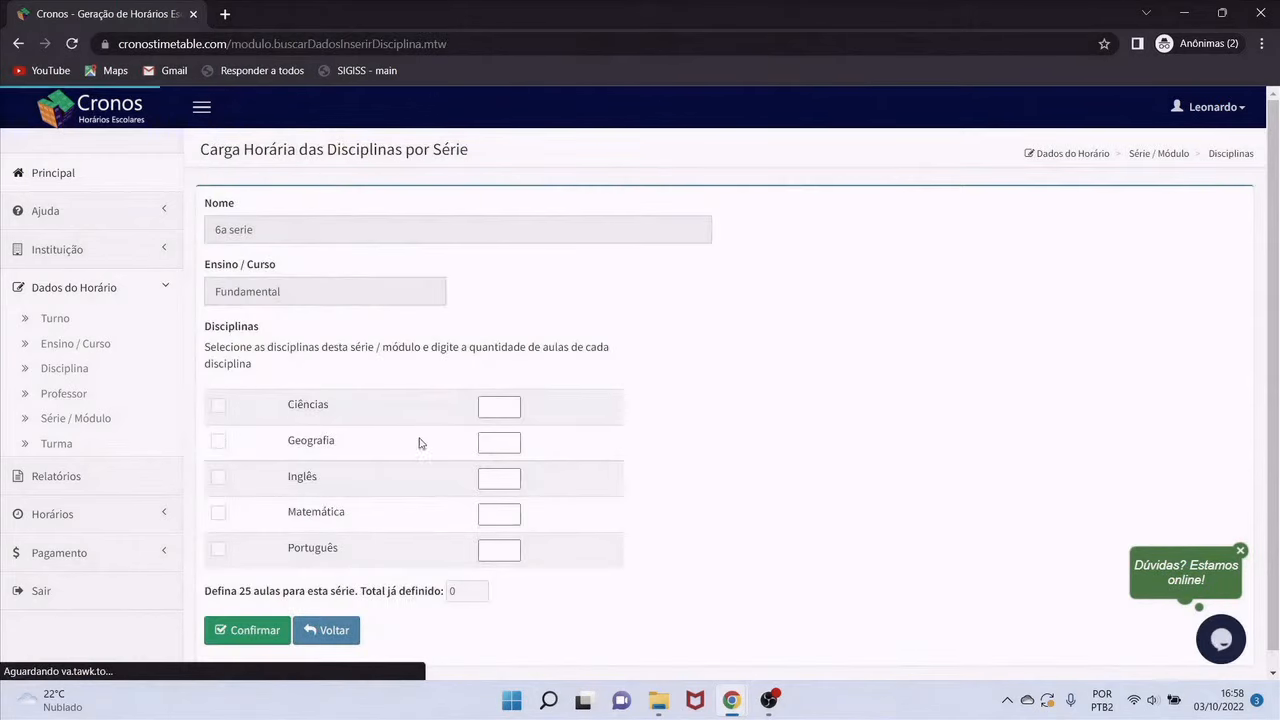
click(510, 402)
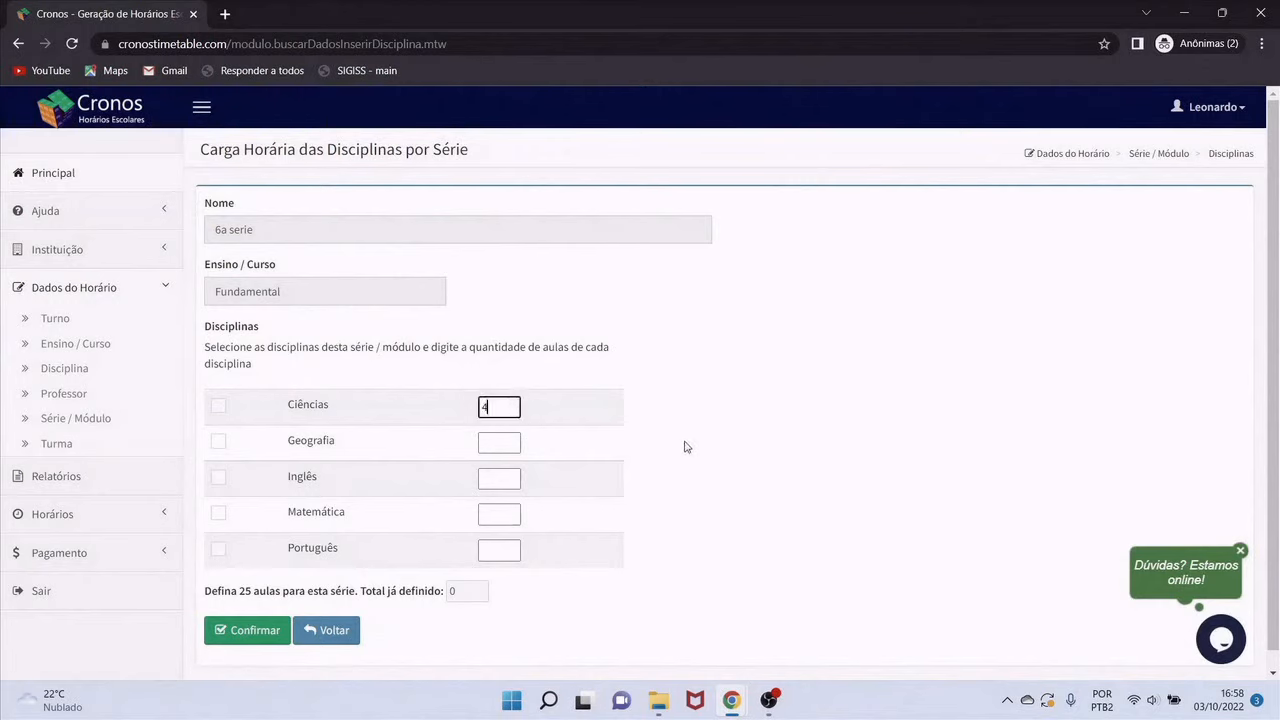
text(4)
click(484, 445)
text(4)
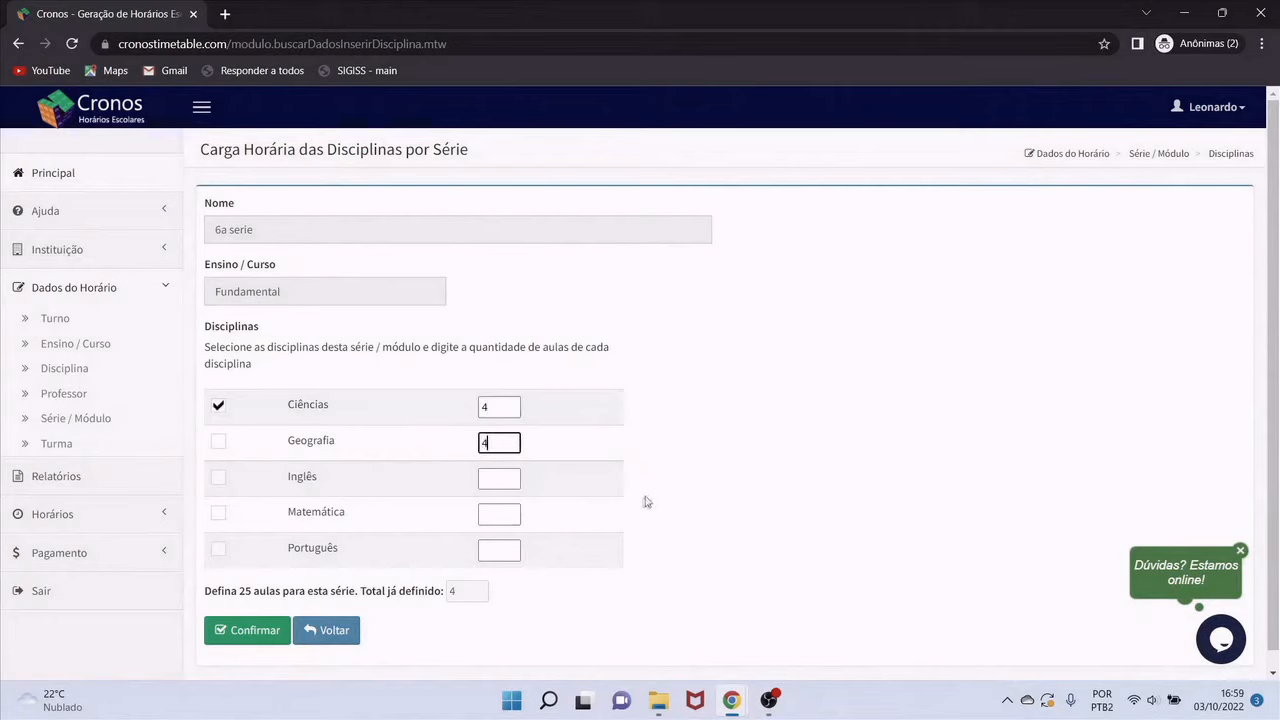
click(492, 482)
text(3)
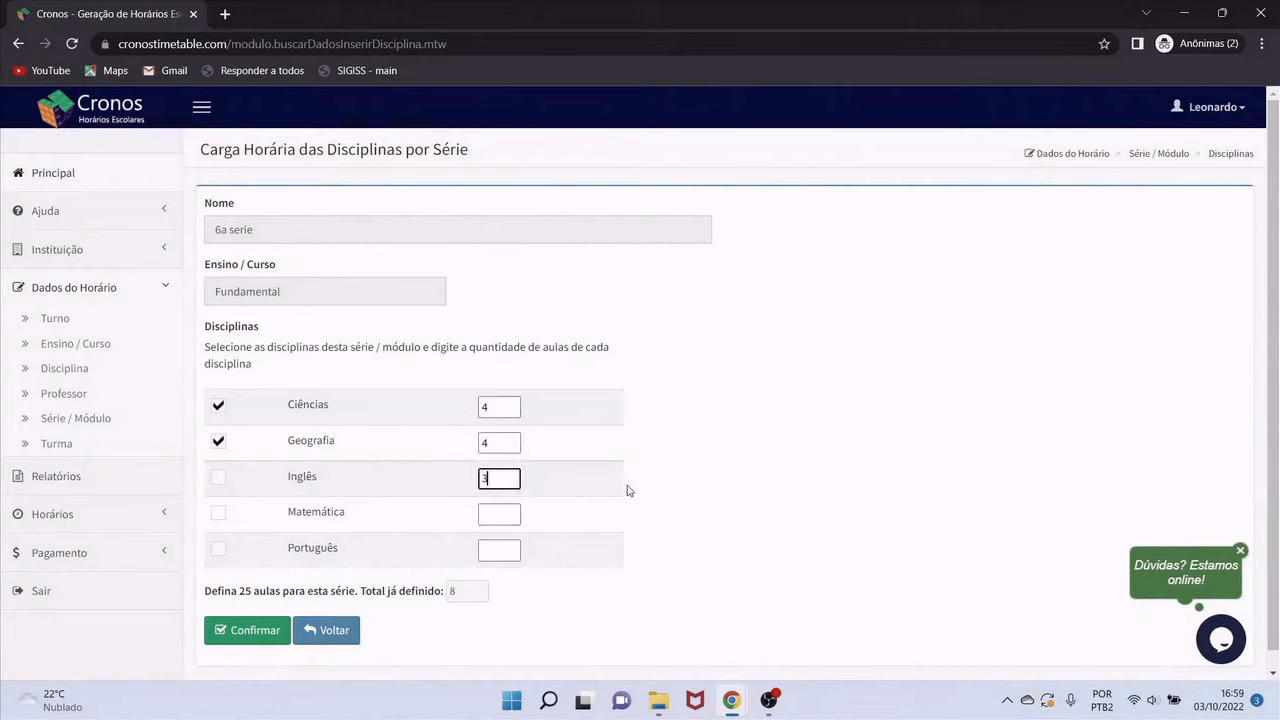
click(507, 517)
text(8)
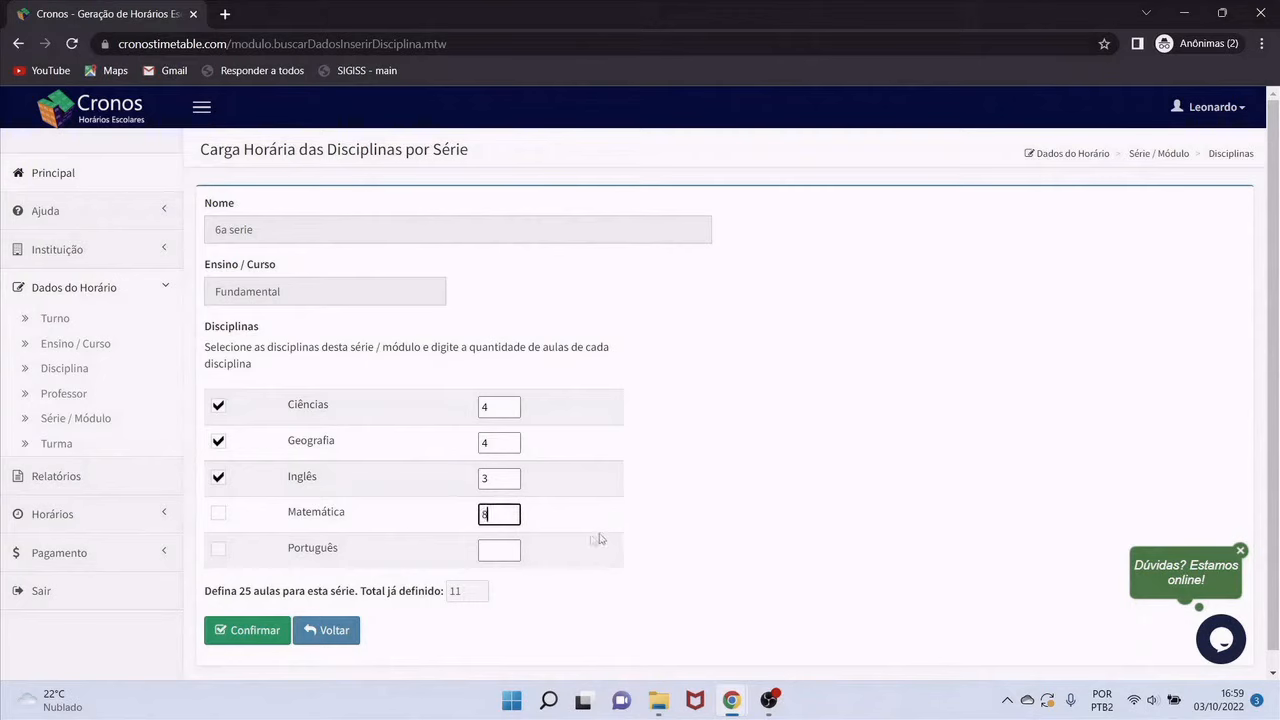
click(500, 550)
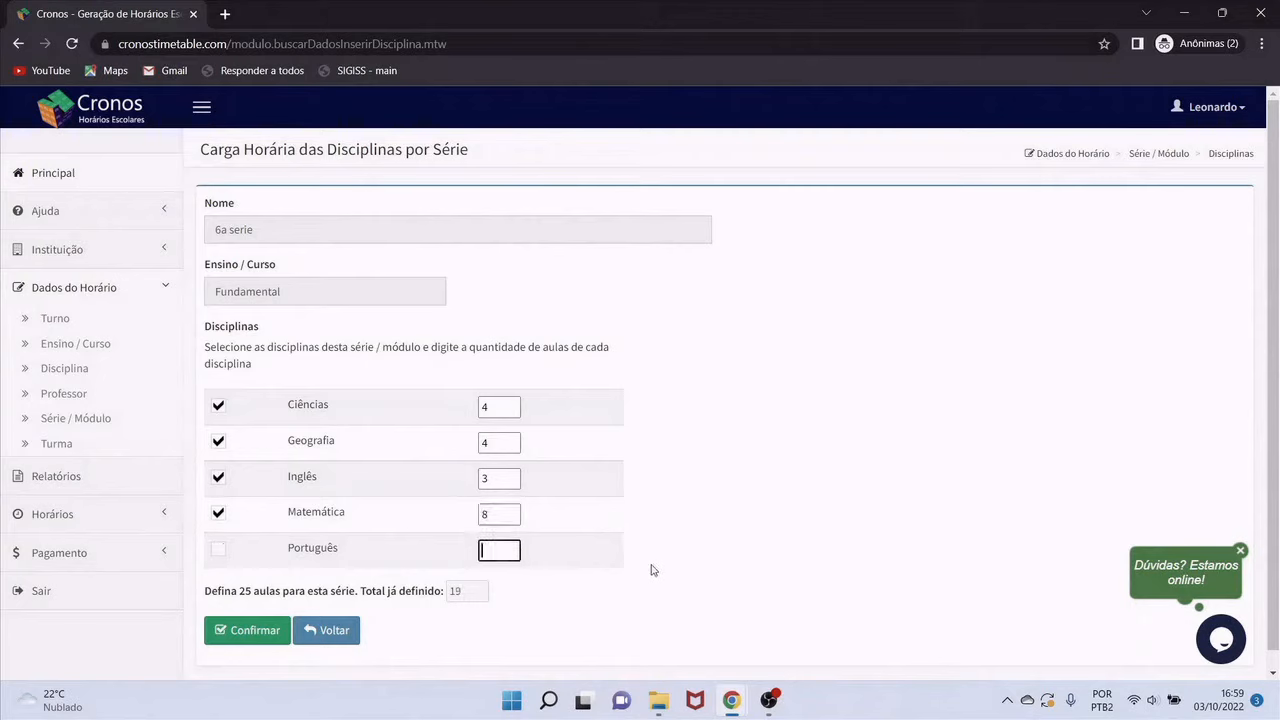
click(494, 514)
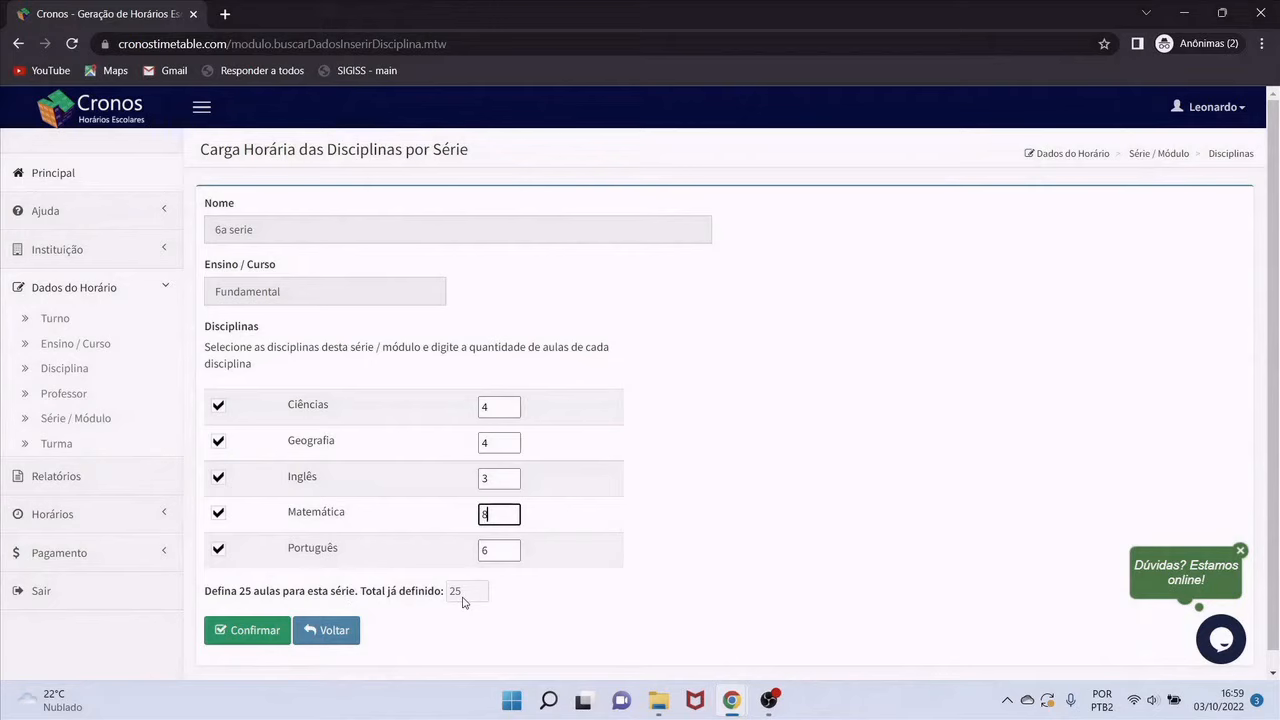
click(272, 641)
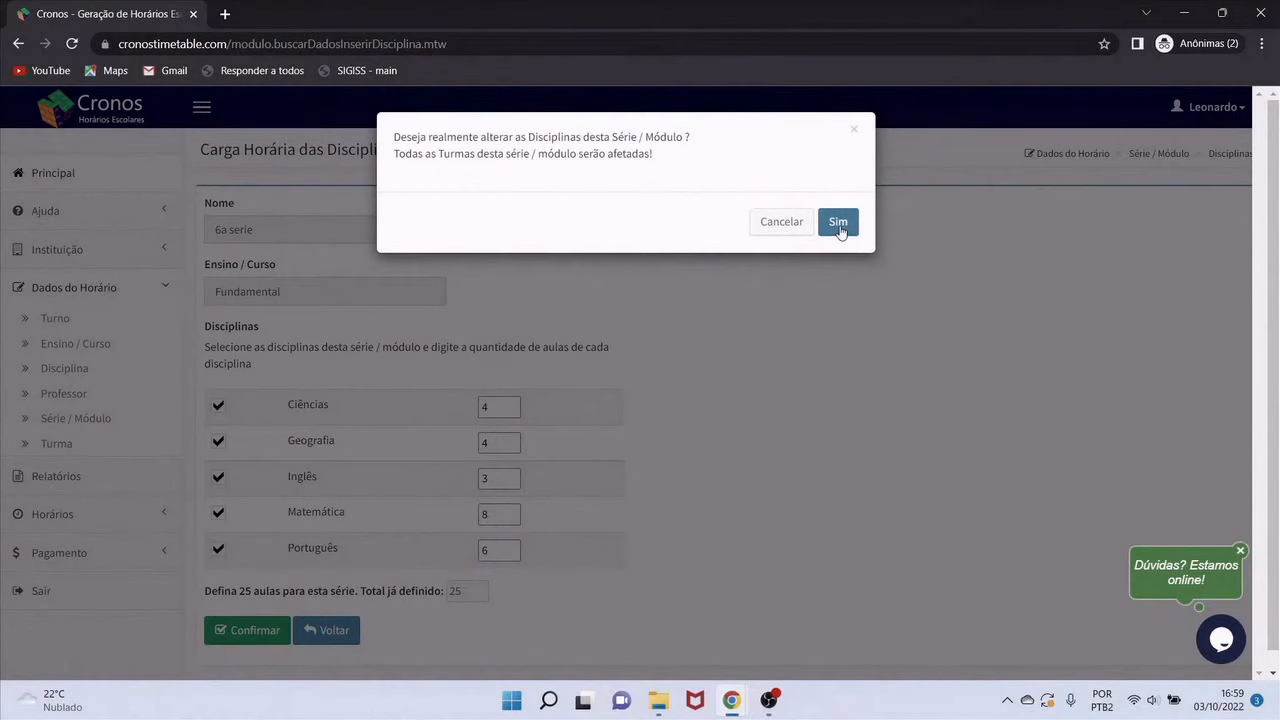
click(838, 224)
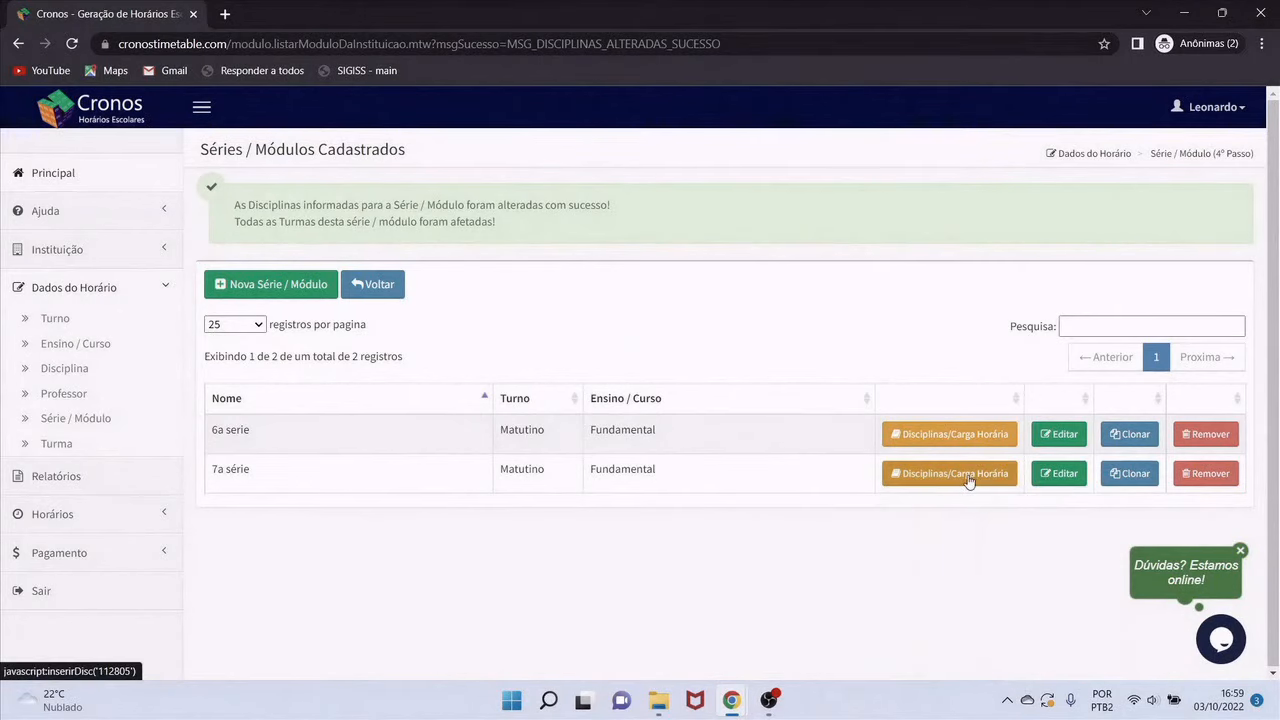
Enter 7a série lesson counts: Ciências 4, Geografia 4, Inglês 4, Matemática 7, Português 6
click(968, 482)
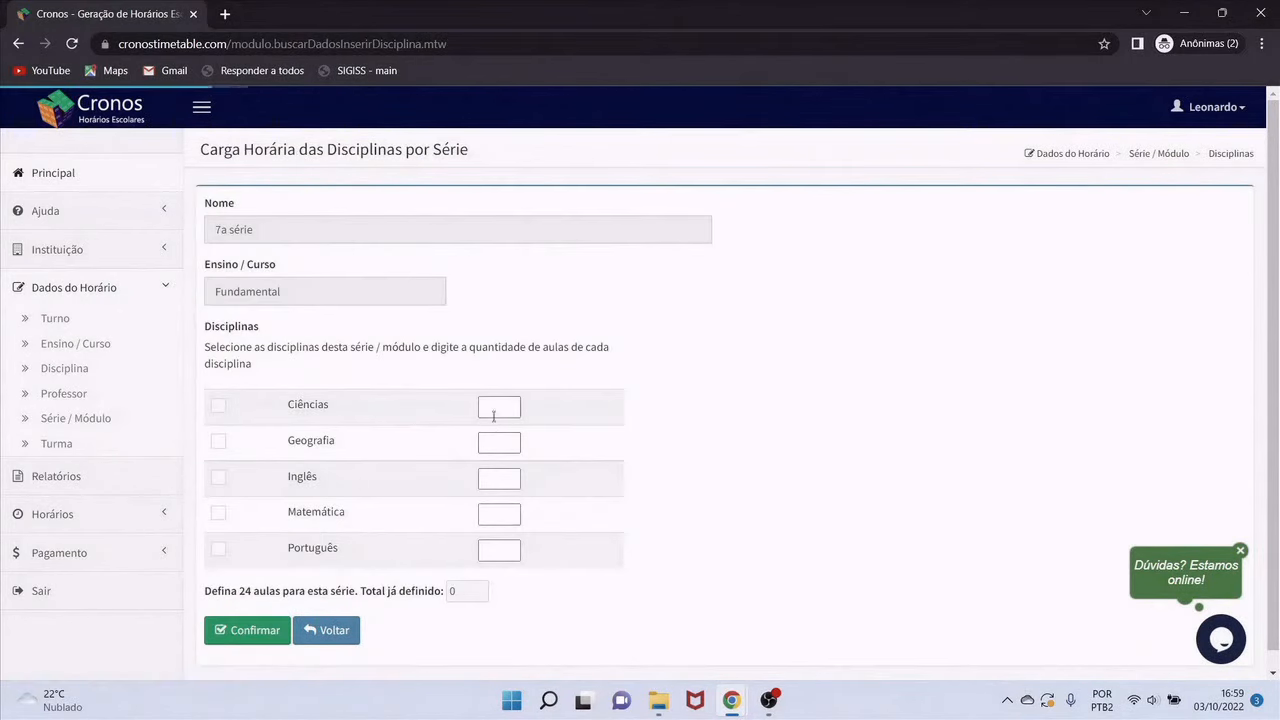
click(493, 416)
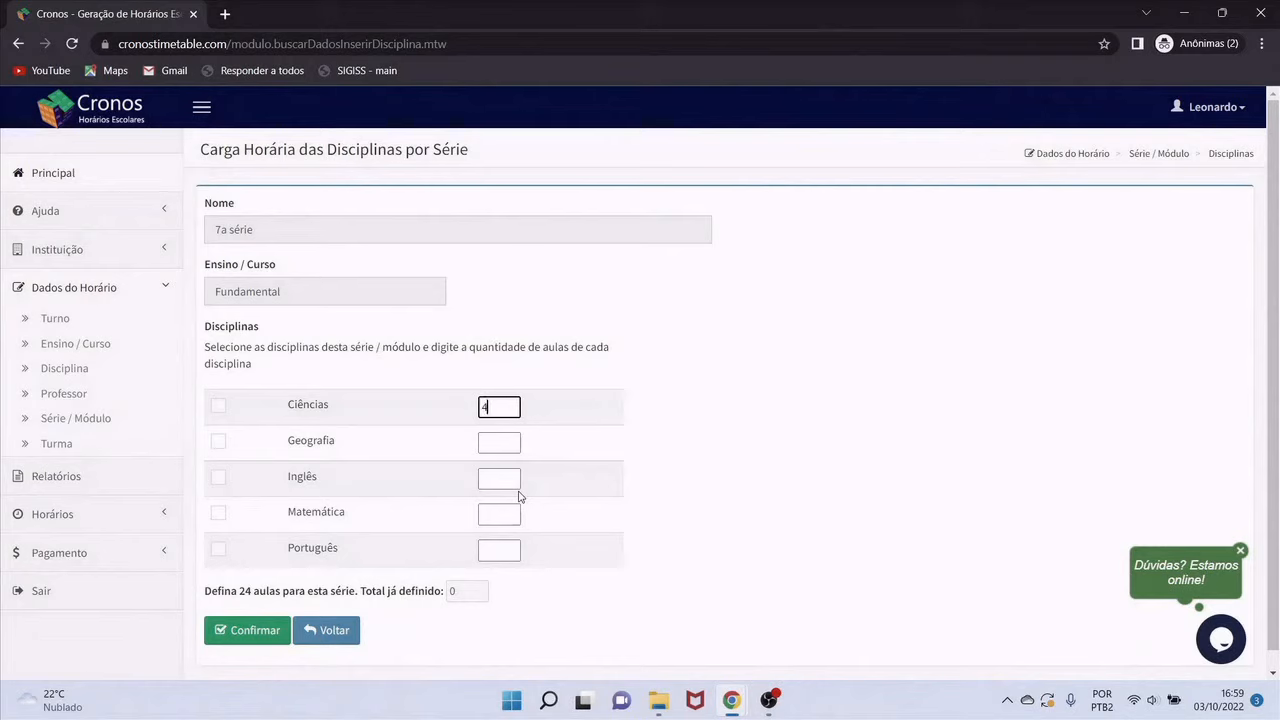
key(Tab)
click(506, 442)
text(4)
key(Tab)
click(509, 481)
text(4)
key(Tab)
click(505, 514)
text(7)
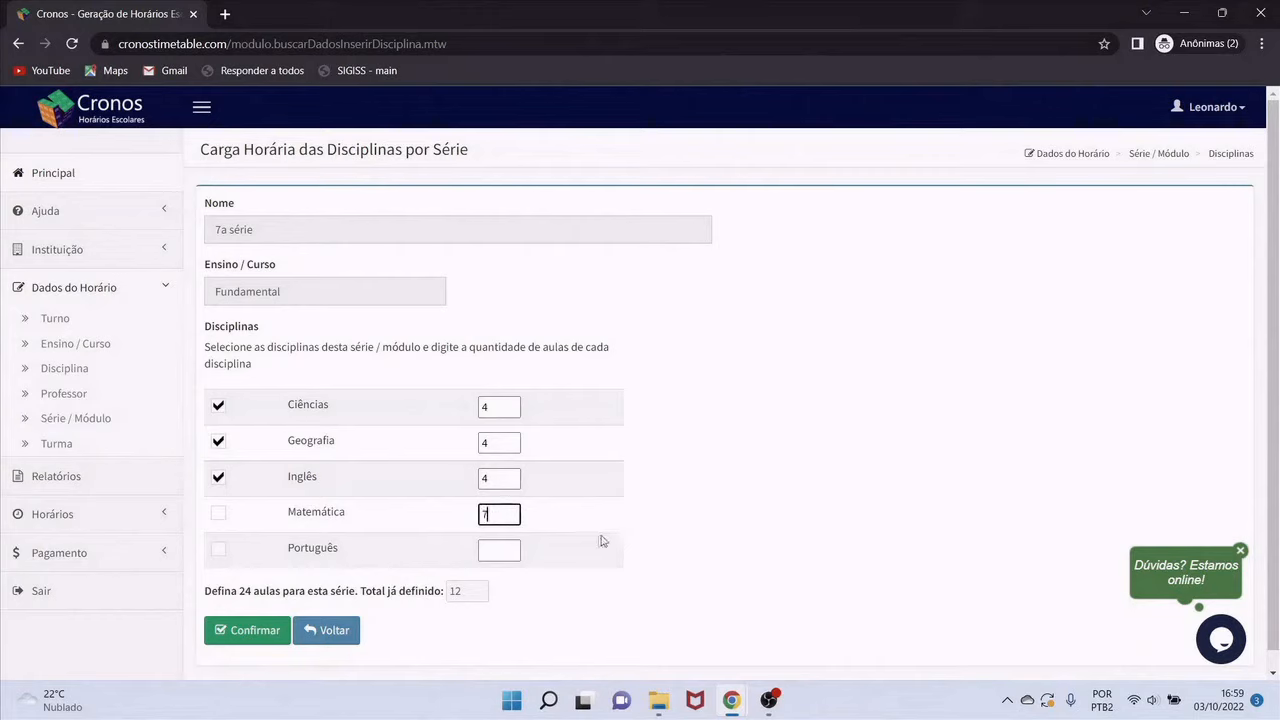
key(Tab)
click(494, 549)
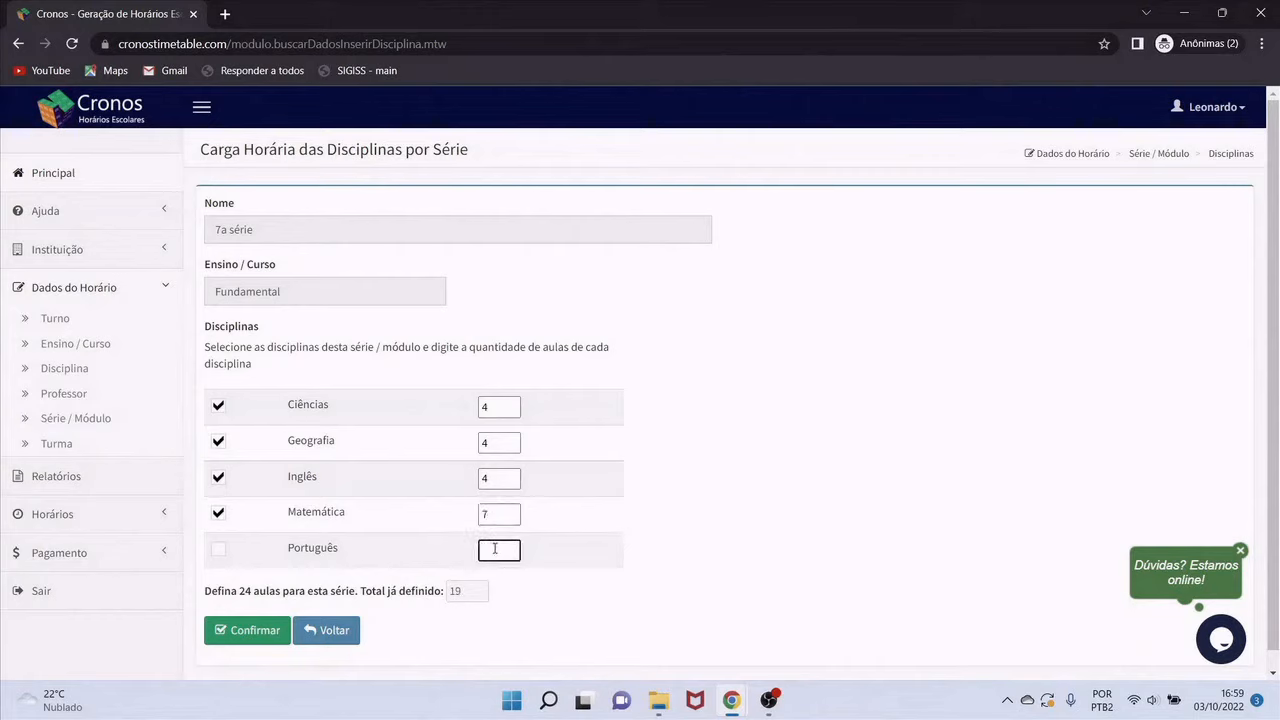
text(6)
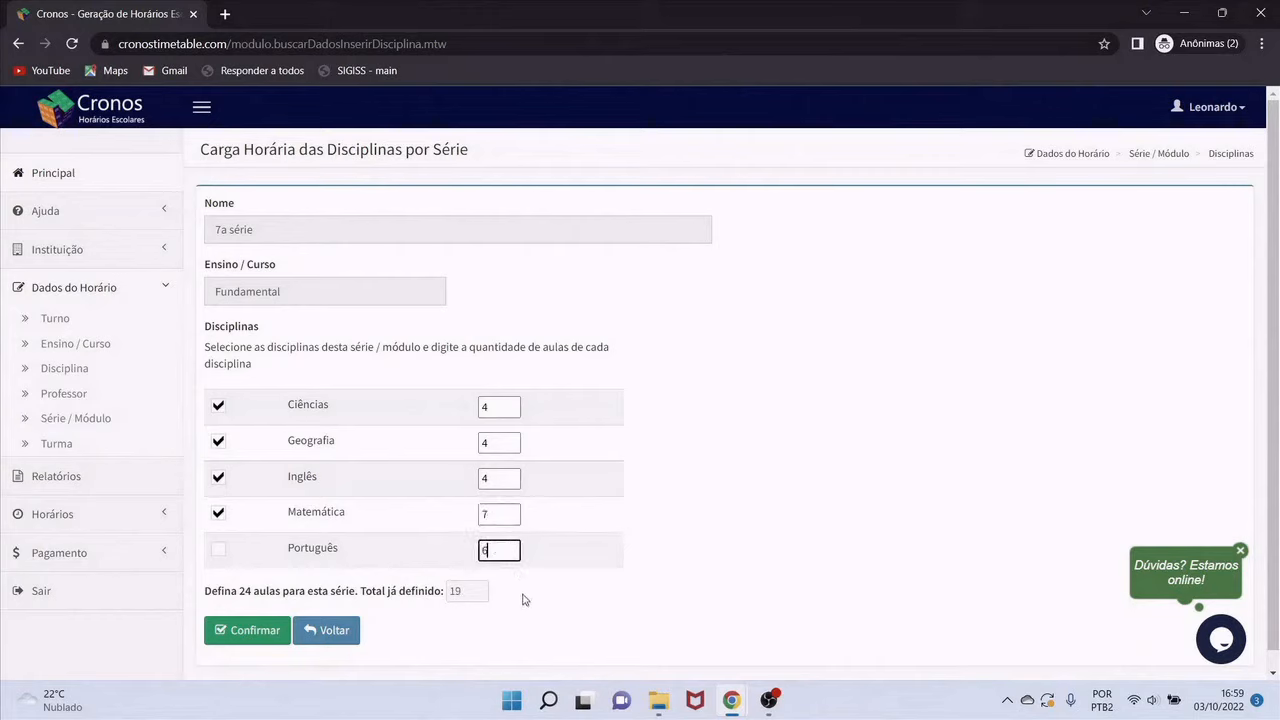
Submit the 25-lesson load, which is rejected for not totalling 24, and go back
click(243, 640)
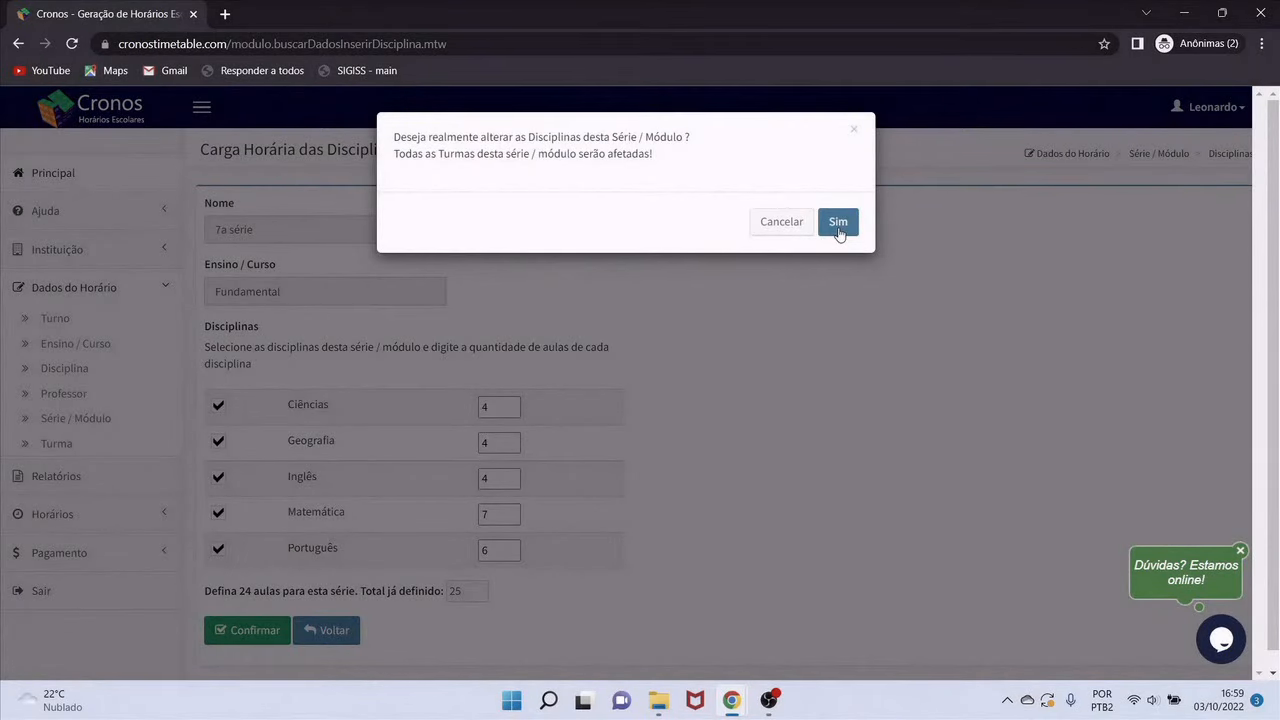
click(838, 228)
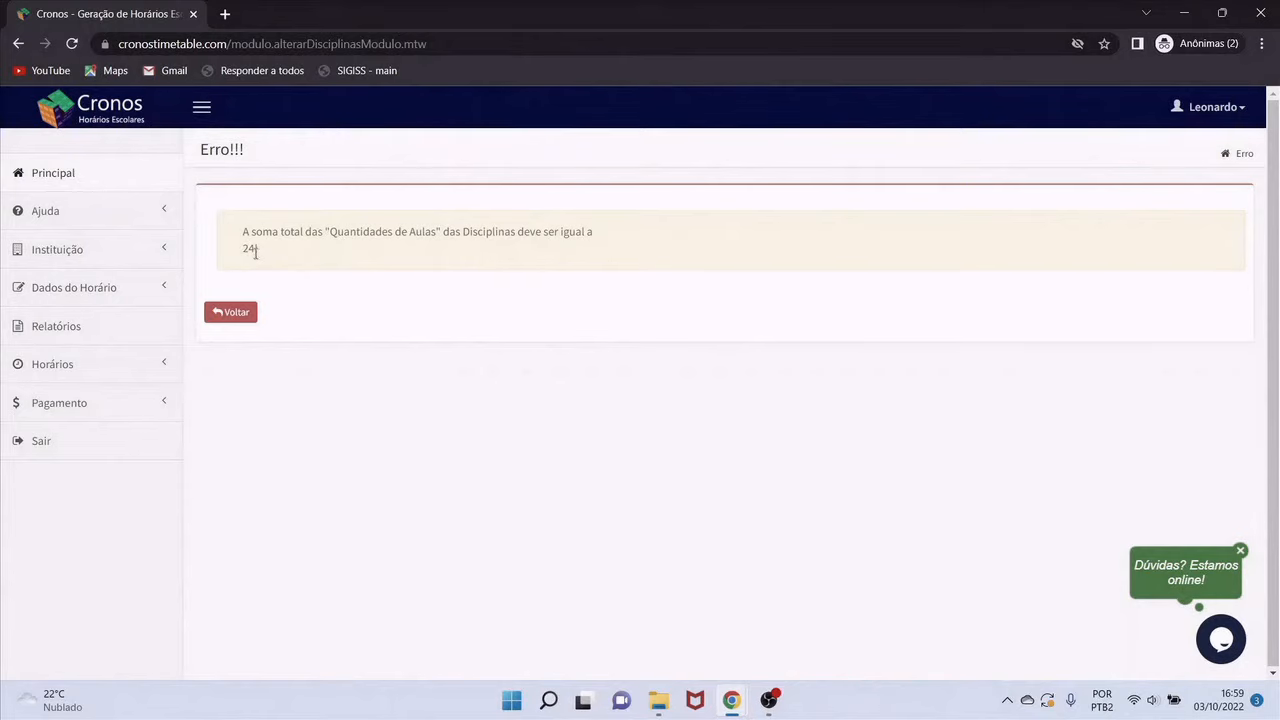
click(233, 315)
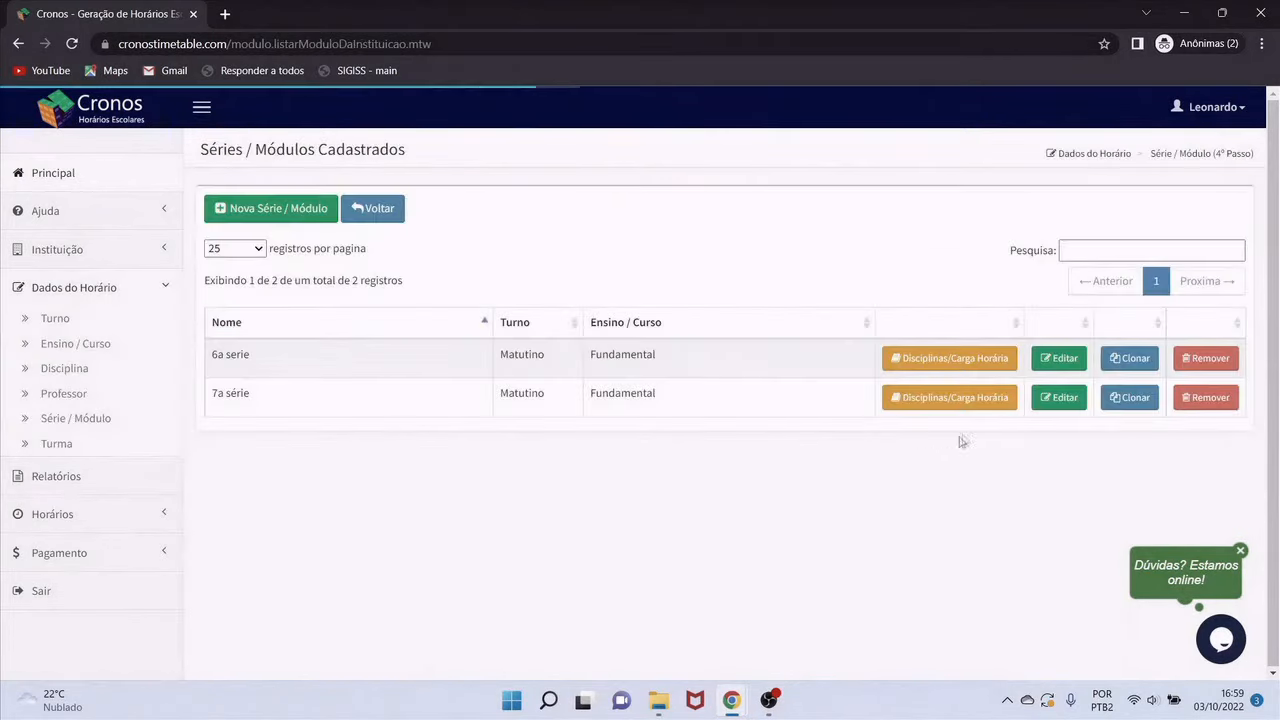
Re-enter 7a série lessons with Inglês 3 and Matemática 7, totalling 24
click(976, 405)
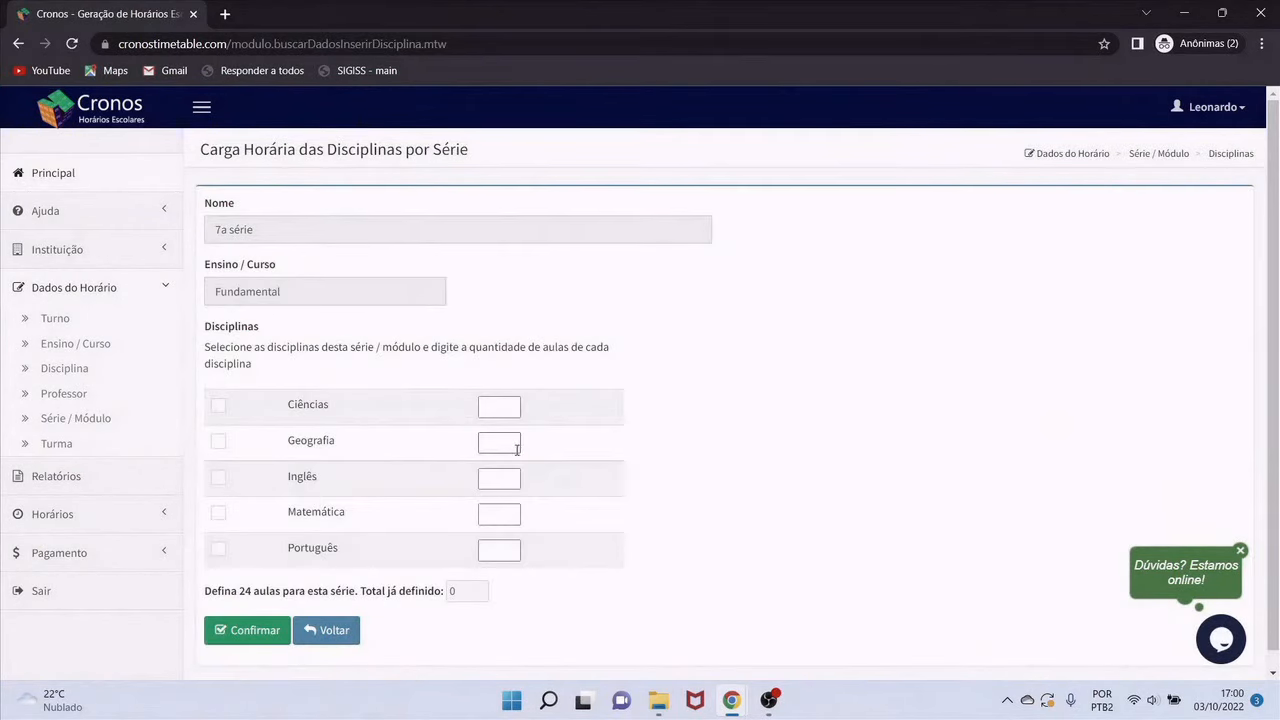
click(510, 406)
key(Tab)
key(Tab)
text(4)
key(Tab)
key(Tab)
text(3)
key(Tab)
key(Tab)
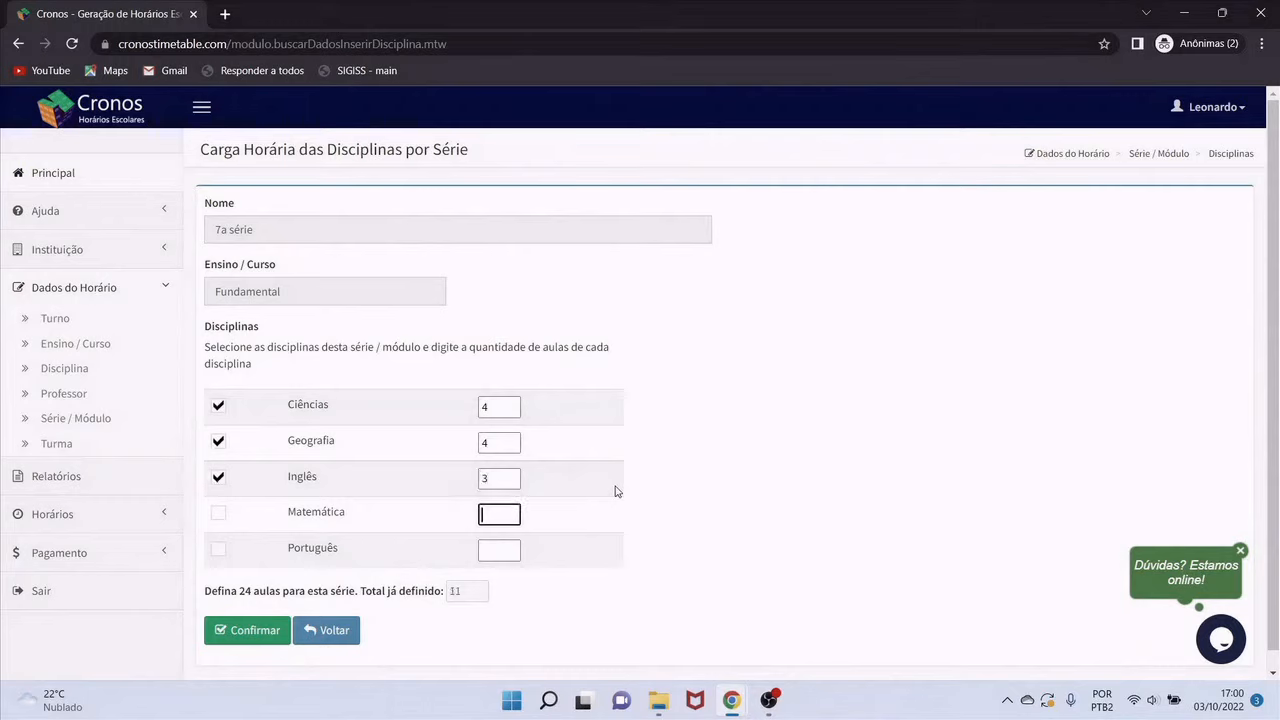
text(7)
key(Tab)
key(Tab)
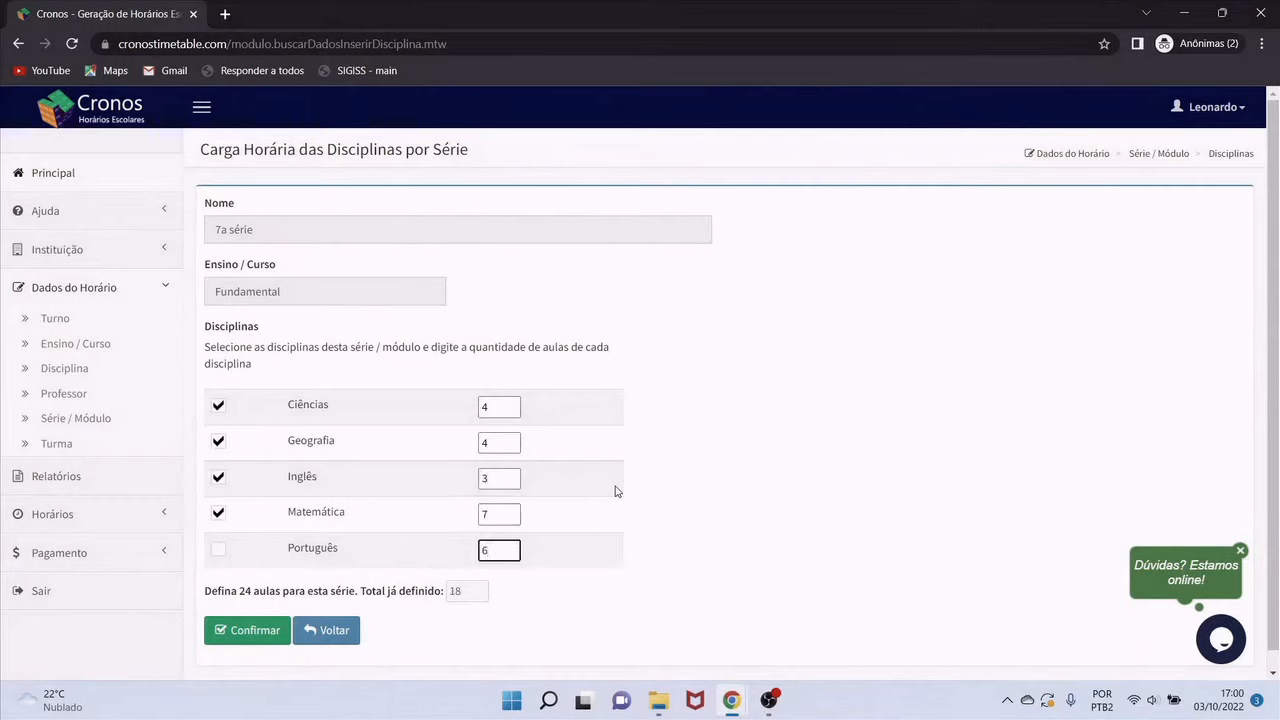
key(Tab)
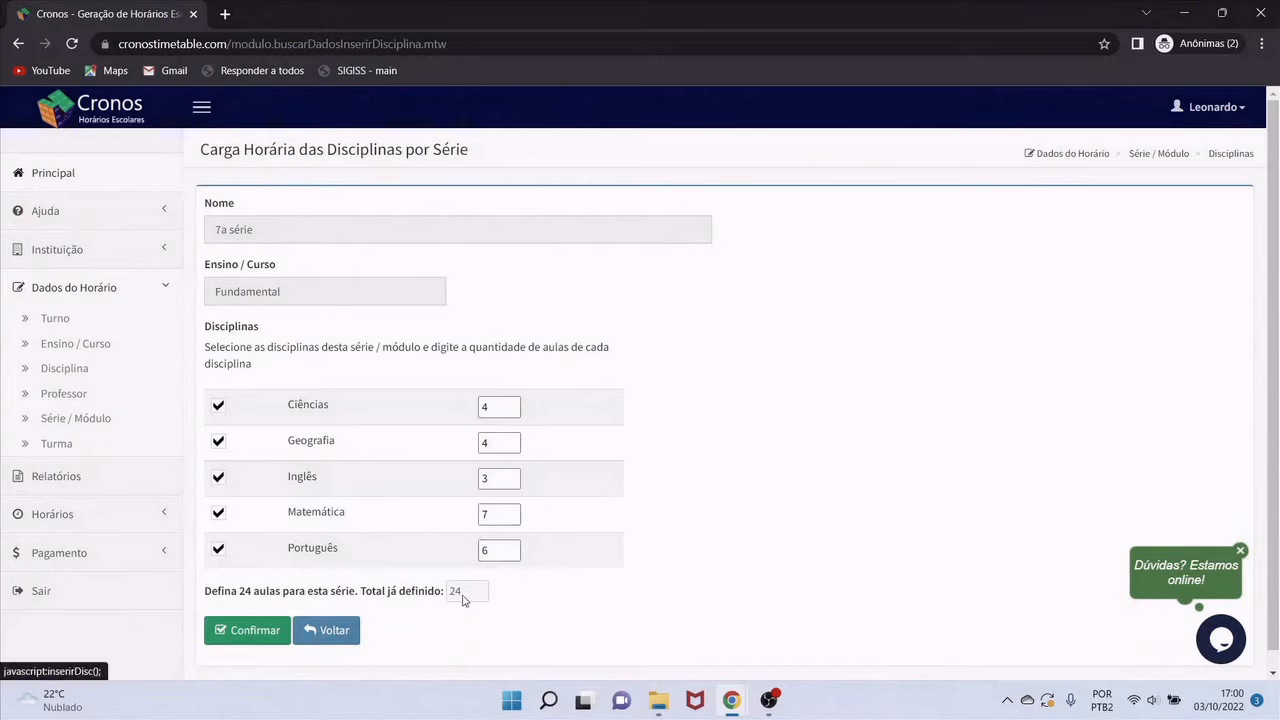
Confirm saving the corrected 7a série lessons and return to the welcome page
click(270, 634)
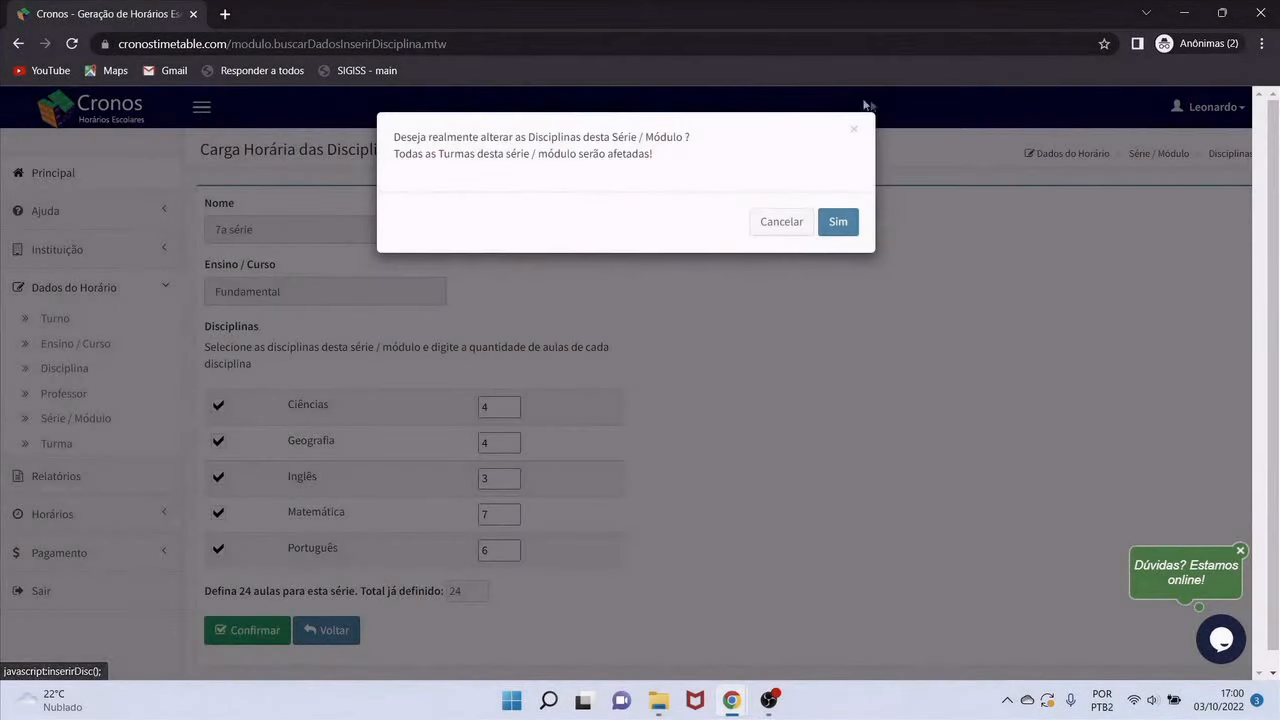
click(840, 222)
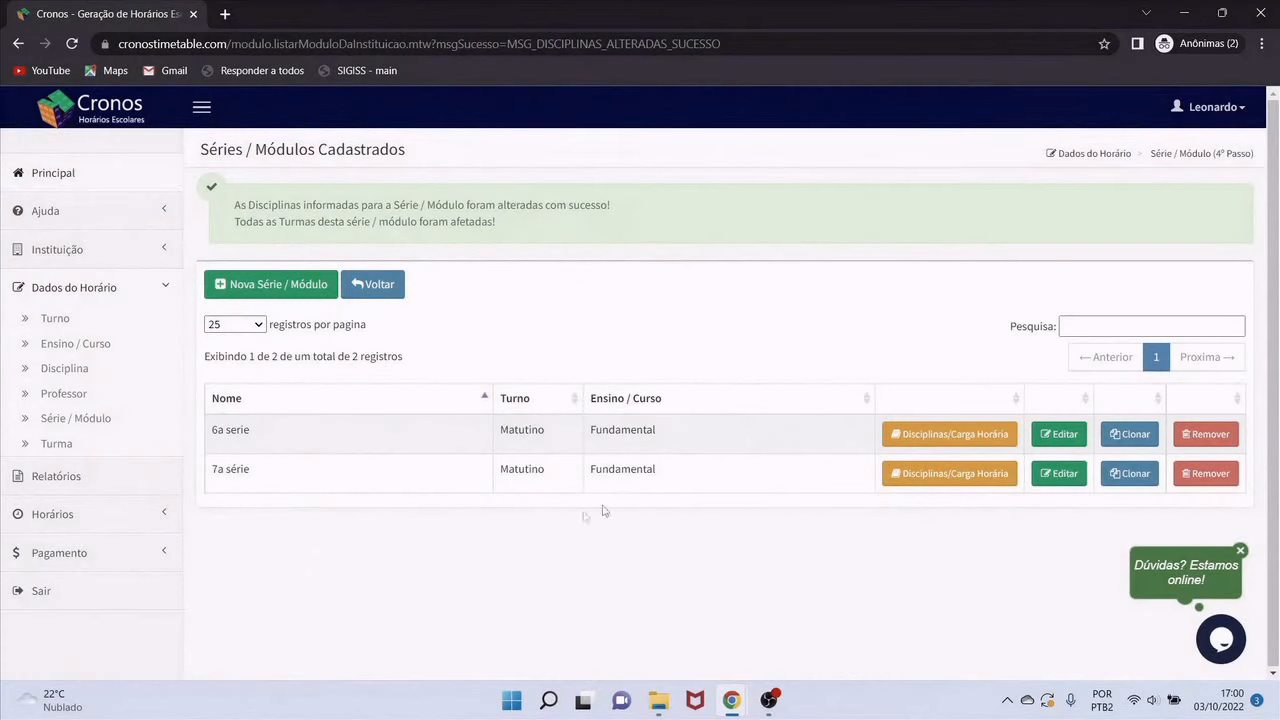
click(383, 287)
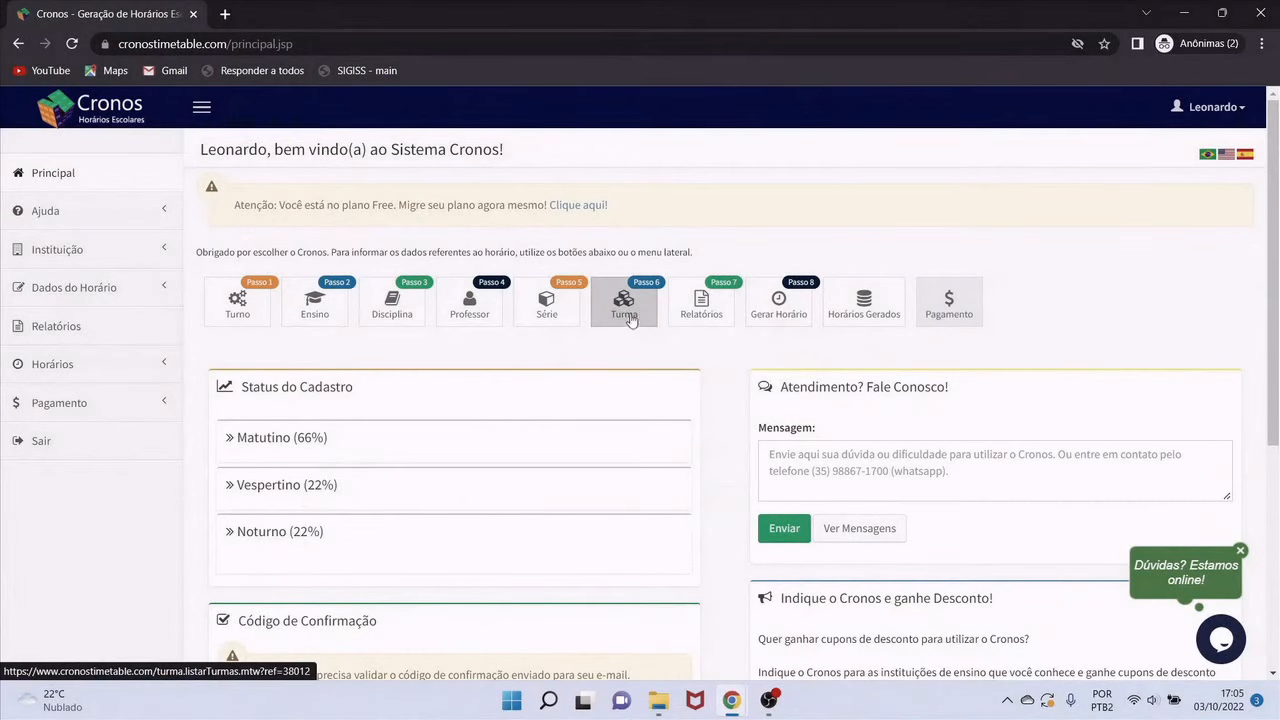
Register class '6o ano A' under Fundamental, 6a serie (Matutino)
click(628, 313)
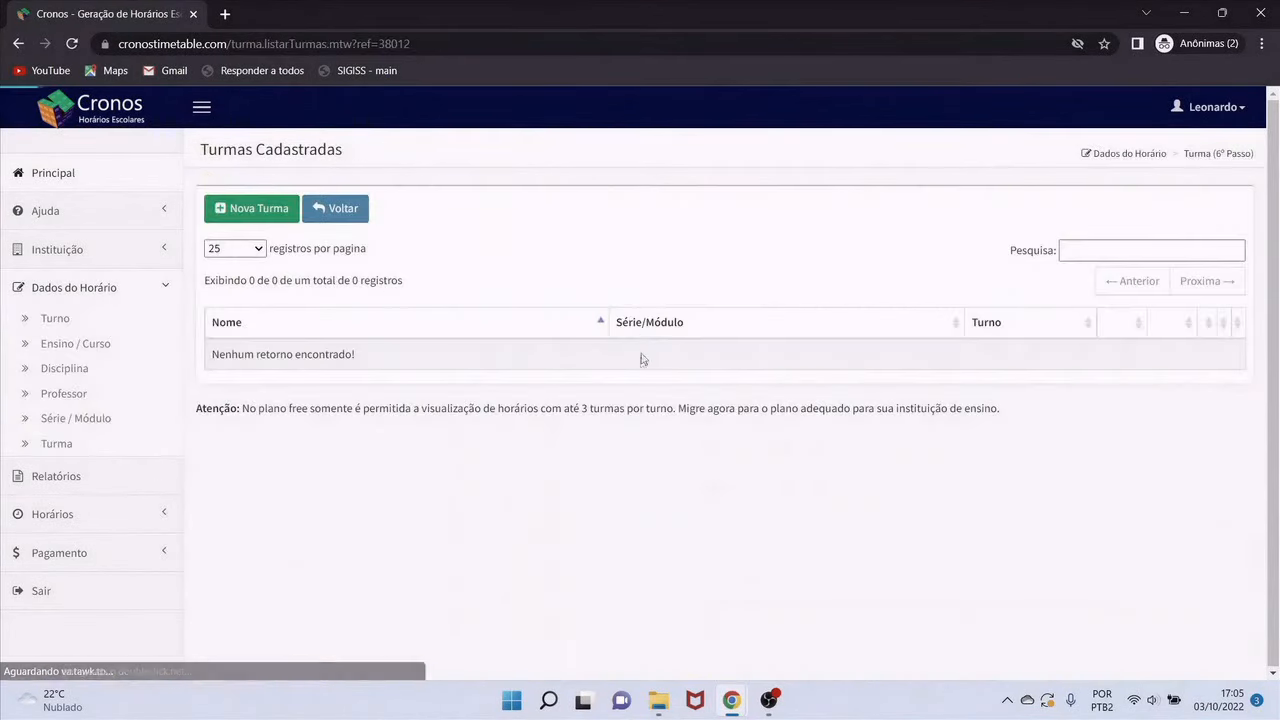
click(256, 208)
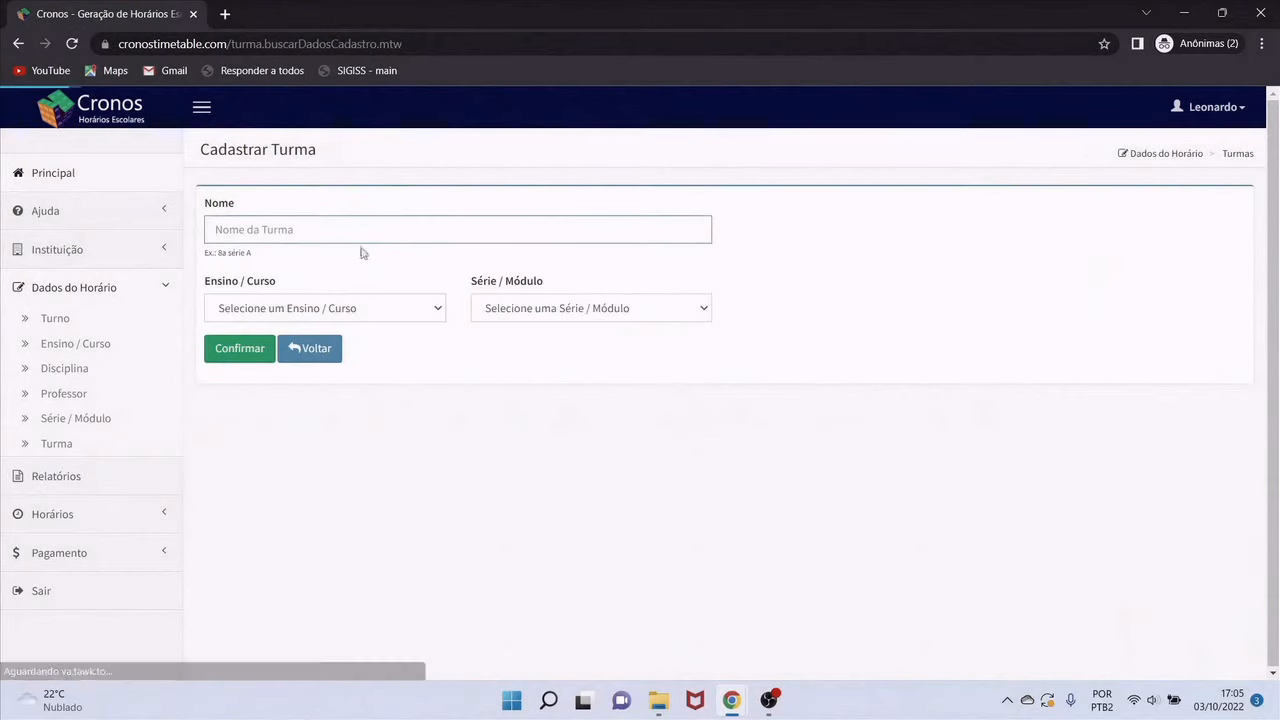
text(6o a)
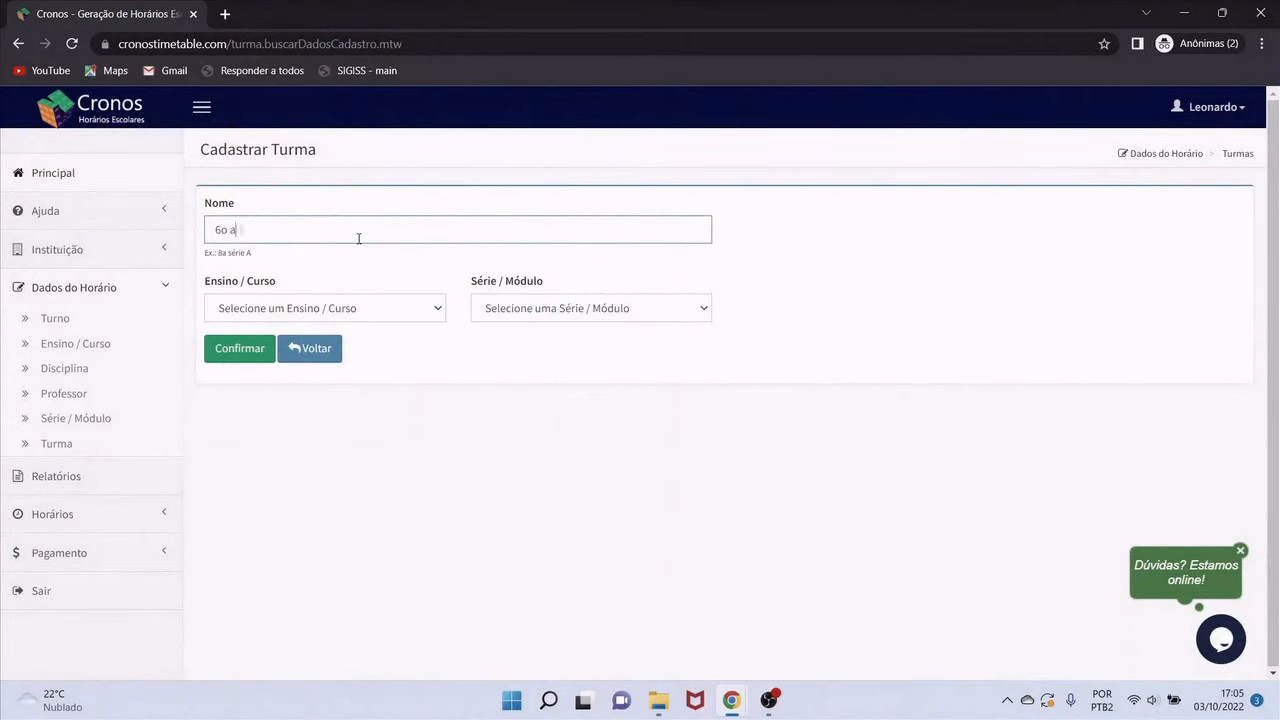
text(no A)
click(363, 309)
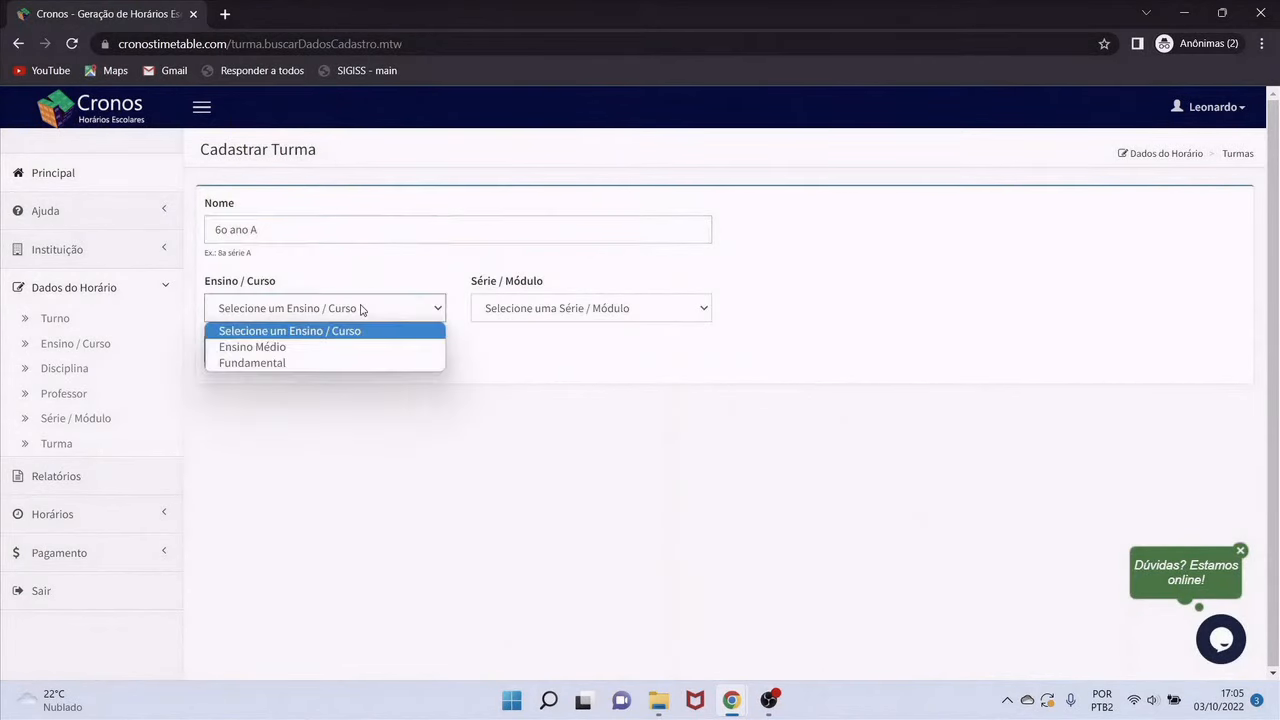
click(267, 364)
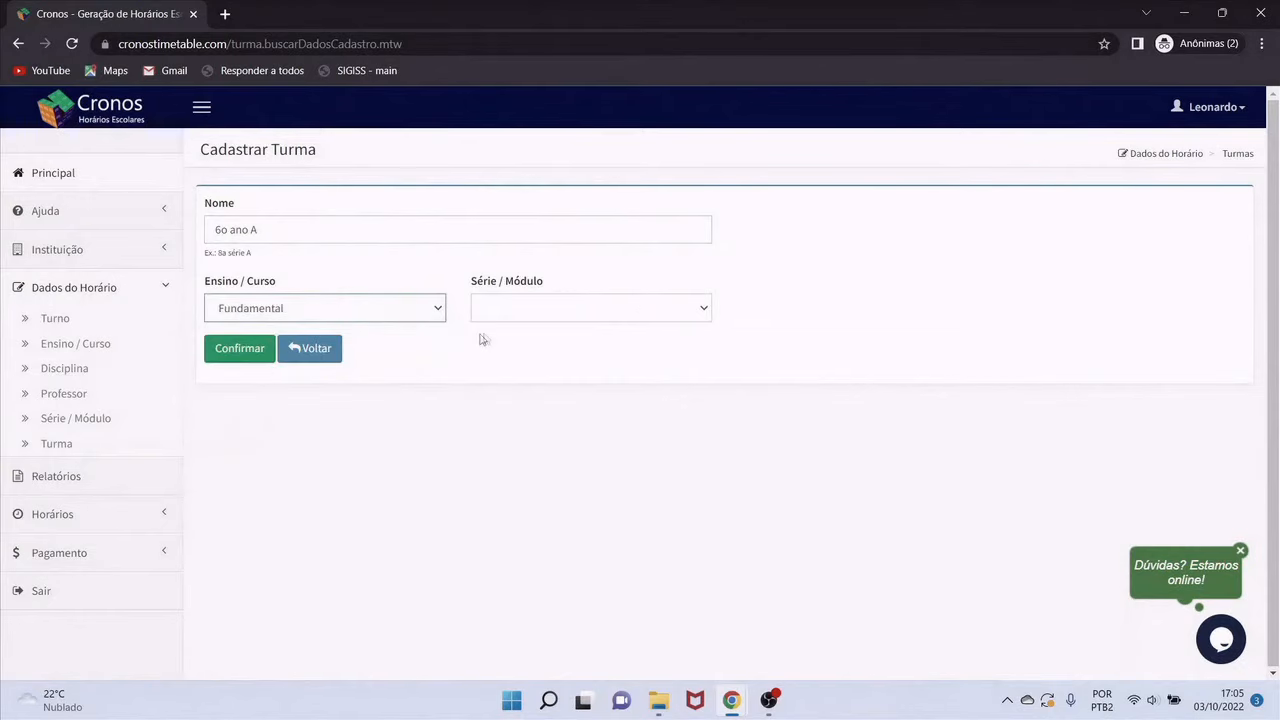
click(541, 312)
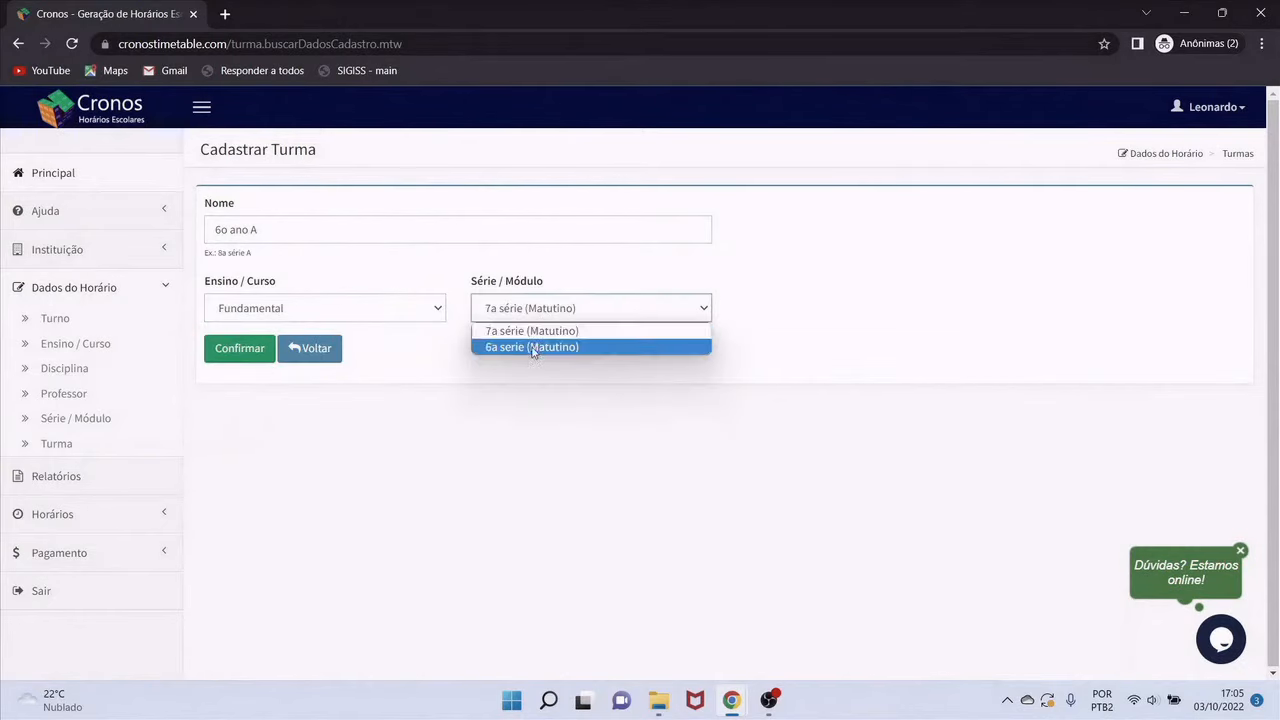
click(533, 350)
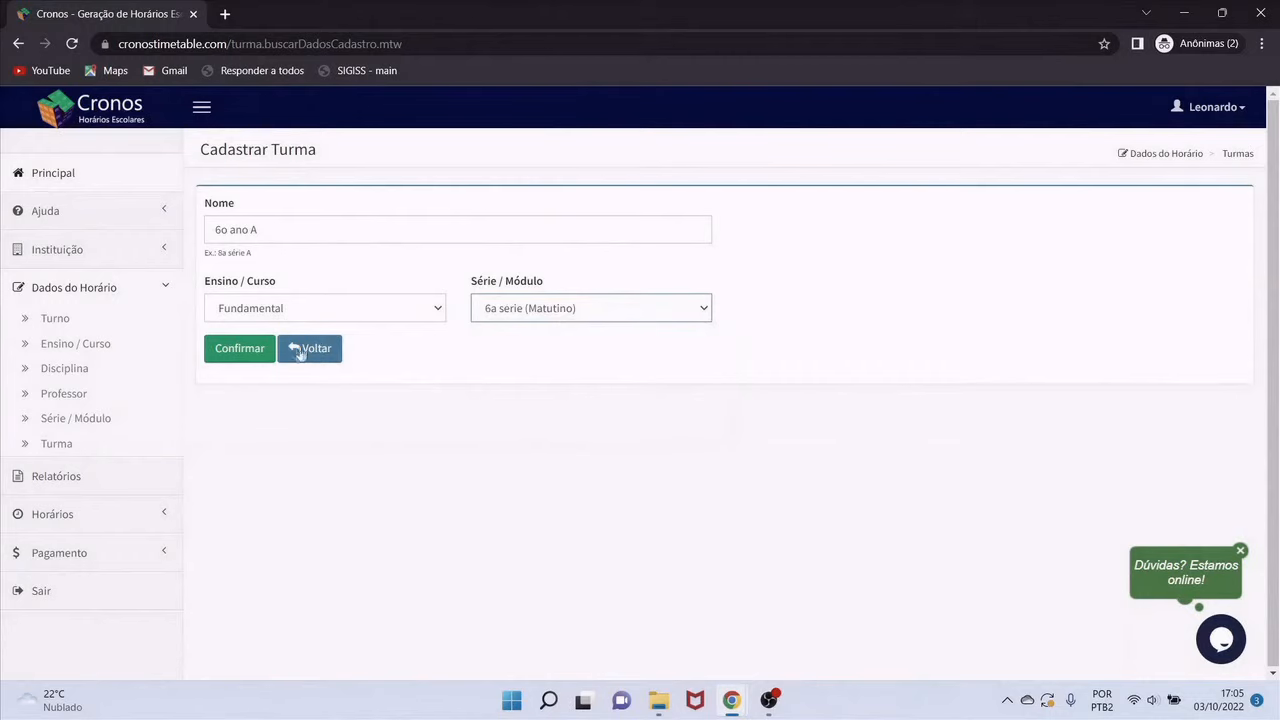
click(241, 357)
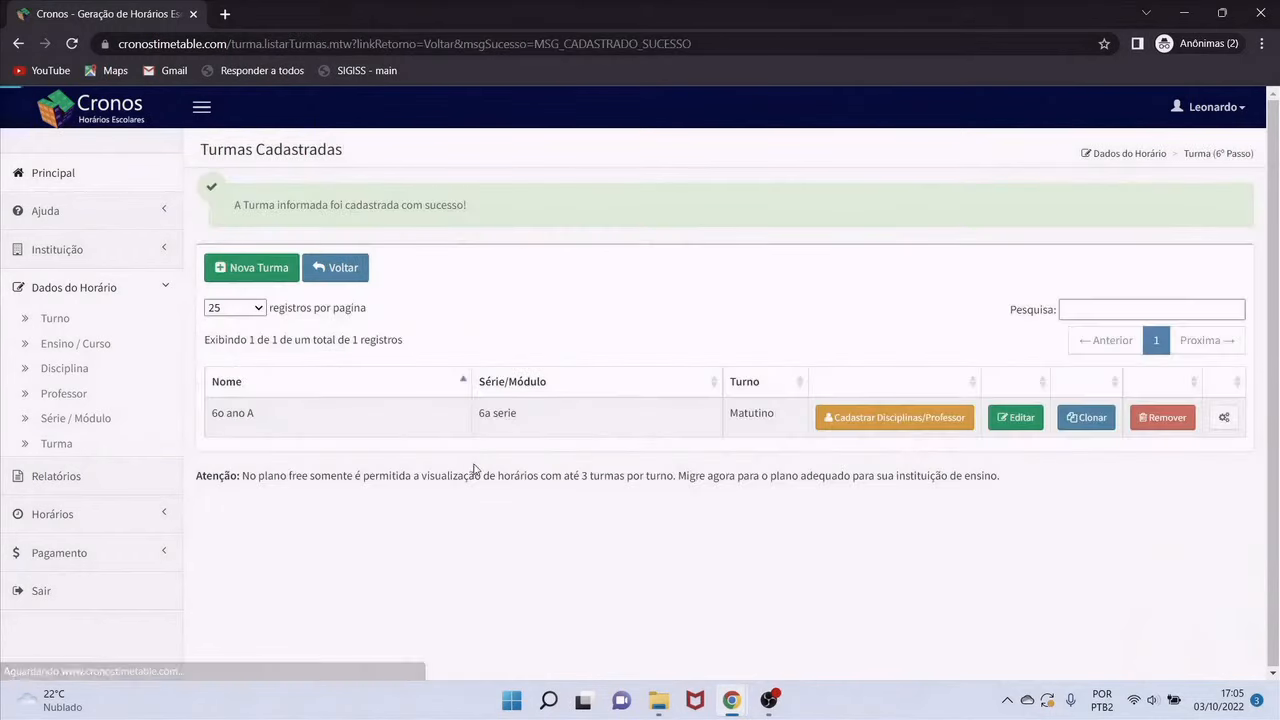
click(273, 277)
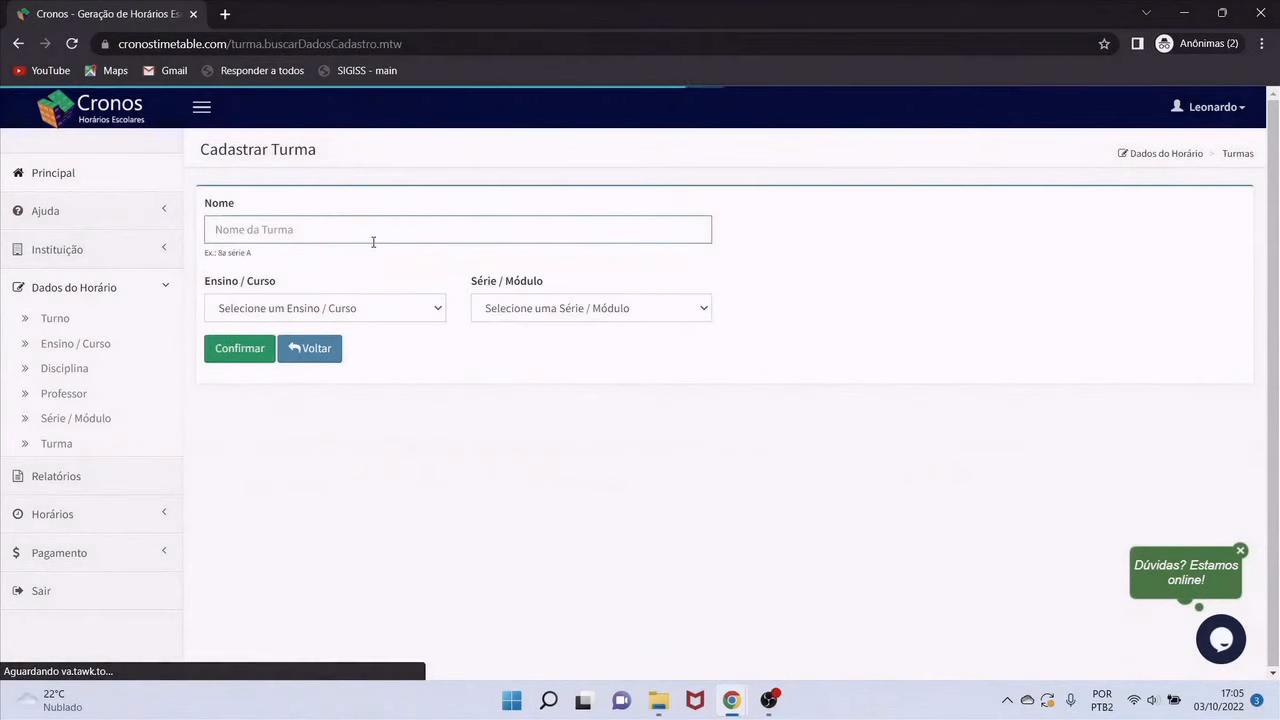
Add class '7o ano A' as Fundamental, 7a série (Matutino), then open 6o ano A's teacher assignments
text(7o ano A)
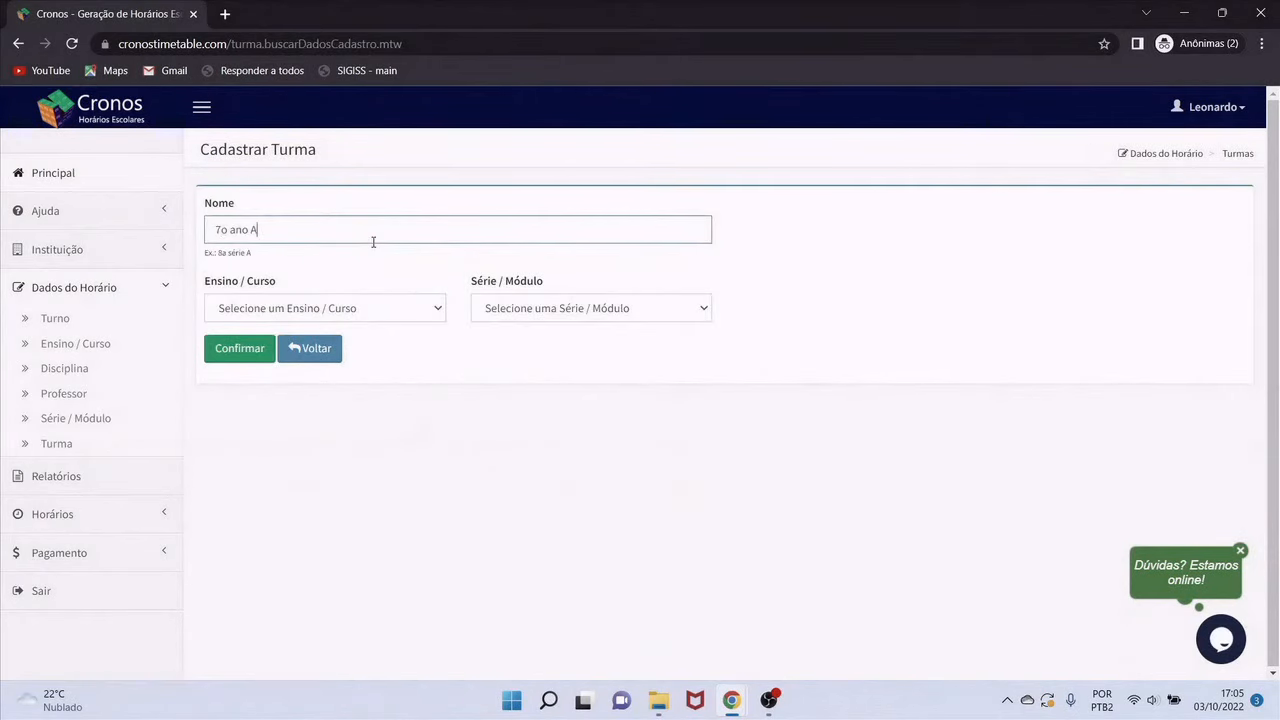
click(327, 310)
click(291, 361)
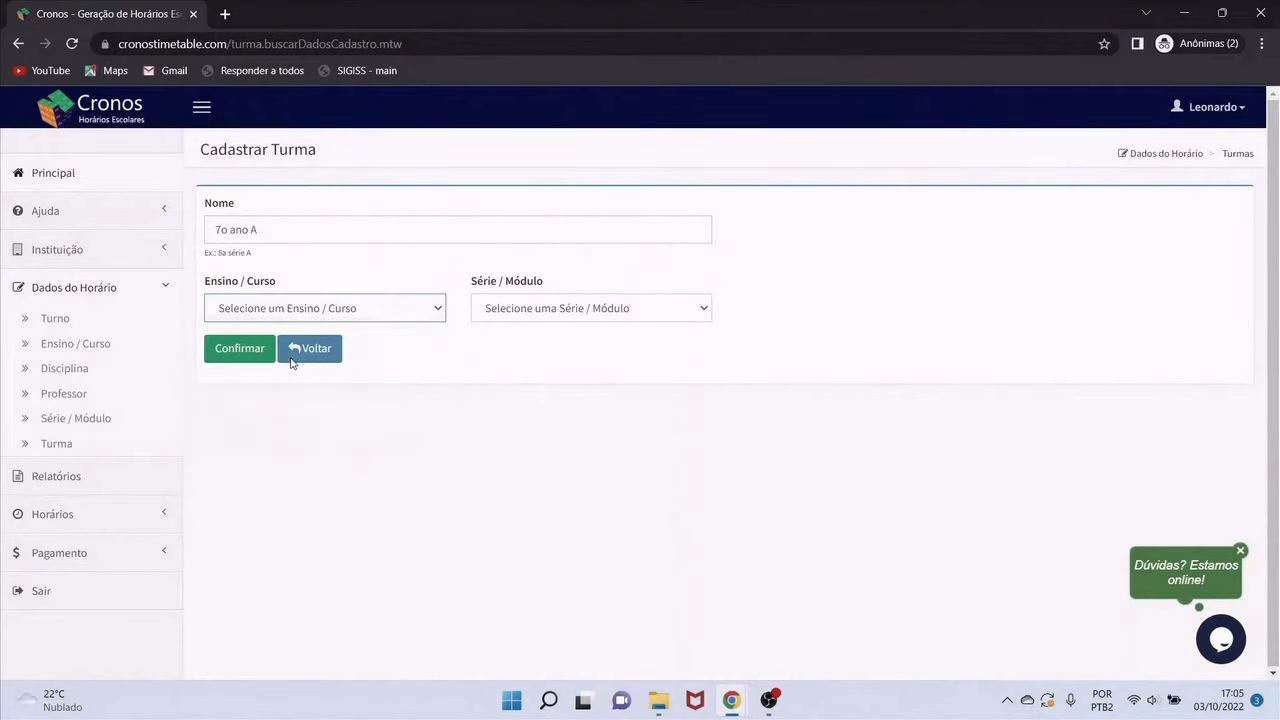
click(523, 316)
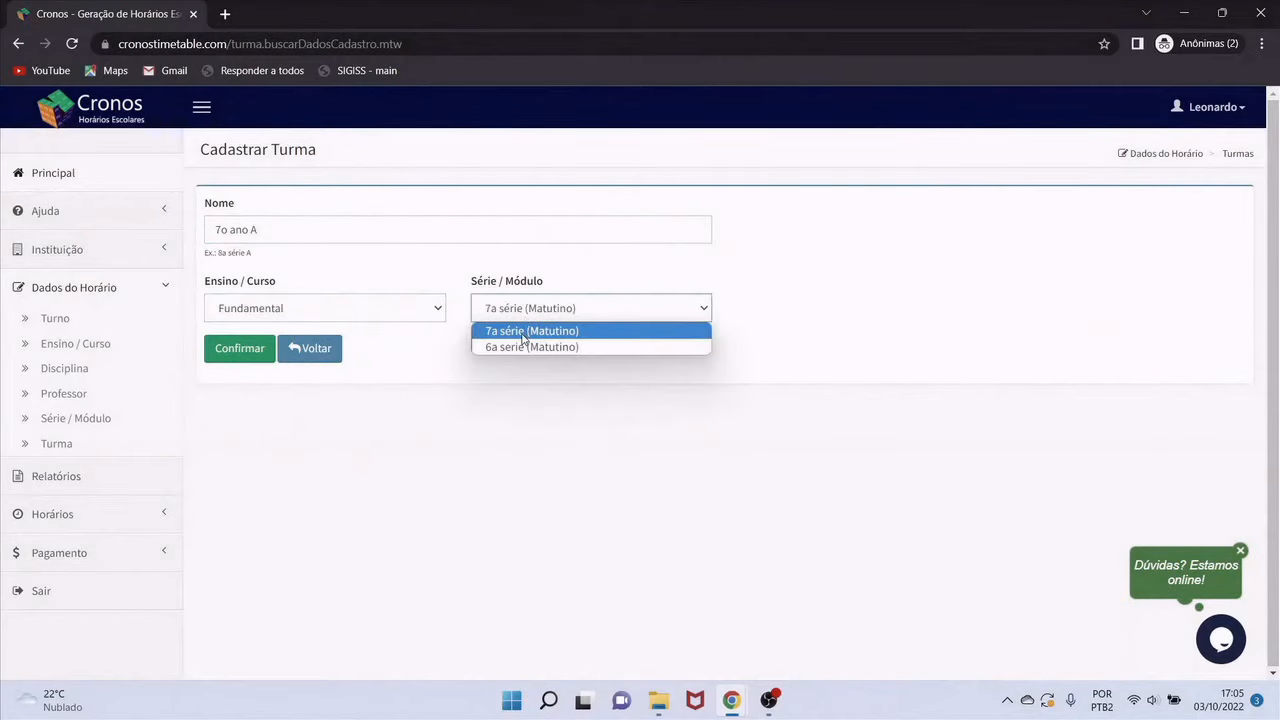
click(522, 339)
click(240, 350)
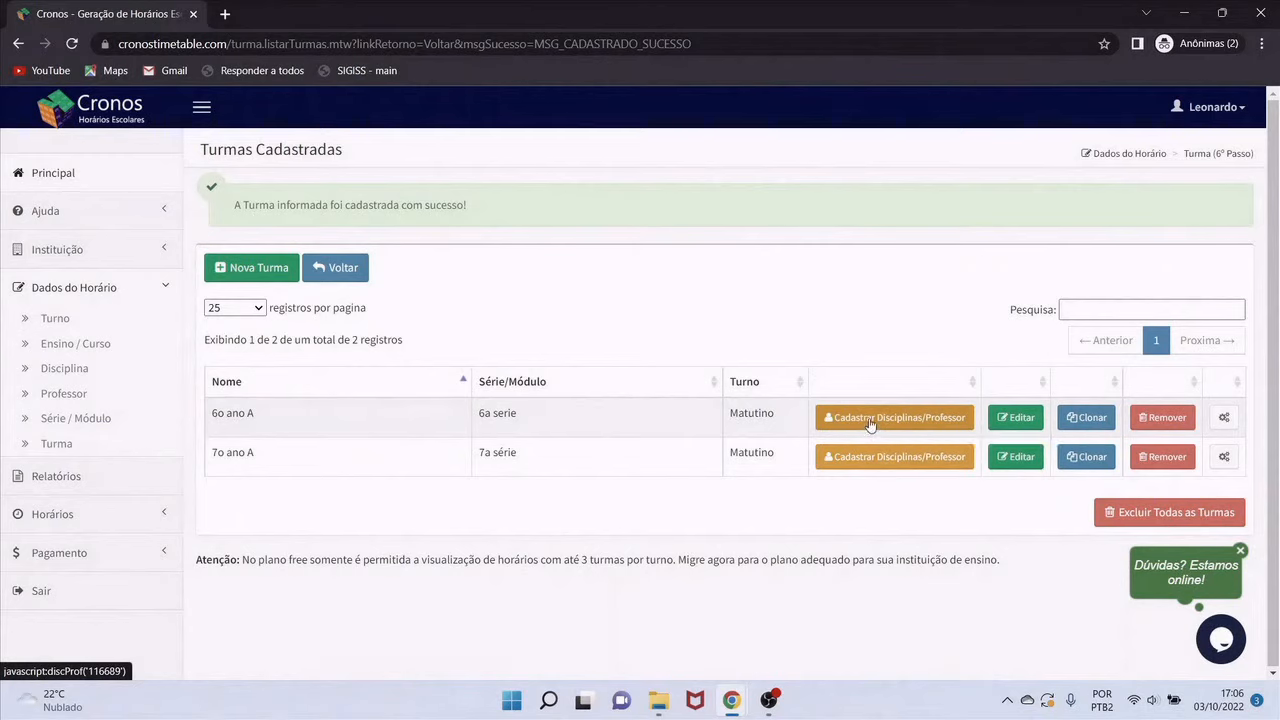
click(873, 428)
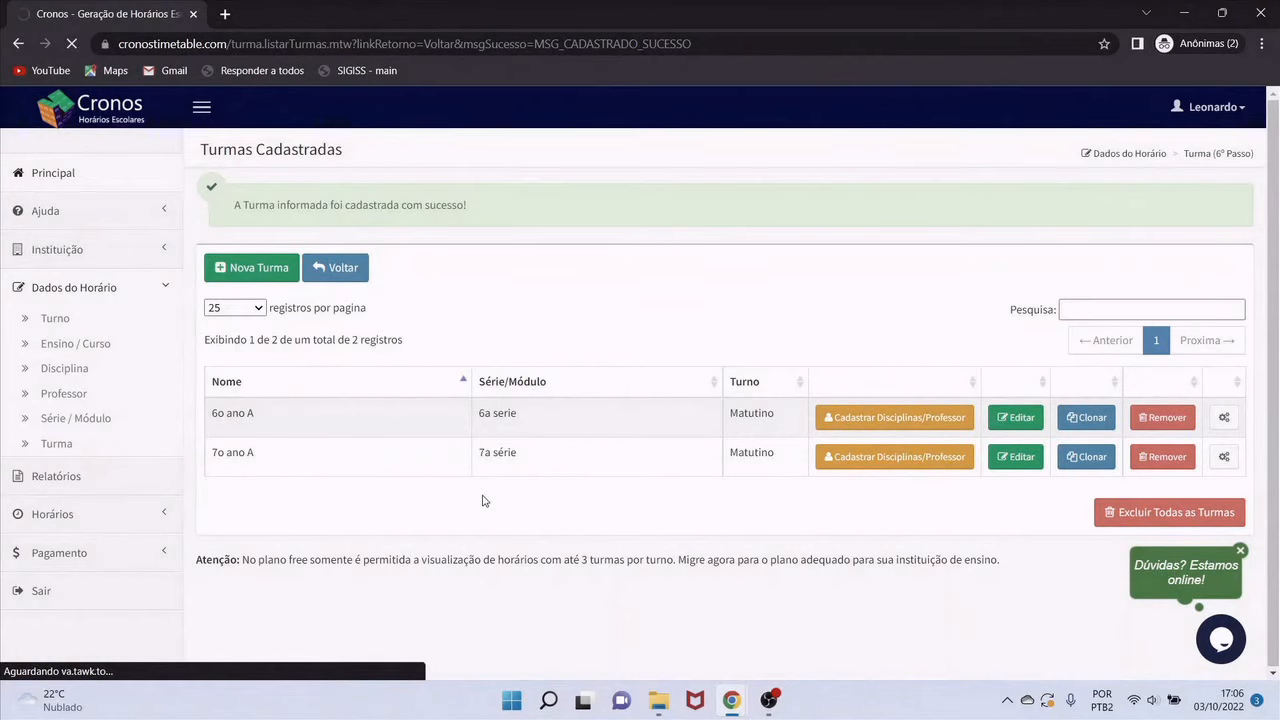
click(647, 400)
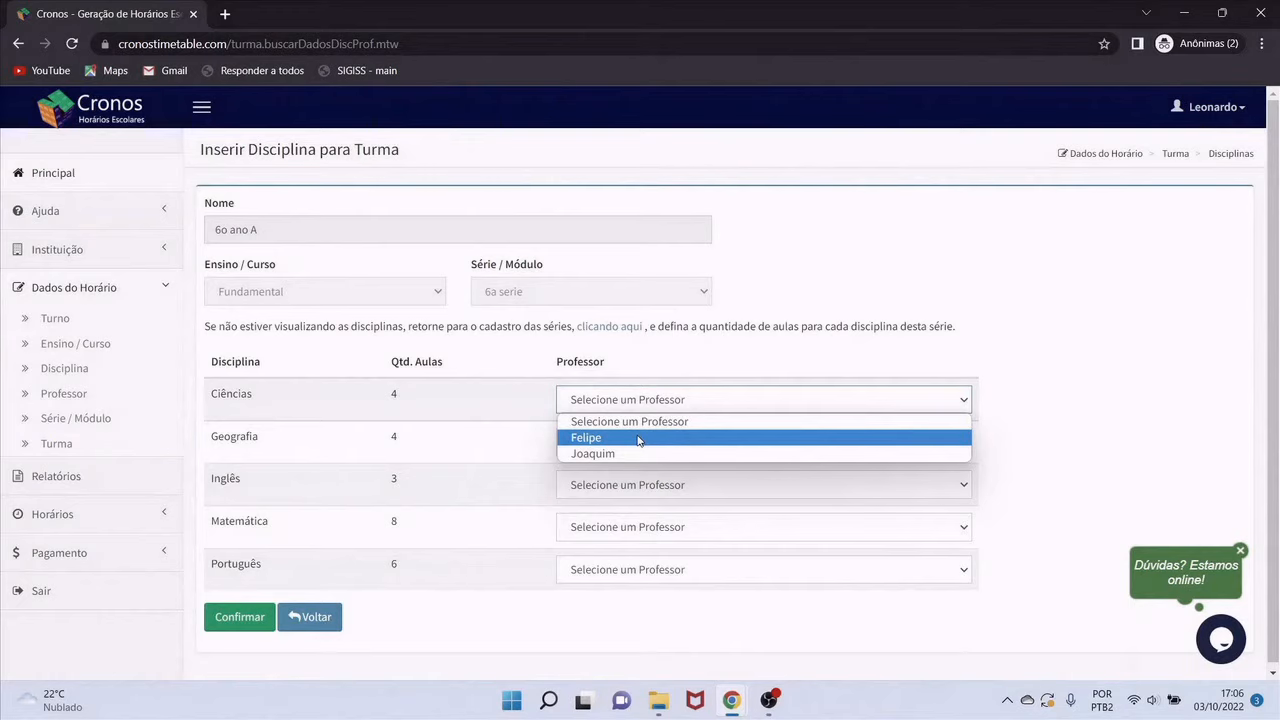
Pick teachers for 6o ano A's Ciências, Geografia, Inglês, Matemática and Português, and save
click(638, 440)
click(638, 448)
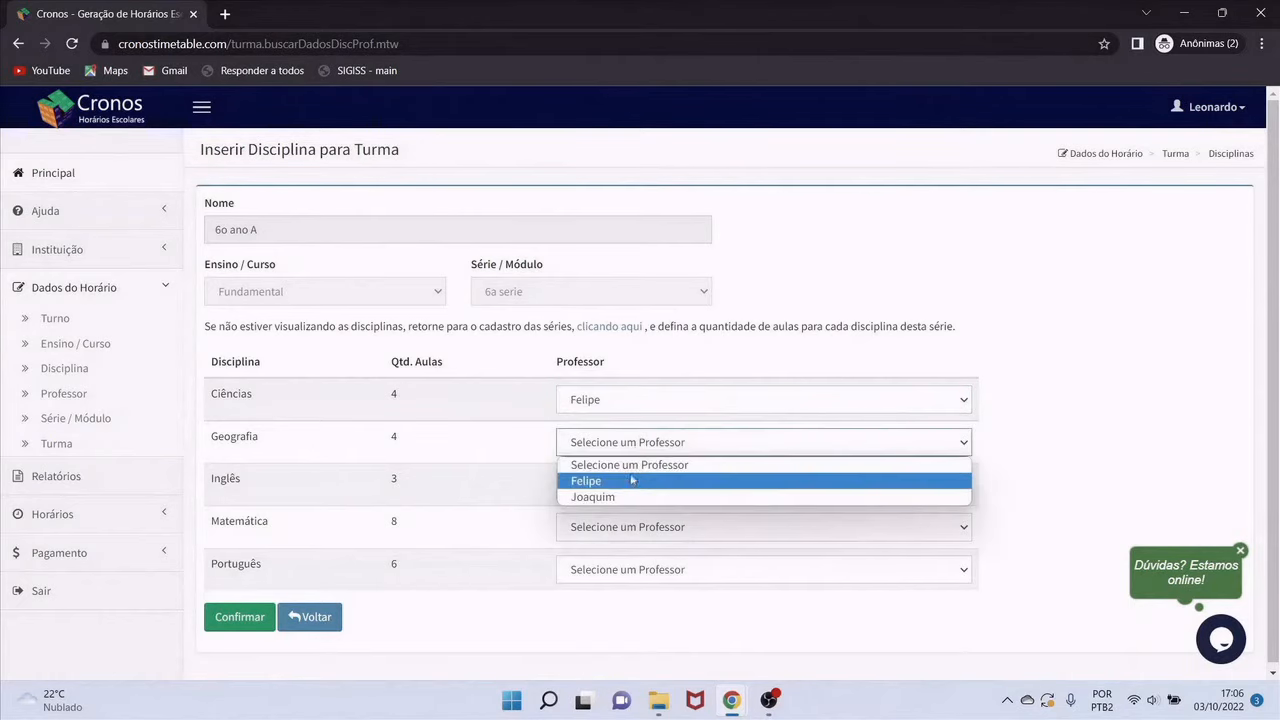
click(621, 497)
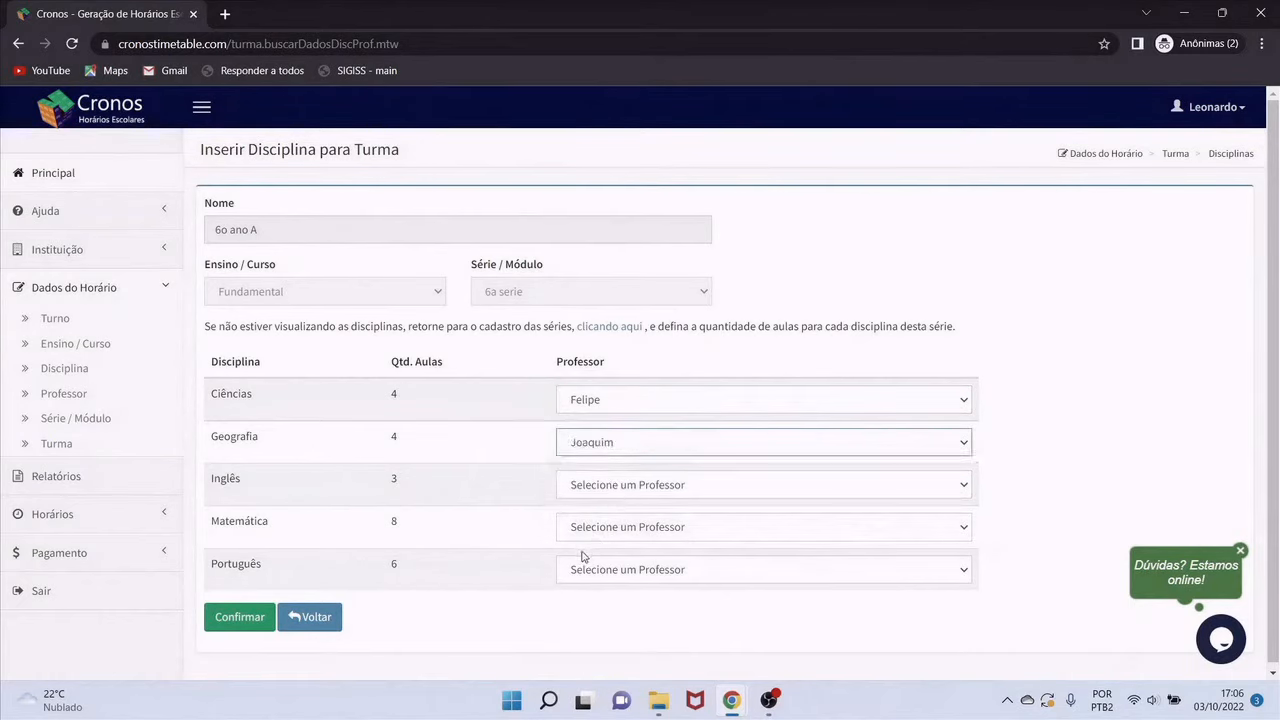
click(630, 490)
click(607, 524)
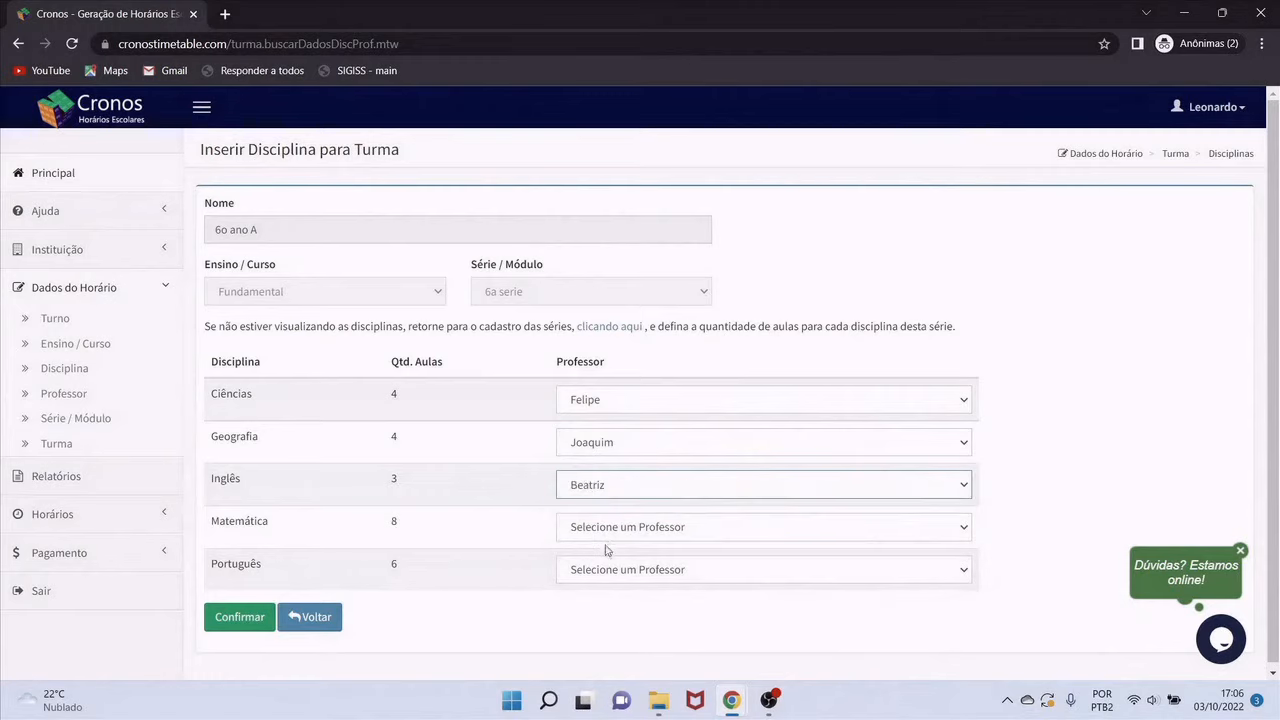
click(617, 535)
click(606, 567)
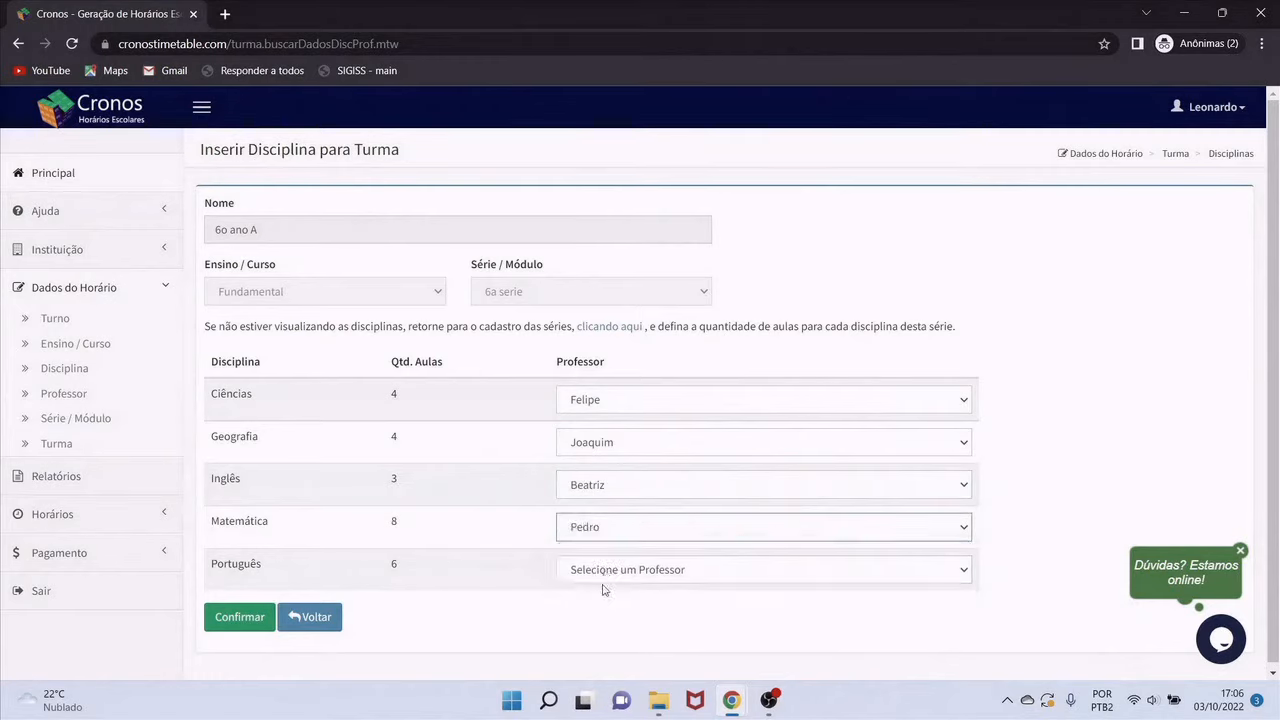
click(626, 576)
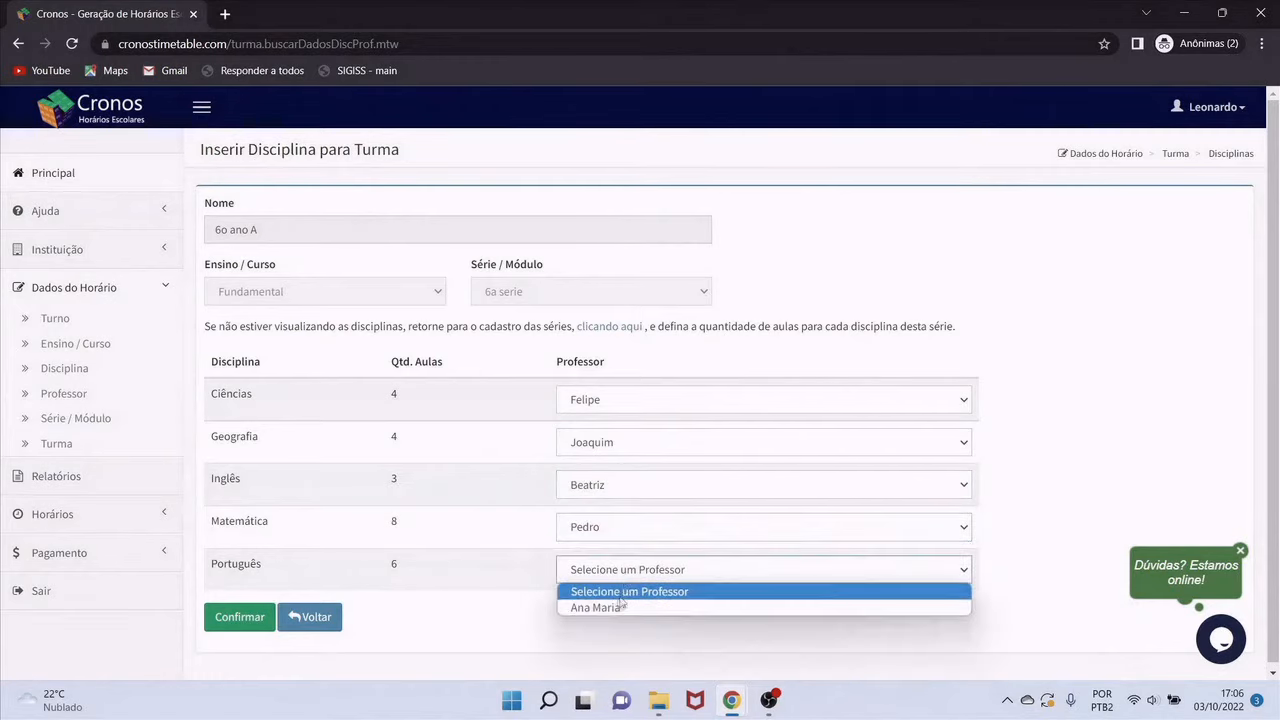
click(612, 609)
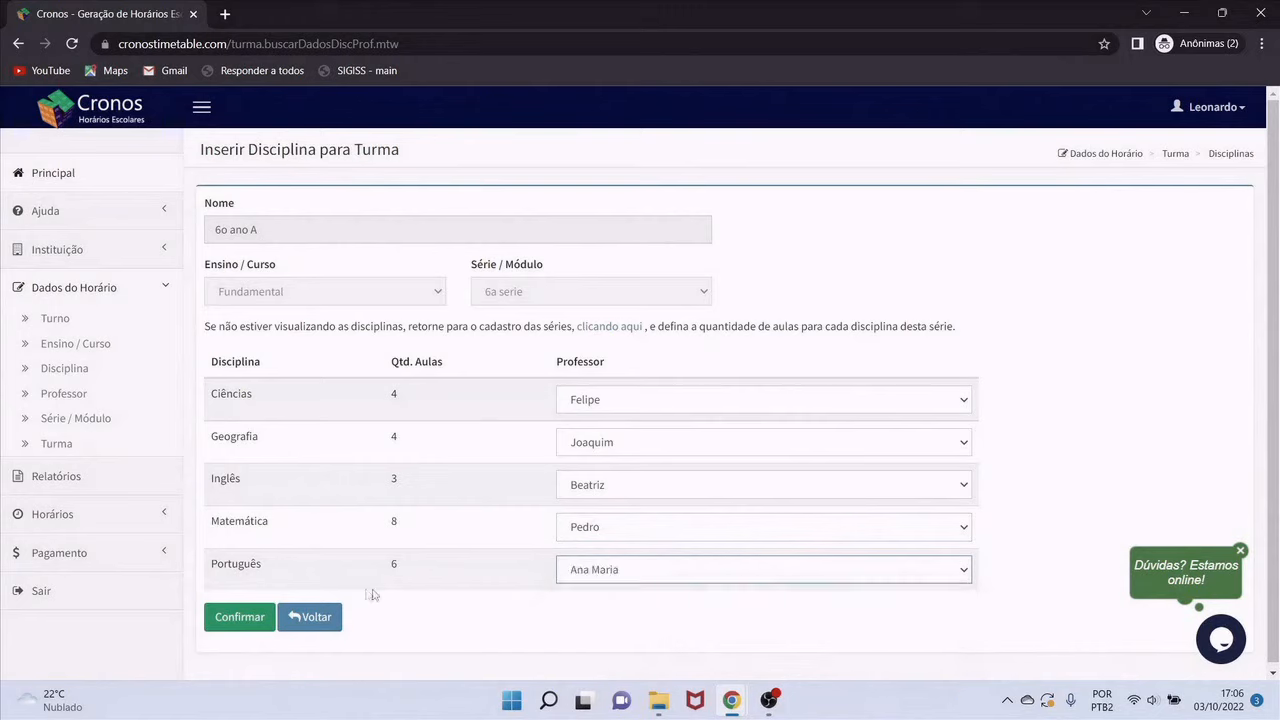
click(240, 617)
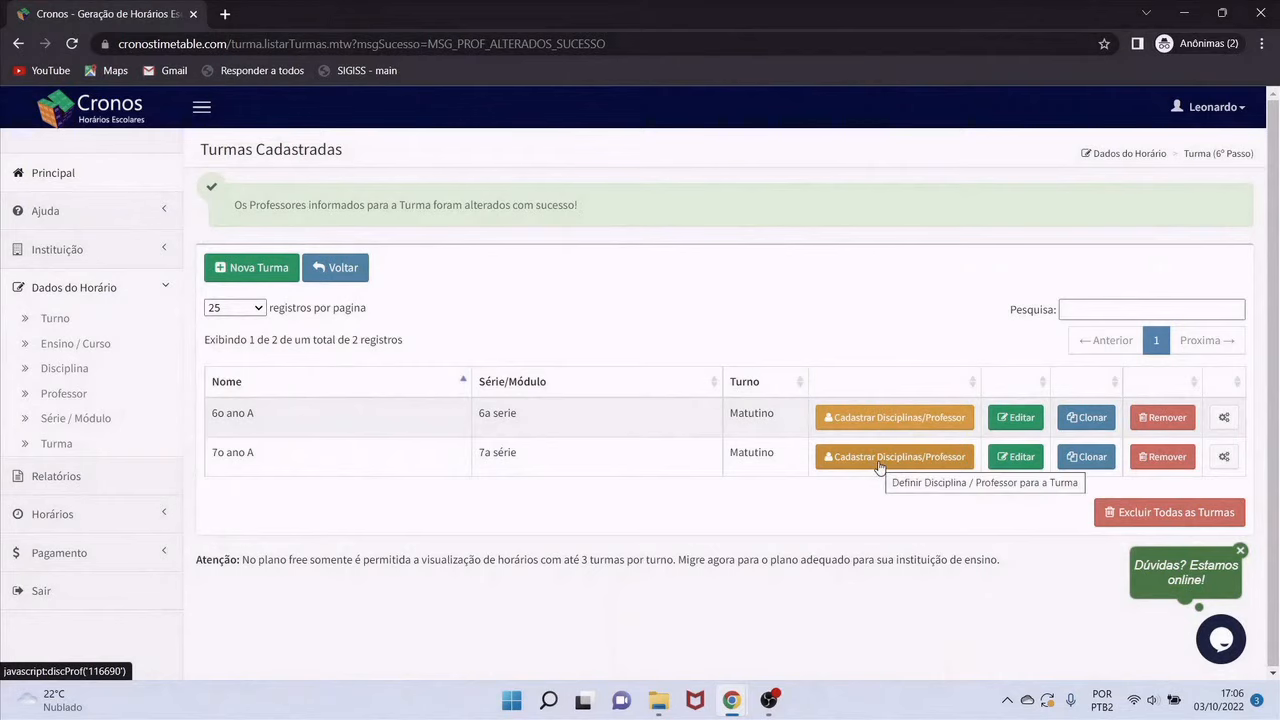
click(879, 461)
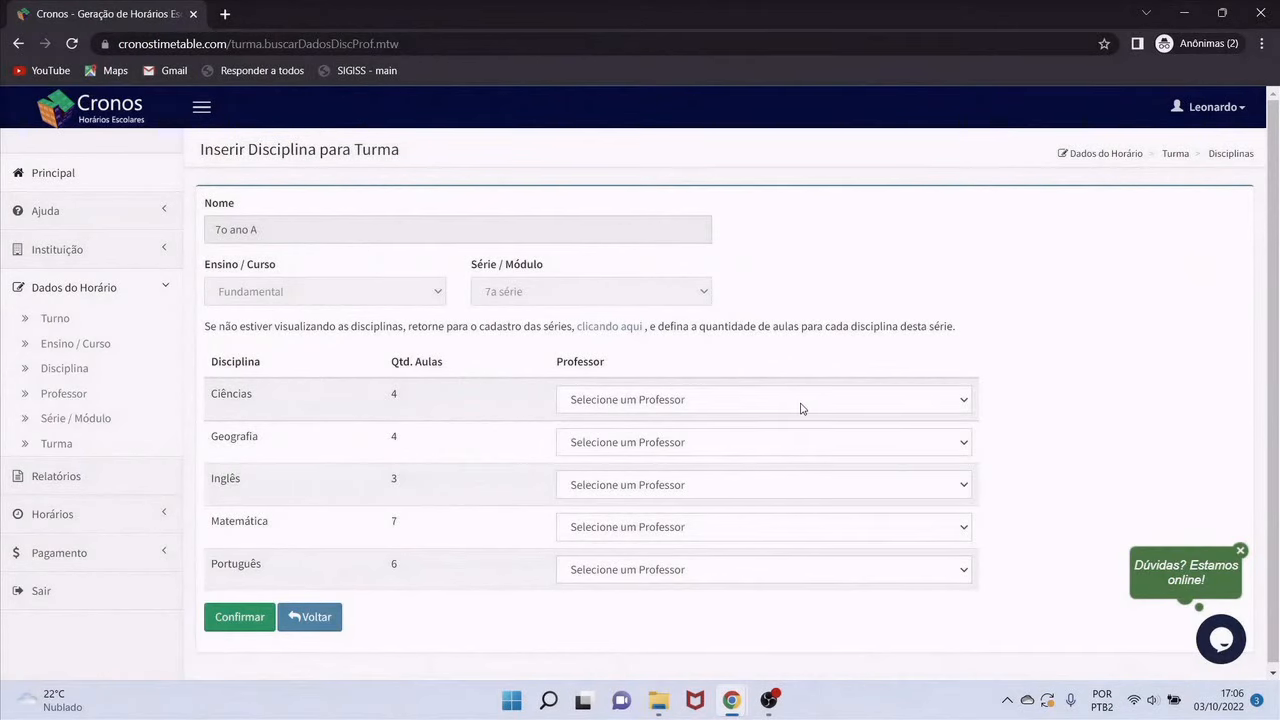
Pick teachers for 7o ano A's Ciências, Geografia, Inglês, Matemática and Português, save, and go back
click(801, 408)
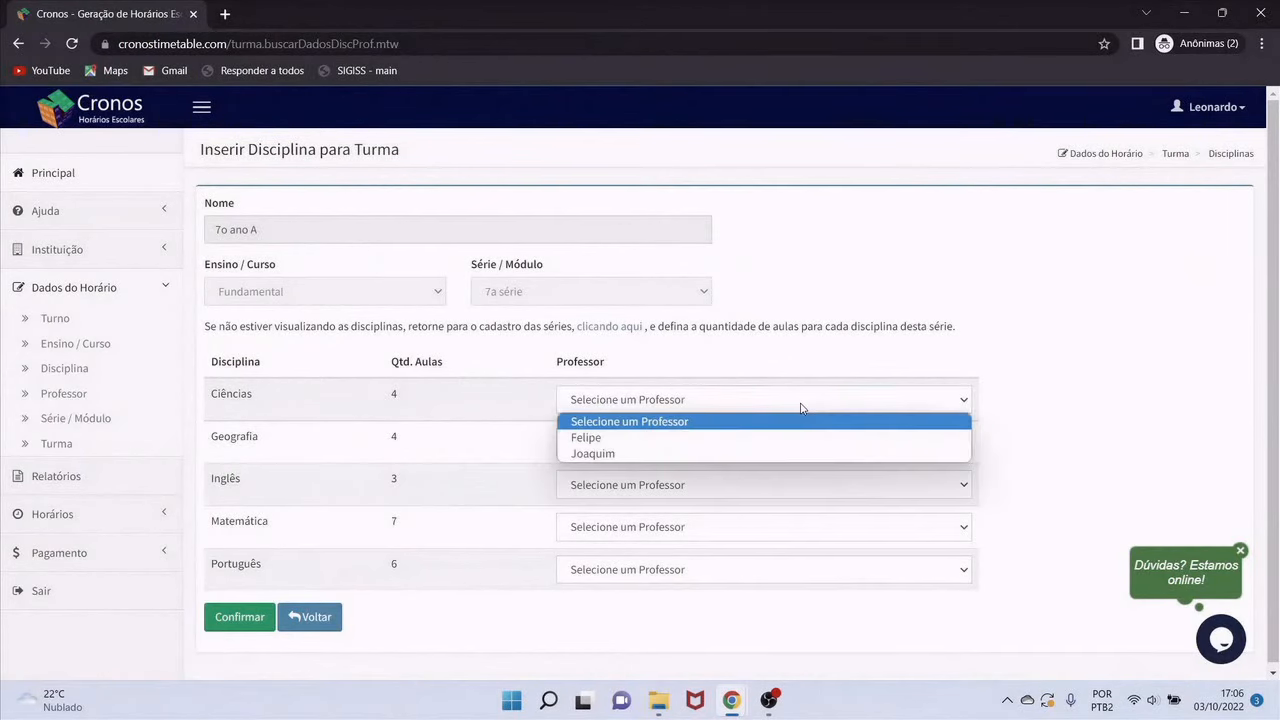
click(691, 455)
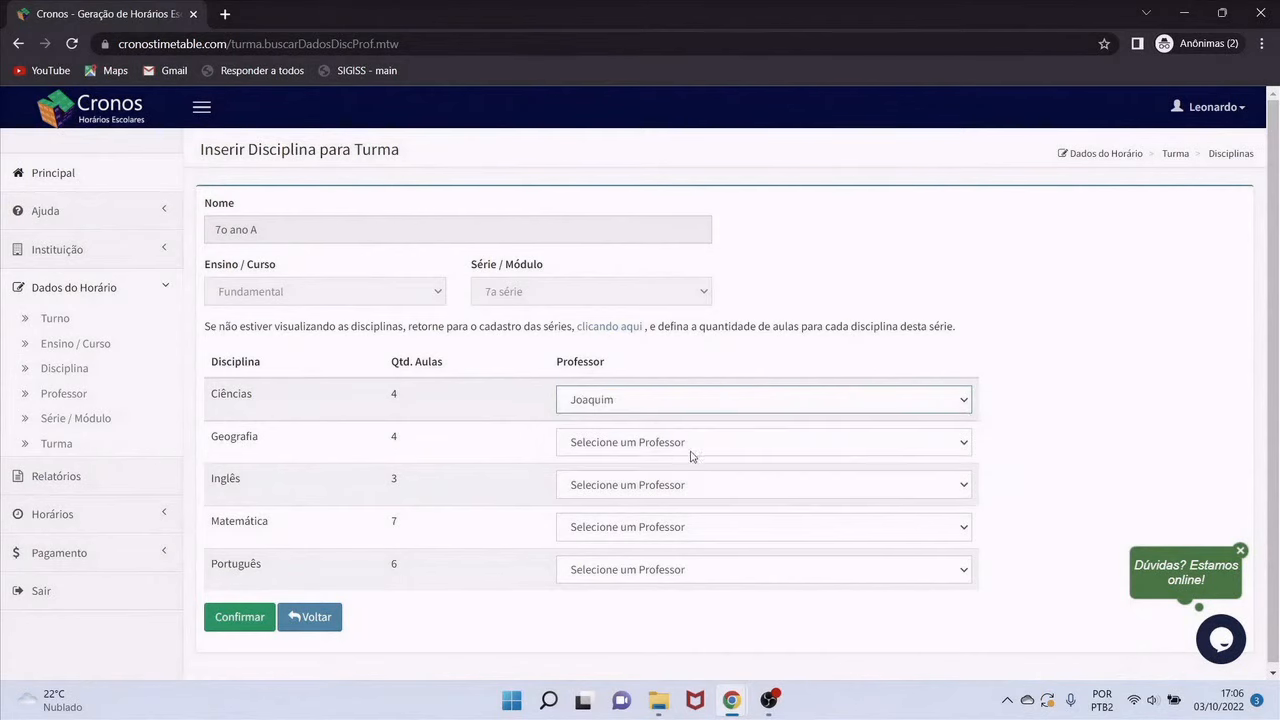
click(663, 446)
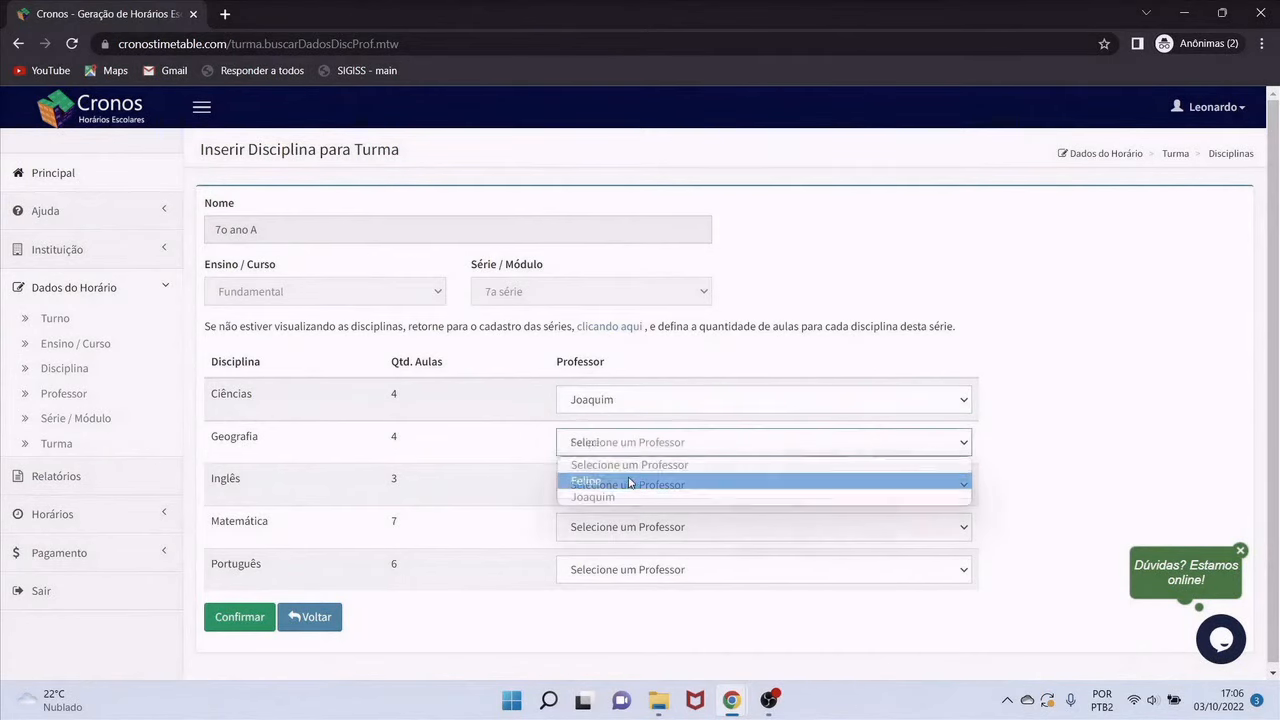
click(630, 481)
click(697, 486)
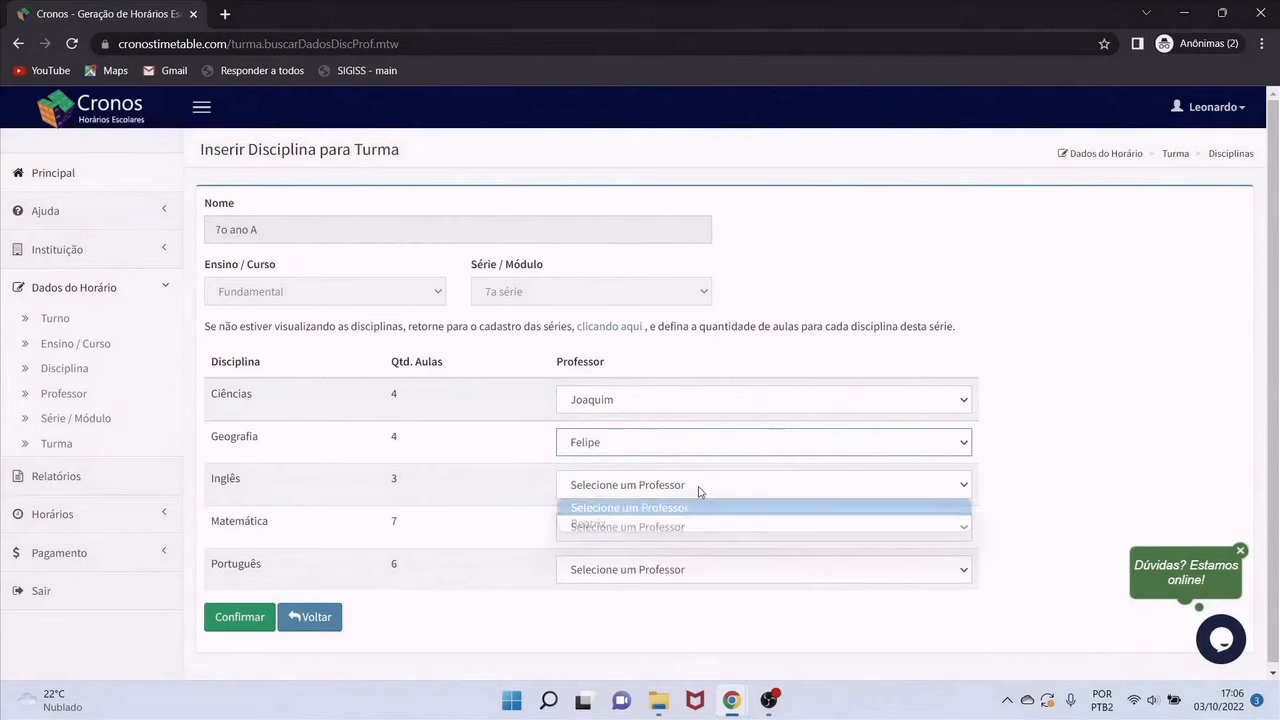
click(651, 523)
click(649, 529)
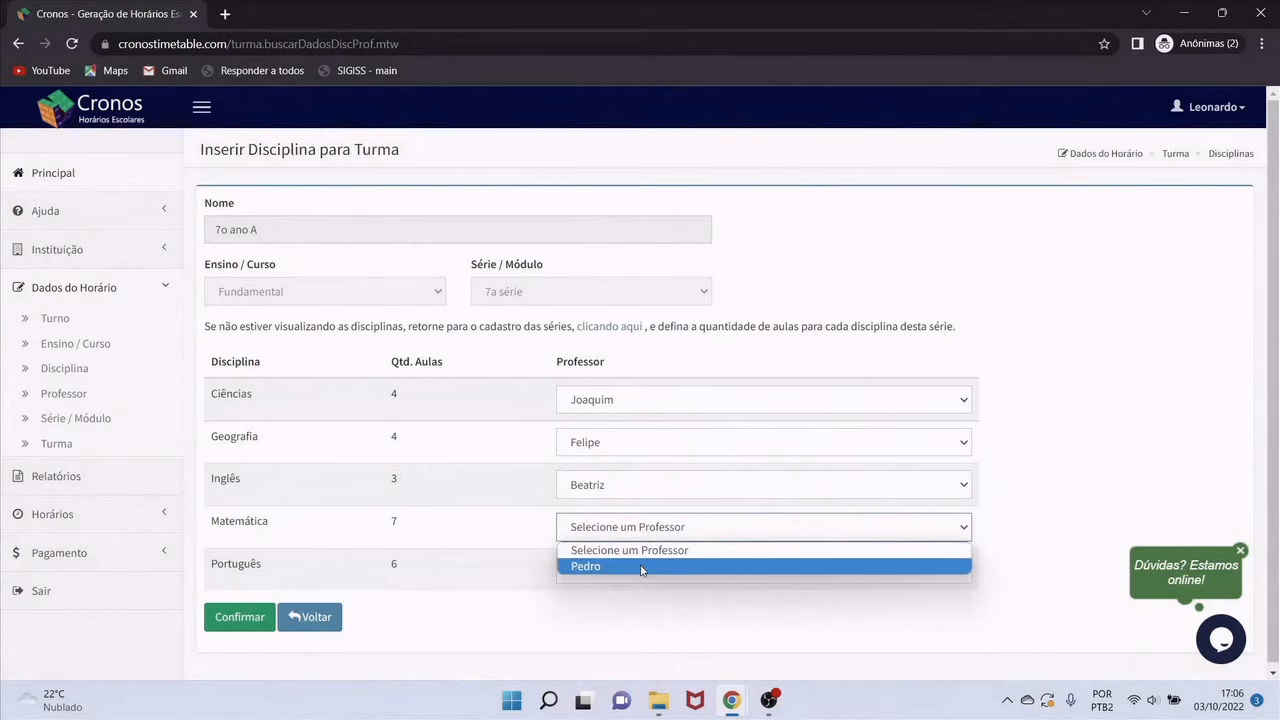
click(642, 567)
click(624, 578)
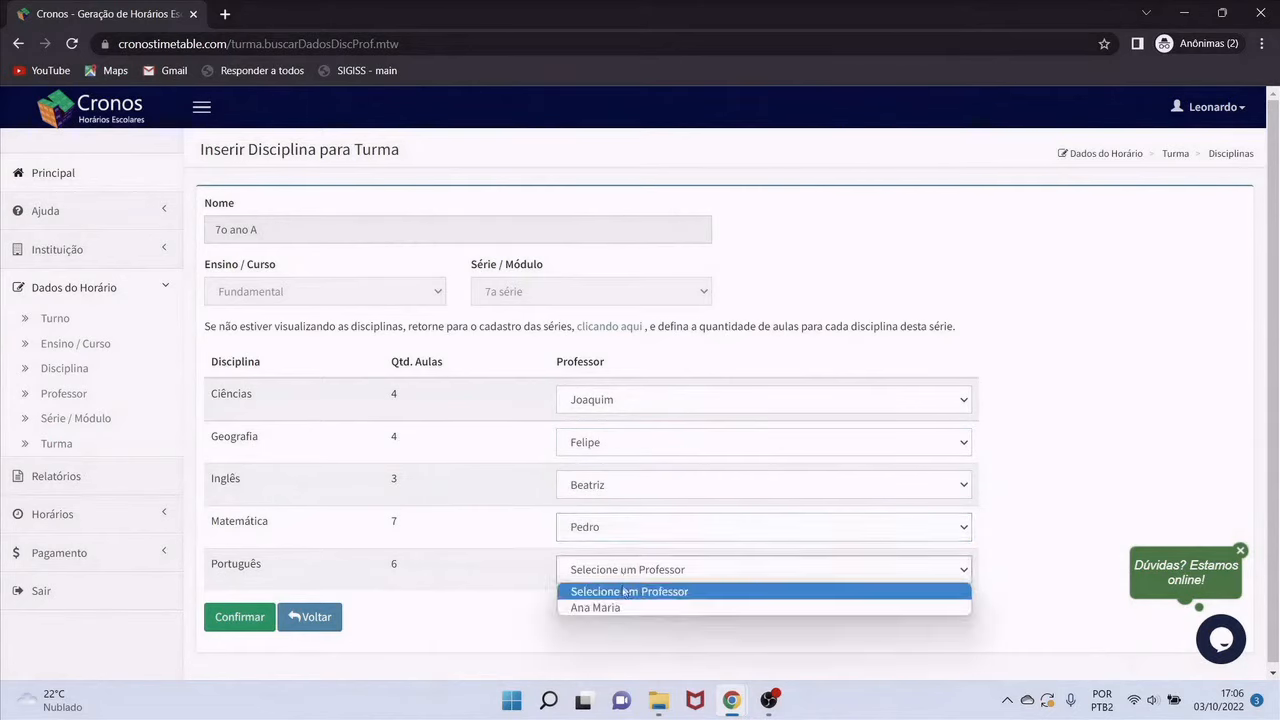
click(617, 608)
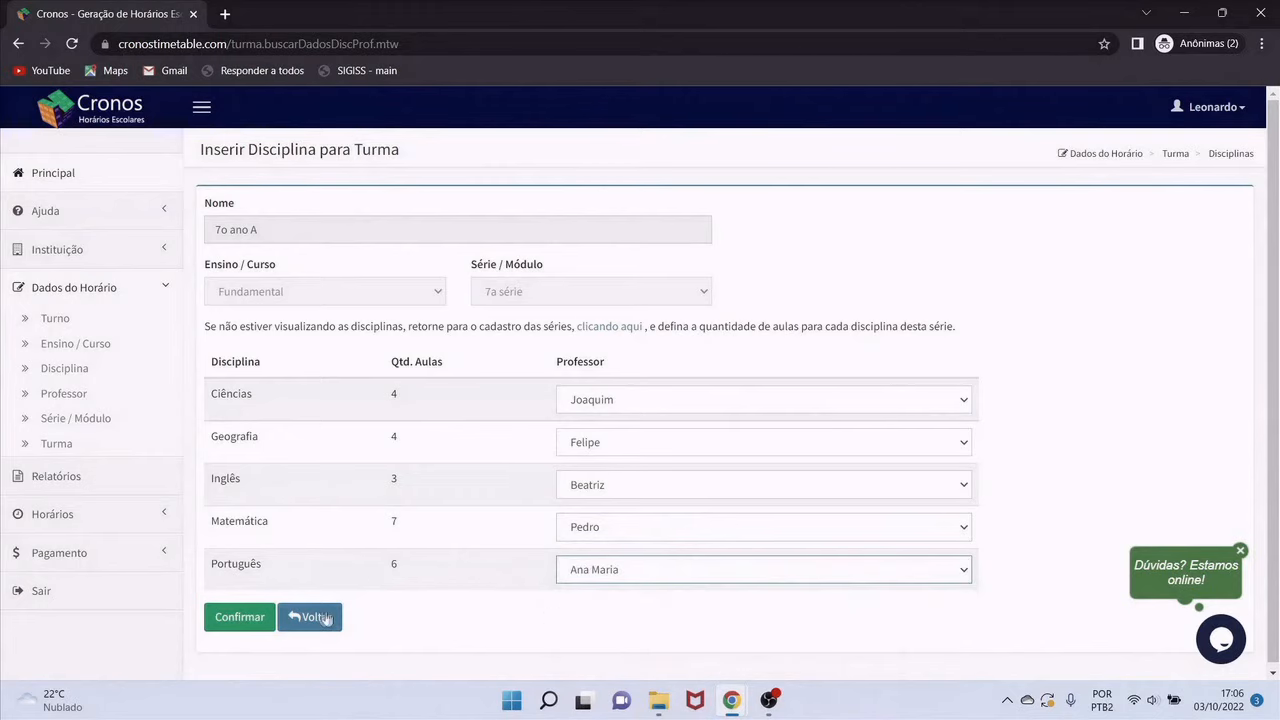
click(240, 617)
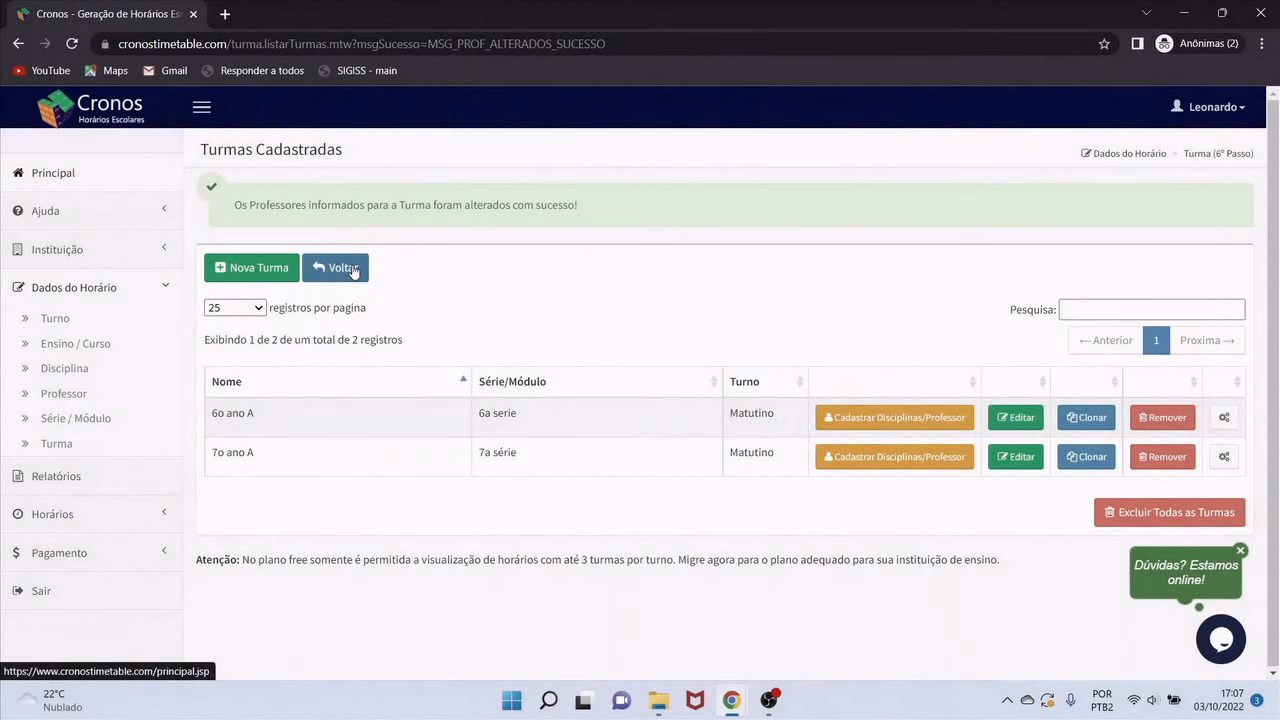
click(343, 268)
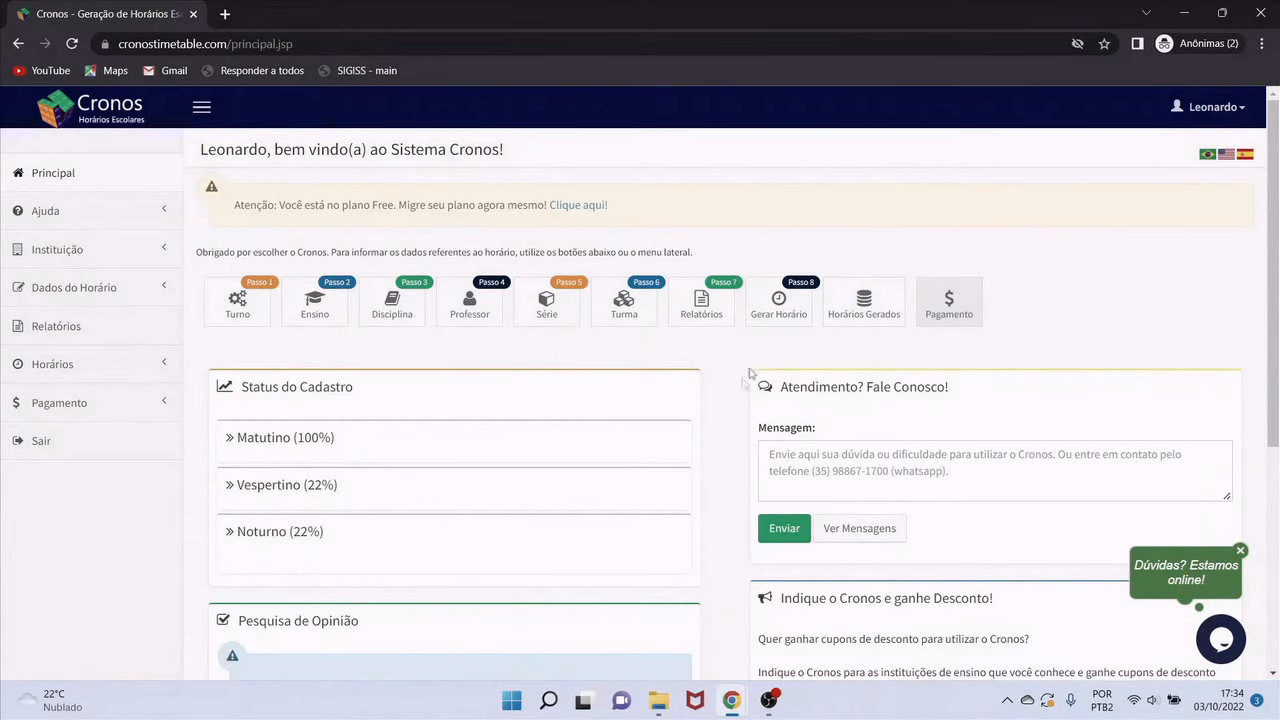
Expand the 'Matutino (100%)' status checklist to confirm every item from Turno to Turmas is checked
click(252, 446)
scroll(327, 460, down, 3)
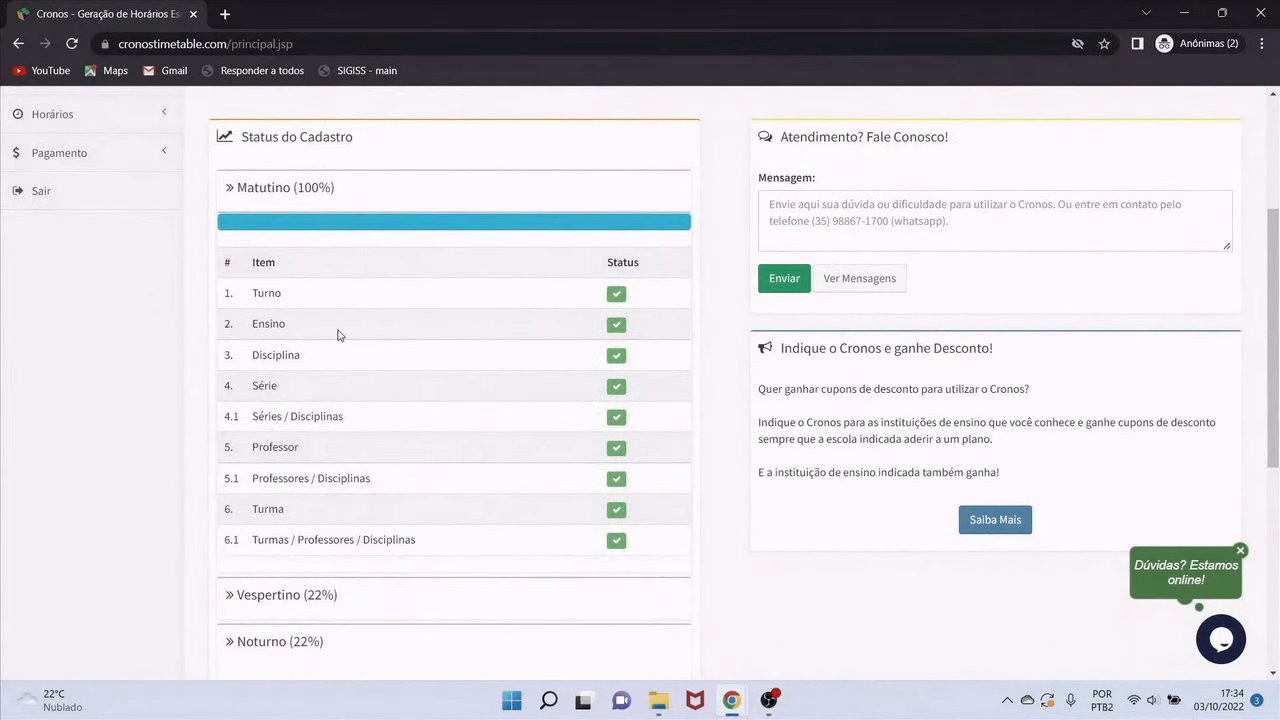
scroll(337, 336, up, 3)
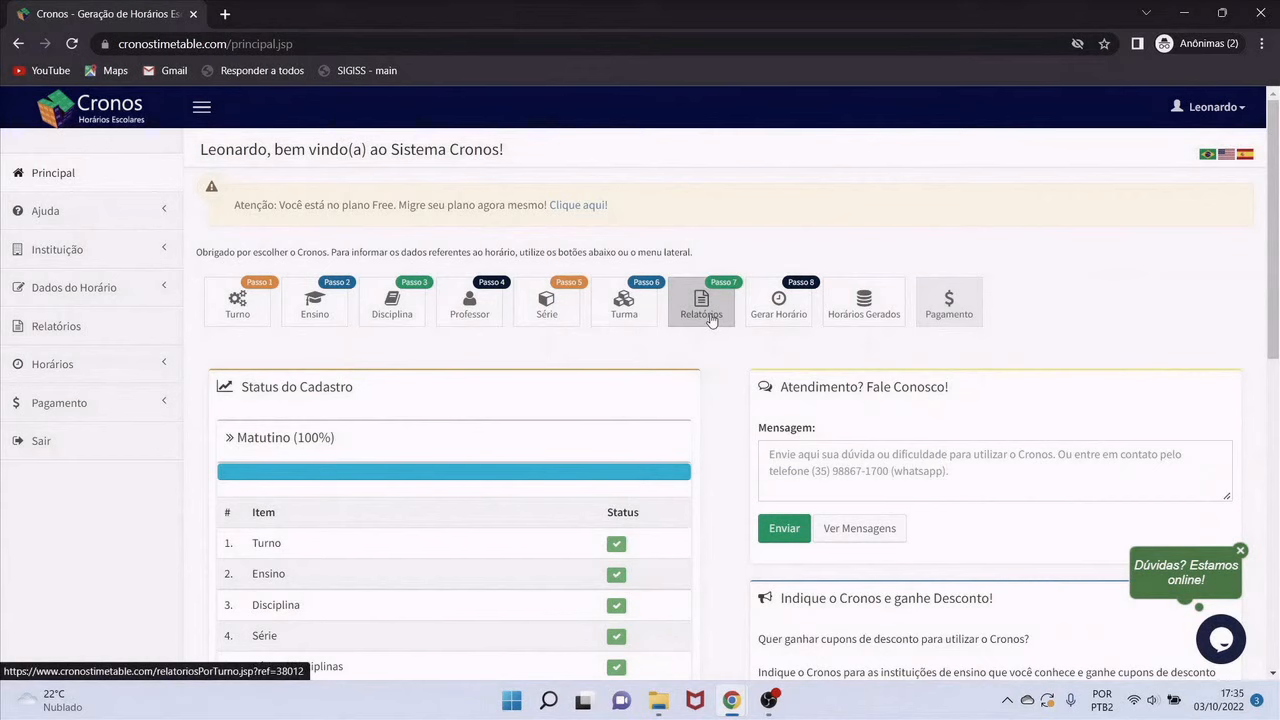
Generate the '2. Dados Cadastrados da Instituição' report for the Matutino shift
click(712, 320)
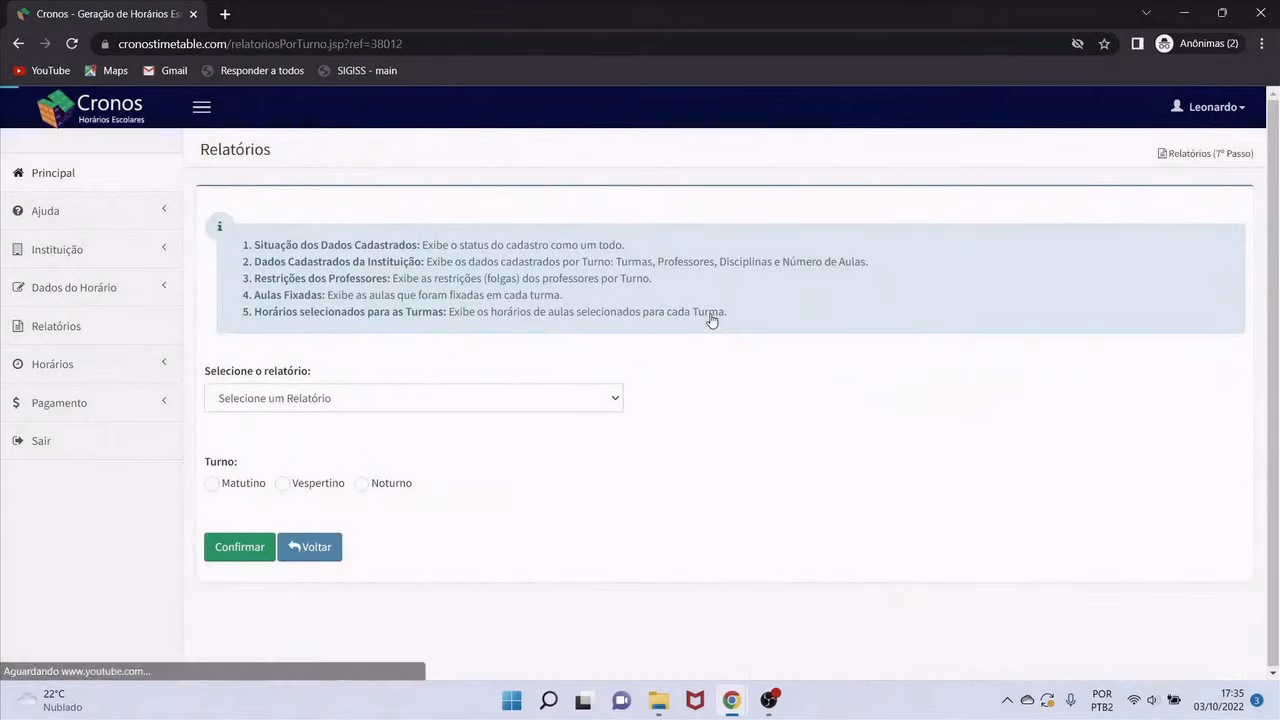
click(586, 399)
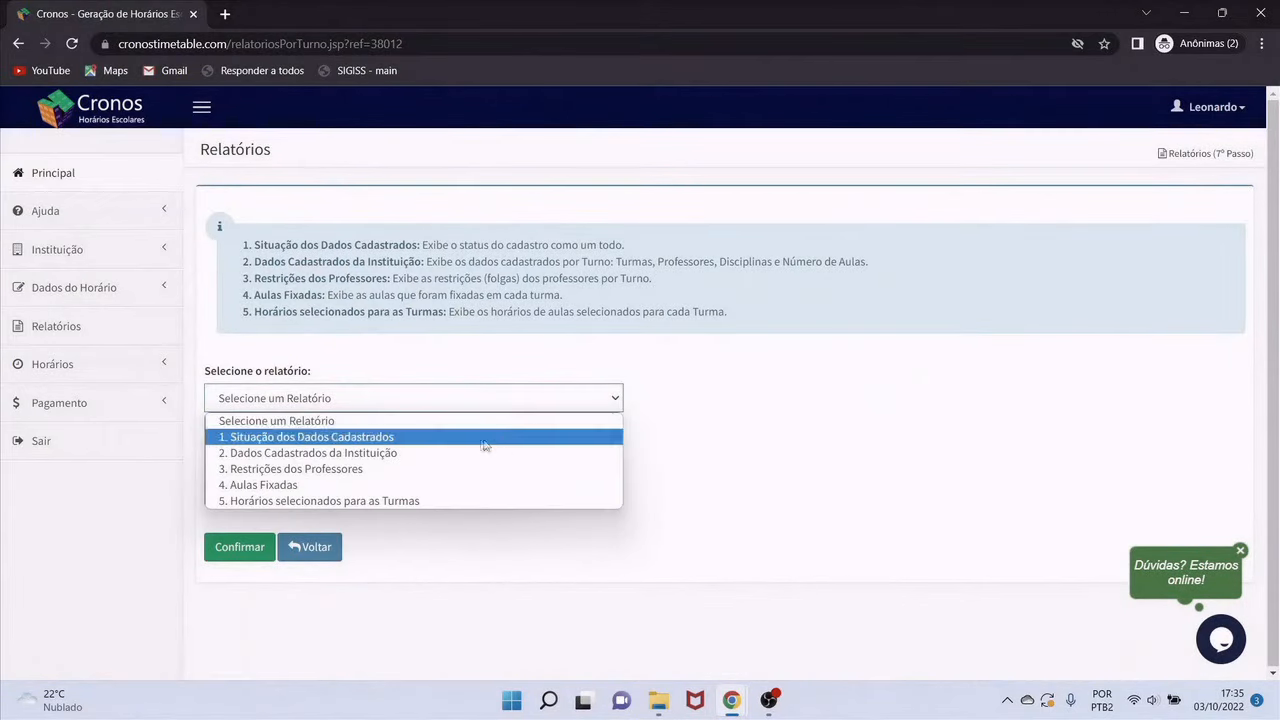
click(367, 458)
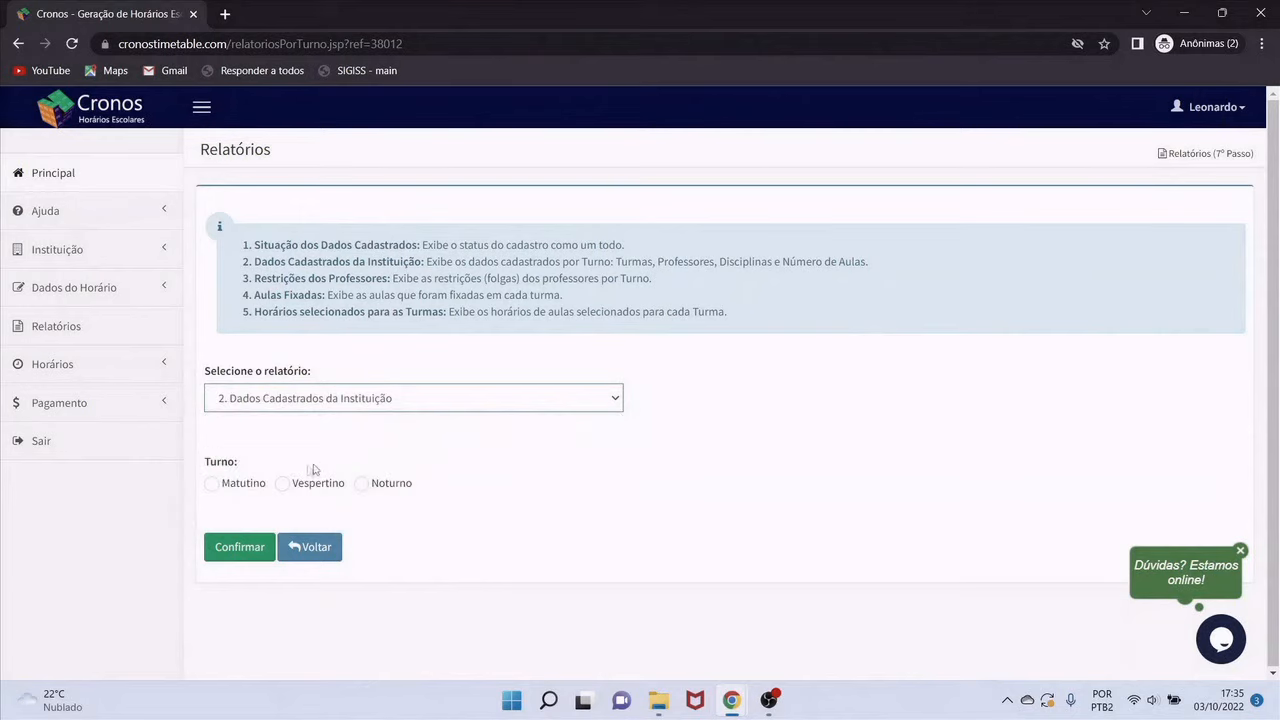
click(212, 486)
click(233, 553)
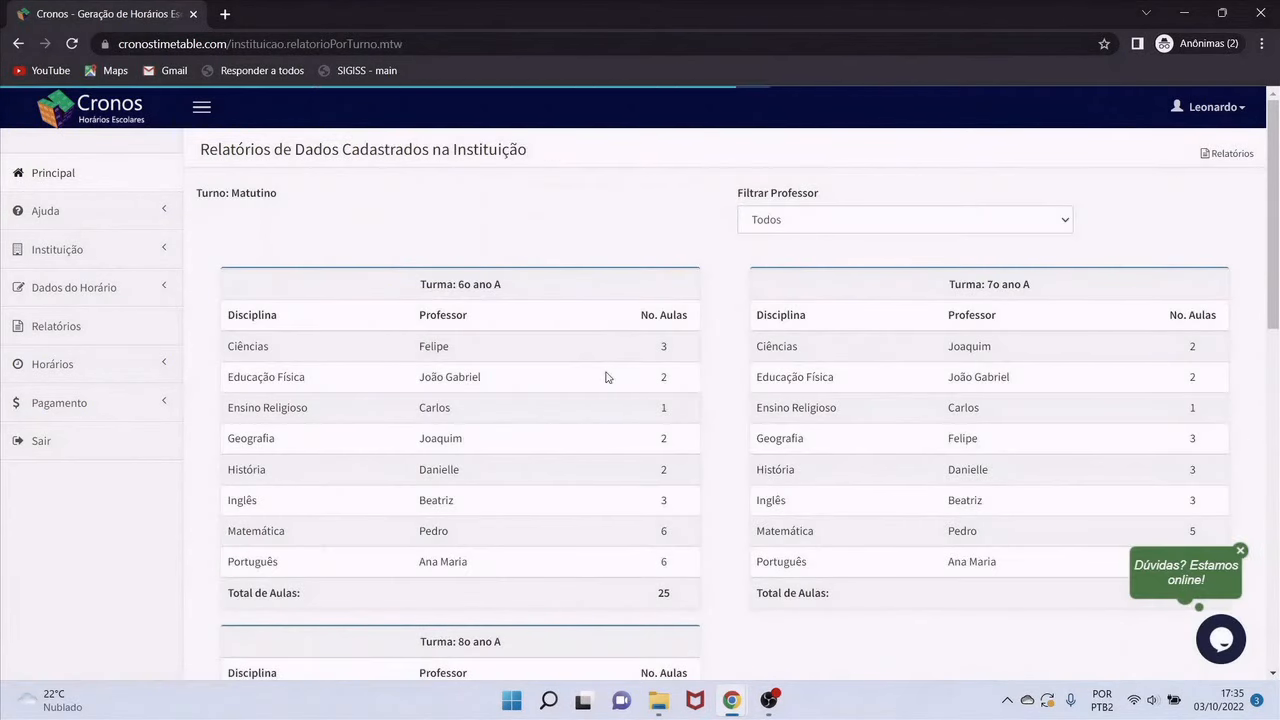
Scroll through the report and highlight 7o ano A's História and Educação Física rows
scroll(605, 377, down, 8)
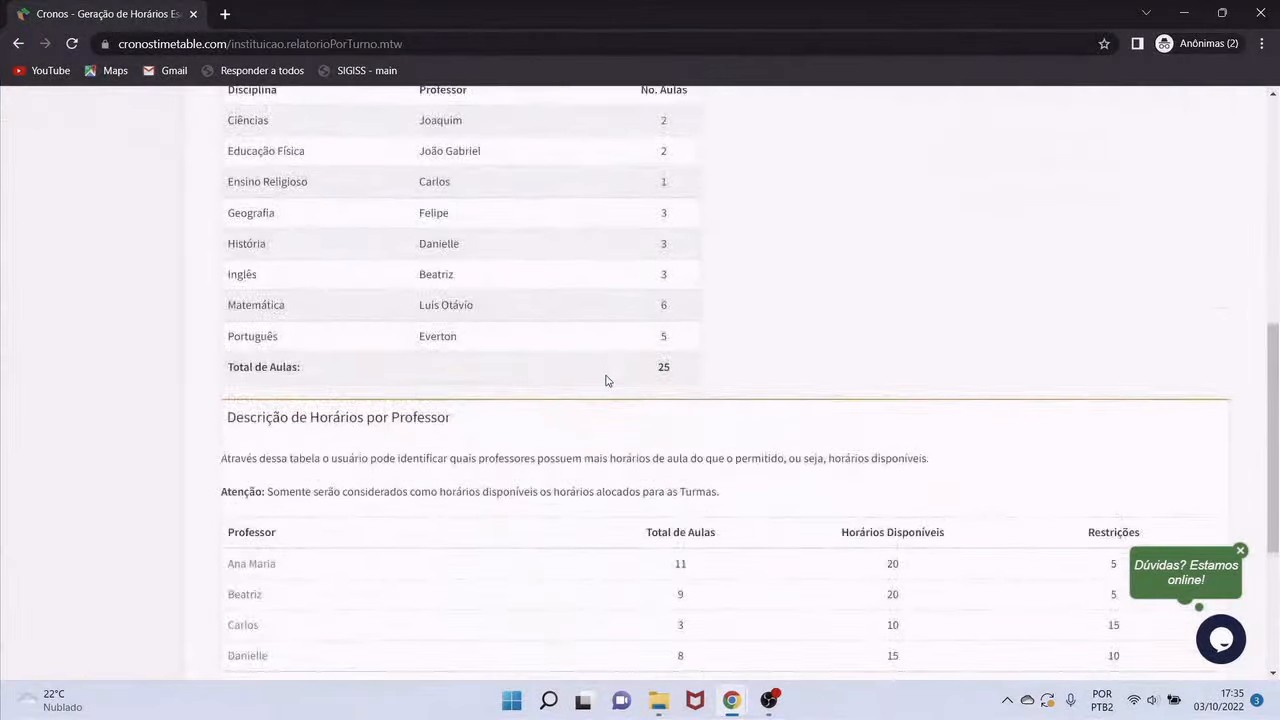
scroll(605, 380, up, 10)
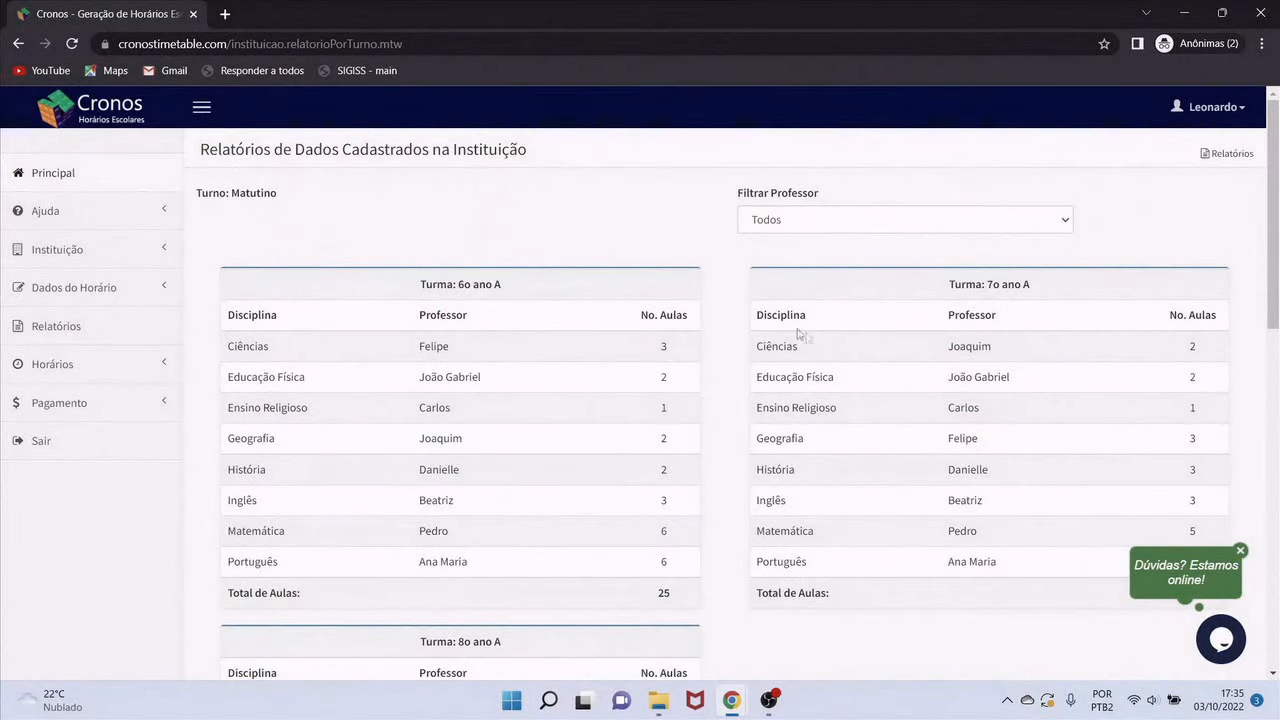
scroll(814, 374, down, 2)
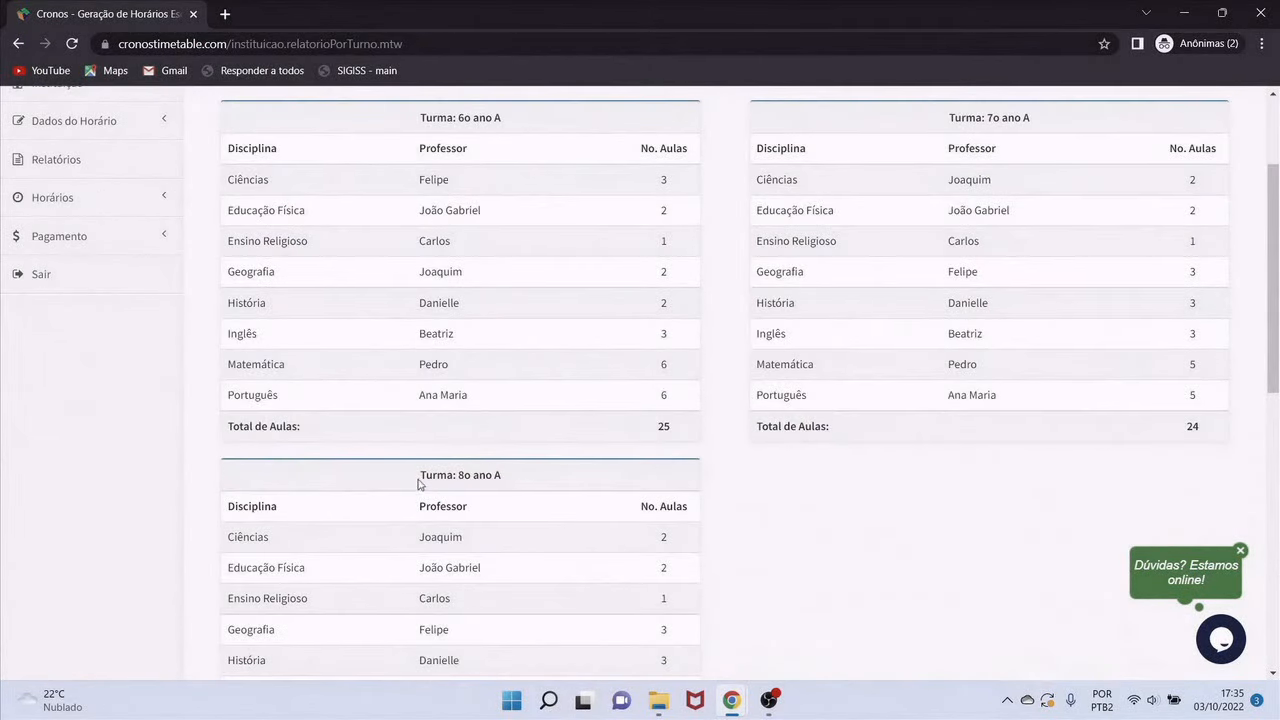
drag(418, 484, 510, 480)
scroll(826, 467, up, 1)
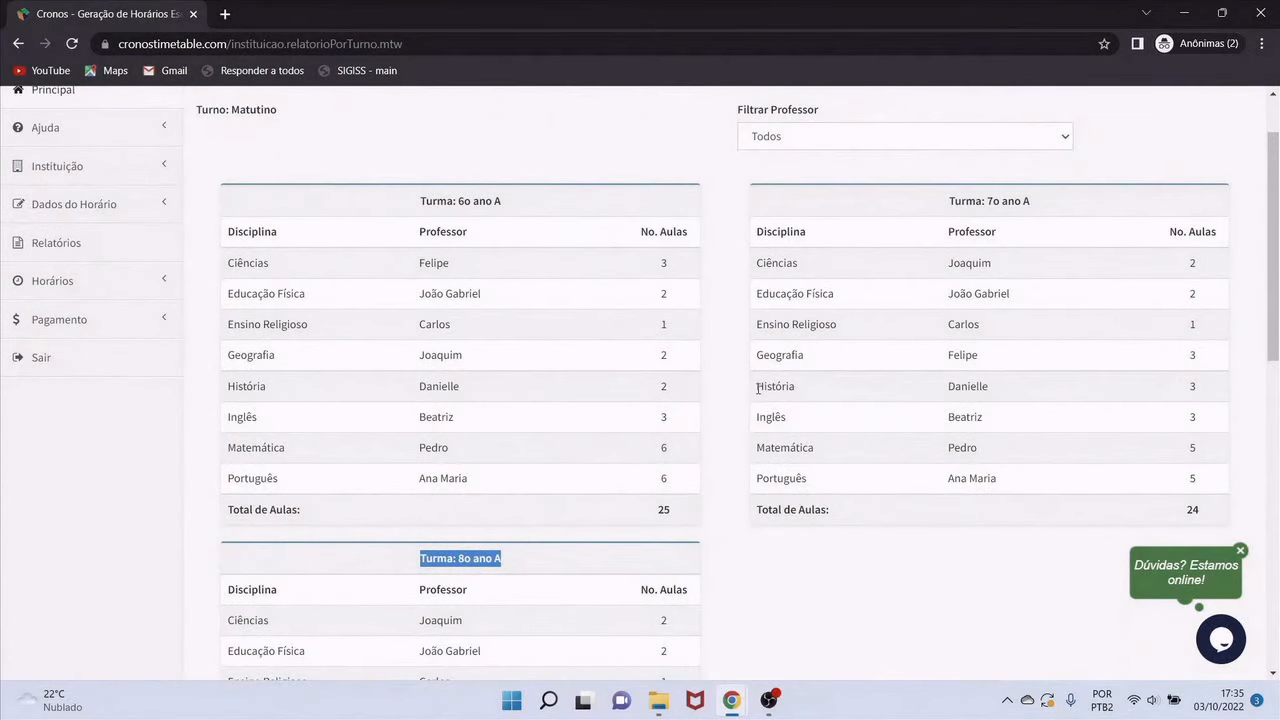
drag(758, 388, 783, 389)
drag(762, 324, 810, 296)
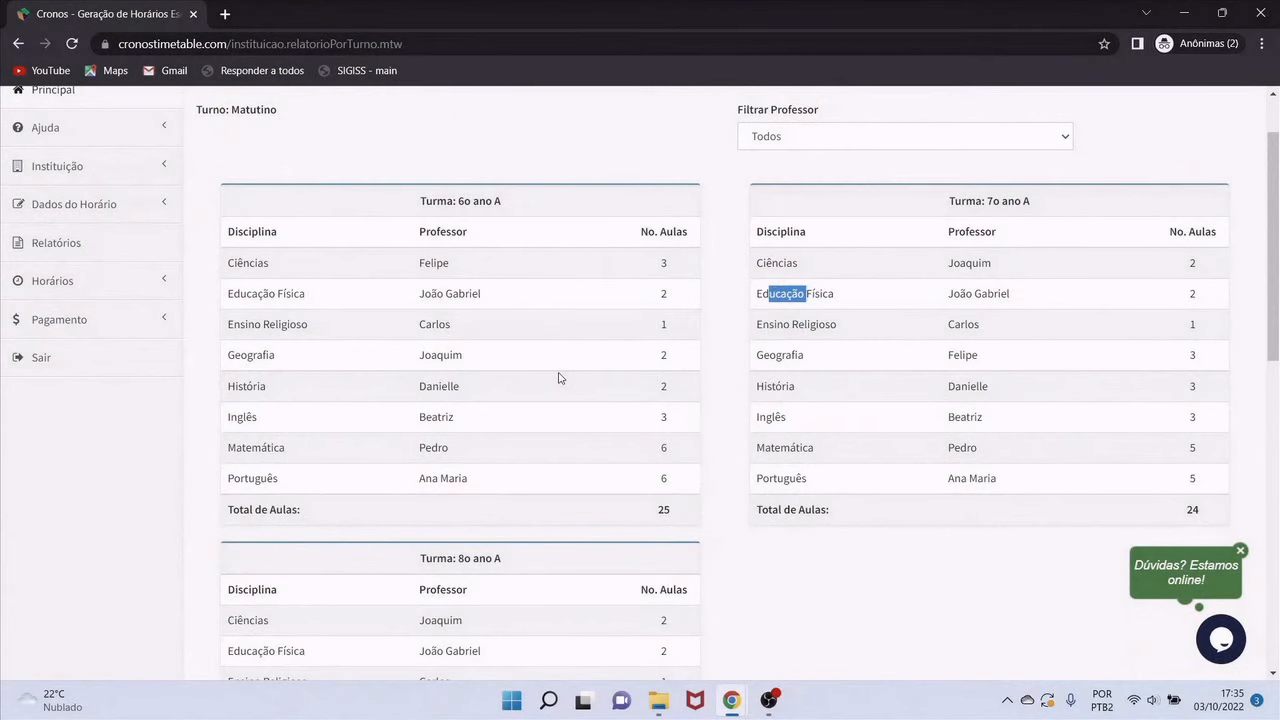
Mark and then clear 6o ano A's 25-lesson total, then scroll to the per-teacher totals
scroll(560, 374, up, 1)
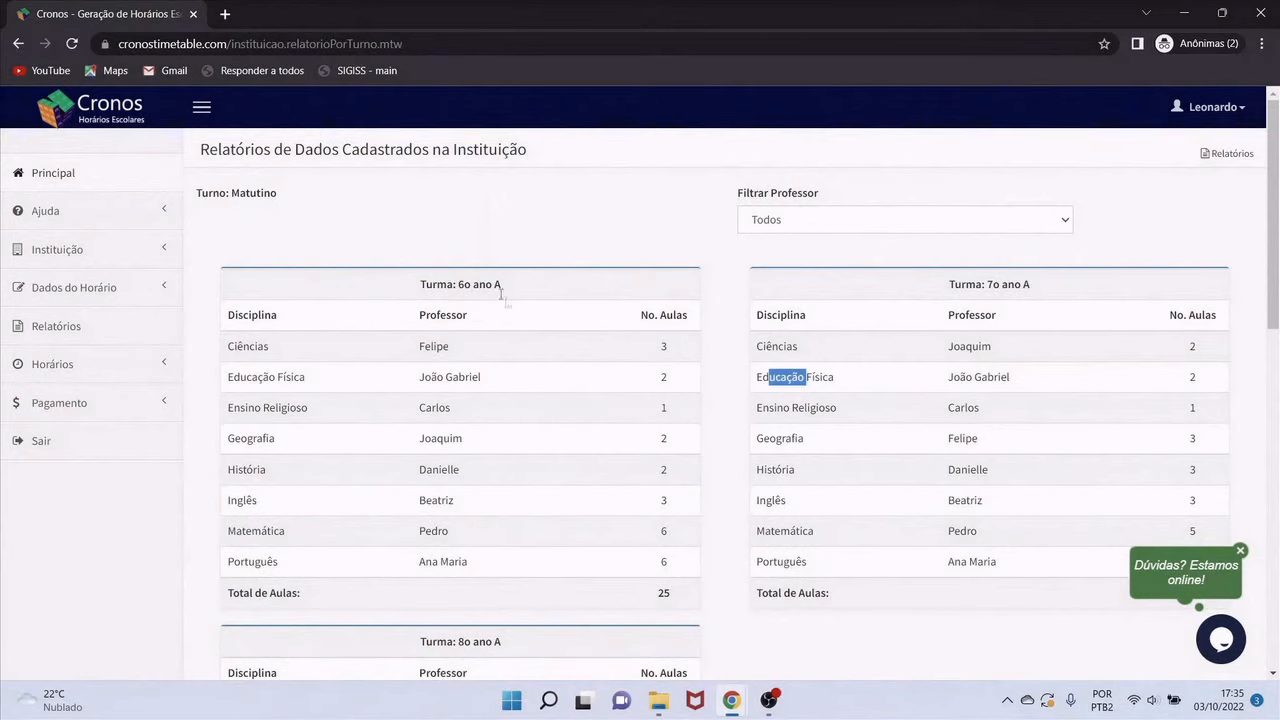
scroll(848, 443, down, 3)
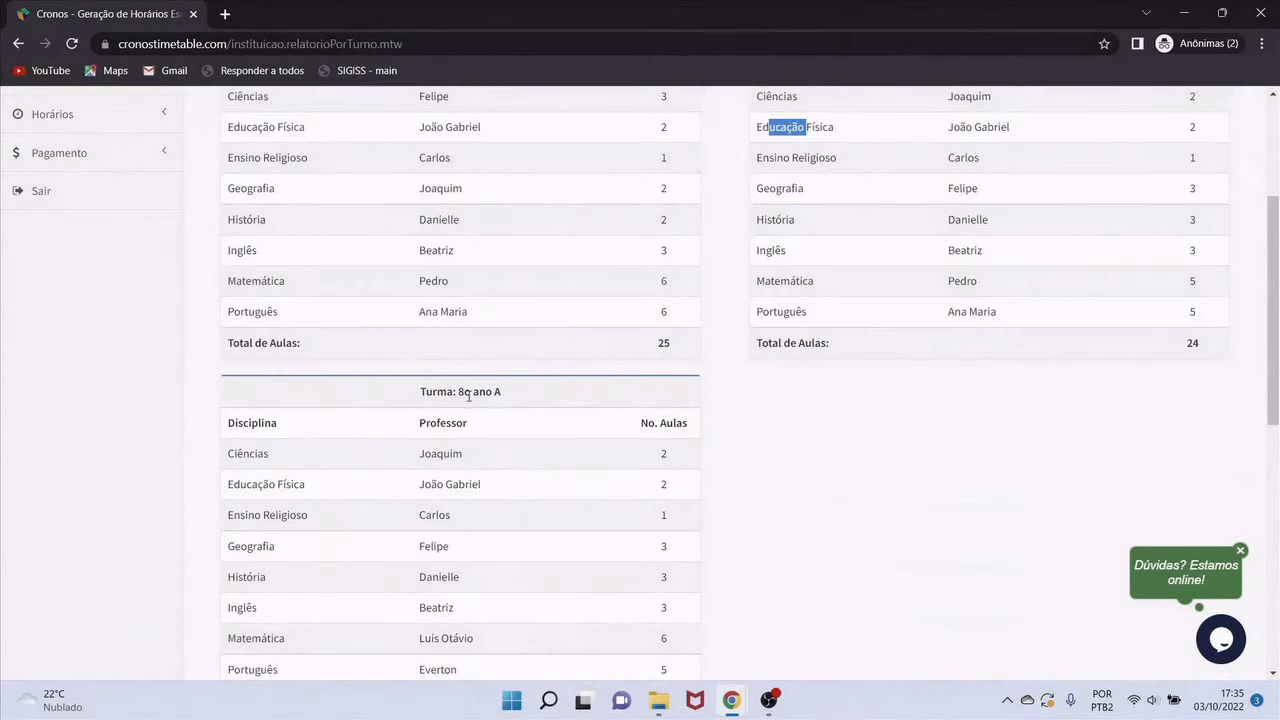
double_click(663, 343)
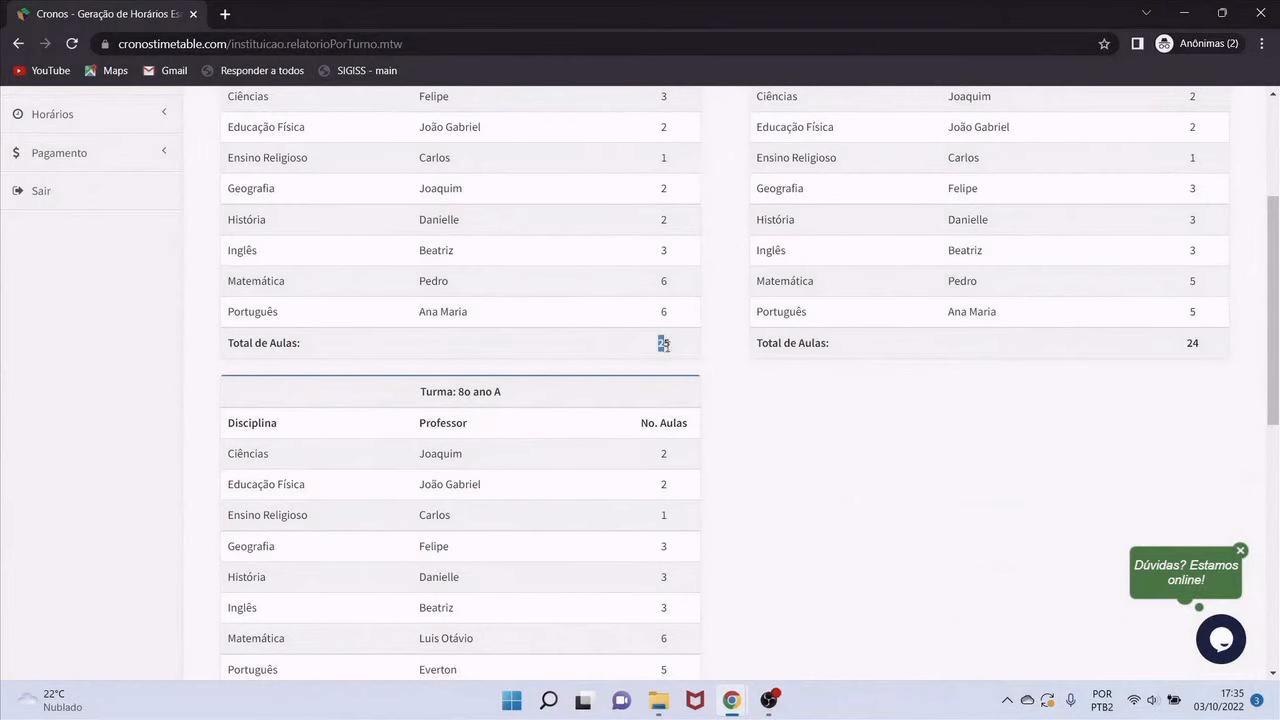
scroll(674, 371, up, 1)
scroll(660, 460, down, 2)
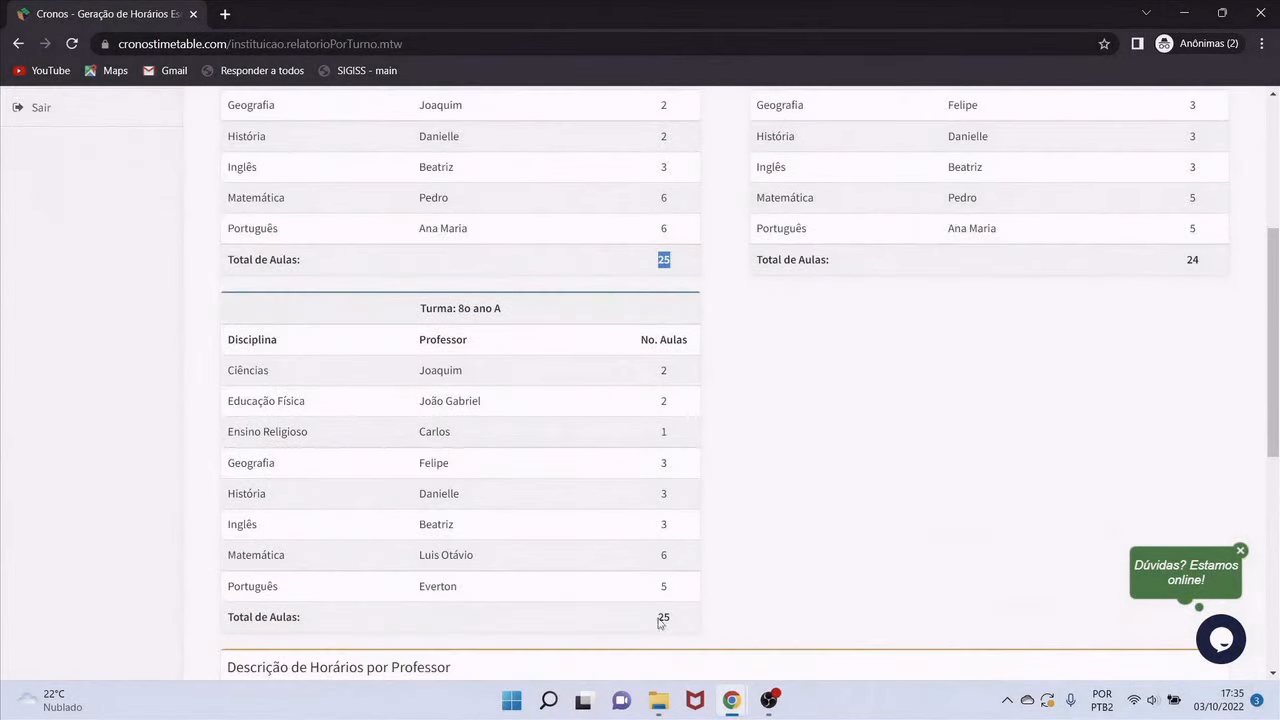
click(659, 618)
scroll(1150, 358, up, 3)
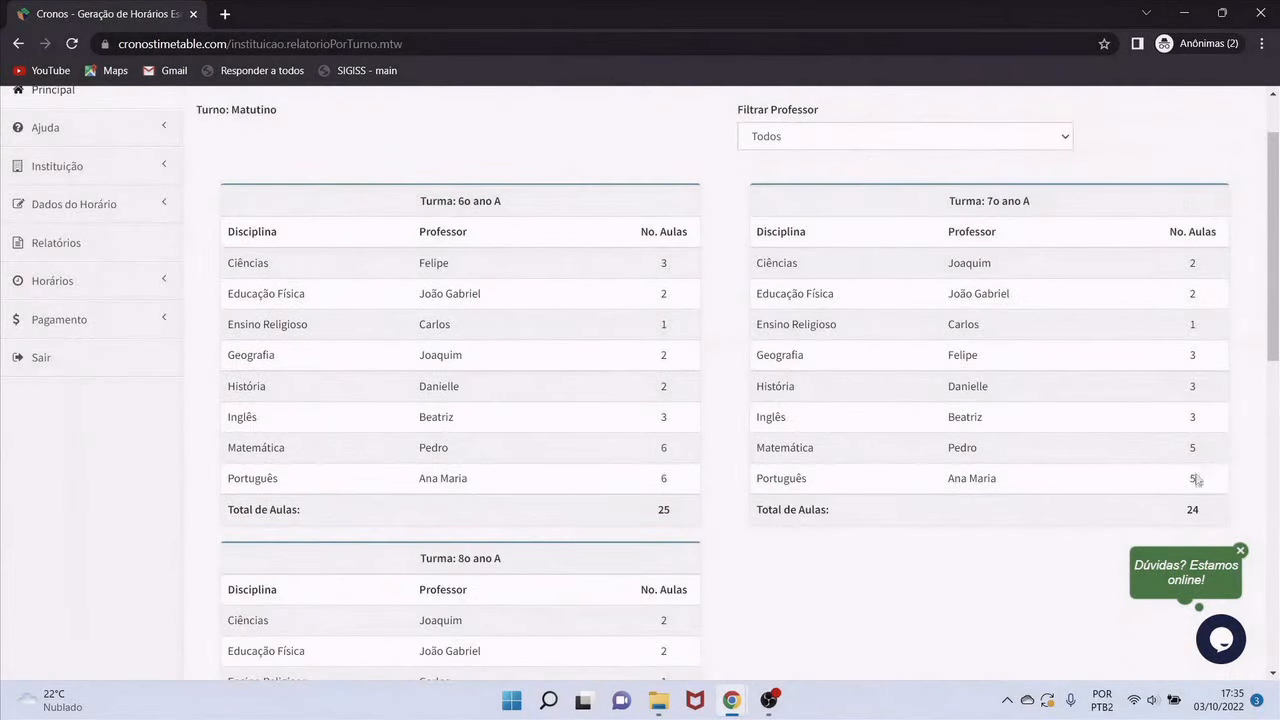
scroll(1189, 506, down, 10)
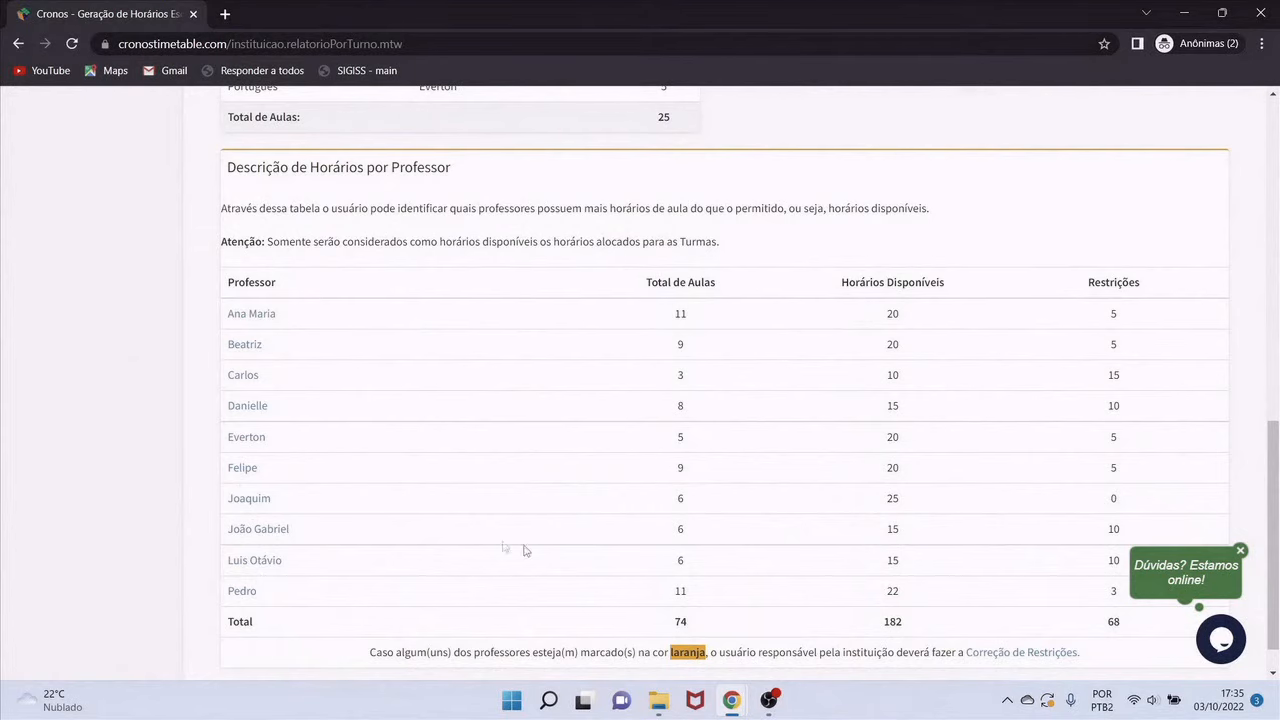
scroll(682, 371, down, 1)
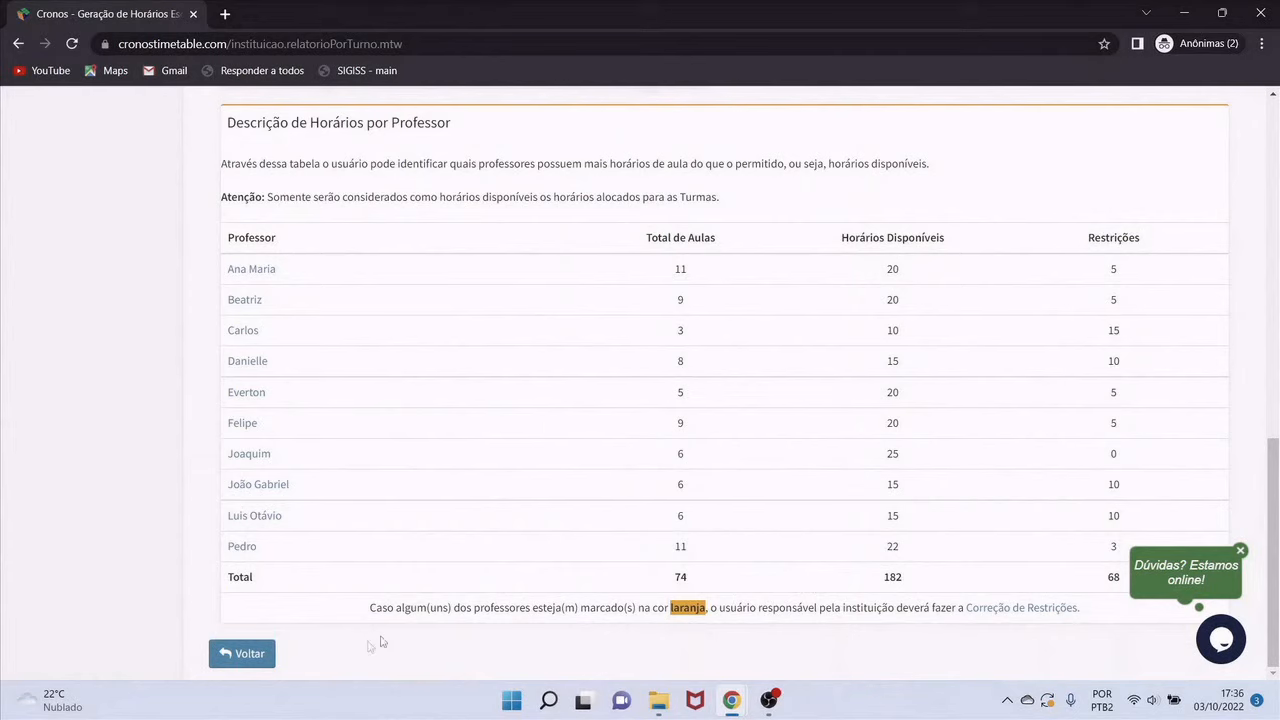
Generate the '3. Restrições dos Professores' report for the Matutino shift
click(248, 653)
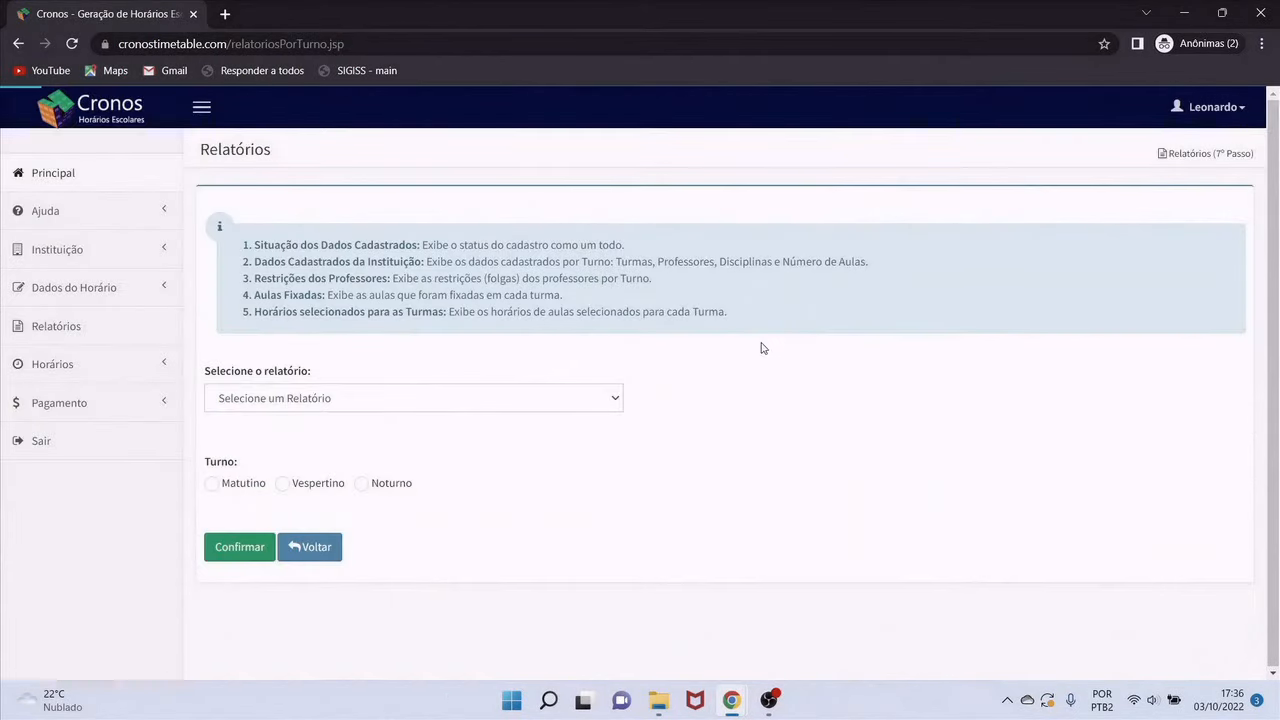
click(592, 401)
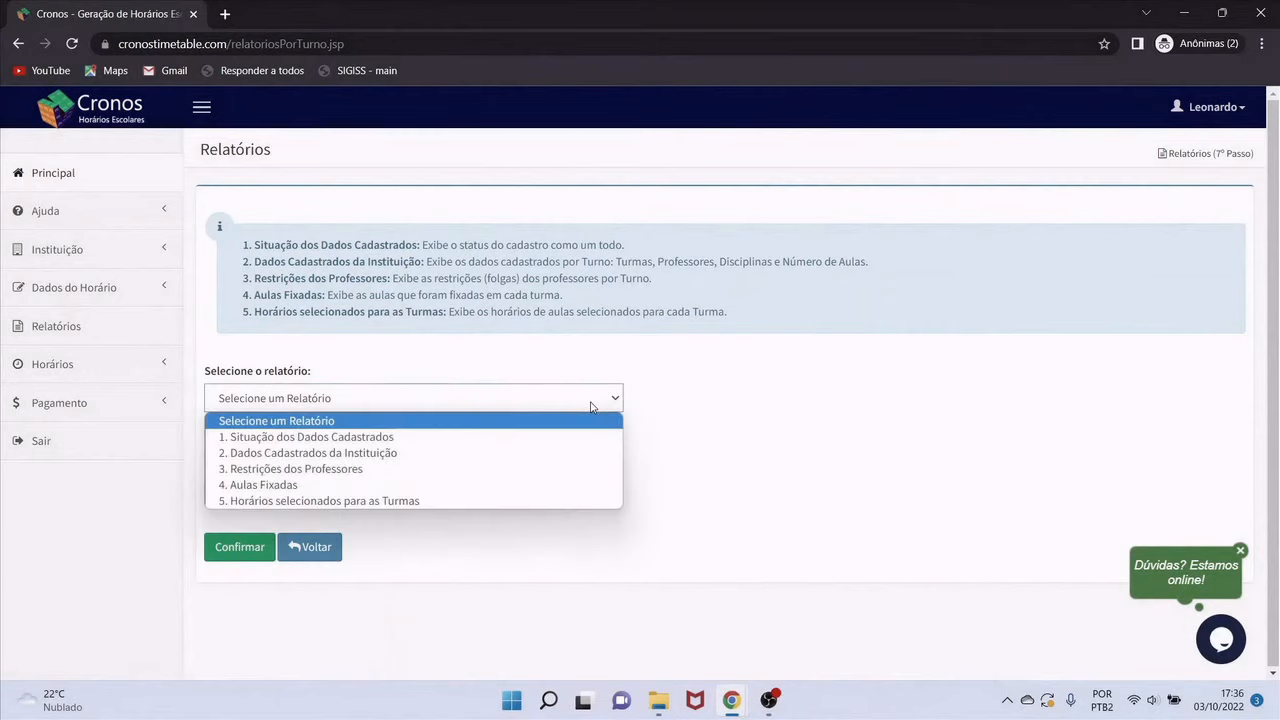
click(349, 473)
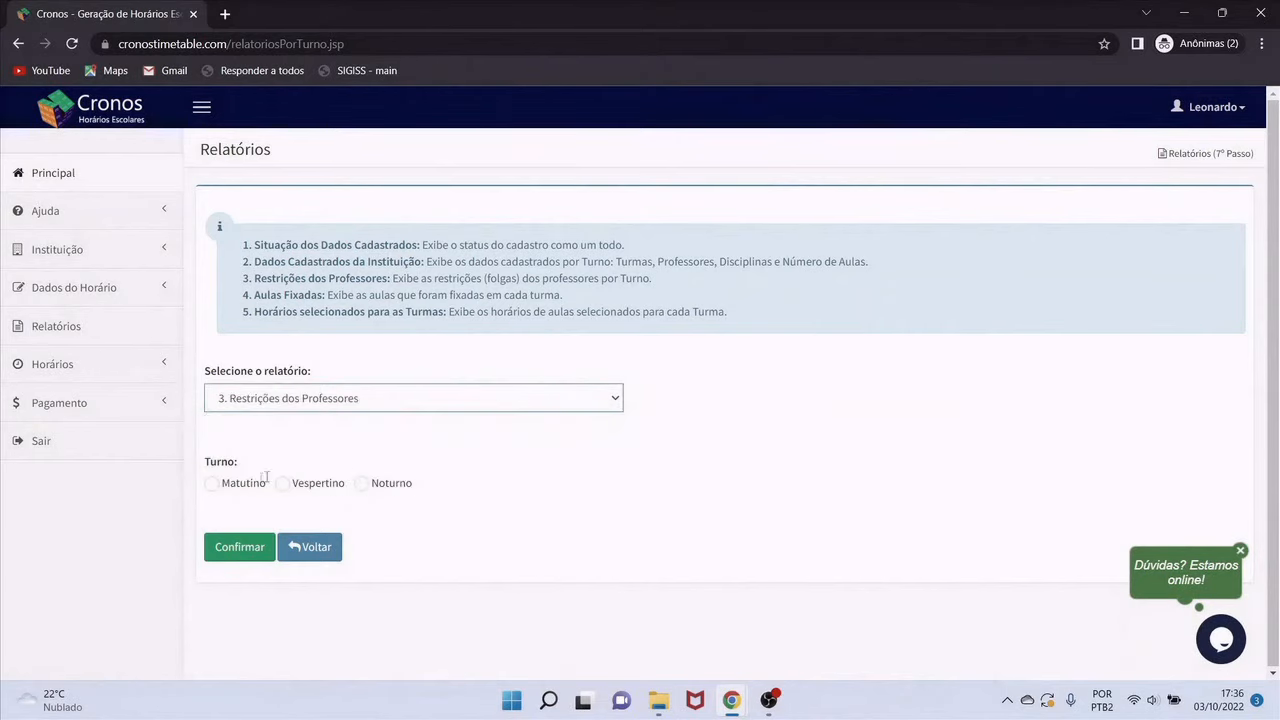
click(211, 483)
click(232, 549)
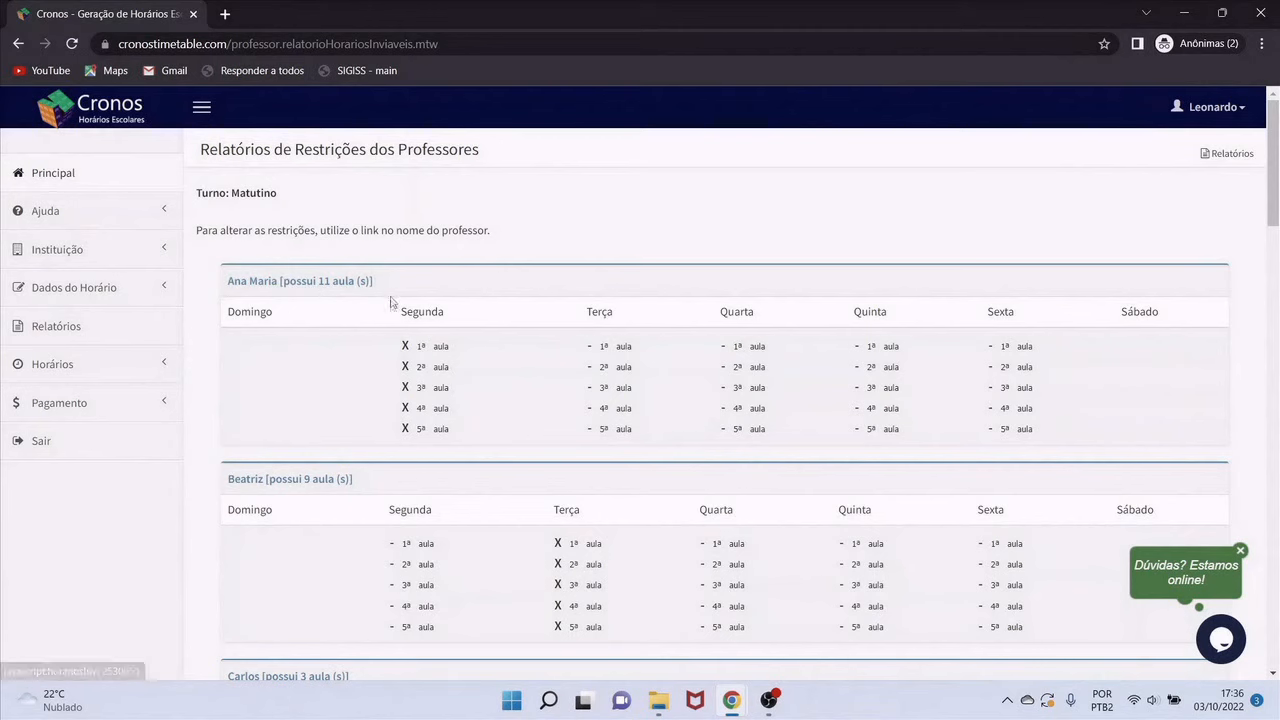
Scroll down to the daily restriction totals 15, 15, 16, 11, 11
scroll(399, 443, down, 1)
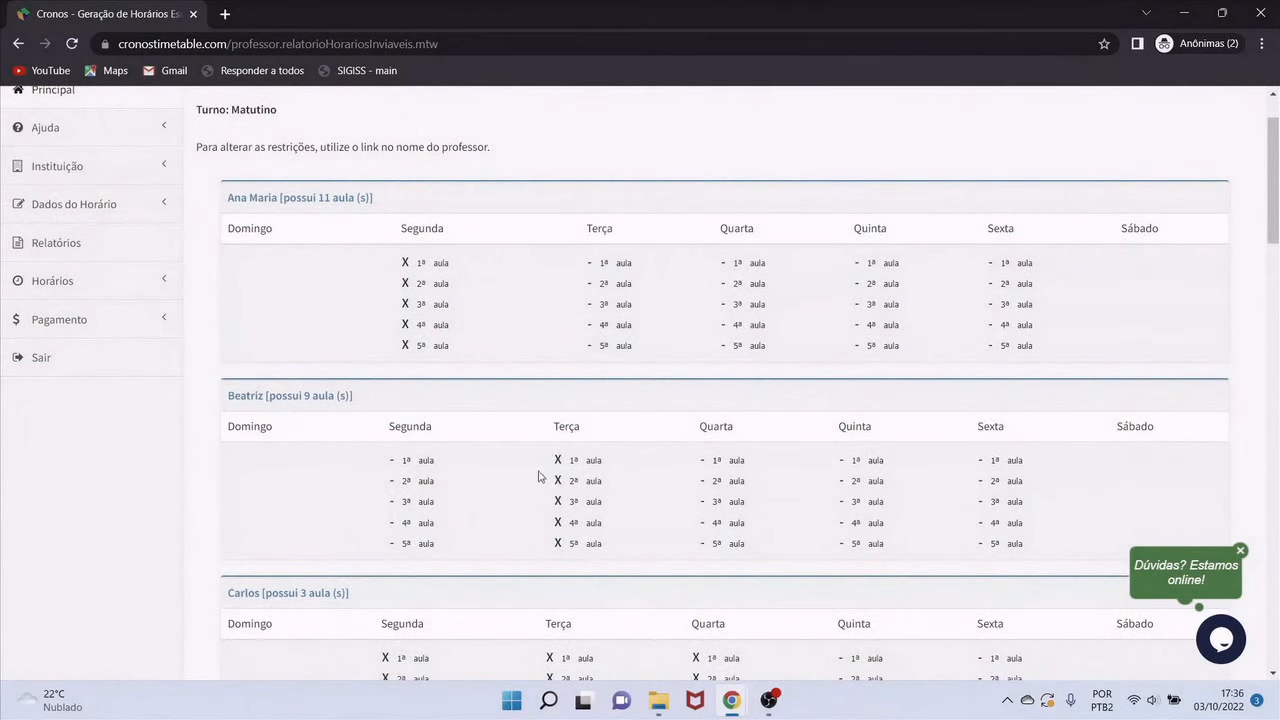
scroll(543, 477, down, 3)
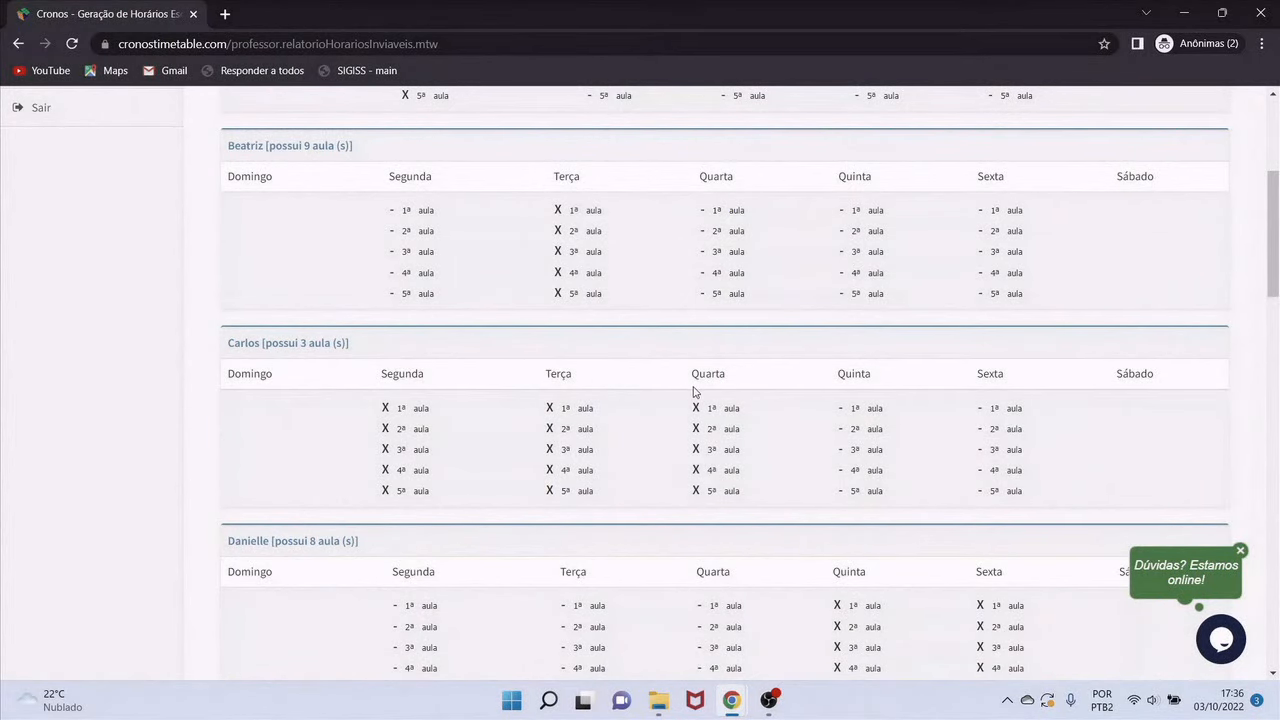
scroll(698, 397, down, 15)
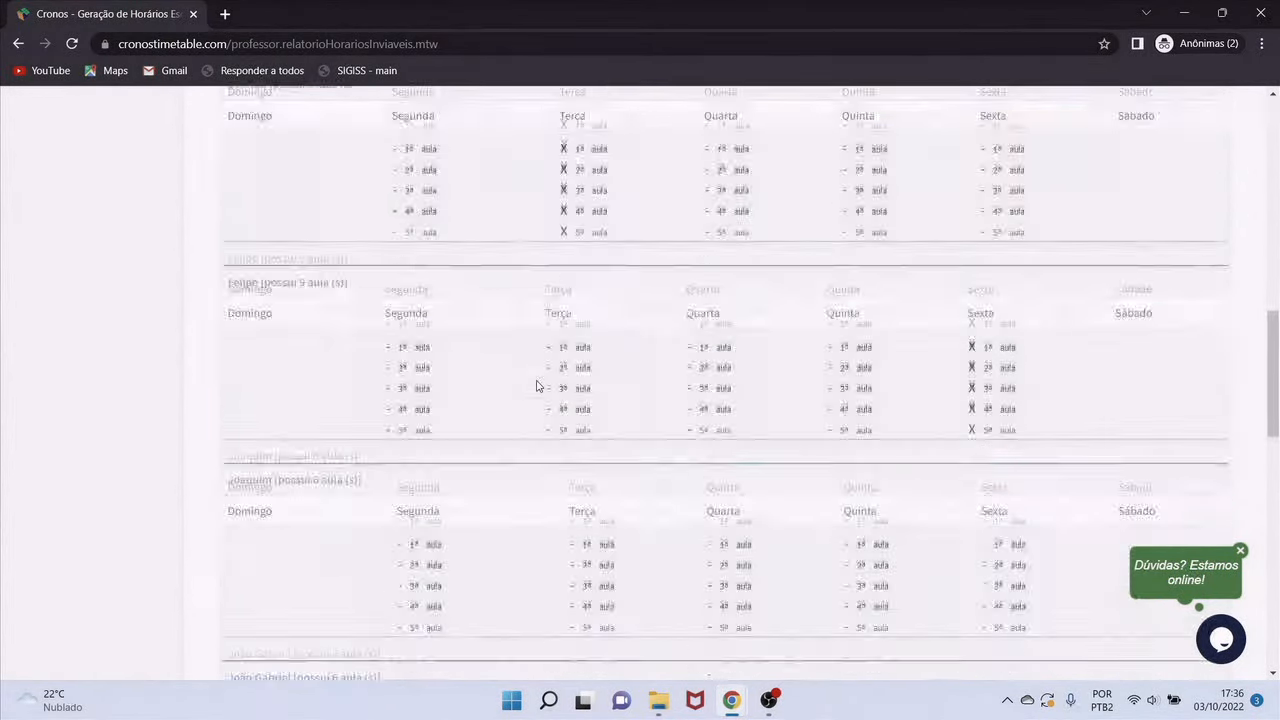
scroll(536, 386, down, 10)
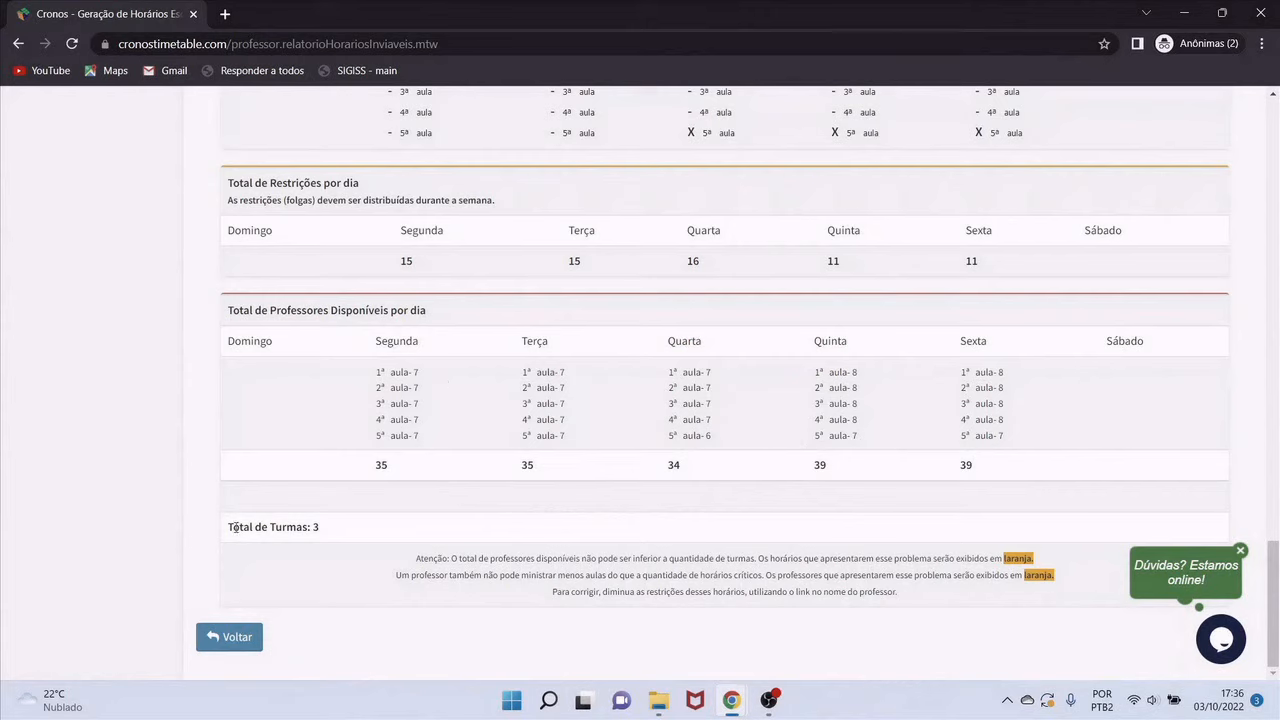
Highlight the 'Total de Turmas: 3' line in the restrictions report, then deselect it
drag(230, 527, 320, 529)
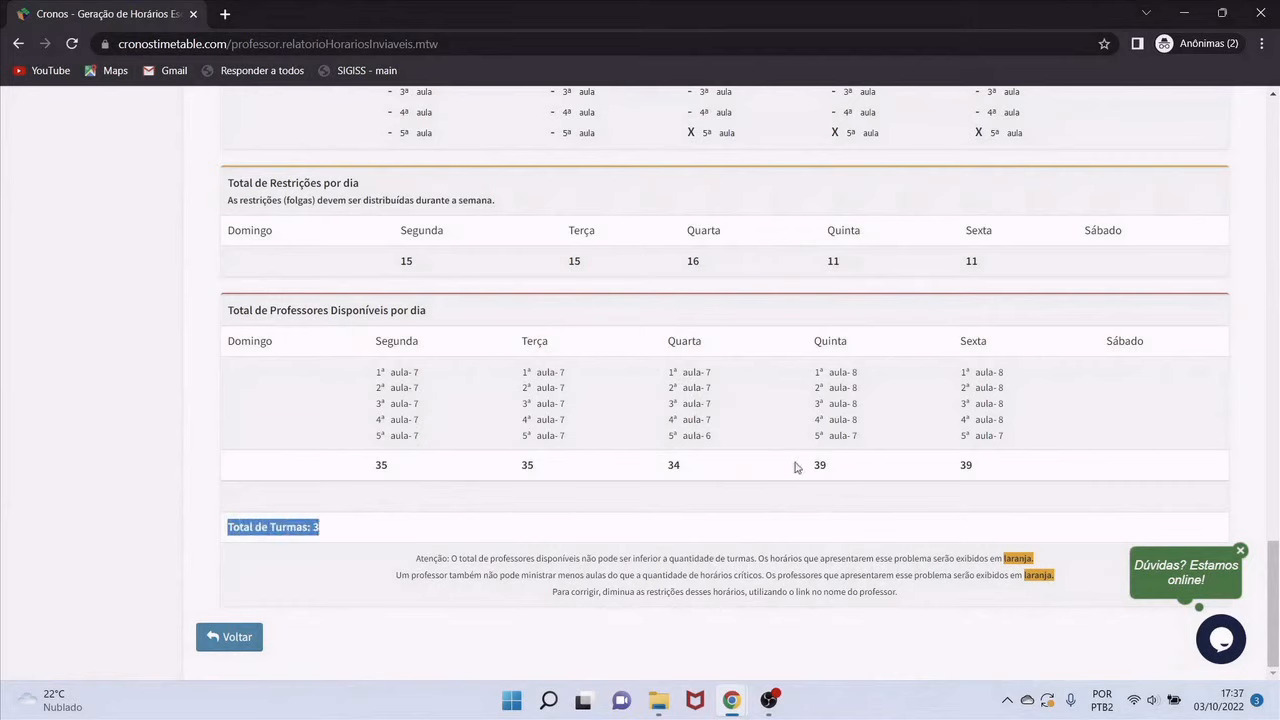
click(367, 645)
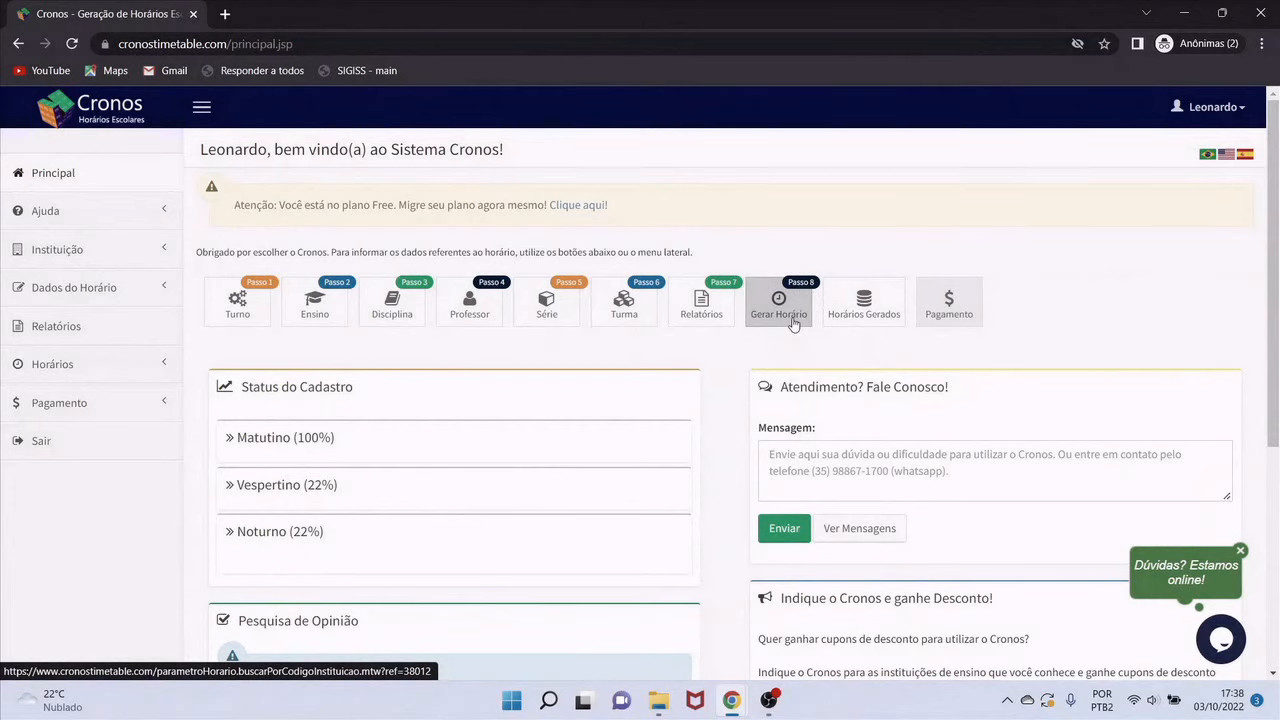
Generate the Matutino timetable with Eliminar Aulas Triplas = Sim and Aulas Geminadas = Indiferente
click(779, 305)
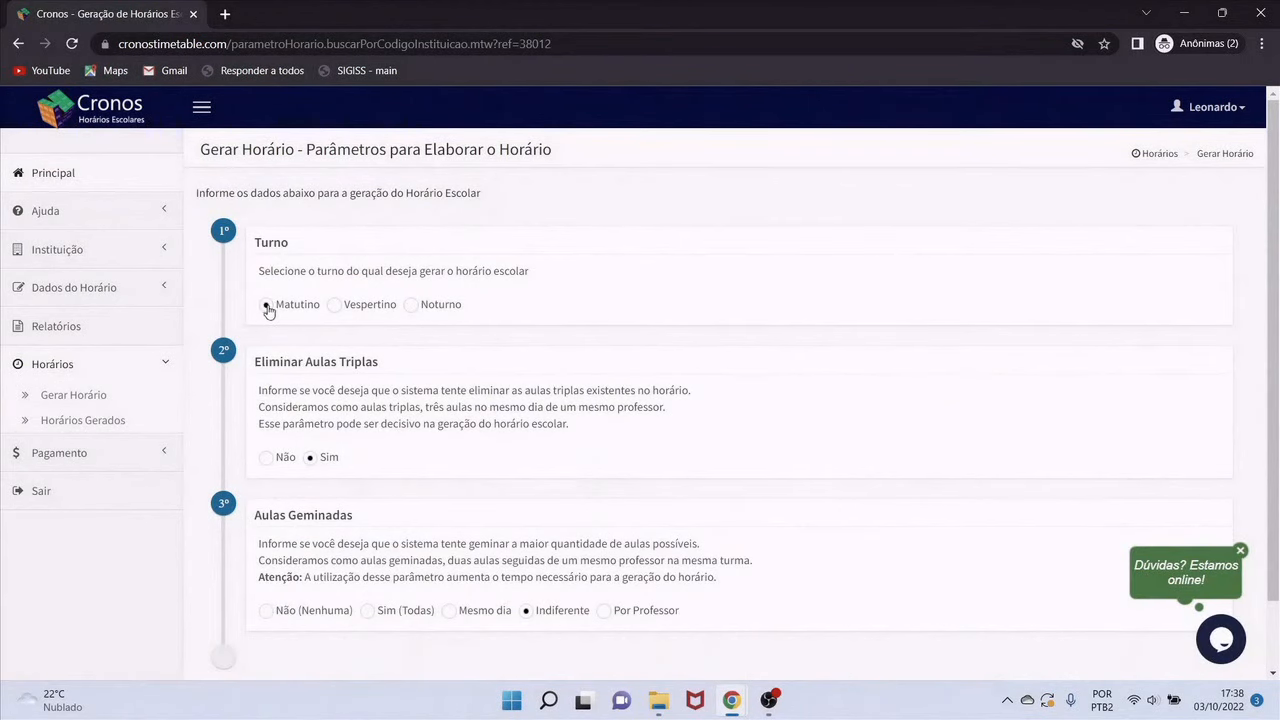
scroll(400, 394, down, 1)
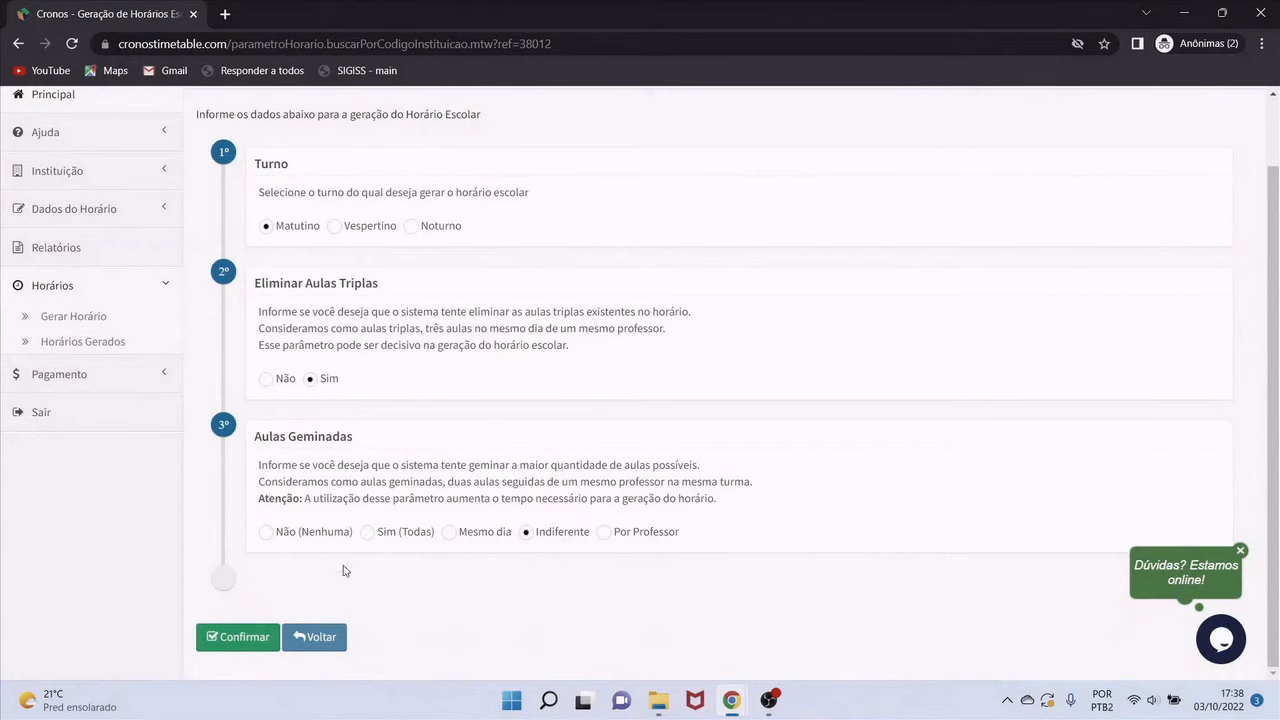
click(240, 645)
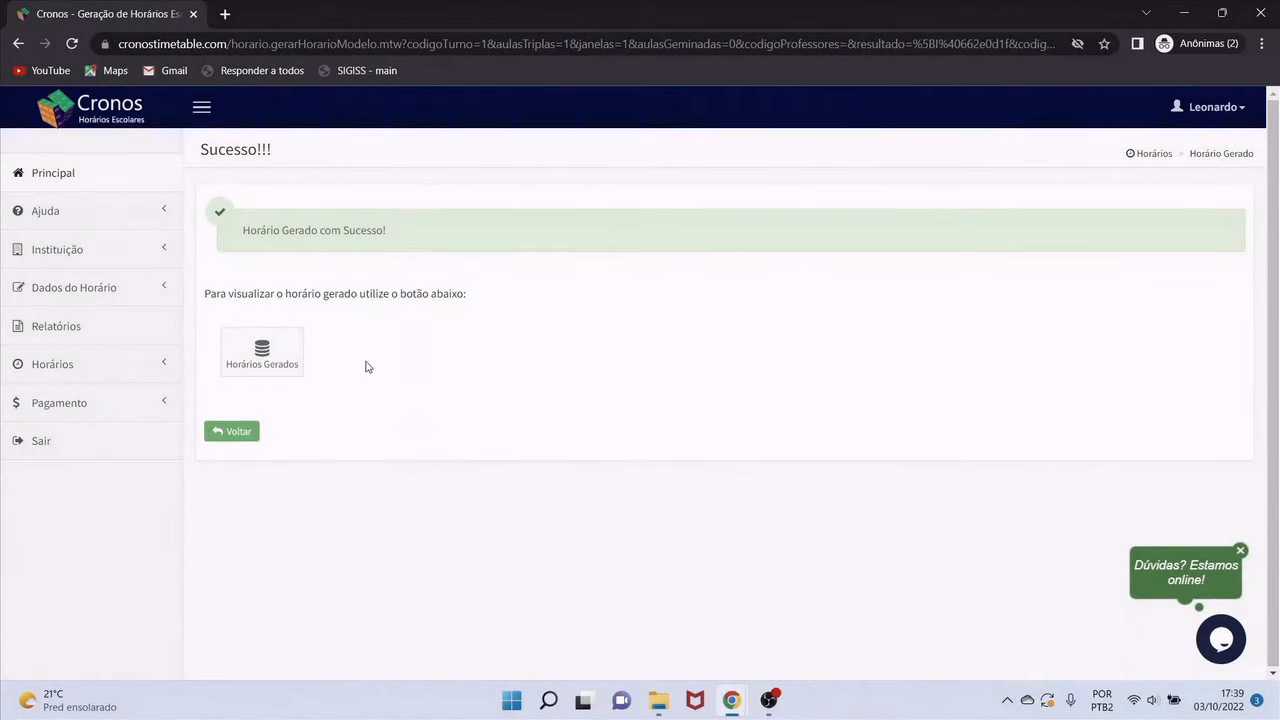
Open the Horários Gerados list showing Matutino timetable 1 for 3 classes
click(283, 370)
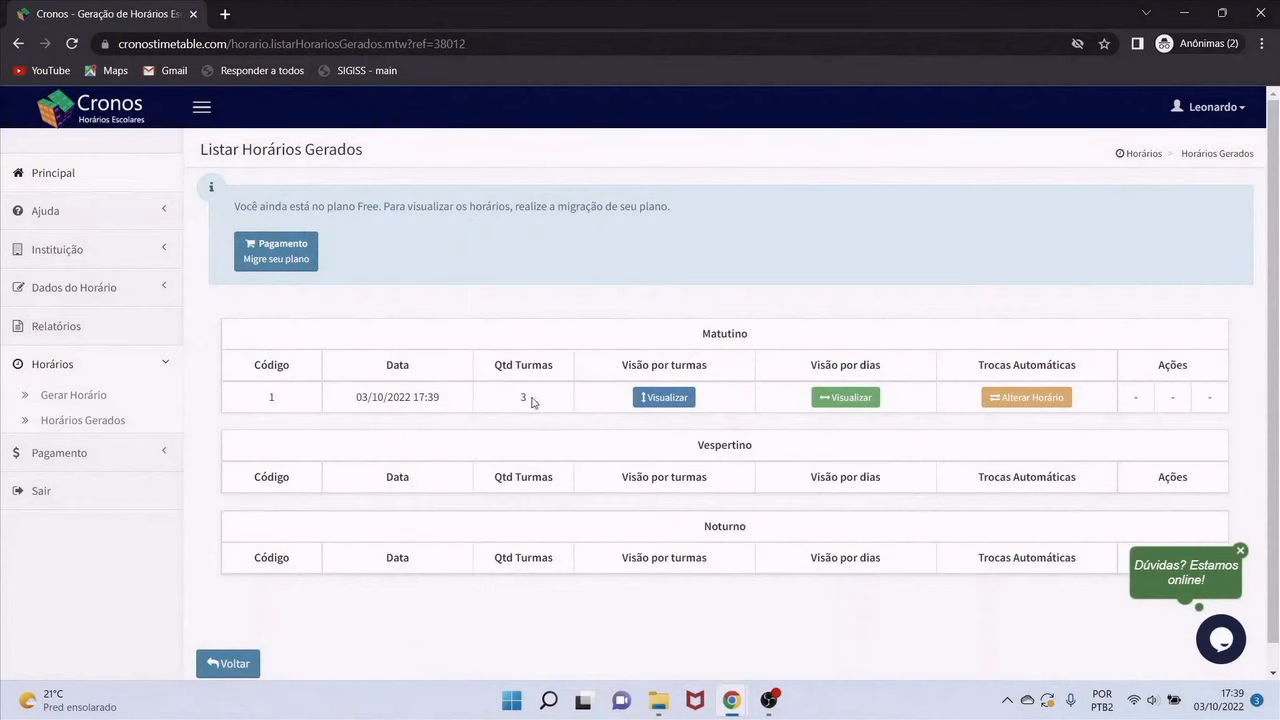
click(661, 398)
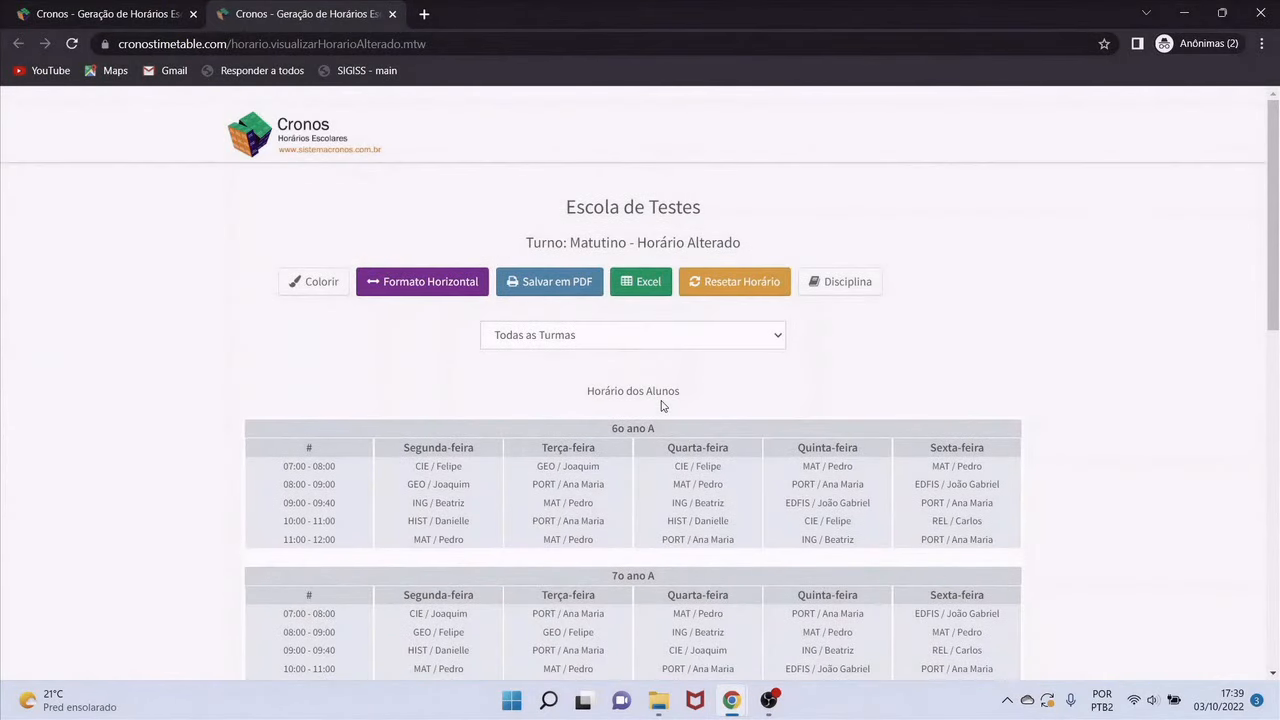
scroll(737, 400, down, 2)
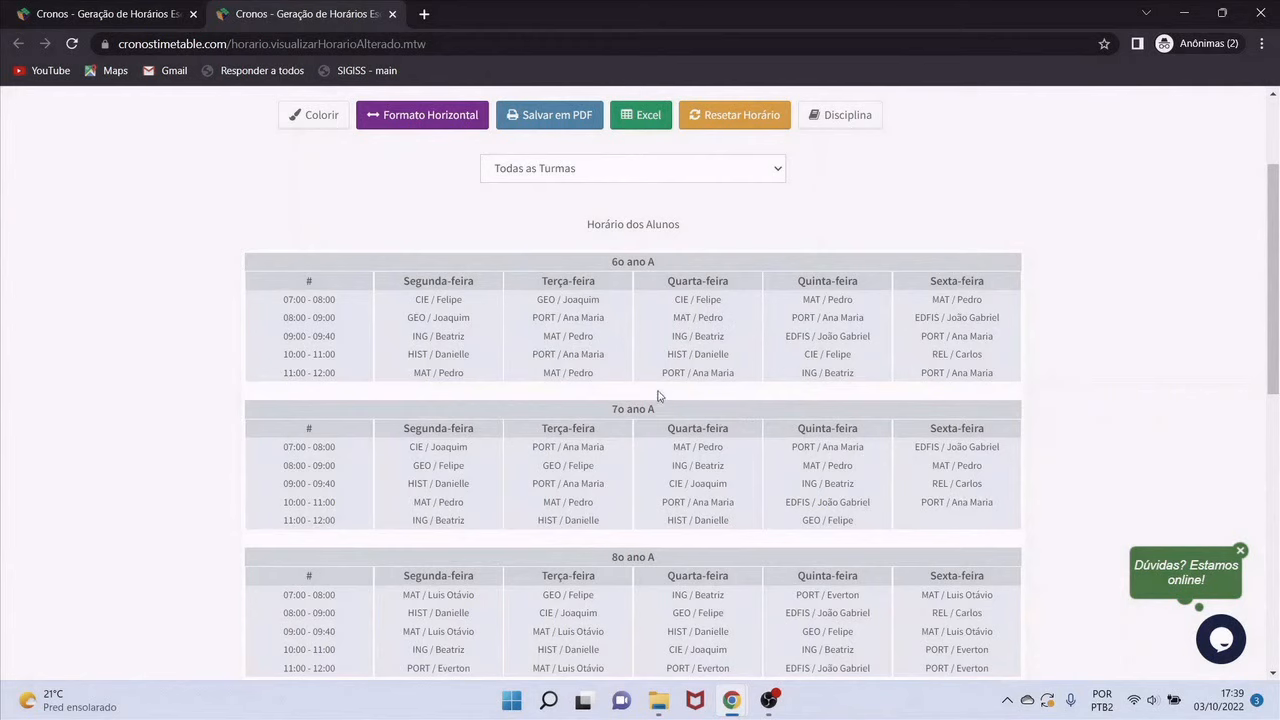
drag(663, 411, 610, 410)
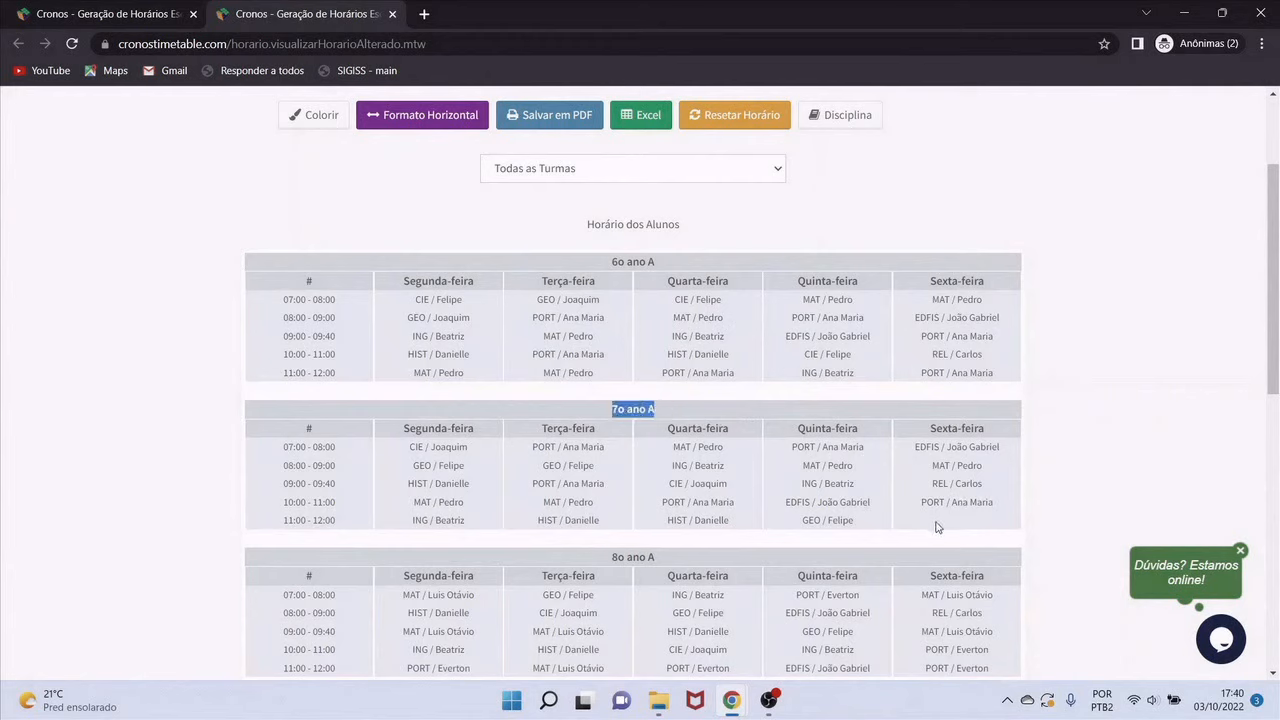
scroll(937, 527, down, 3)
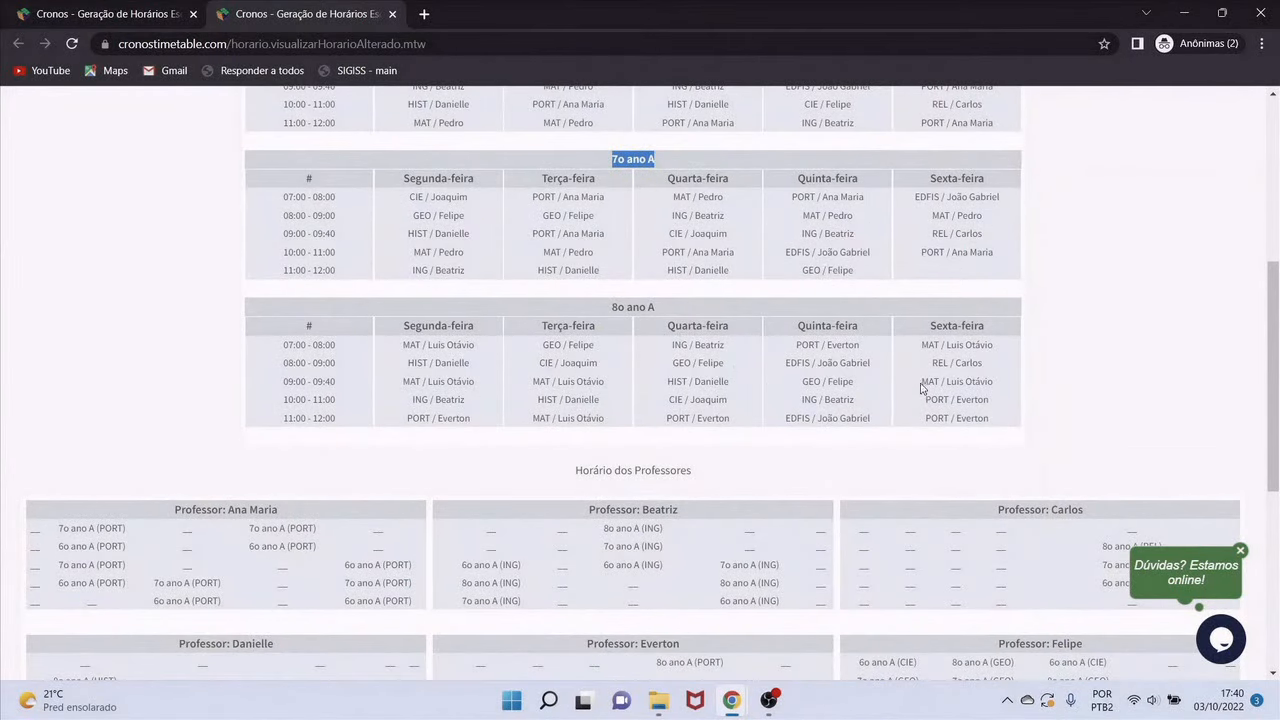
scroll(494, 405, down, 2)
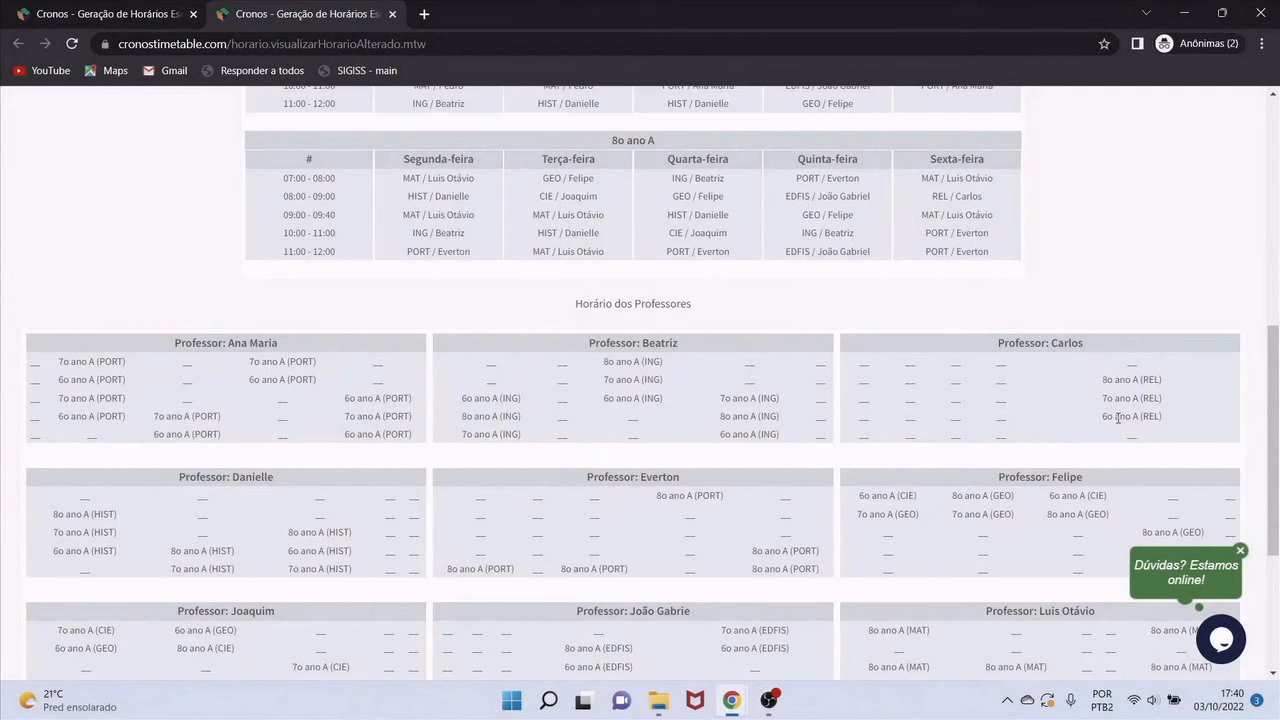
scroll(675, 432, down, 3)
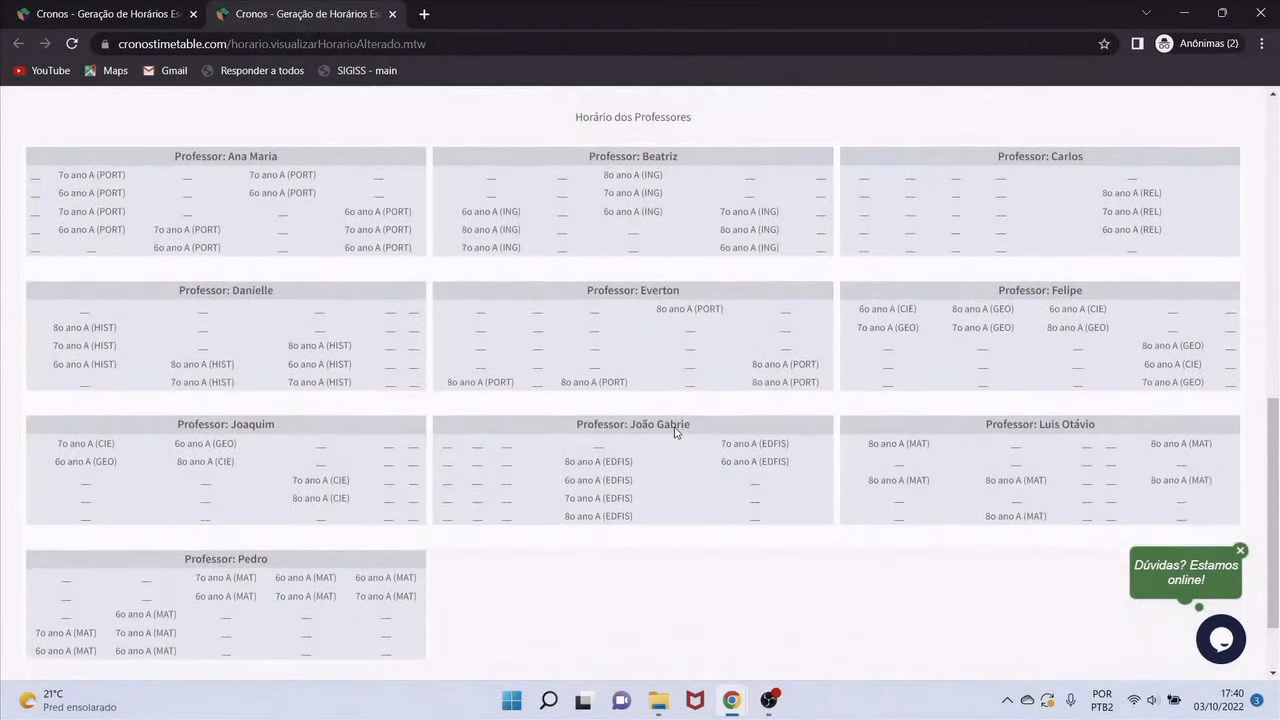
scroll(675, 432, up, 3)
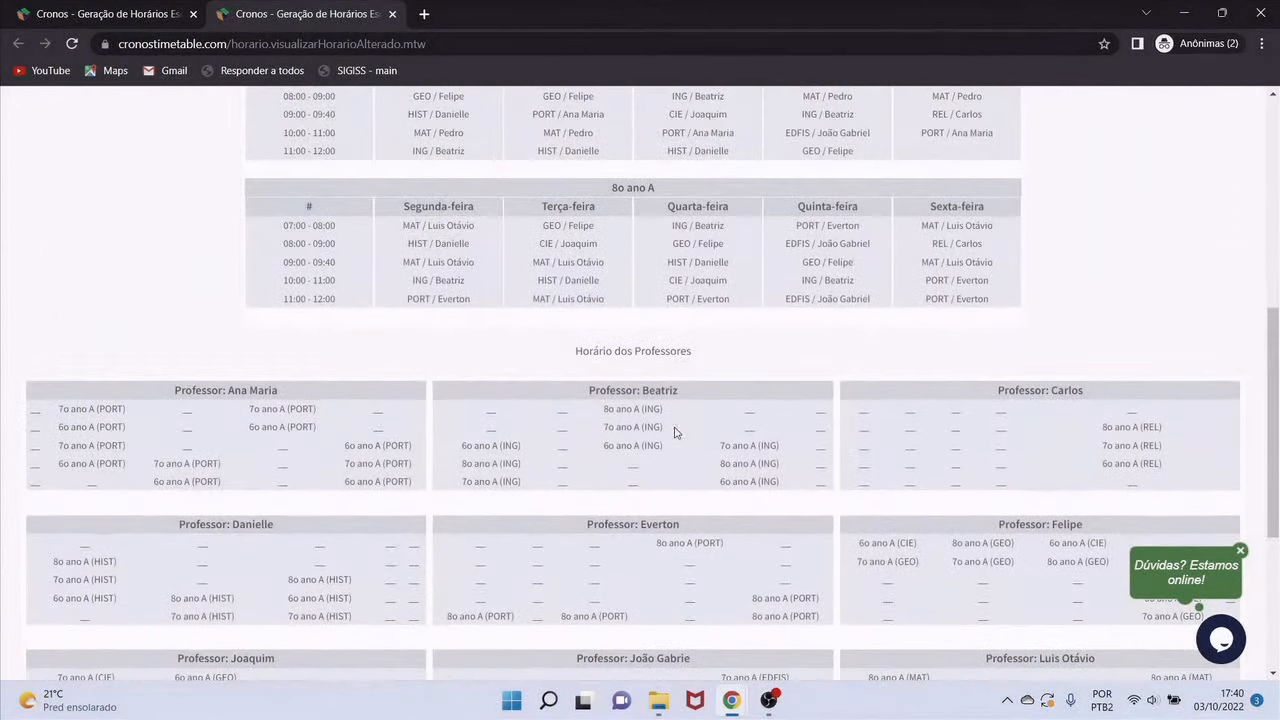
scroll(687, 326, down, 3)
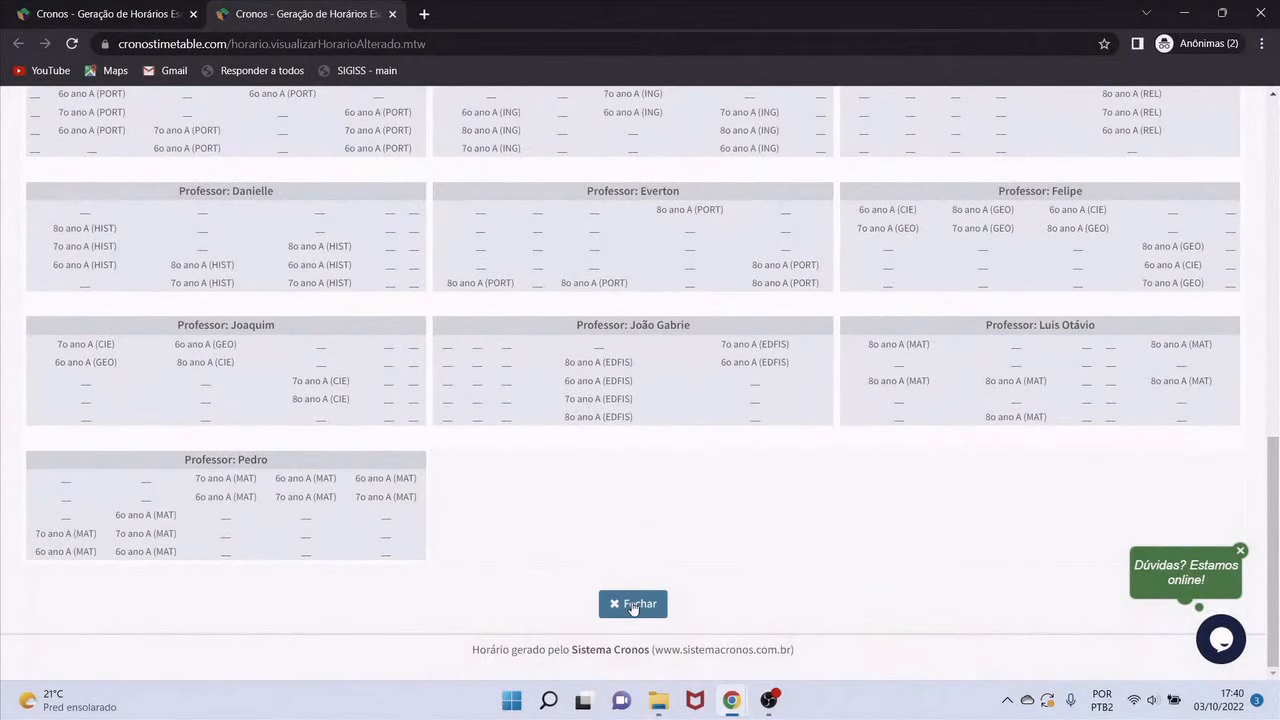
click(632, 605)
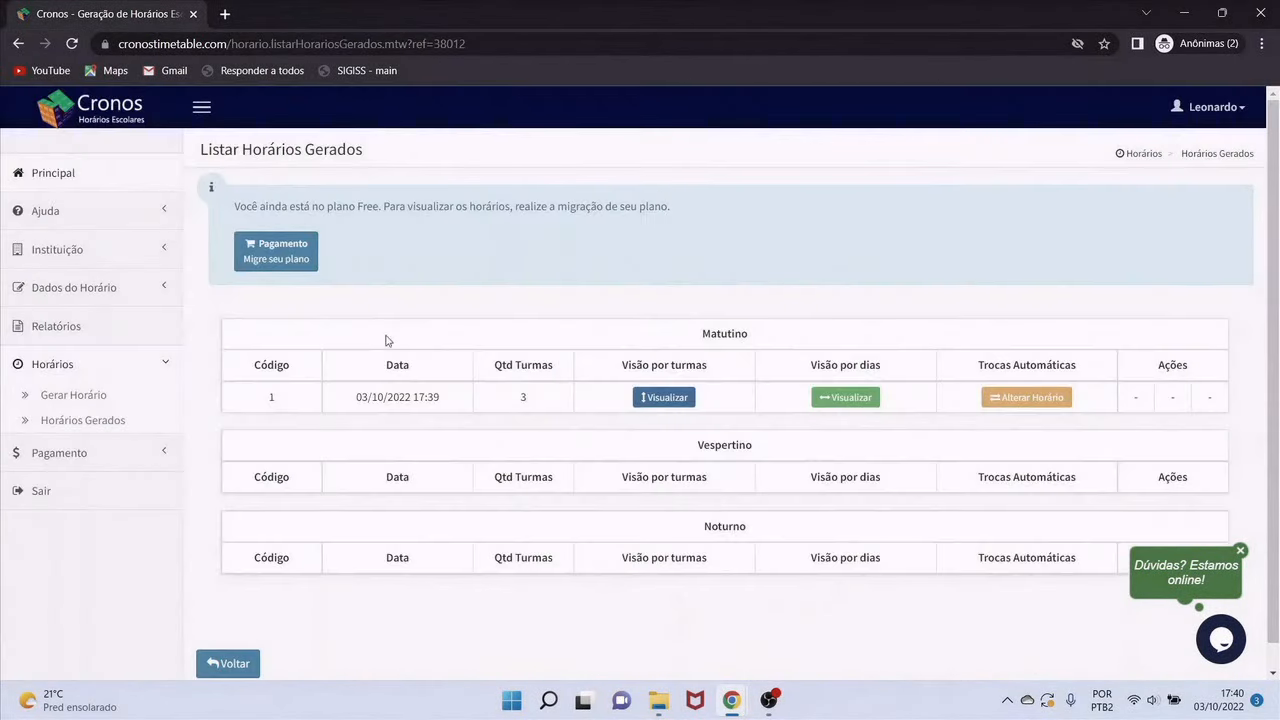
click(58, 175)
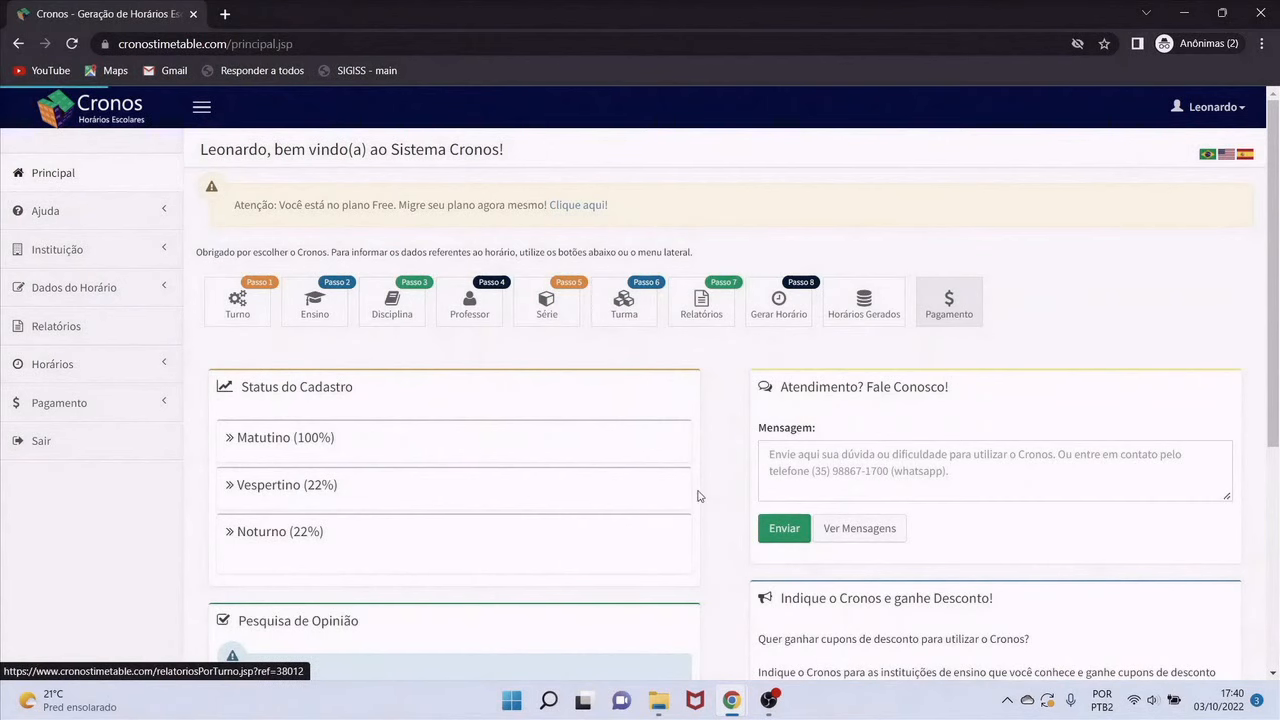
click(864, 305)
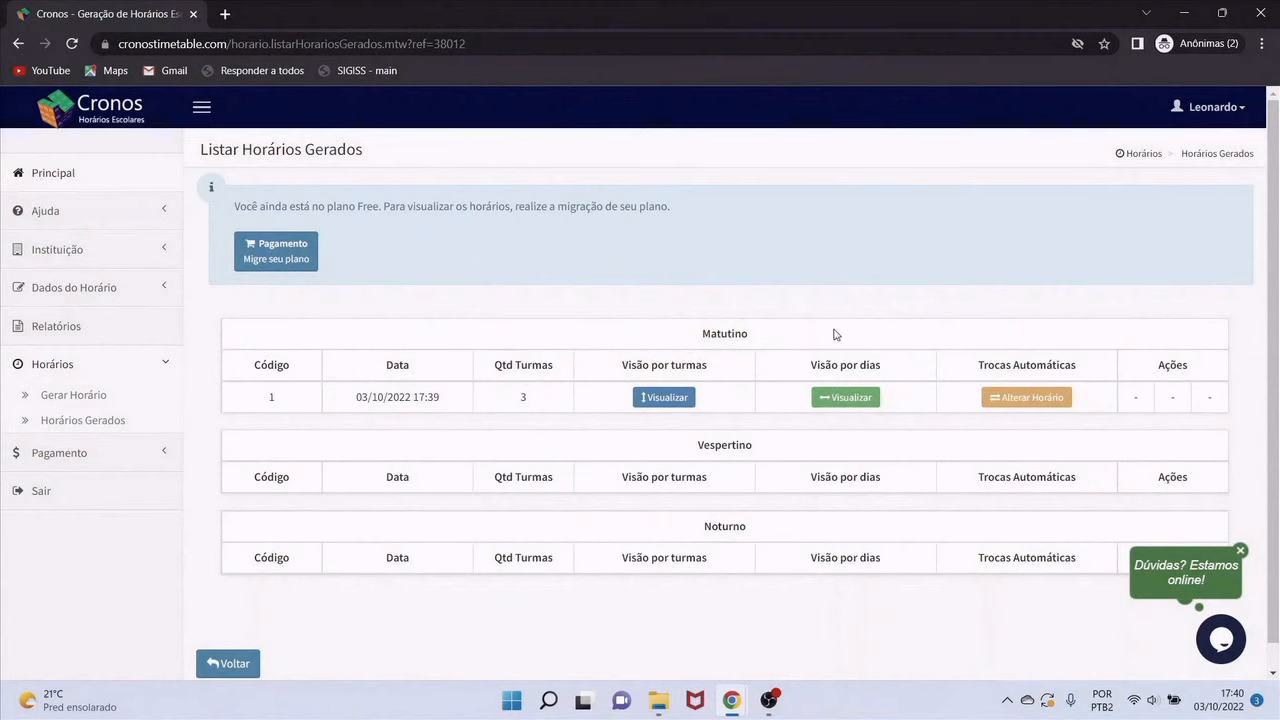
click(860, 398)
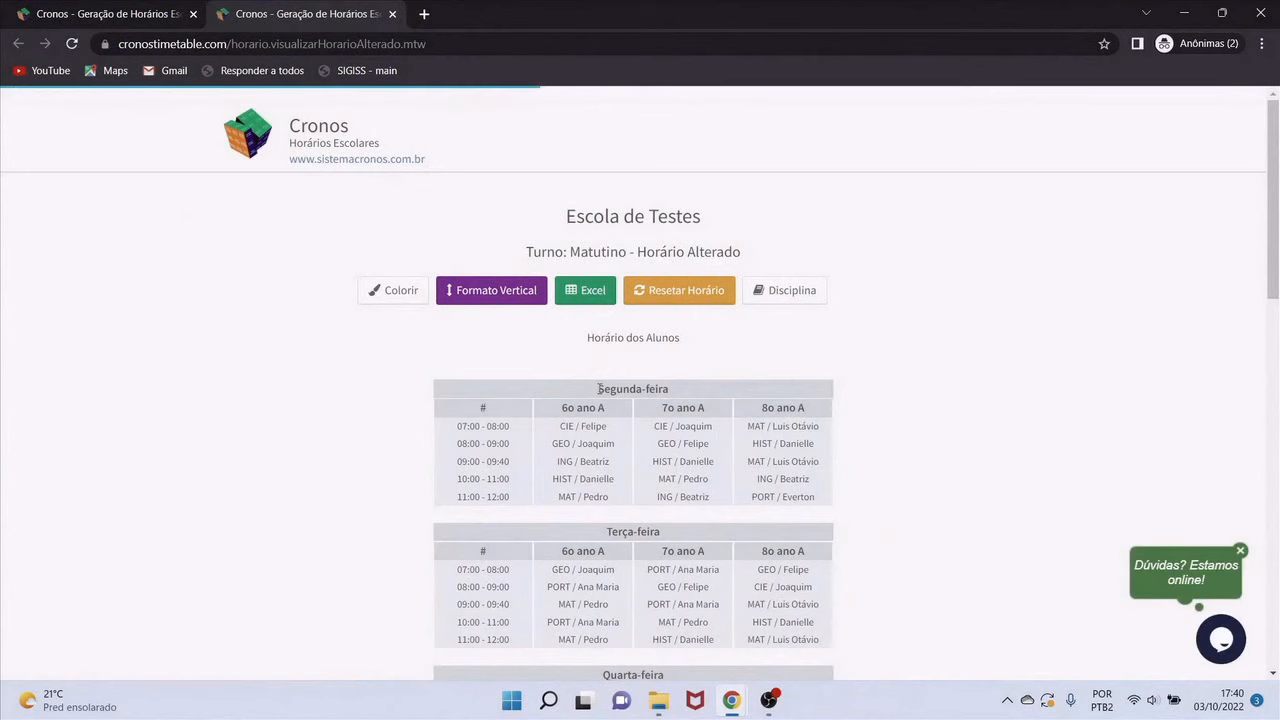
scroll(665, 476, down, 5)
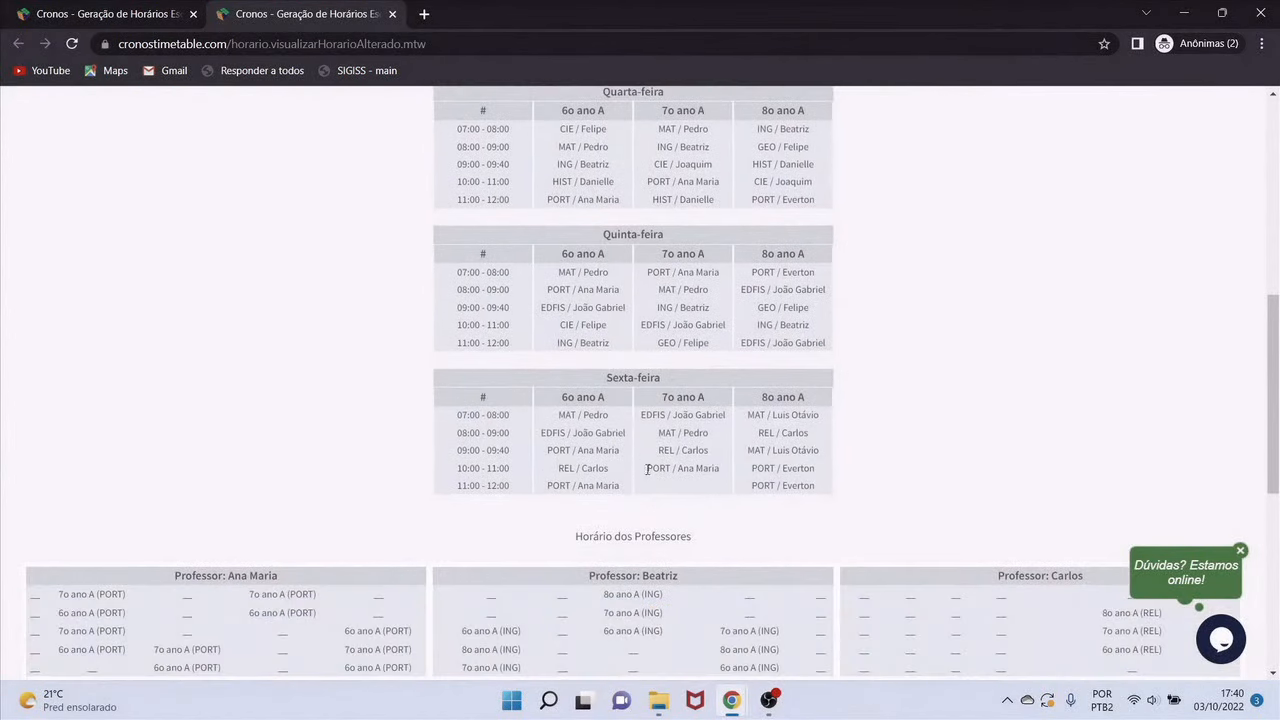
scroll(637, 439, up, 3)
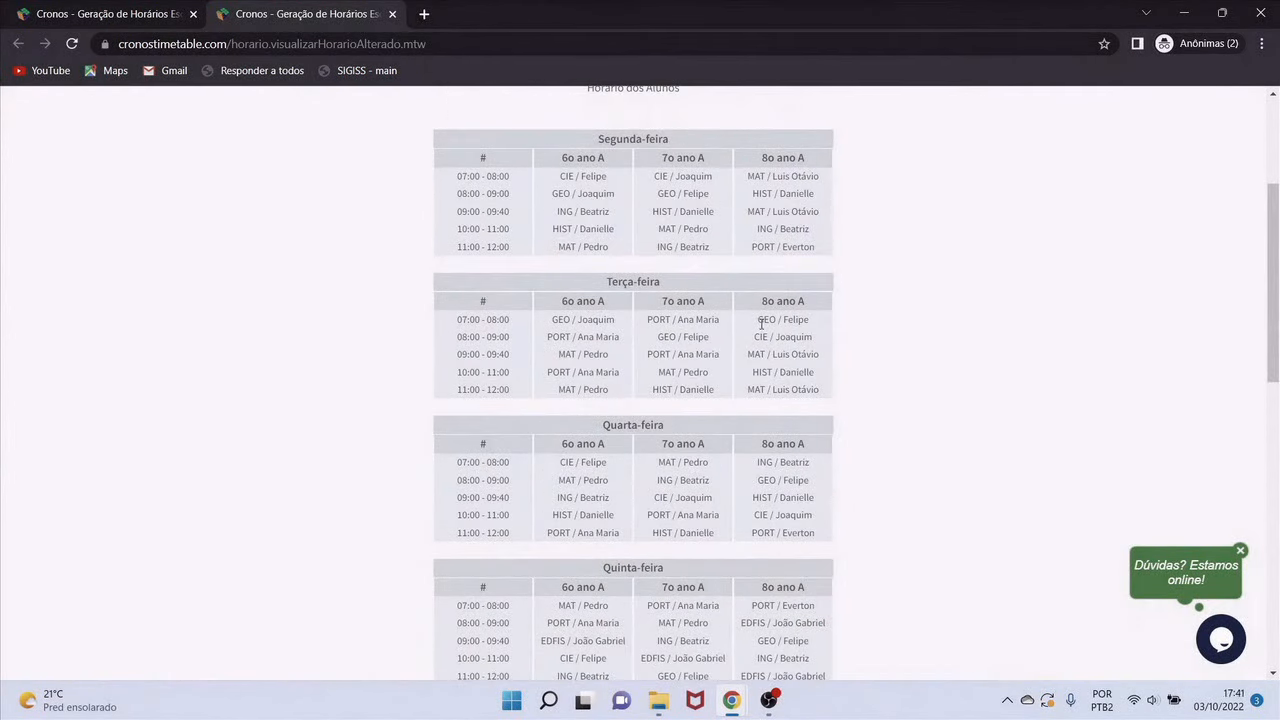
scroll(761, 323, down, 3)
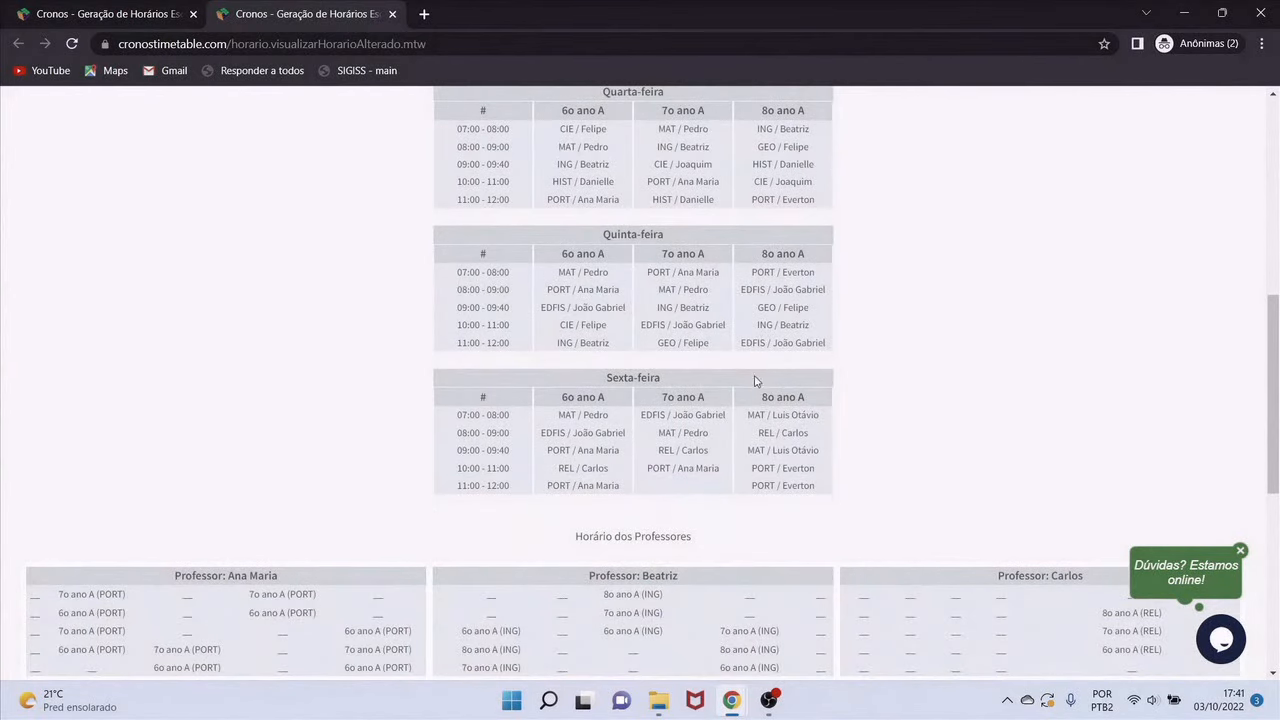
scroll(755, 382, down, 2)
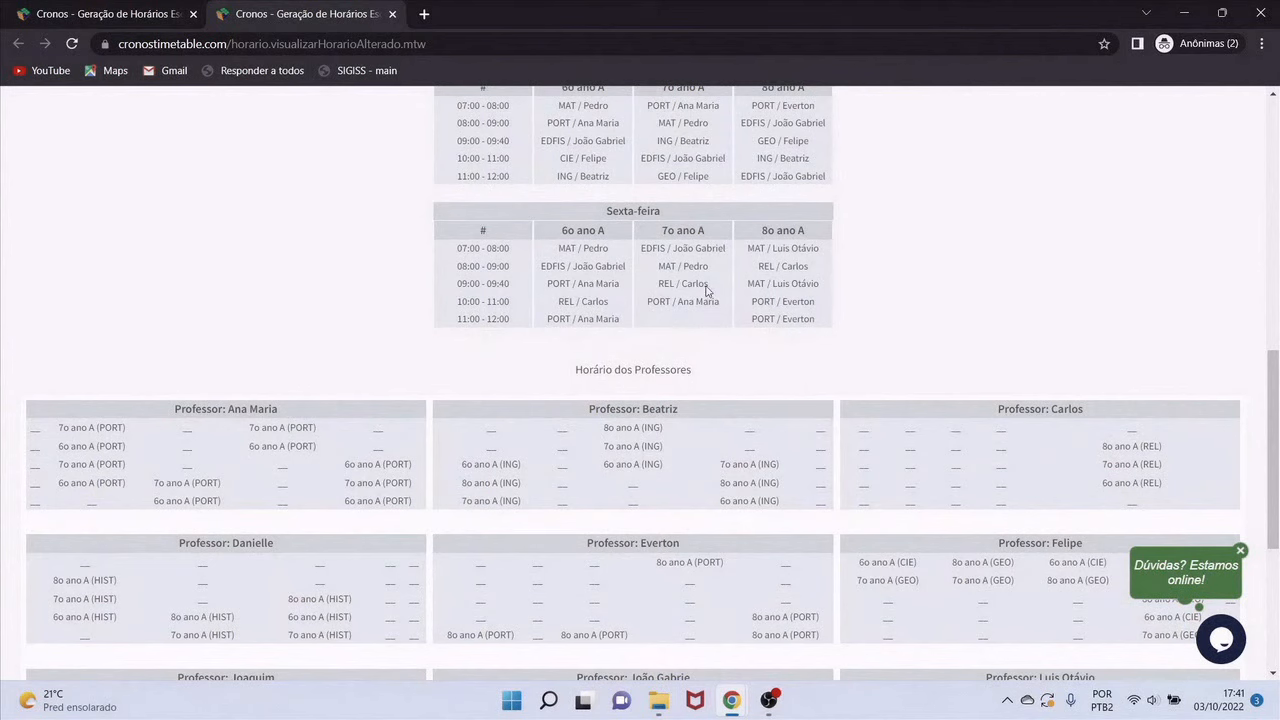
scroll(702, 297, down, 4)
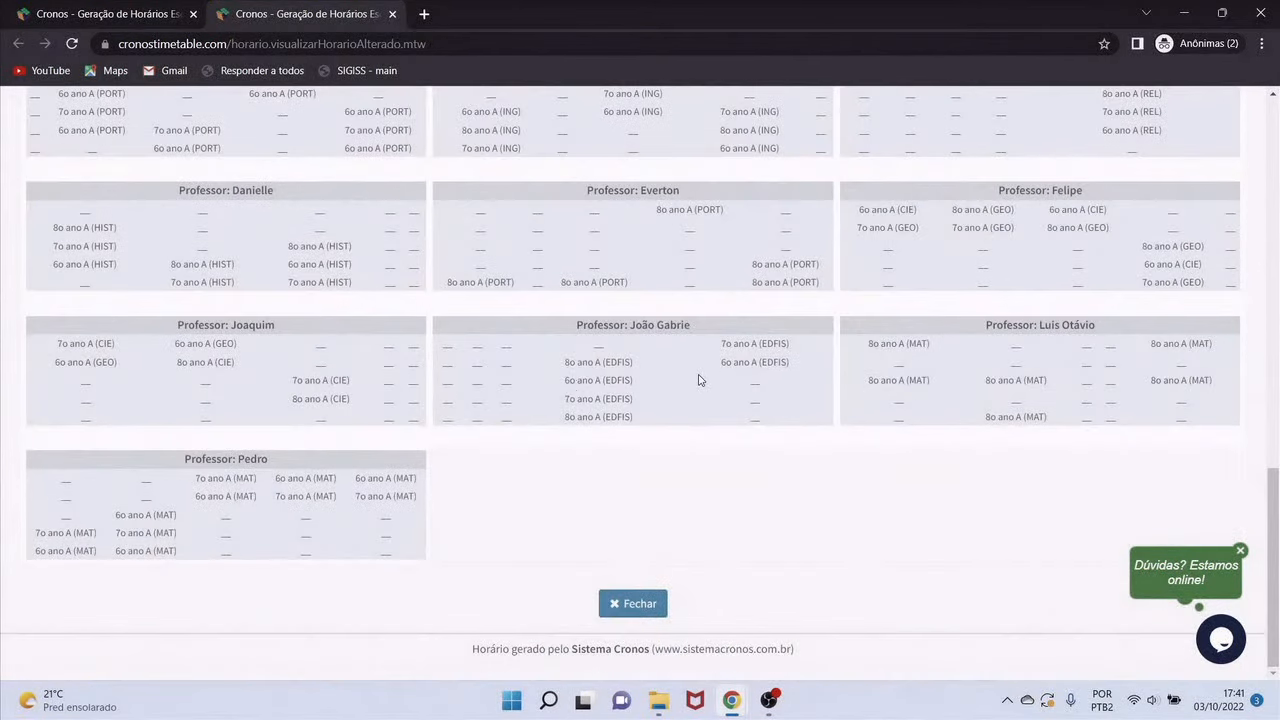
scroll(690, 380, up, 2)
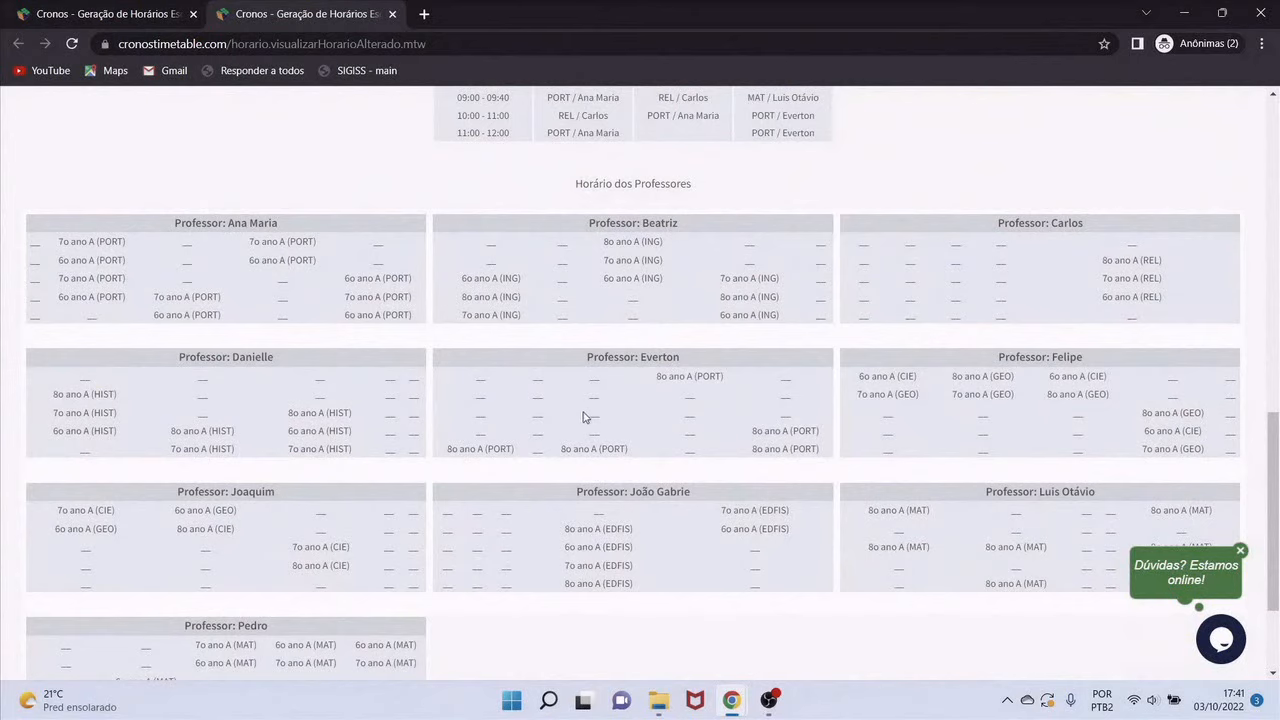
scroll(575, 405, down, 2)
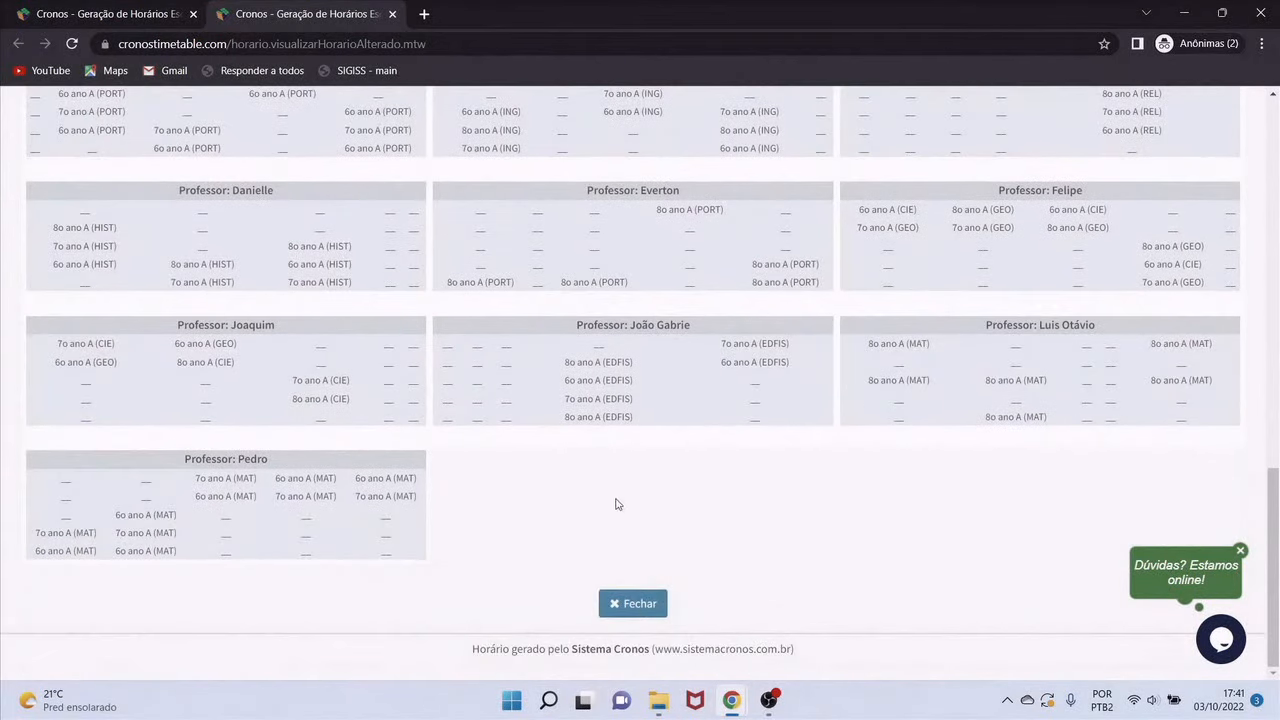
click(628, 604)
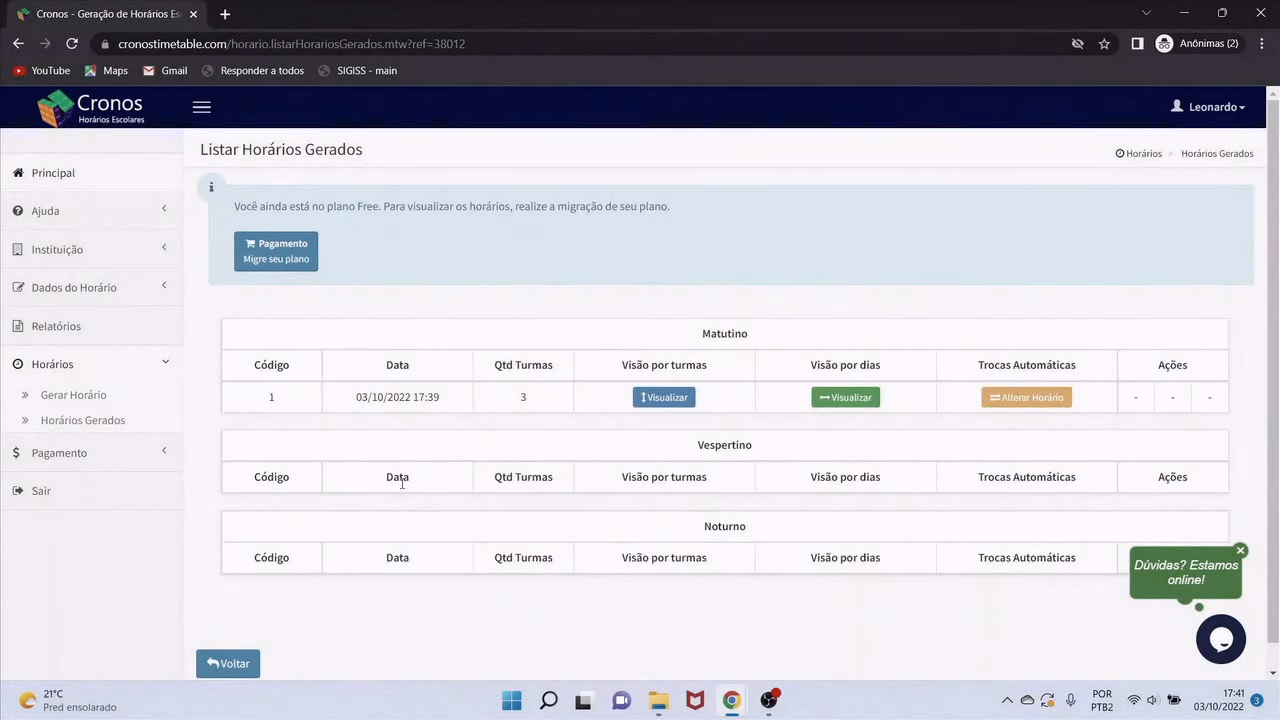
From the Horários Gerados list, open Alterar Horário for the Matutino timetable's automatic swaps
scroll(349, 337, down, 1)
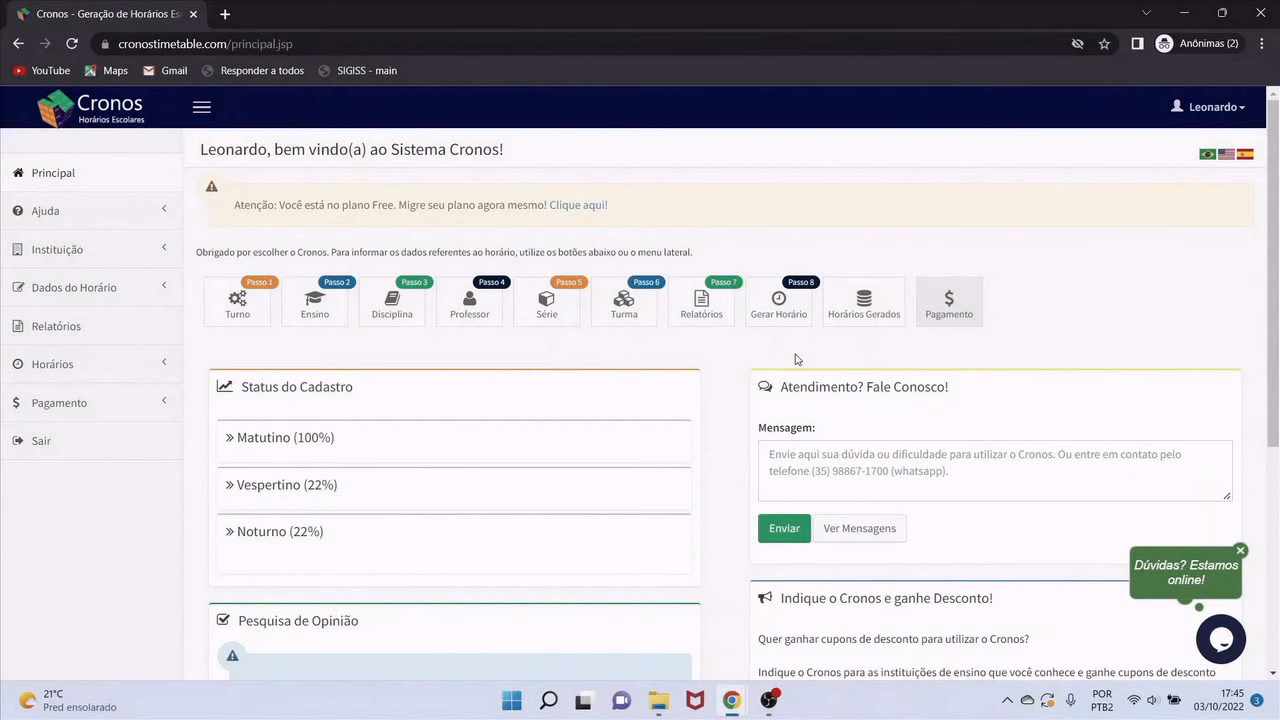
click(871, 316)
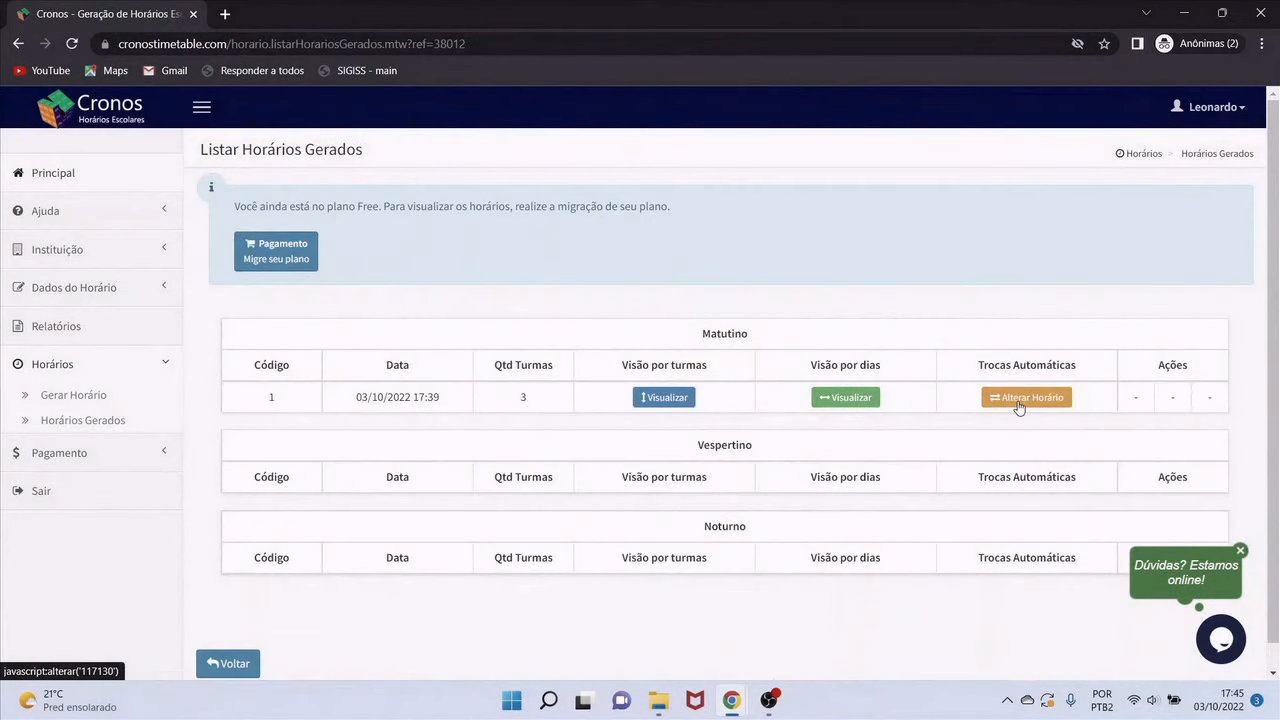
click(1019, 407)
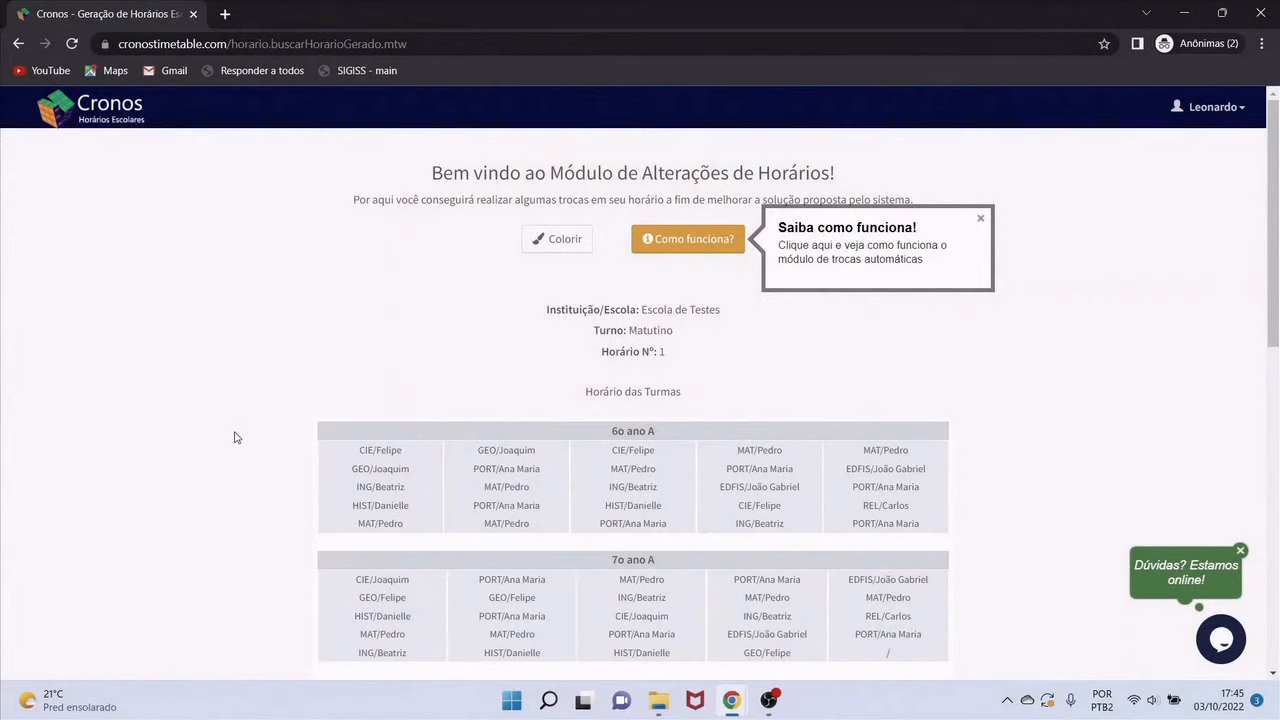
Review the Matutino class grids and Everton's teacher timetable, highlighting his 8o ano A PORT entries
scroll(235, 437, down, 10)
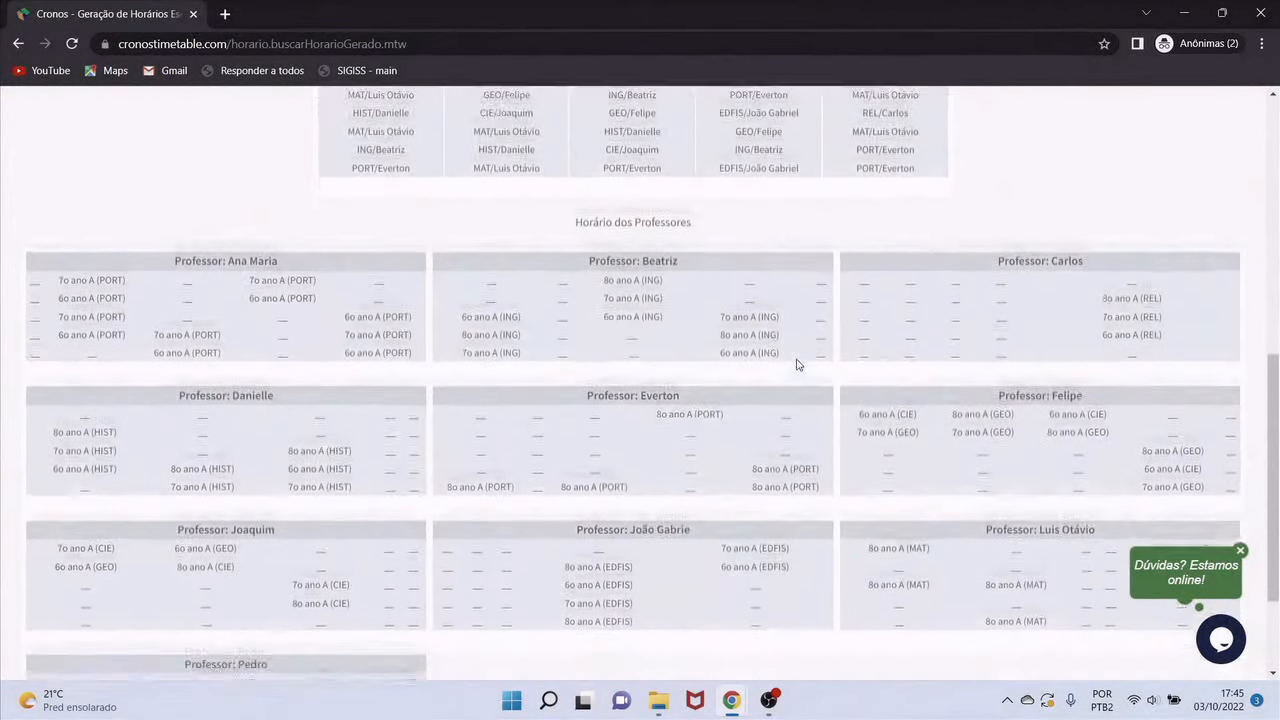
scroll(797, 364, down, 2)
scroll(660, 362, up, 2)
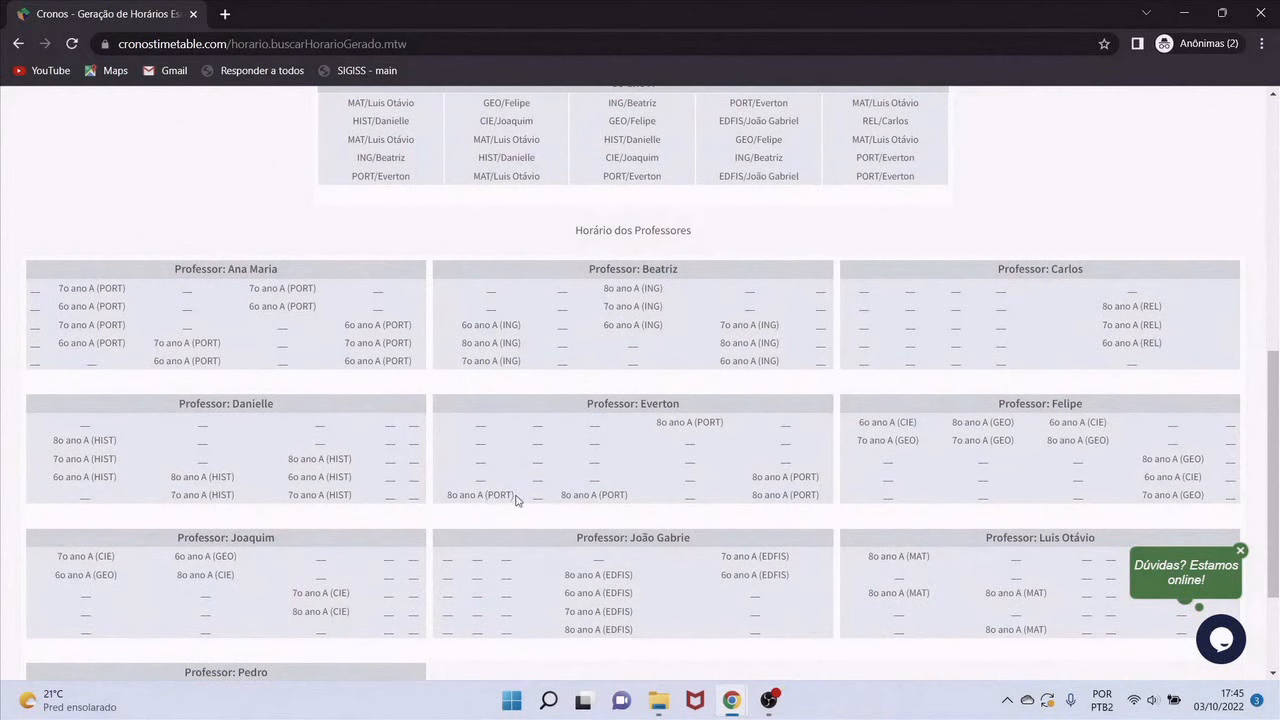
drag(517, 500, 447, 498)
scroll(526, 452, up, 2)
scroll(526, 452, down, 4)
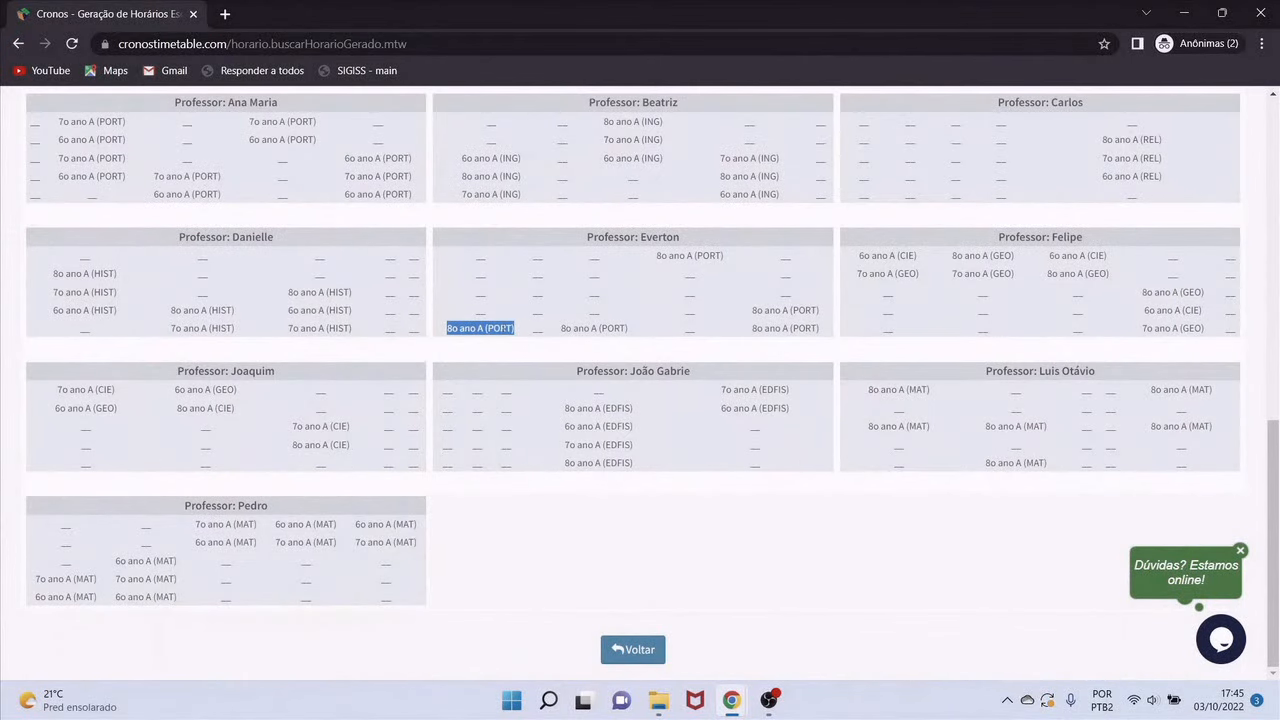
click(467, 327)
drag(447, 330, 500, 363)
scroll(500, 365, up, 3)
click(499, 581)
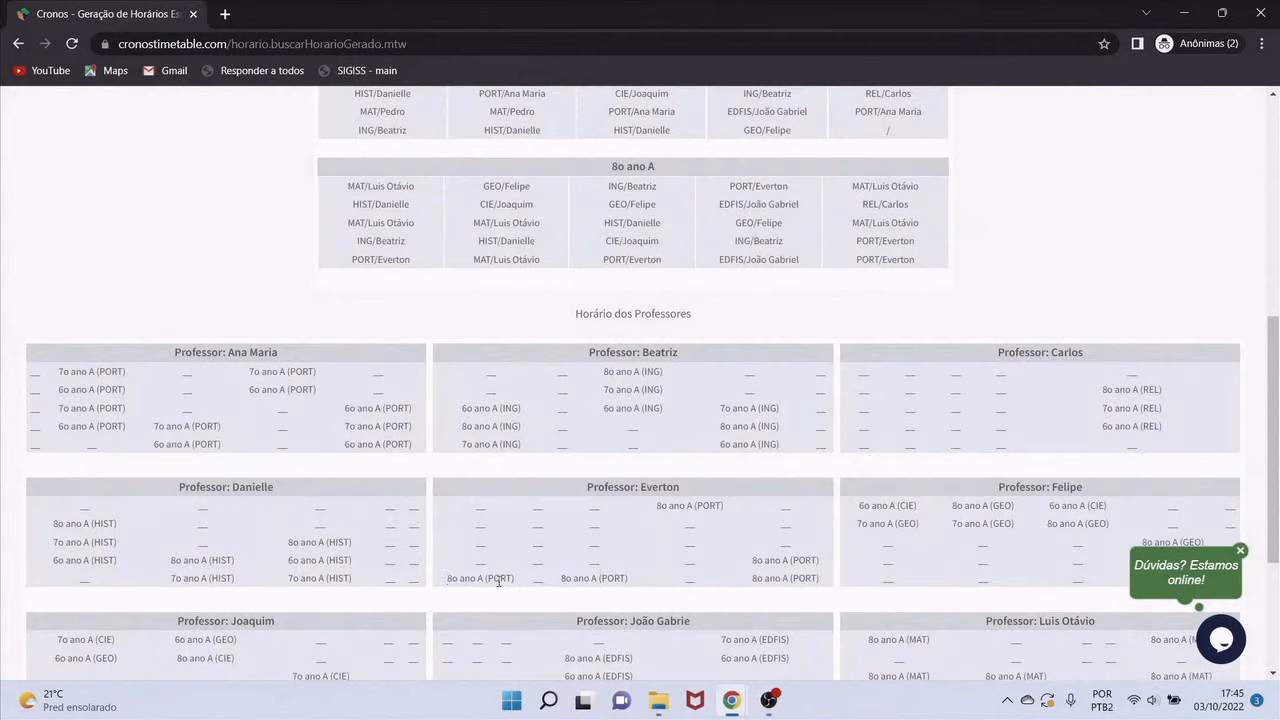
scroll(480, 508, up, 2)
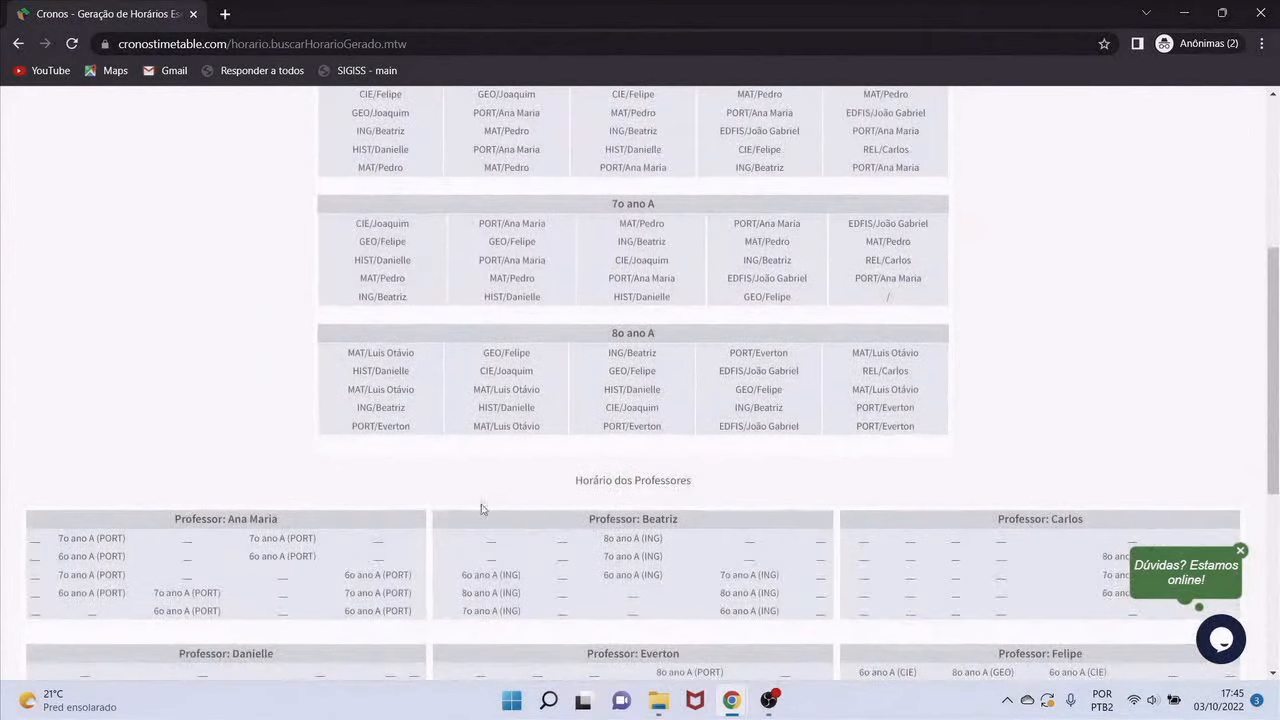
Select 8o ano A's PORT/Everton lesson, list its 11 possible swaps, and preview the first one
click(380, 433)
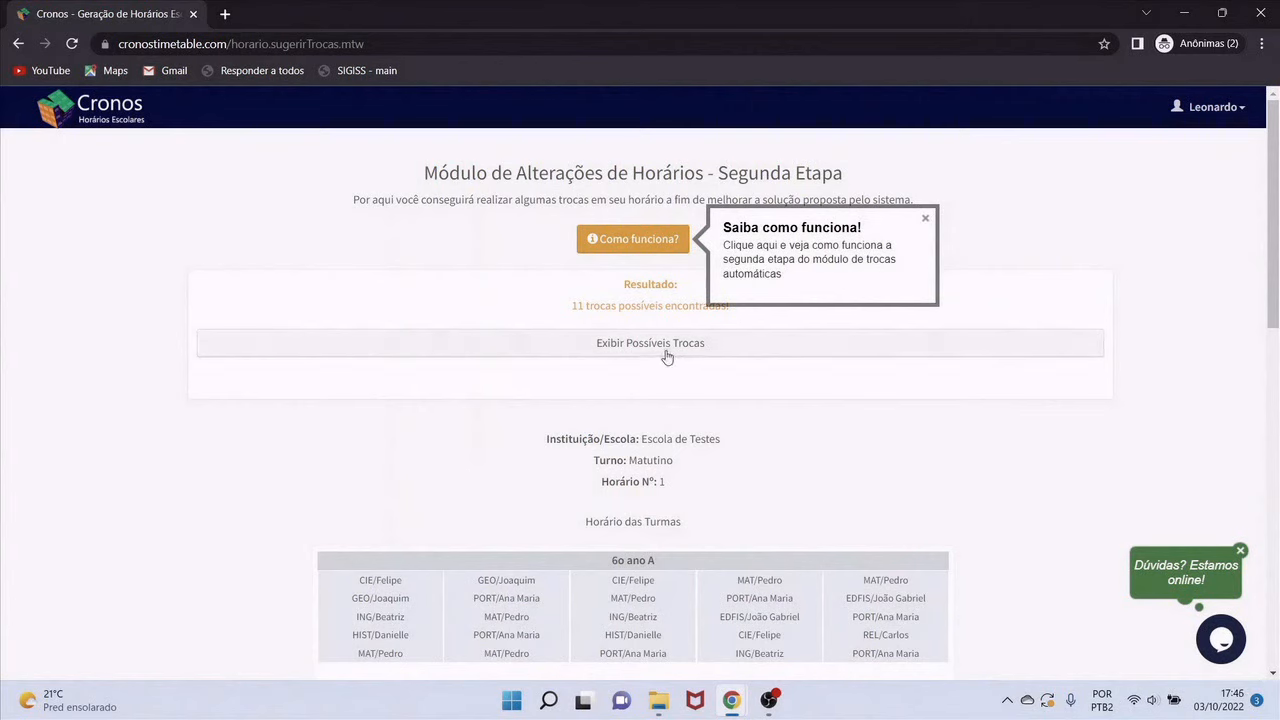
click(608, 345)
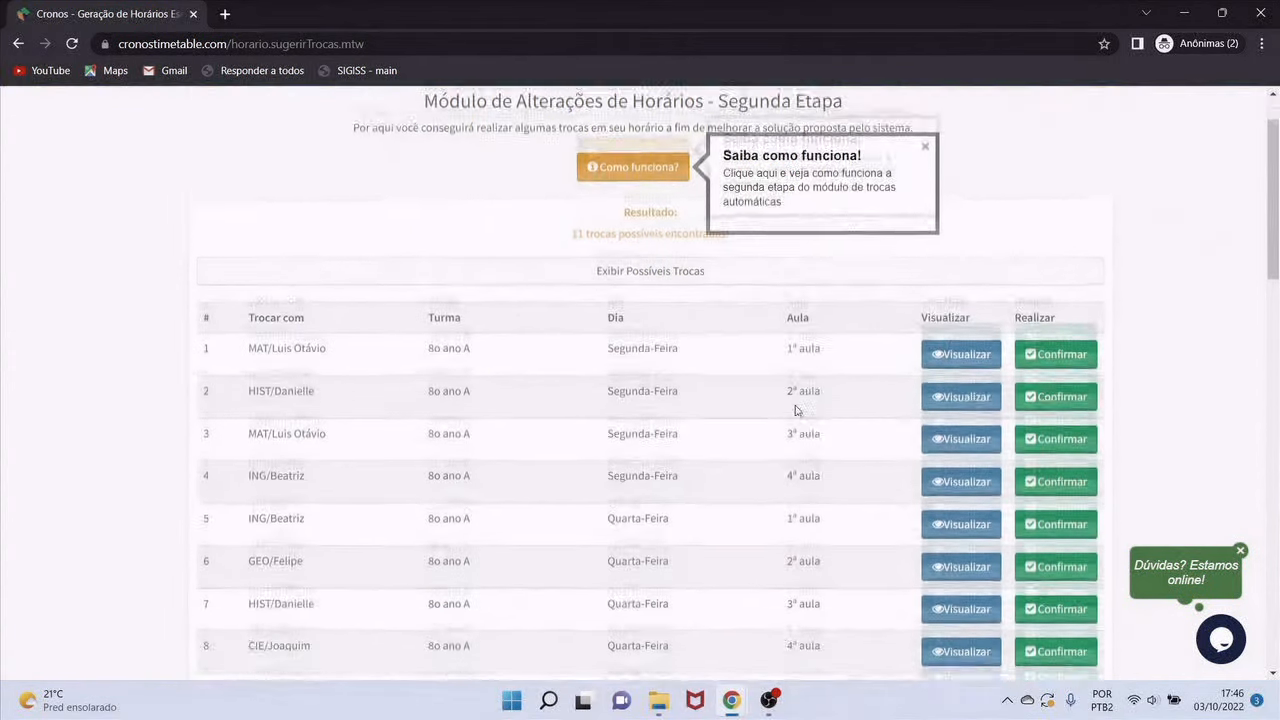
scroll(794, 409, down, 3)
scroll(405, 320, up, 1)
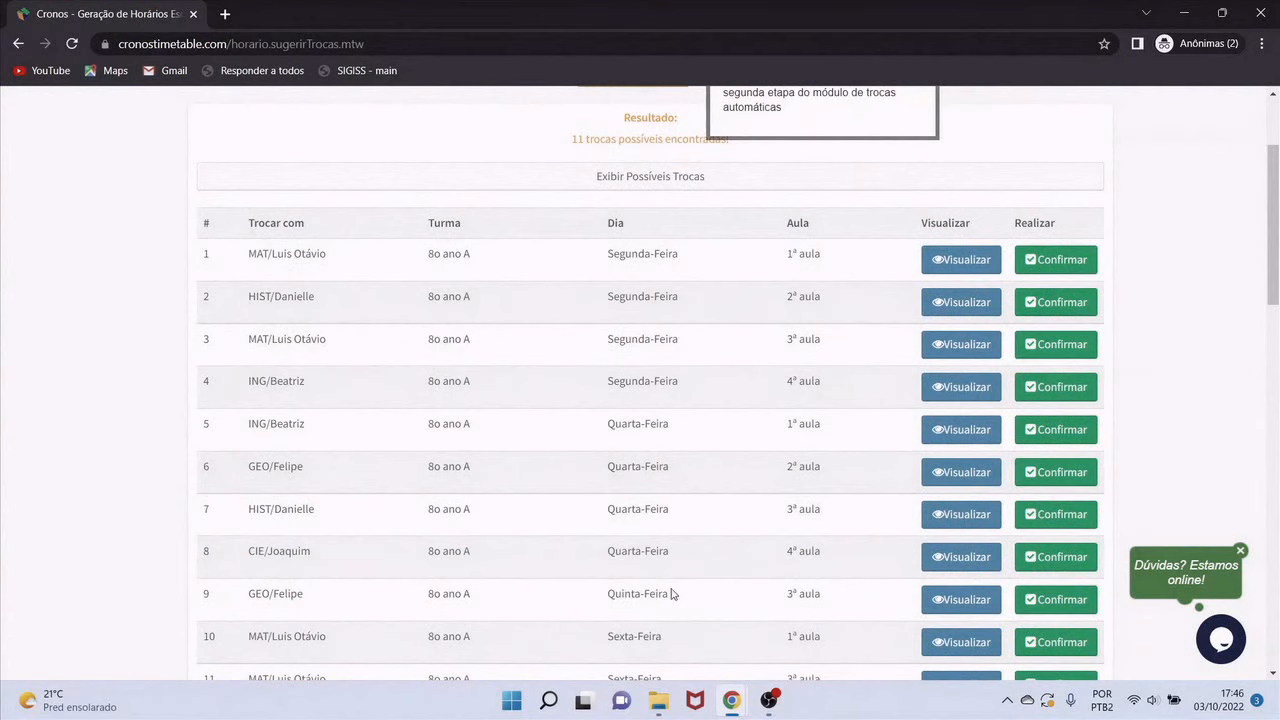
scroll(751, 436, down, 1)
scroll(751, 436, down, 6)
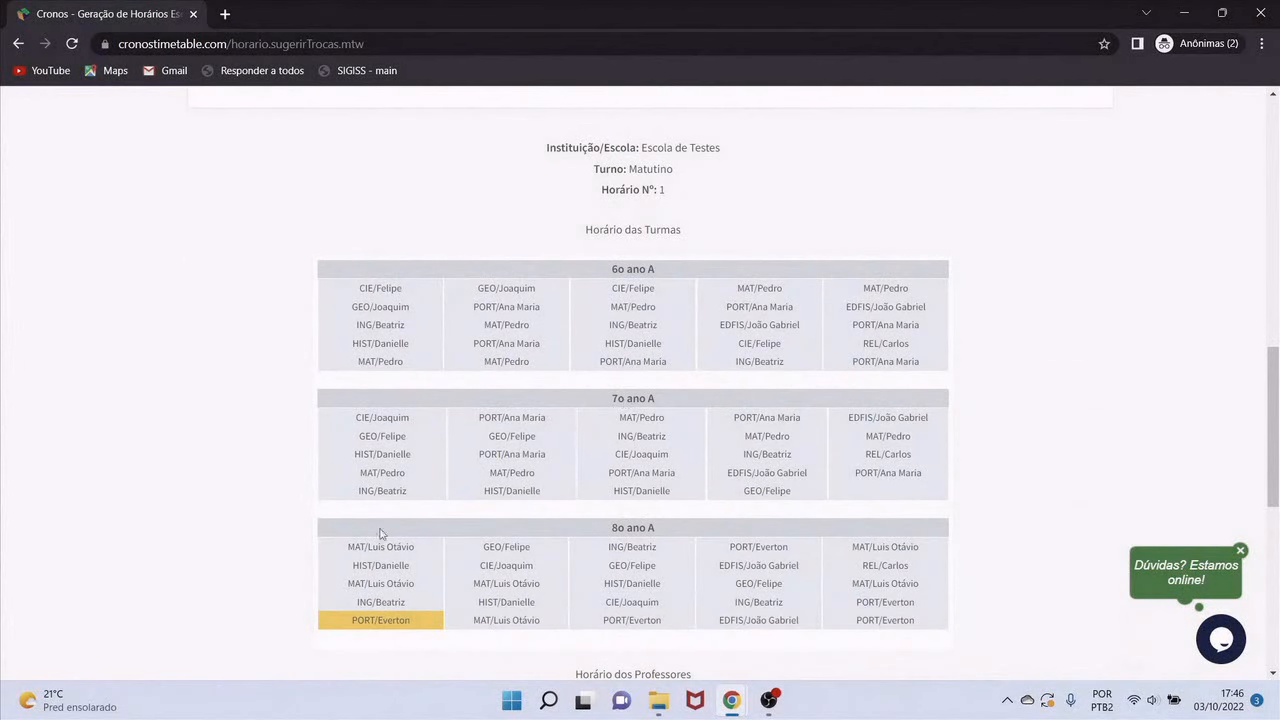
scroll(717, 500, up, 6)
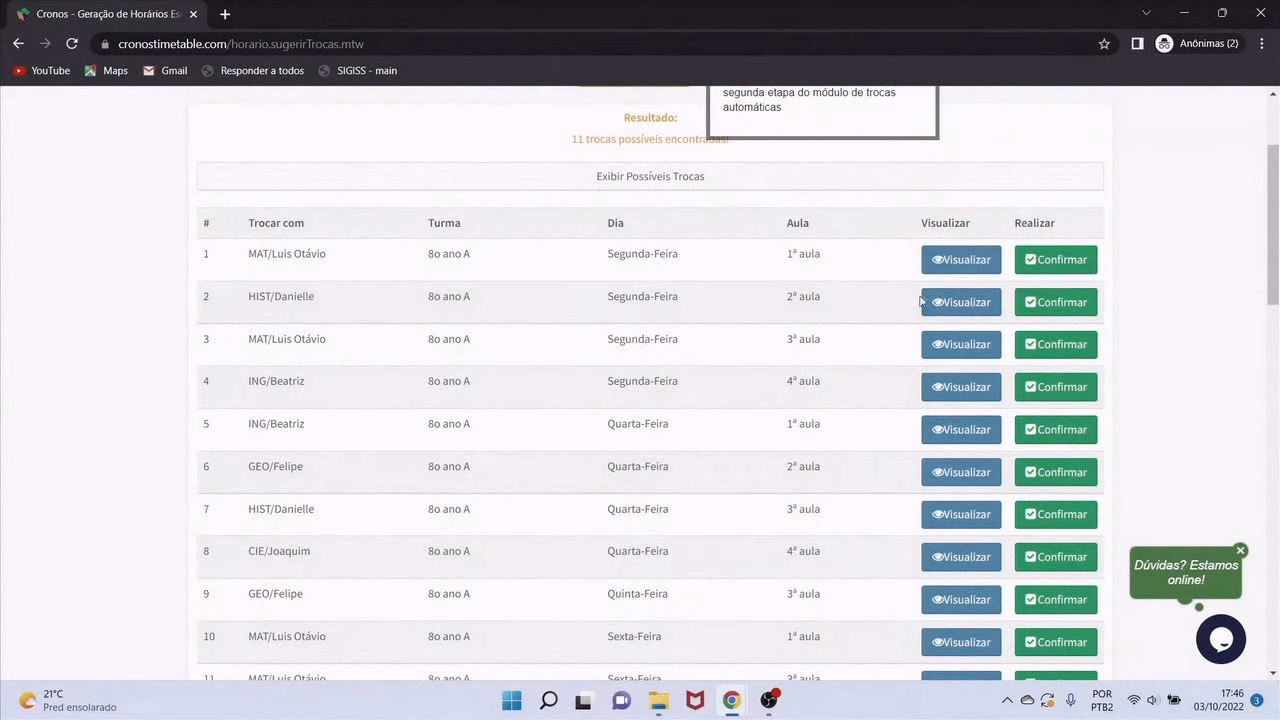
click(961, 262)
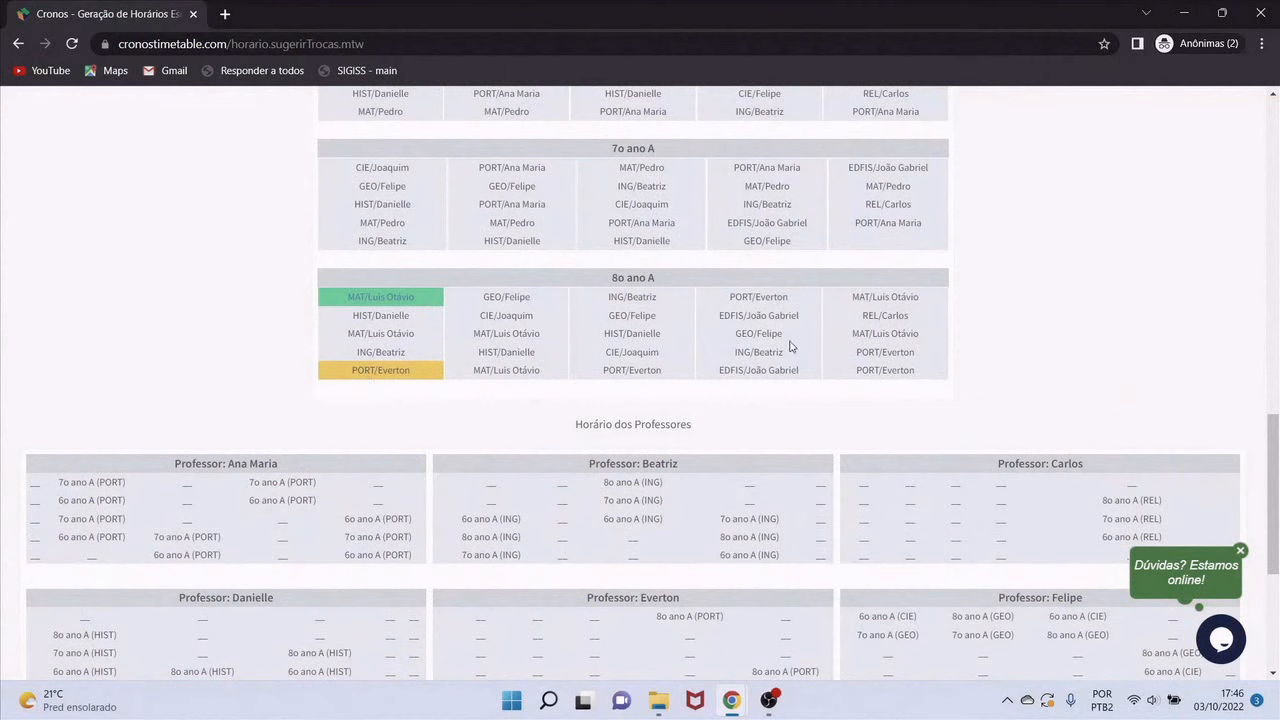
Compare Everton's PORT and Luis Otávio's MAT entries, then request the first swap with MAT/Luis Otávio
click(391, 305)
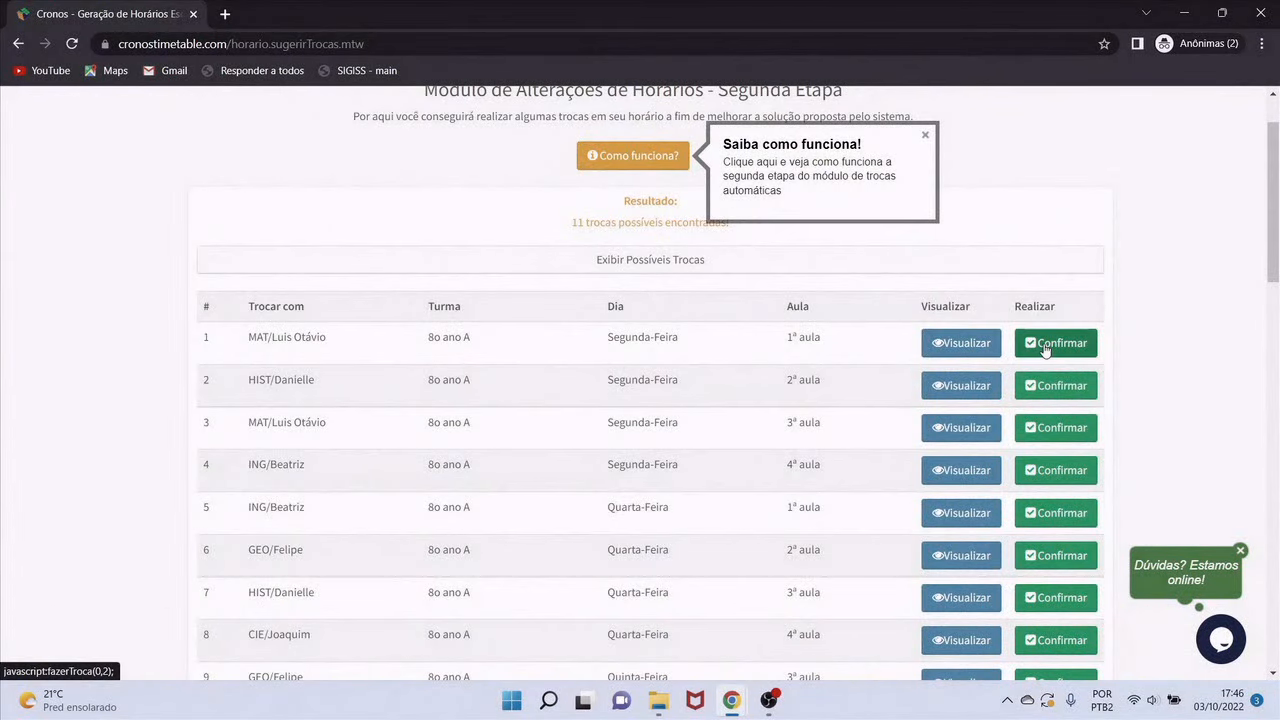
scroll(663, 429, down, 5)
scroll(663, 429, down, 5)
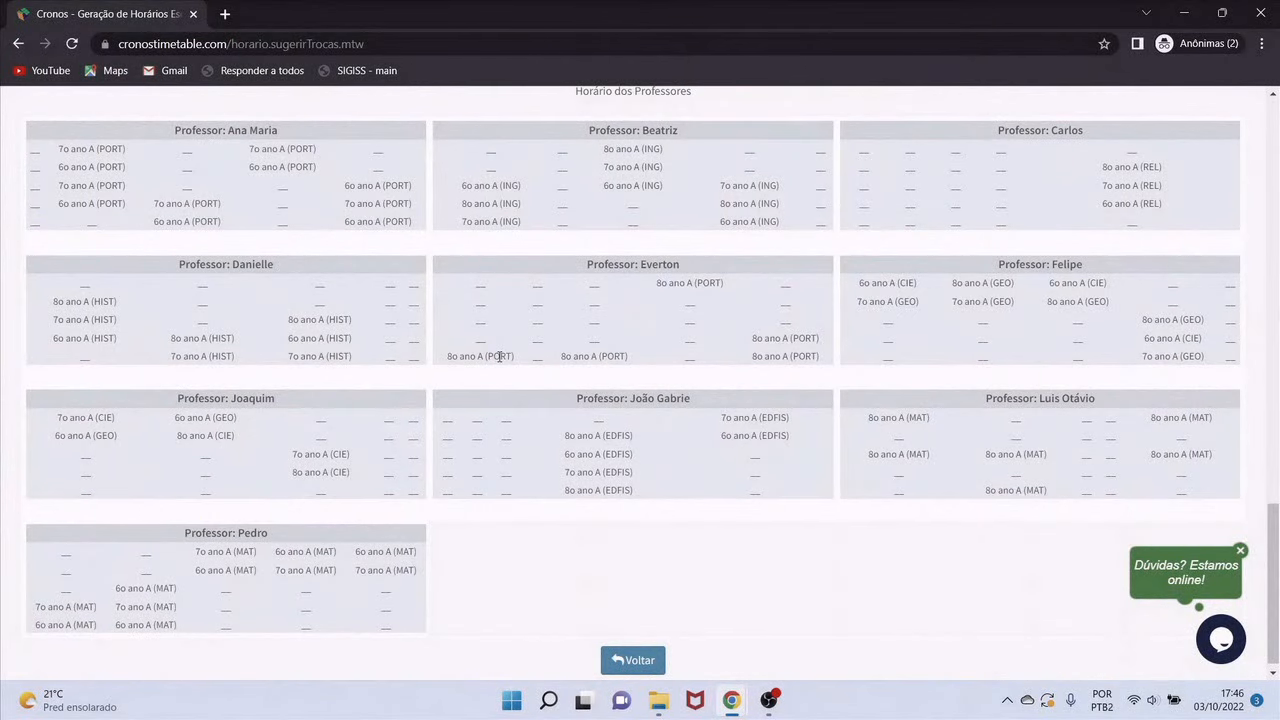
drag(499, 356, 465, 358)
drag(932, 418, 873, 416)
scroll(946, 396, up, 15)
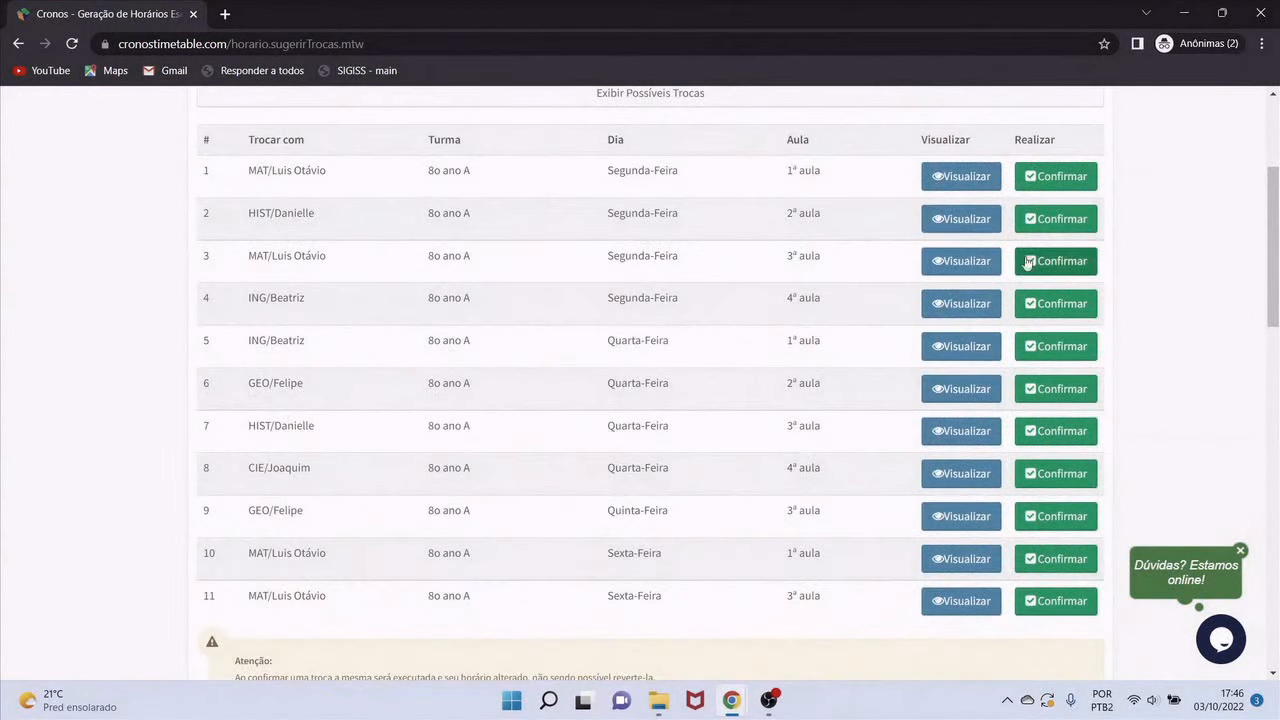
click(1052, 175)
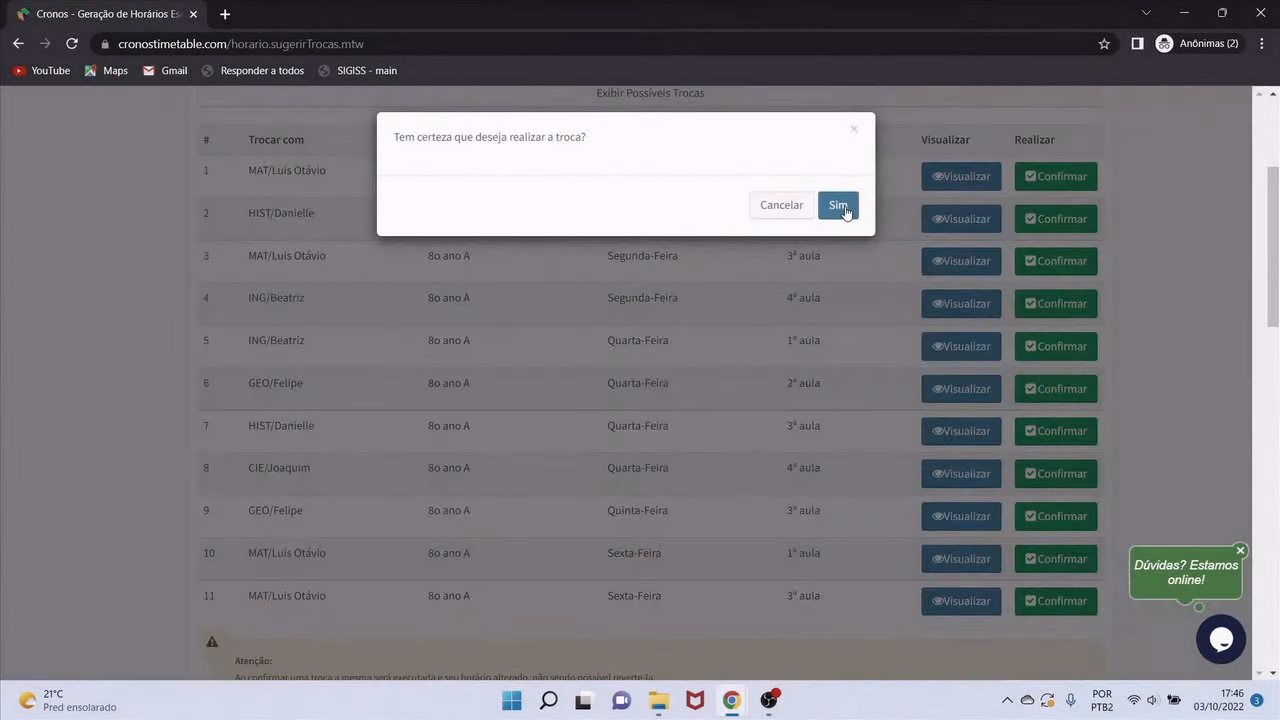
Confirm the swap and verify PORT/Everton now fills 8o ano A's Monday 1ª aula
click(839, 205)
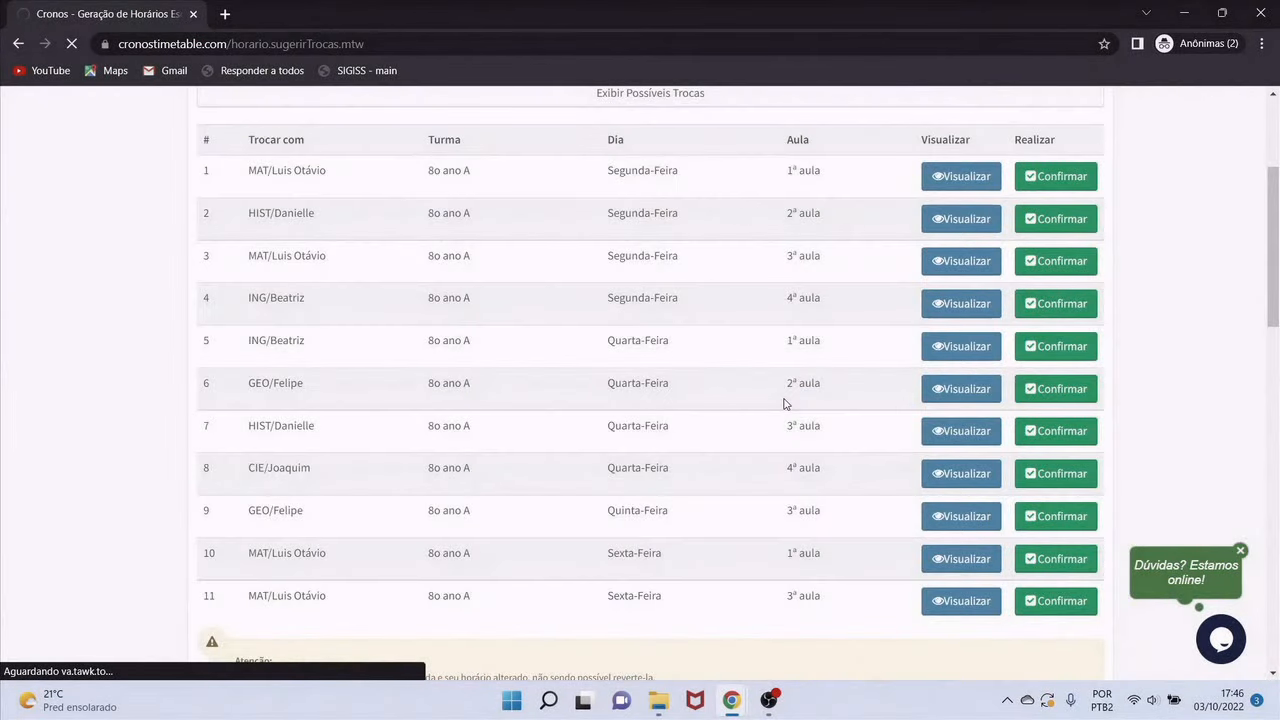
scroll(790, 420, down, 15)
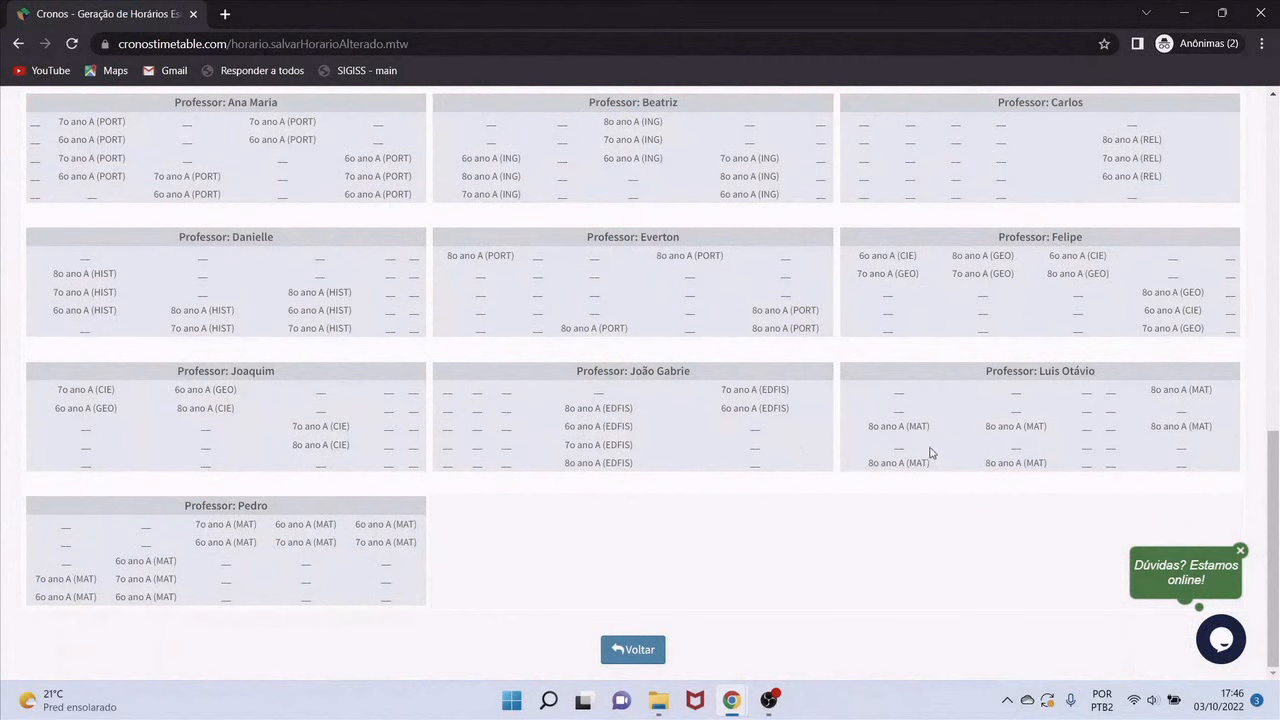
drag(912, 398, 892, 401)
drag(934, 466, 870, 467)
scroll(600, 400, up, 2)
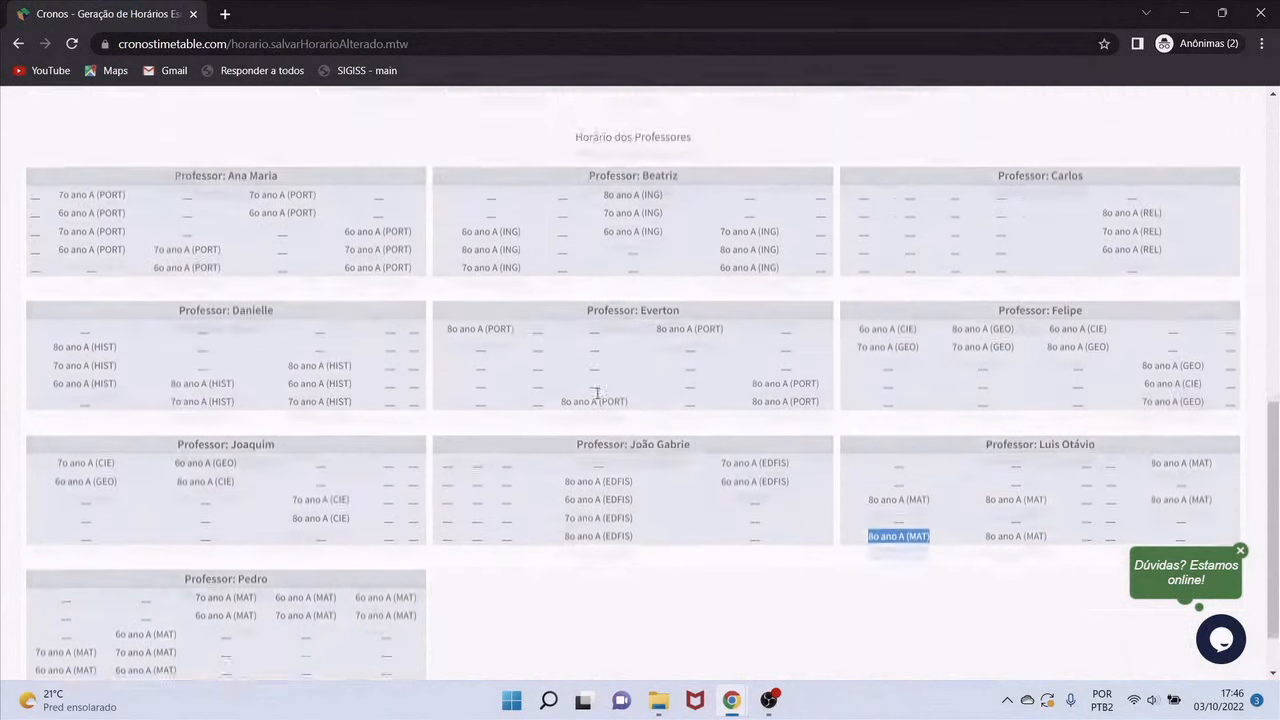
drag(494, 495, 466, 498)
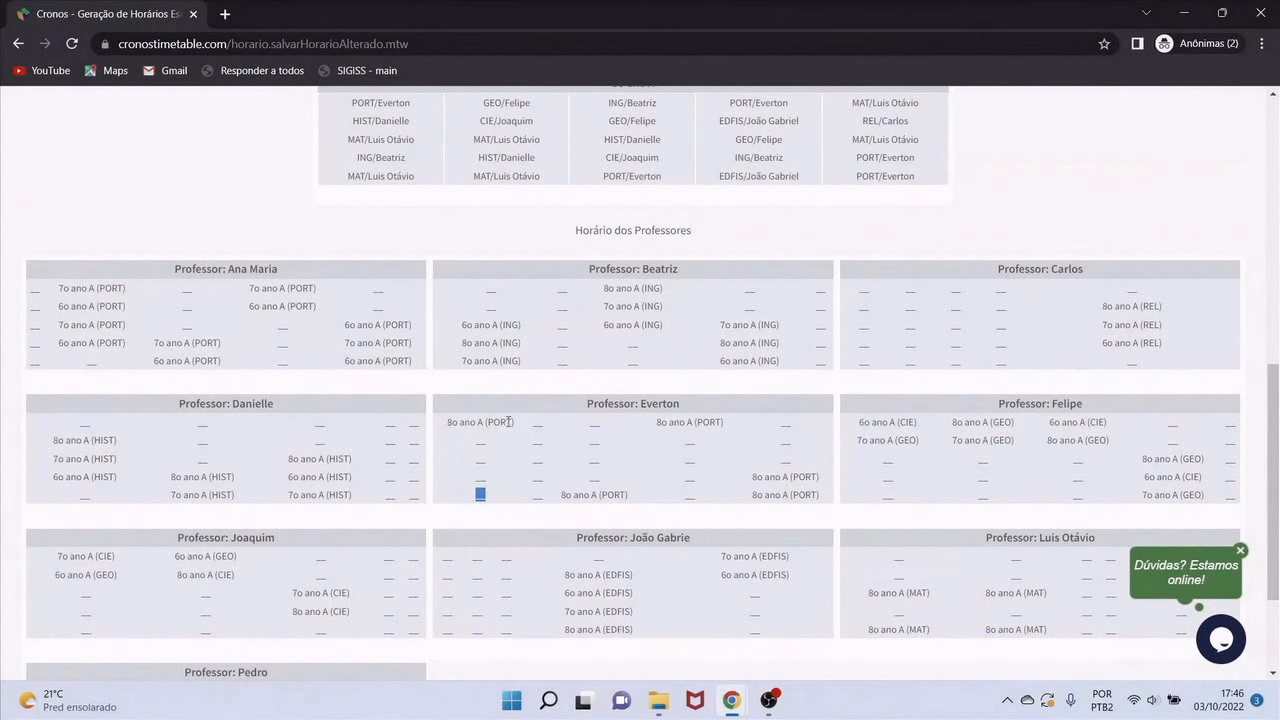
drag(516, 422, 448, 422)
scroll(533, 452, up, 6)
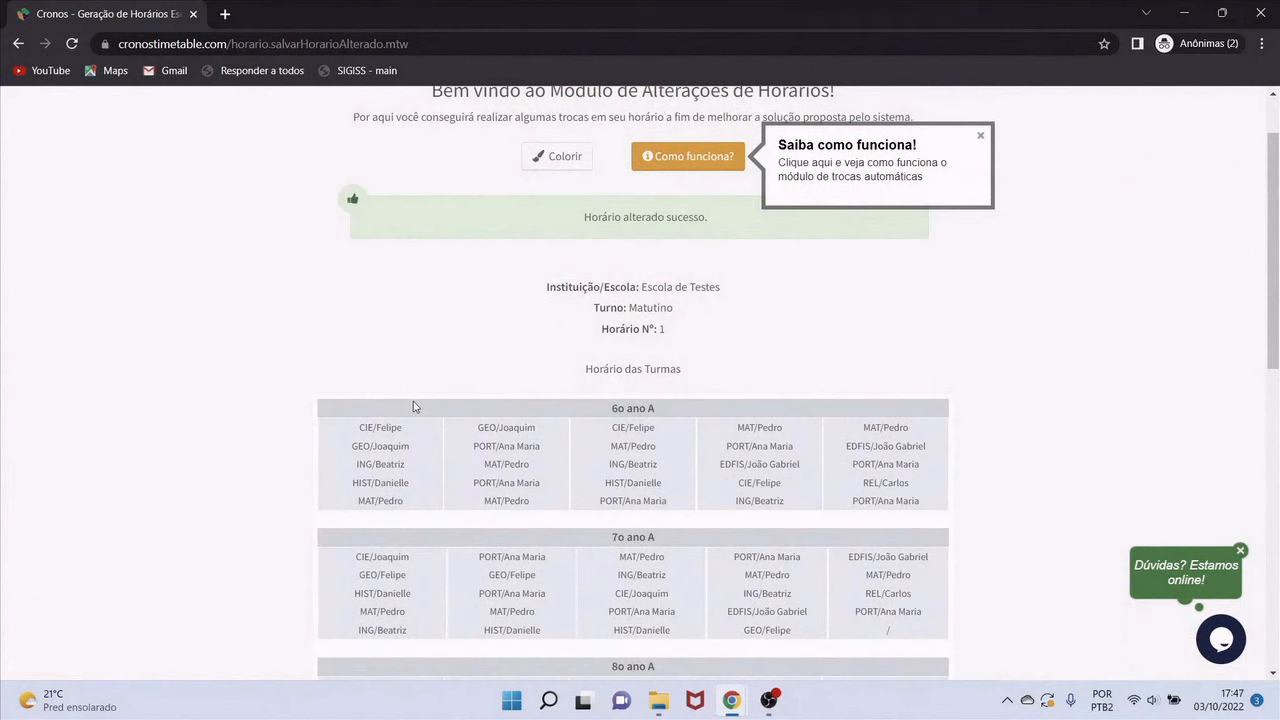
scroll(413, 406, up, 1)
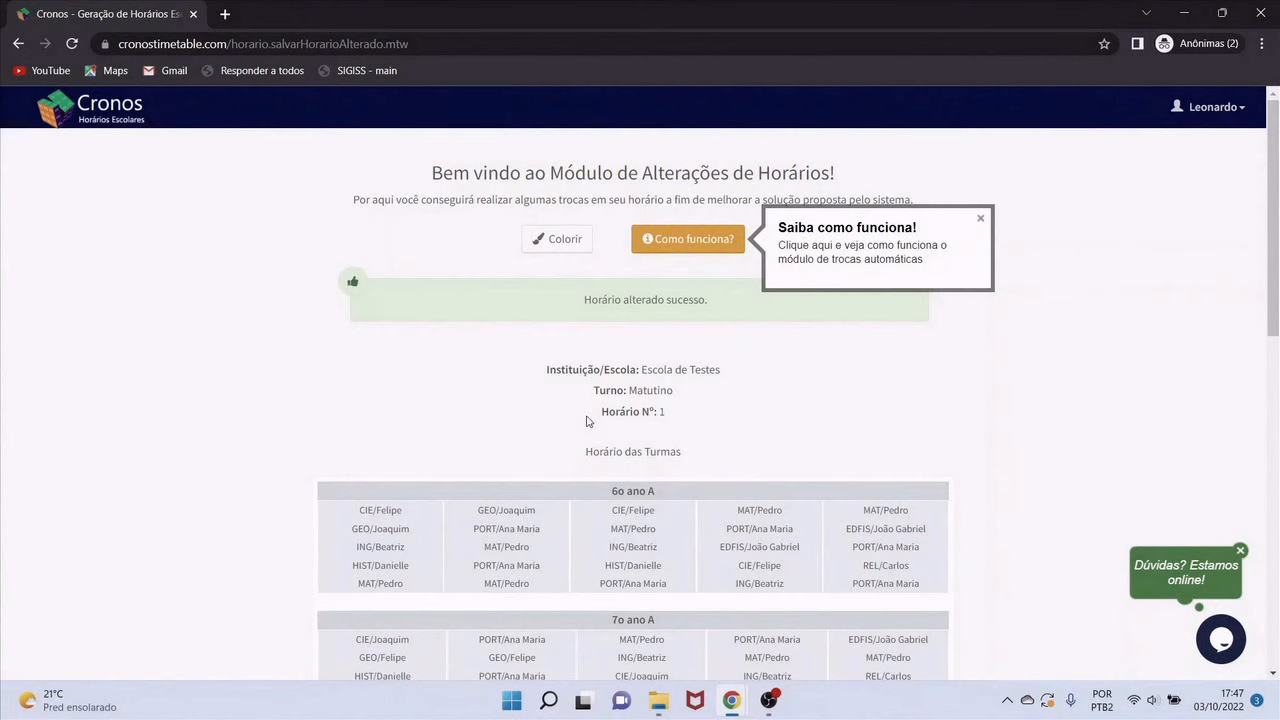
scroll(561, 375, down, 1)
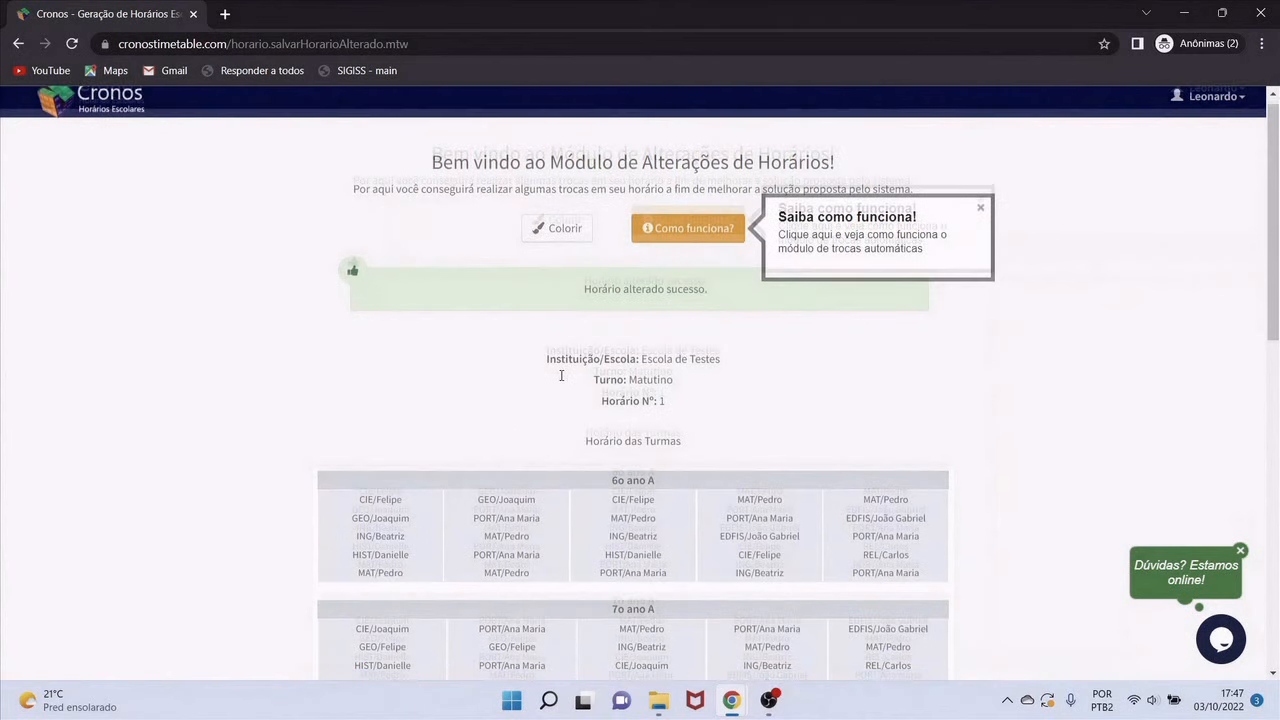